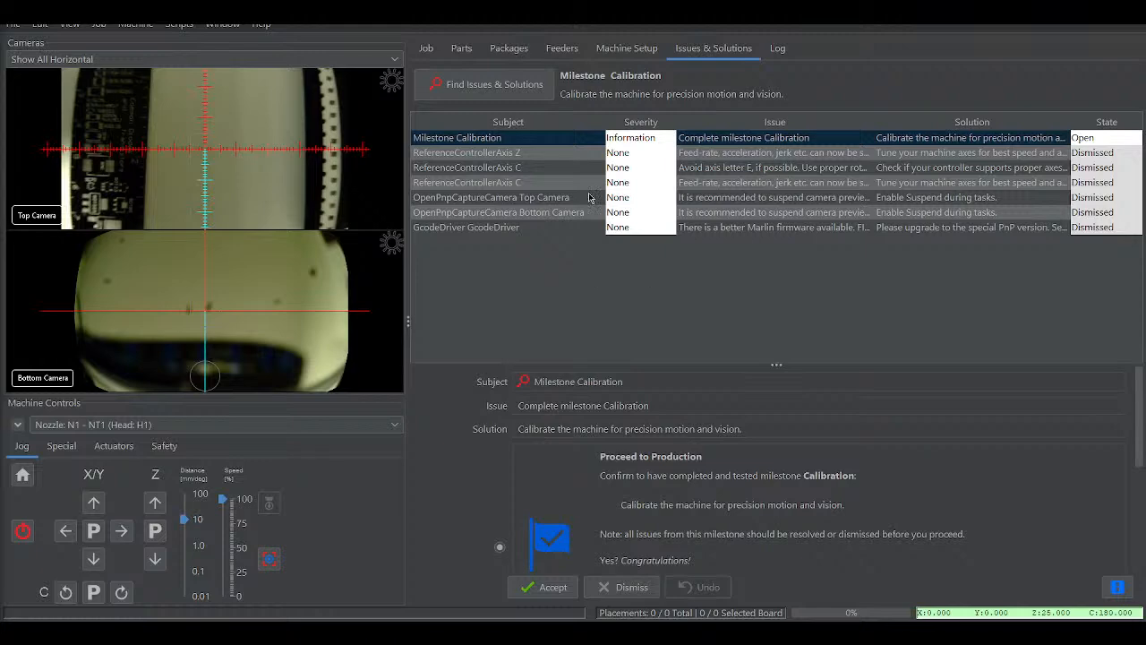
- Open the G-code console of the GcodeDriver in the machine setup, ready for command entry
click(614, 56)
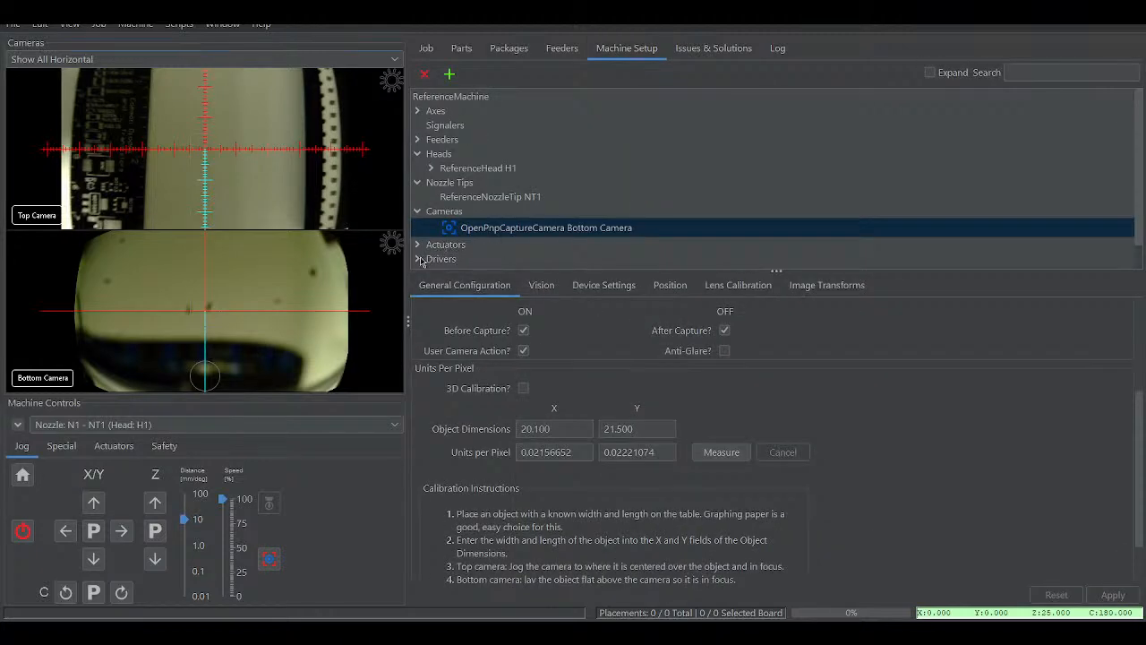
click(418, 260)
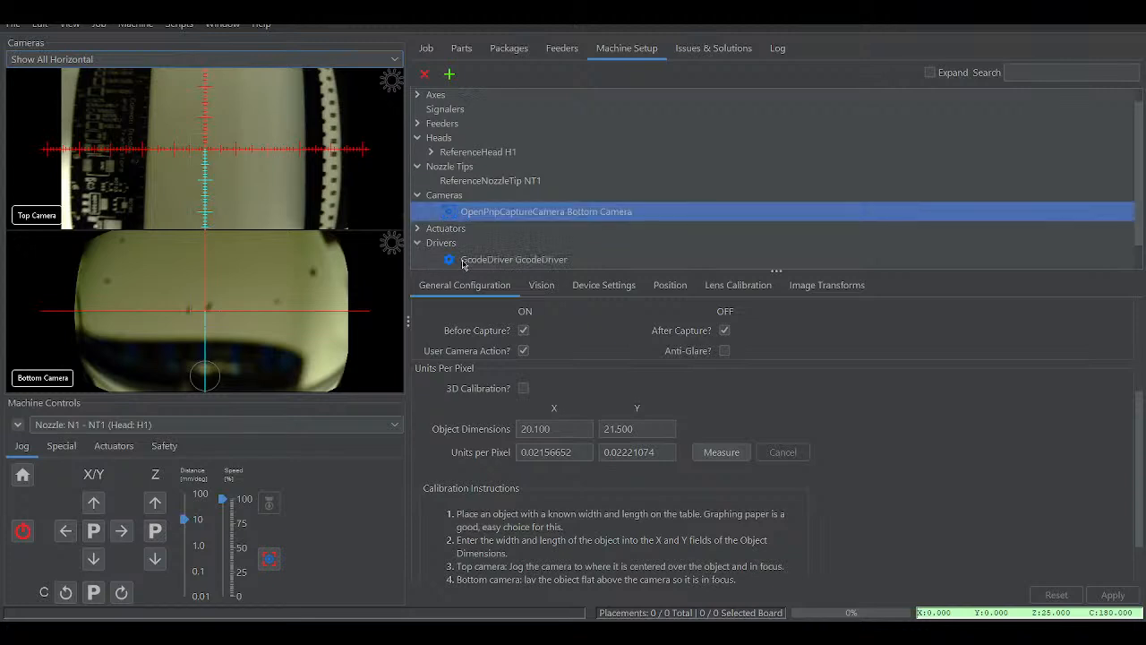
click(560, 265)
click(637, 287)
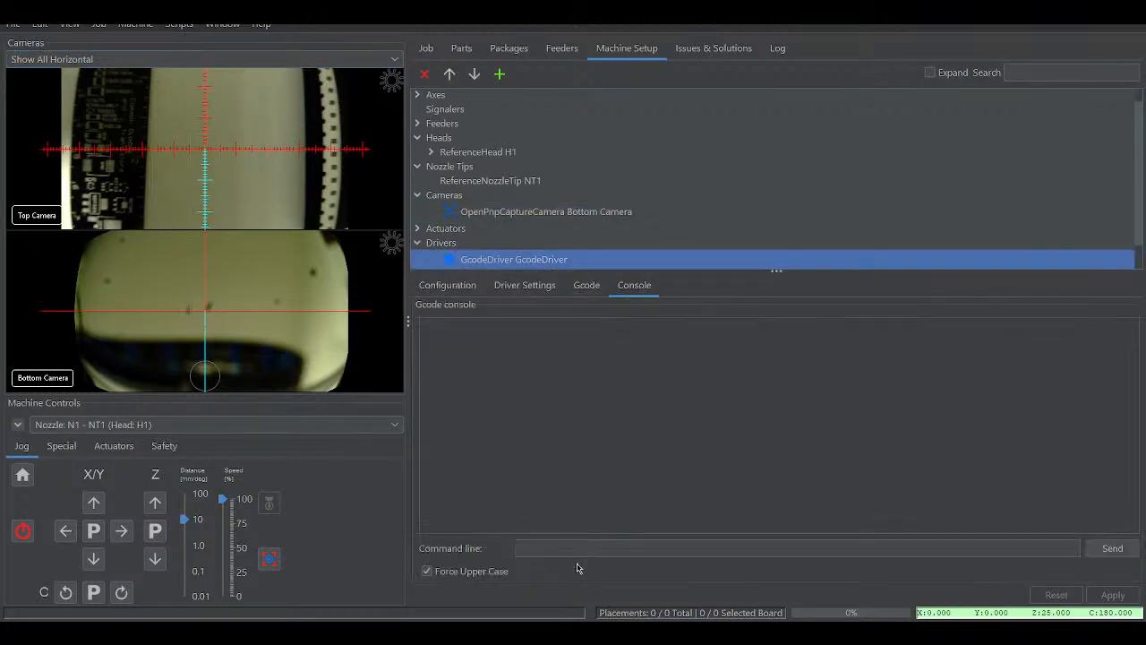
click(569, 549)
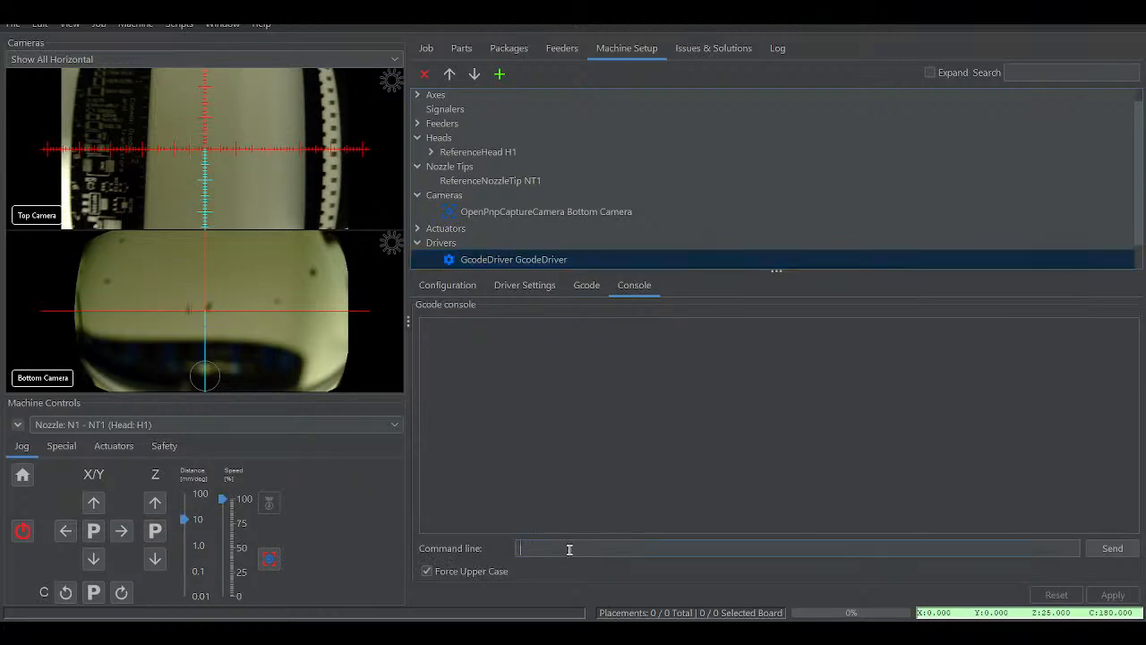
- Send the M92 command to the controller and review the console output for the axis steps per millimetre
text(Mm92)
key(BackSpace)
key(BackSpace)
key(BackSpace)
text(92)
key(Return)
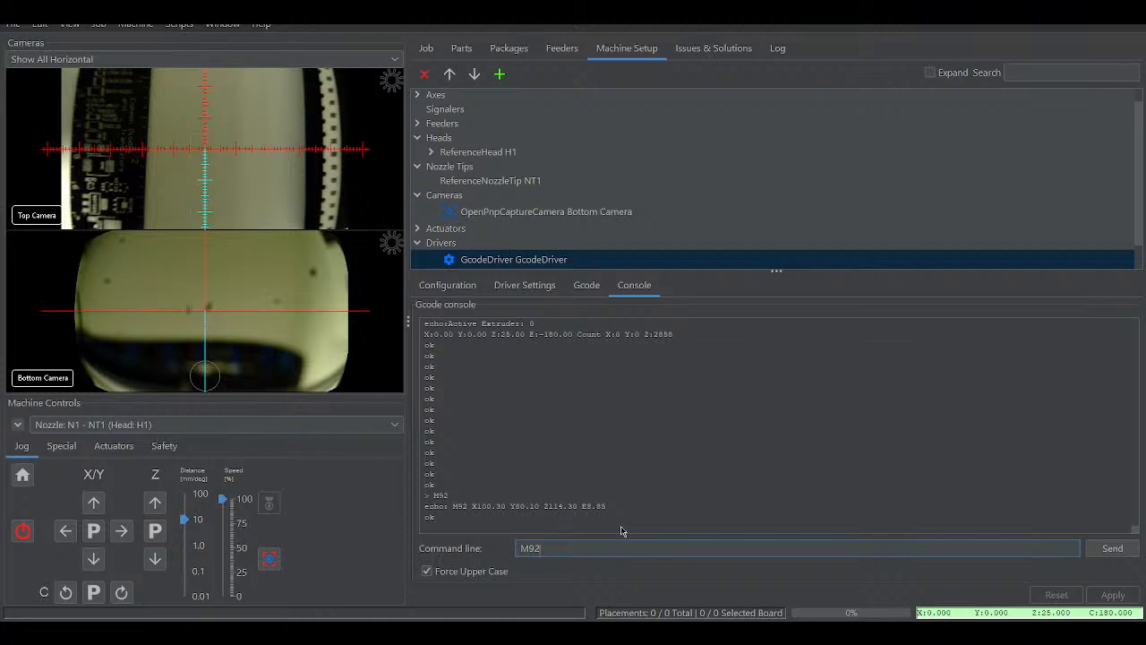
scroll(886, 495, up, 3)
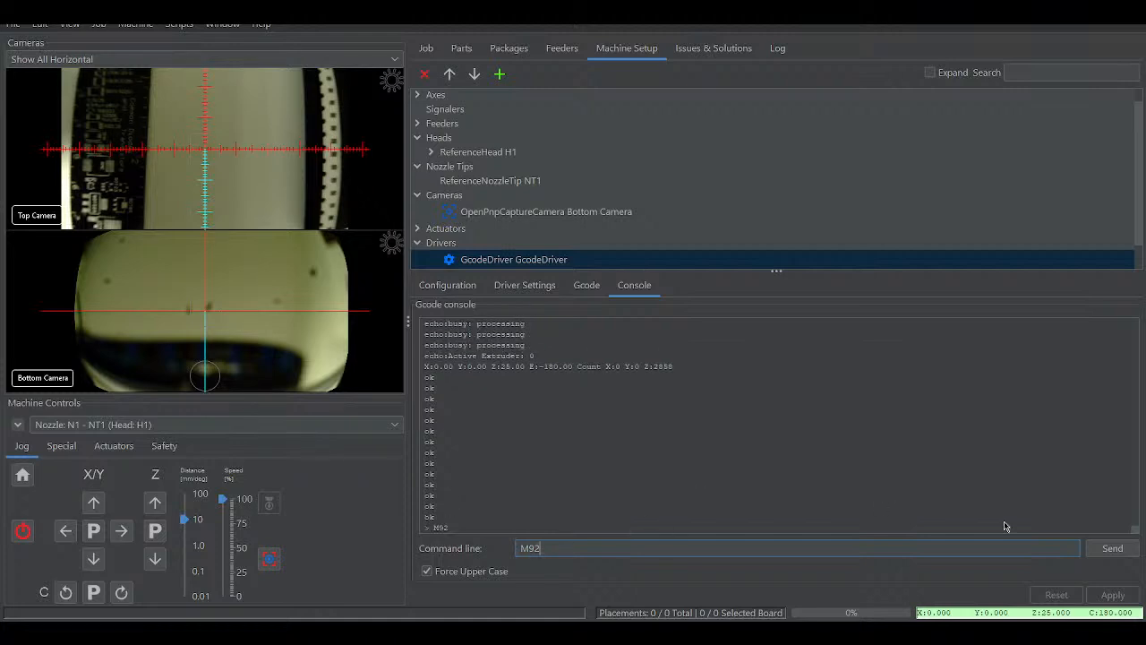
scroll(775, 463, up, 4)
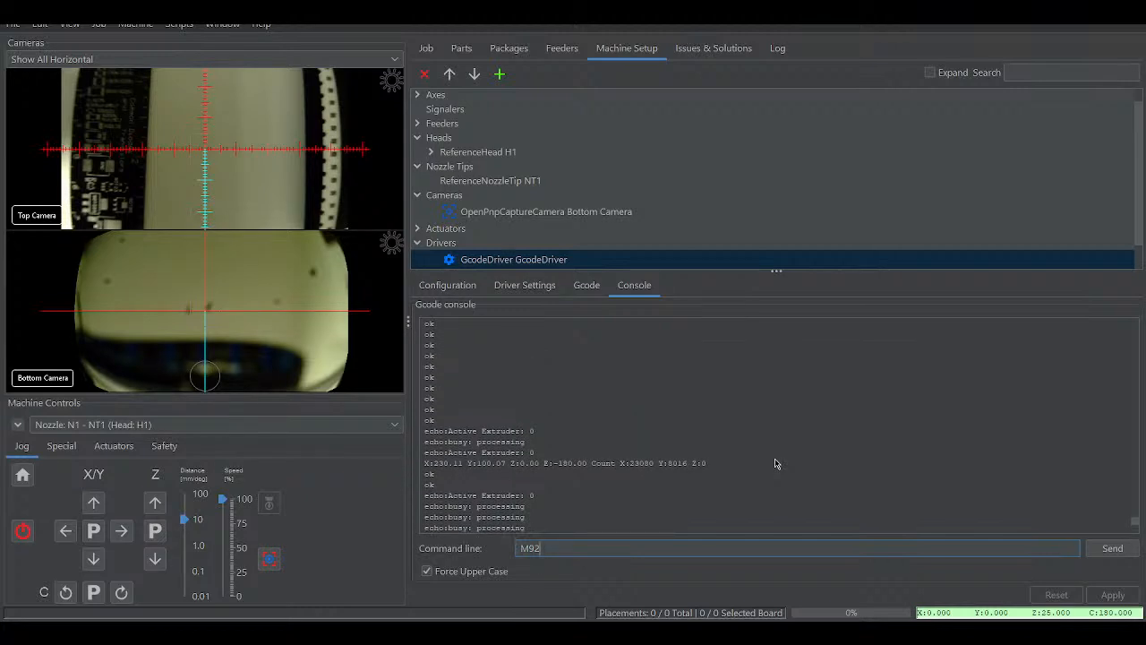
scroll(775, 463, down, 6)
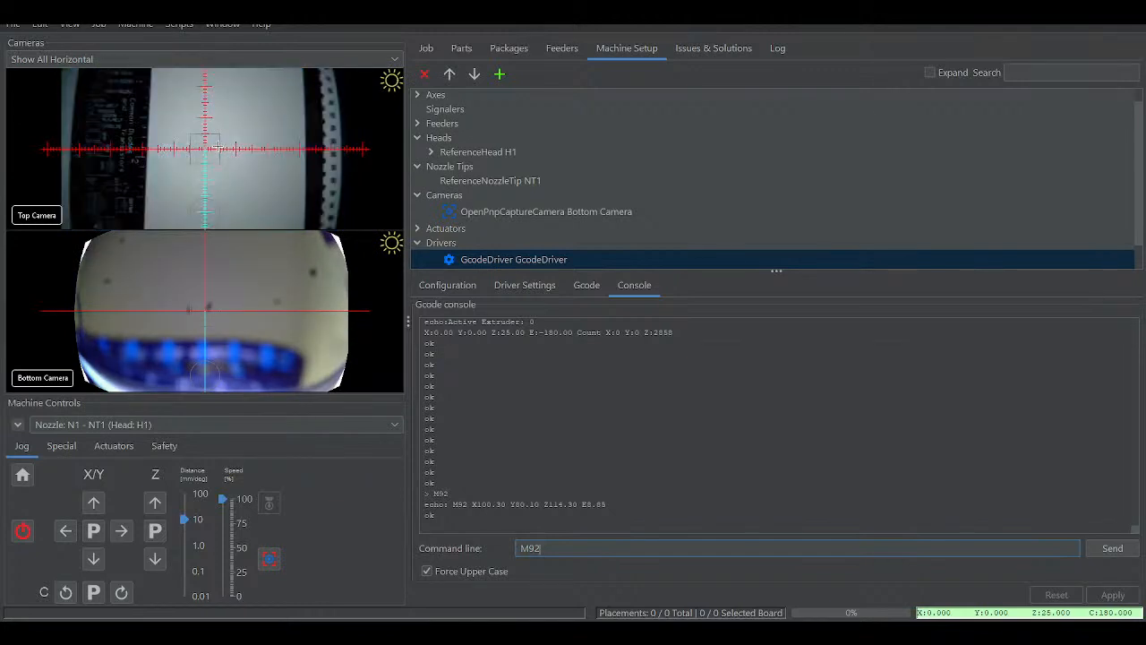
- Move the top camera up to the ruler's edge, finishing with 10 mm jogs in positive Y
shift+click(224, 79)
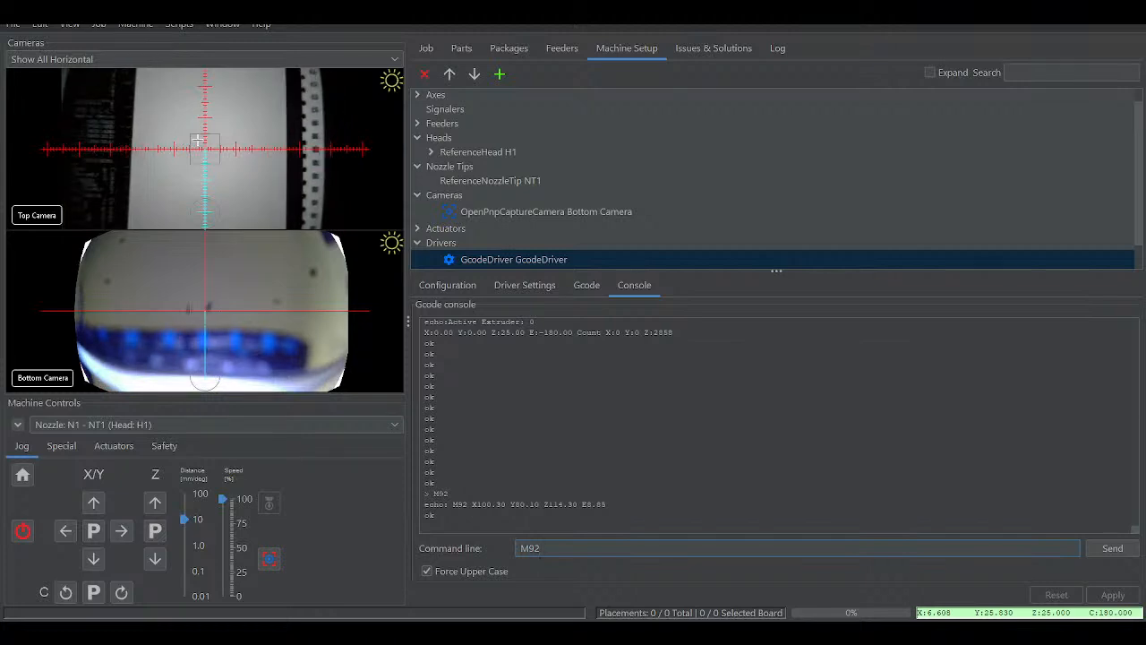
click(164, 105)
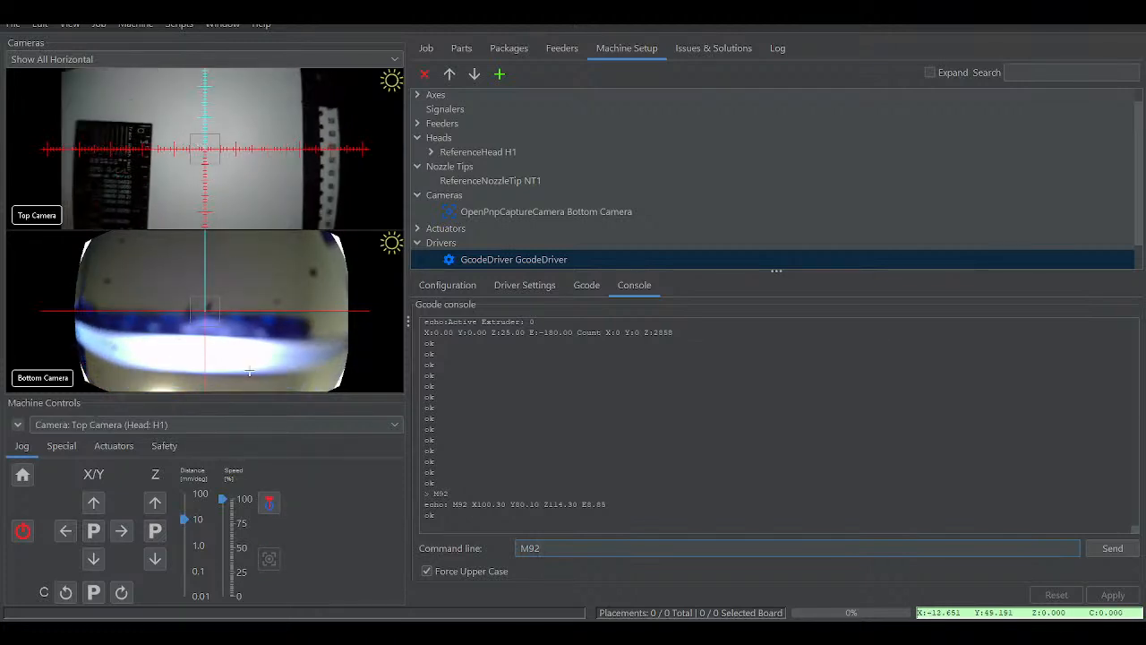
click(94, 507)
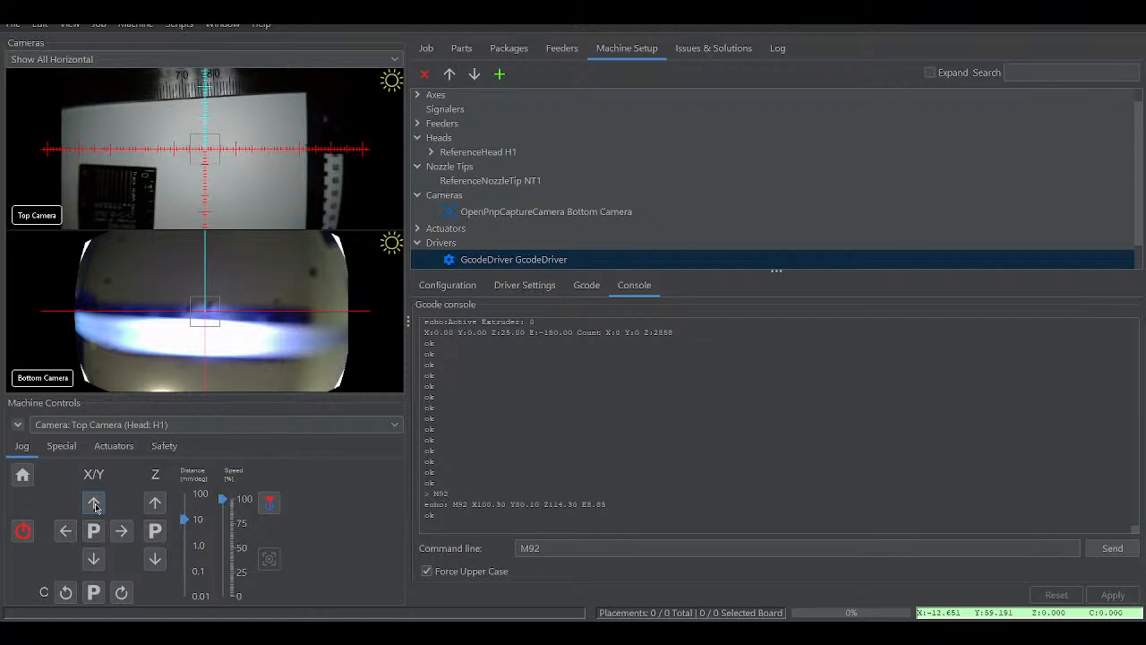
click(94, 507)
click(95, 507)
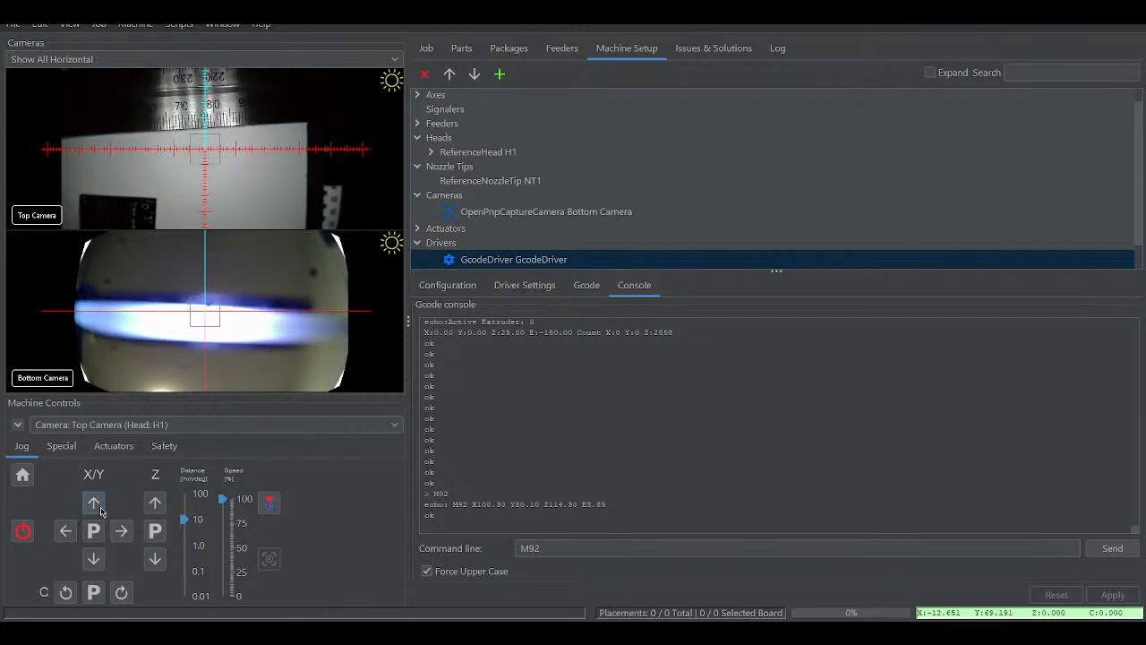
- Show only the Top Camera view and jog the camera 30 mm in positive X along the ruler
click(70, 60)
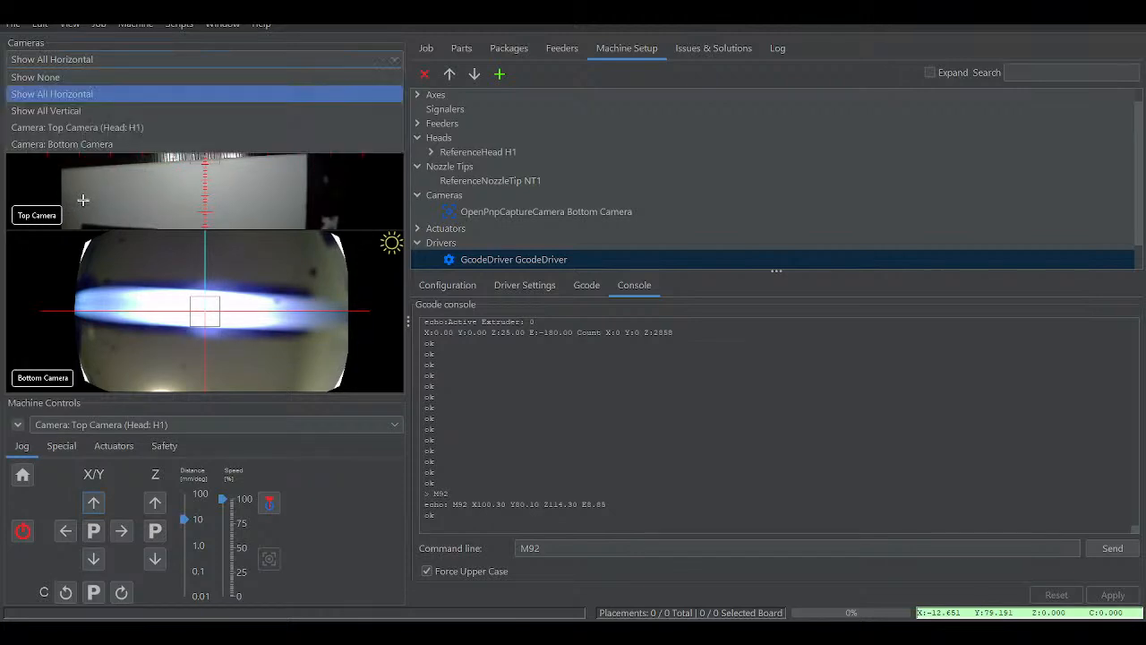
click(68, 128)
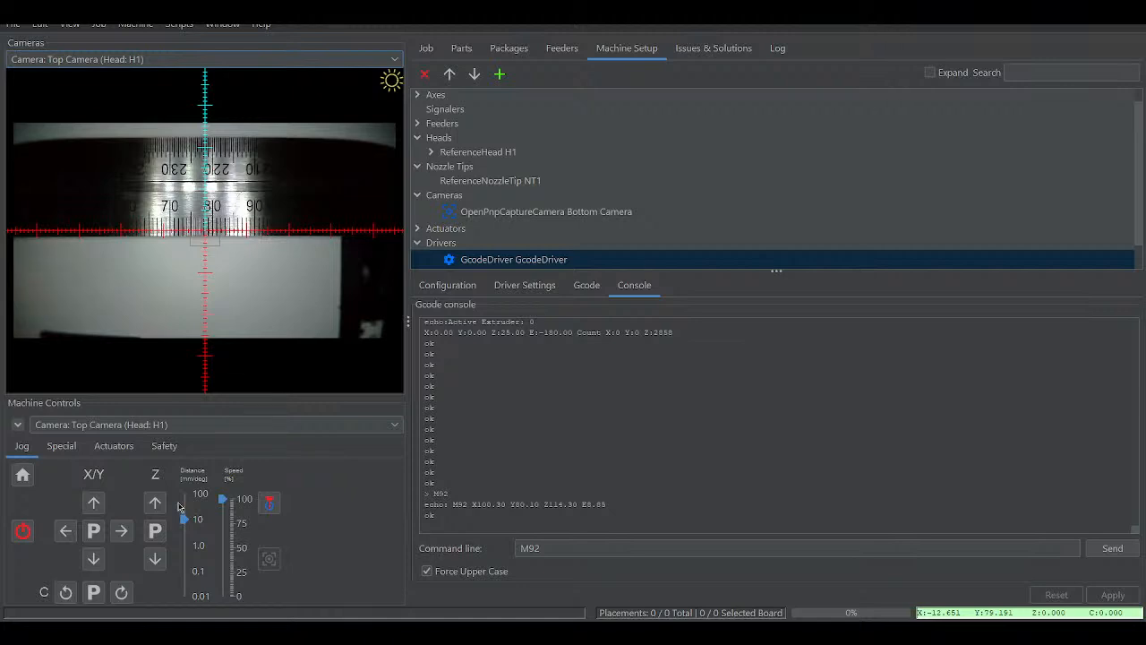
click(122, 532)
click(122, 532)
click(121, 532)
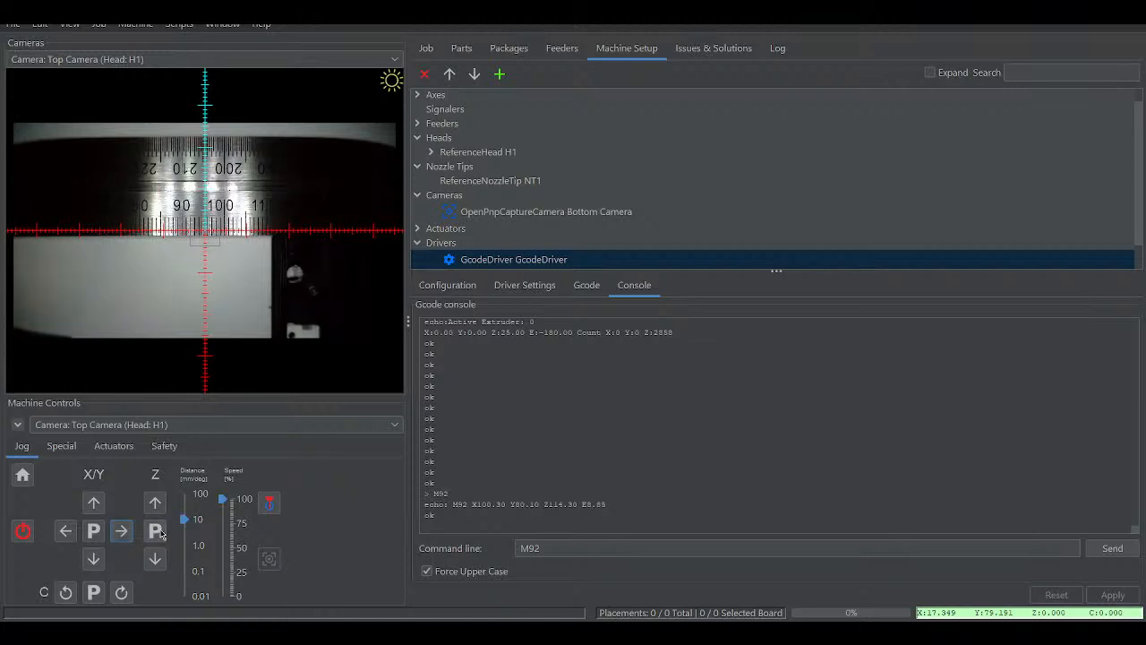
- Set the jog distance to 1.0 mm and jog 5 mm in positive X to the ruler's 100 mm mark
click(196, 547)
click(122, 531)
click(122, 532)
click(121, 532)
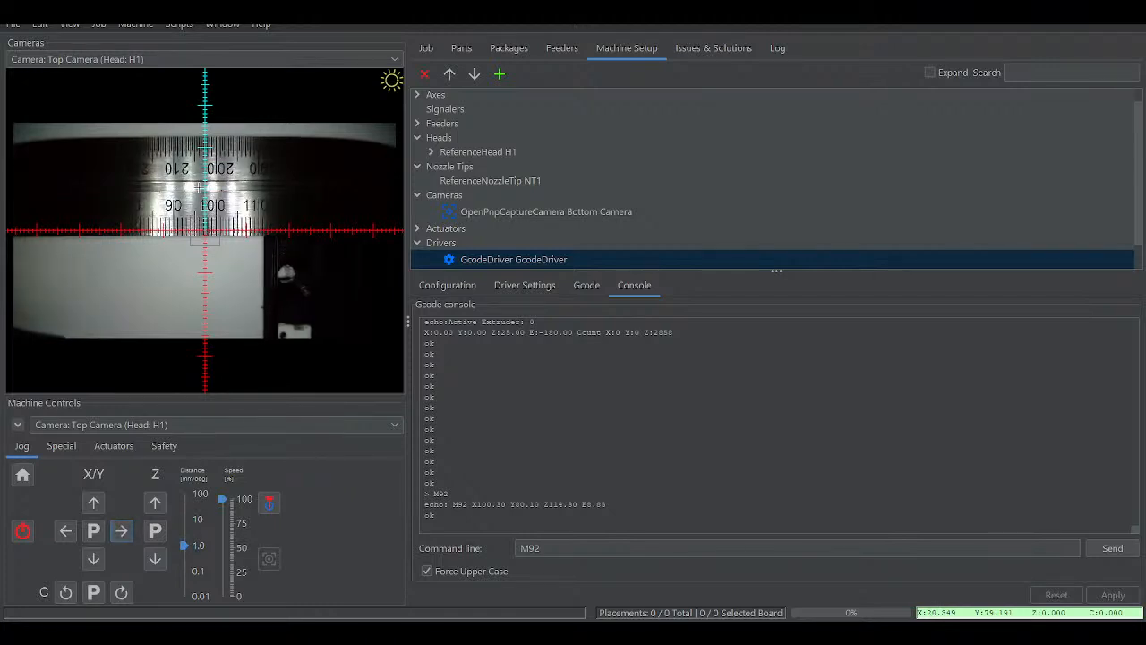
scroll(206, 222, up, 10)
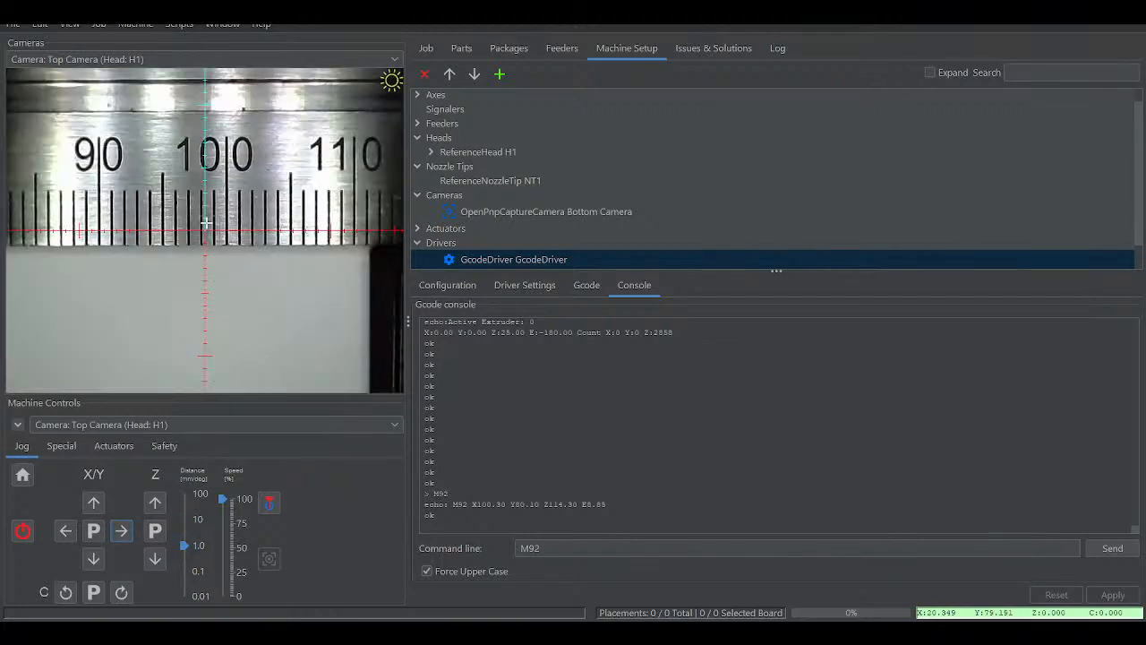
scroll(206, 222, up, 5)
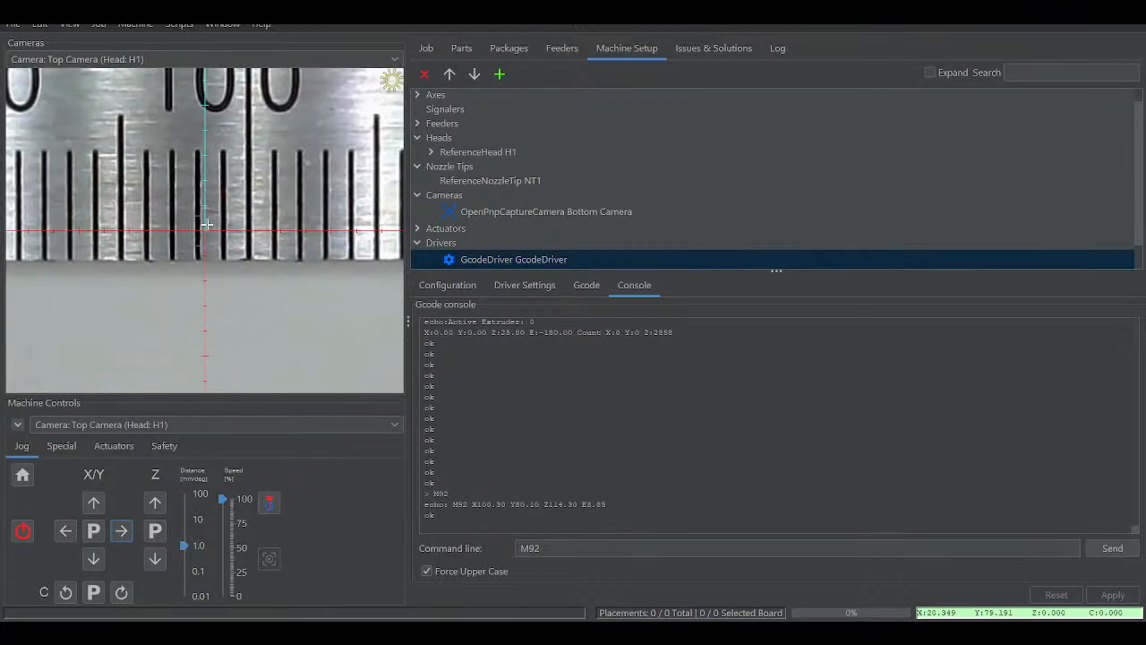
click(123, 533)
click(124, 533)
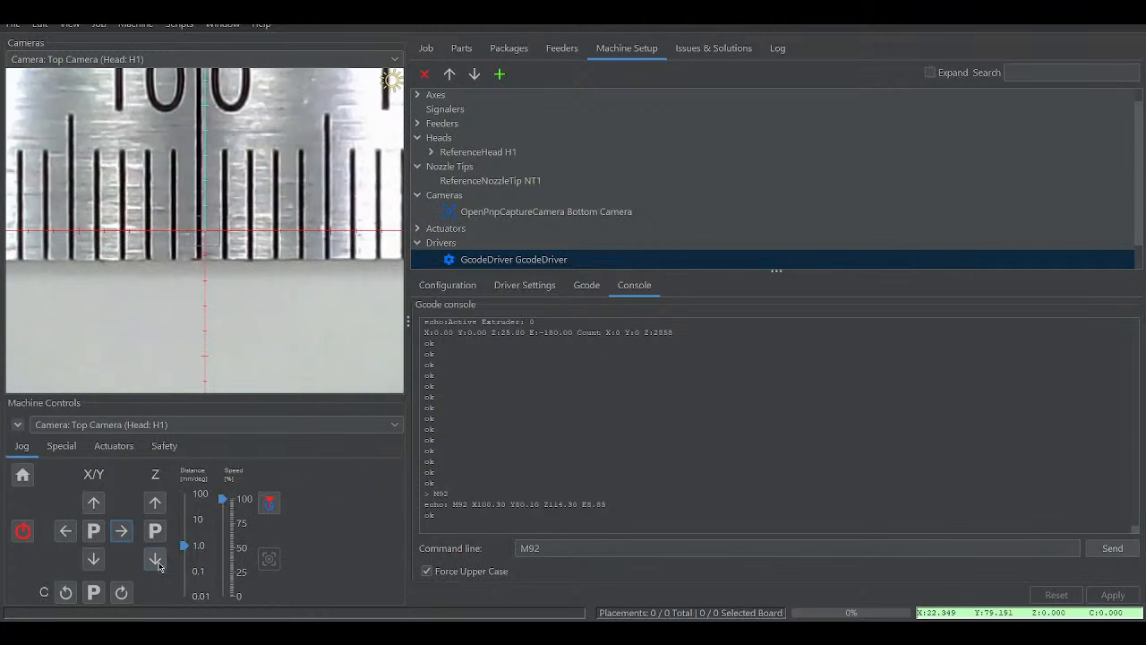
- Set the jog distance to 0.1 mm and nudge the crosshair in X onto the ruler's 100 mm line
drag(184, 545, 186, 571)
click(66, 531)
click(75, 532)
click(76, 533)
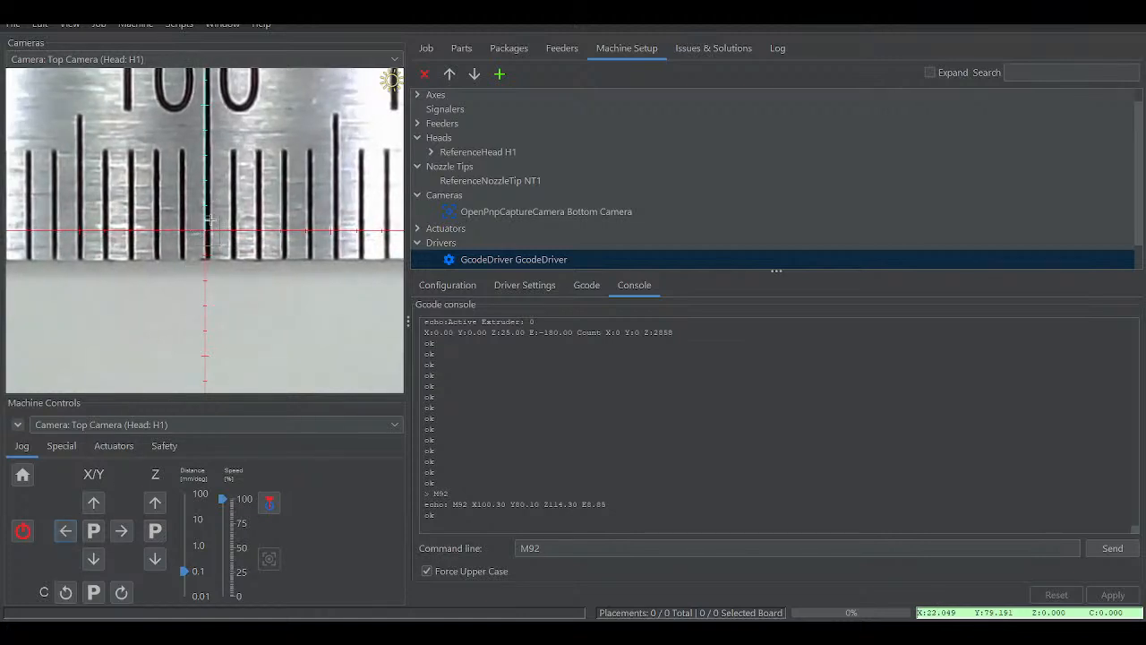
scroll(207, 226, up, 5)
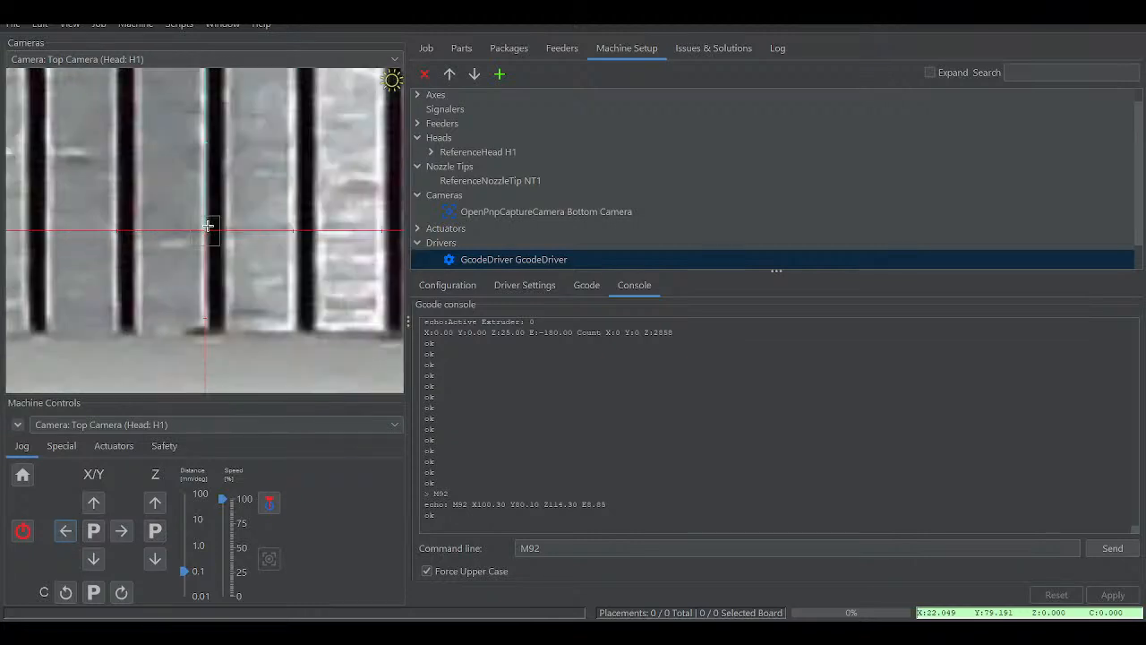
scroll(207, 226, up, 2)
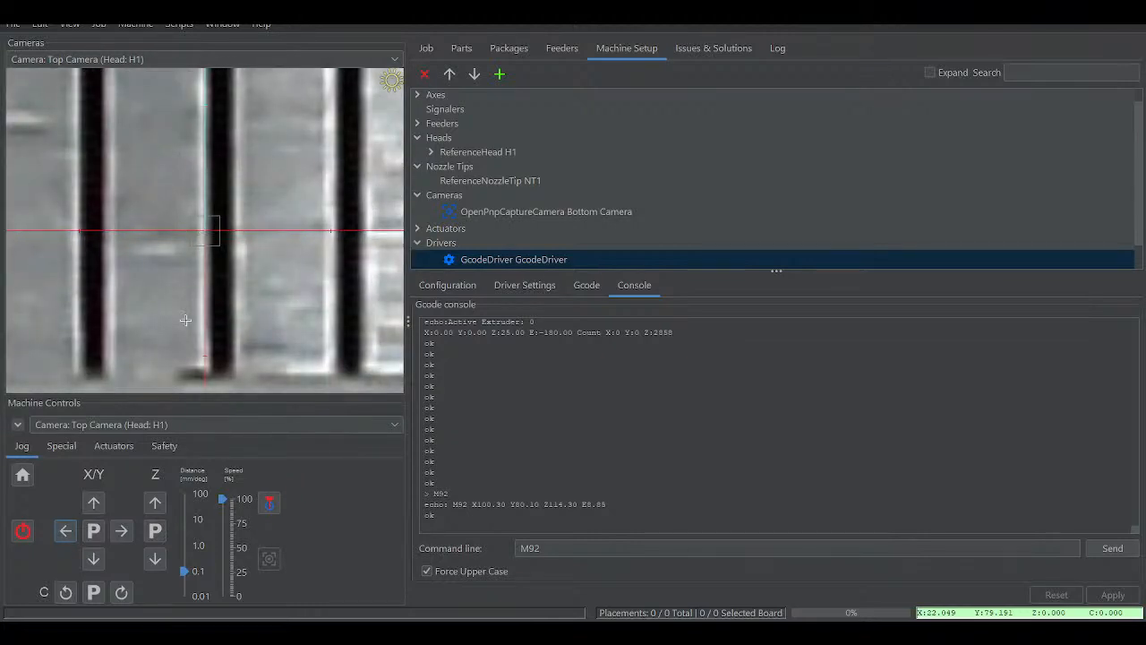
click(119, 535)
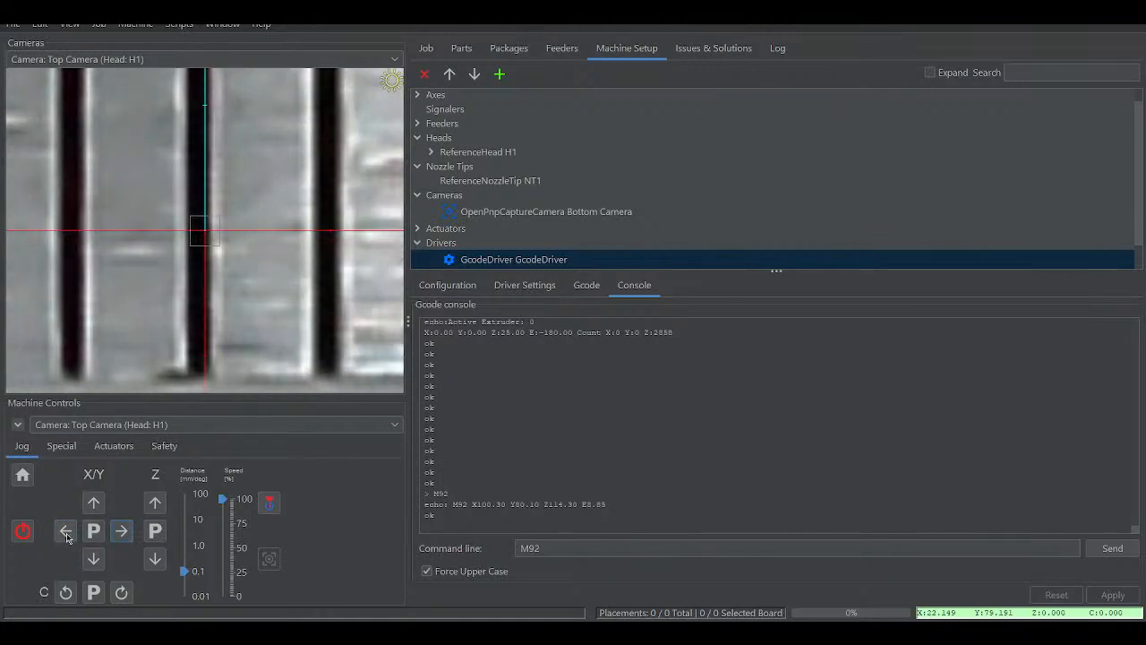
- Set the jog distance to 0.01 mm and fine-tune the crosshair in X against the edge of the 100 mm line
click(198, 598)
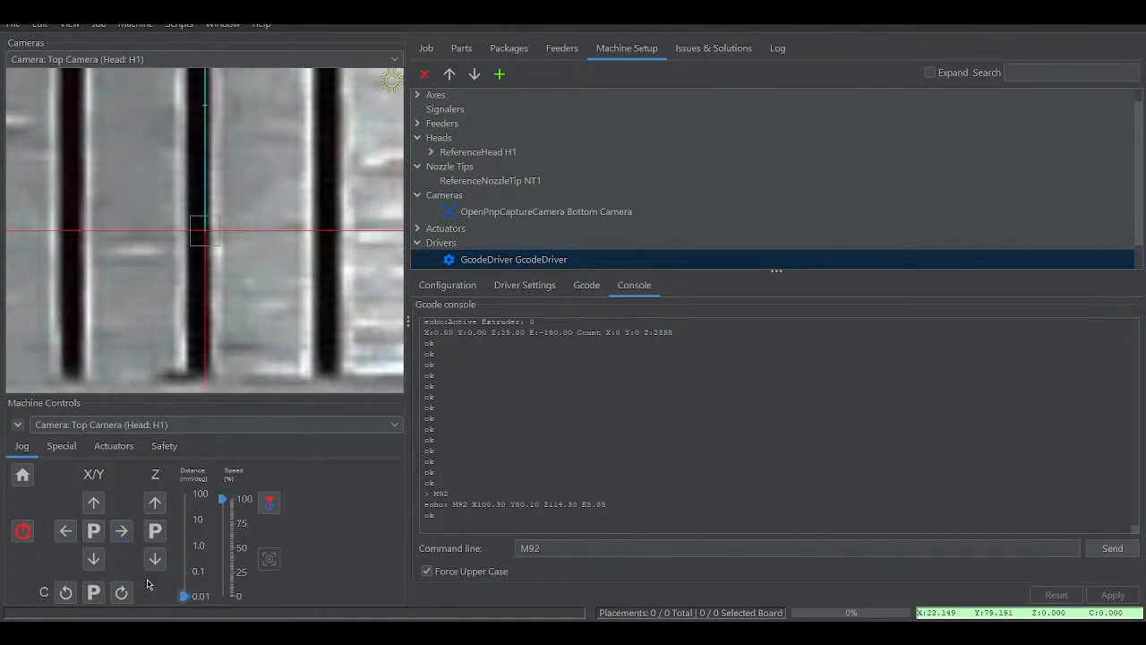
click(71, 536)
click(71, 535)
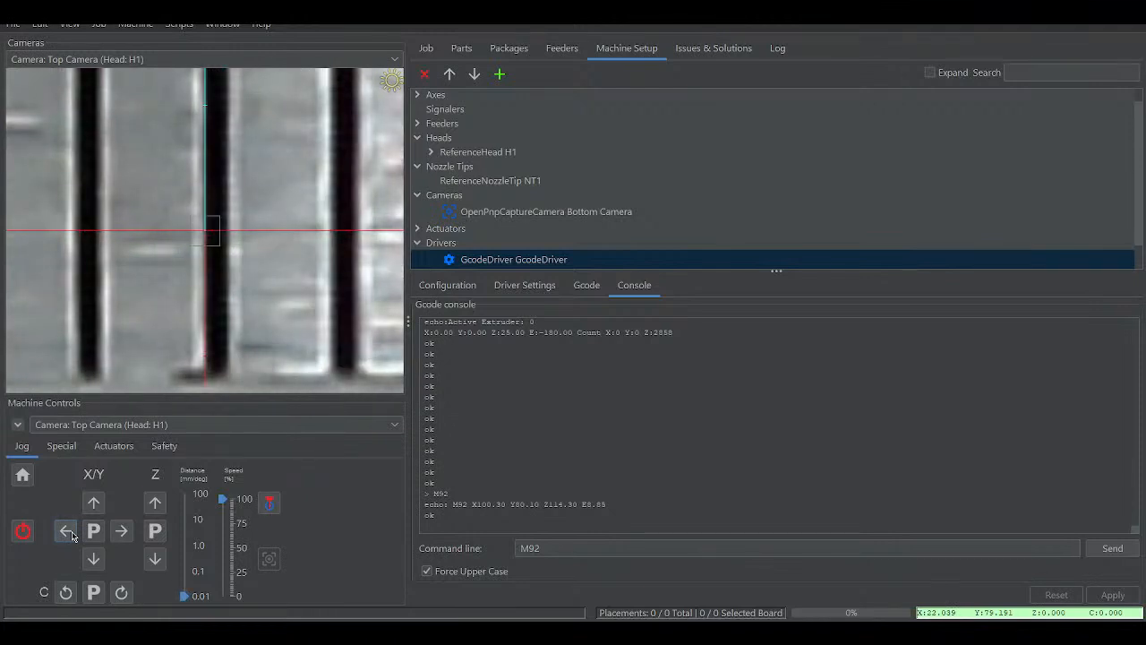
click(72, 535)
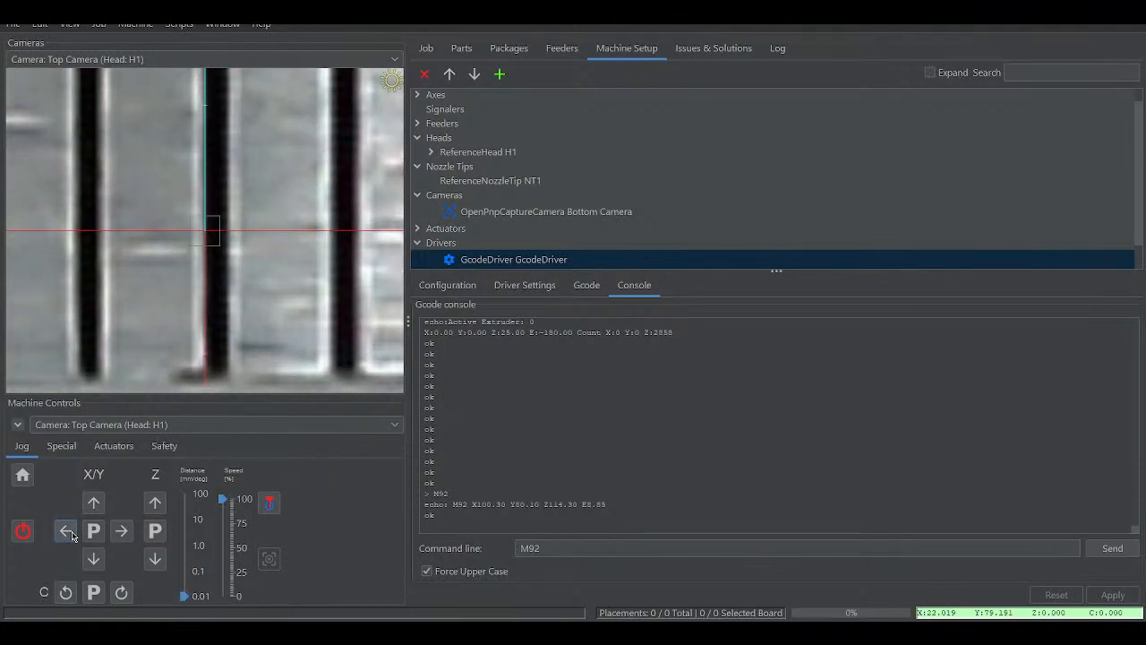
click(72, 536)
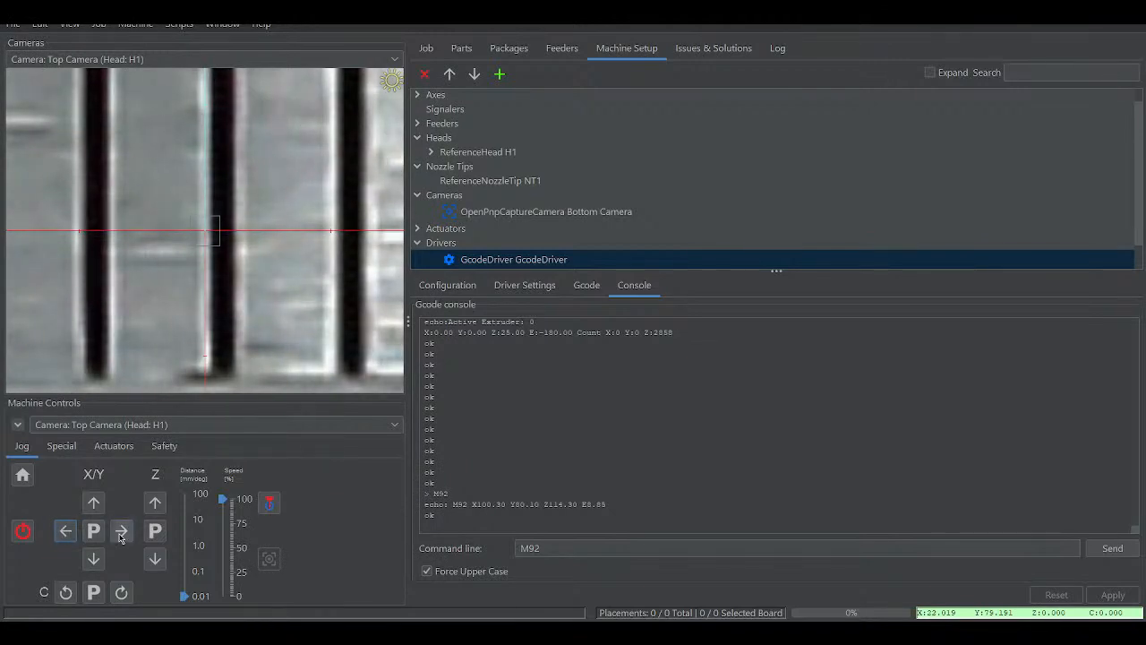
click(122, 533)
click(65, 535)
click(66, 534)
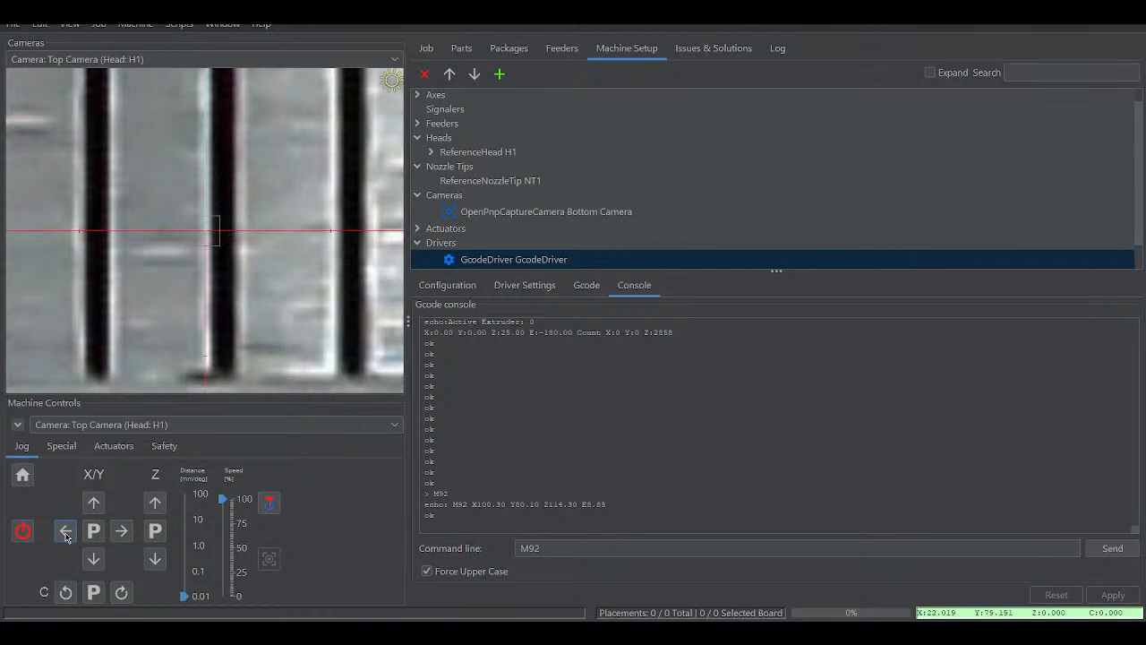
click(121, 534)
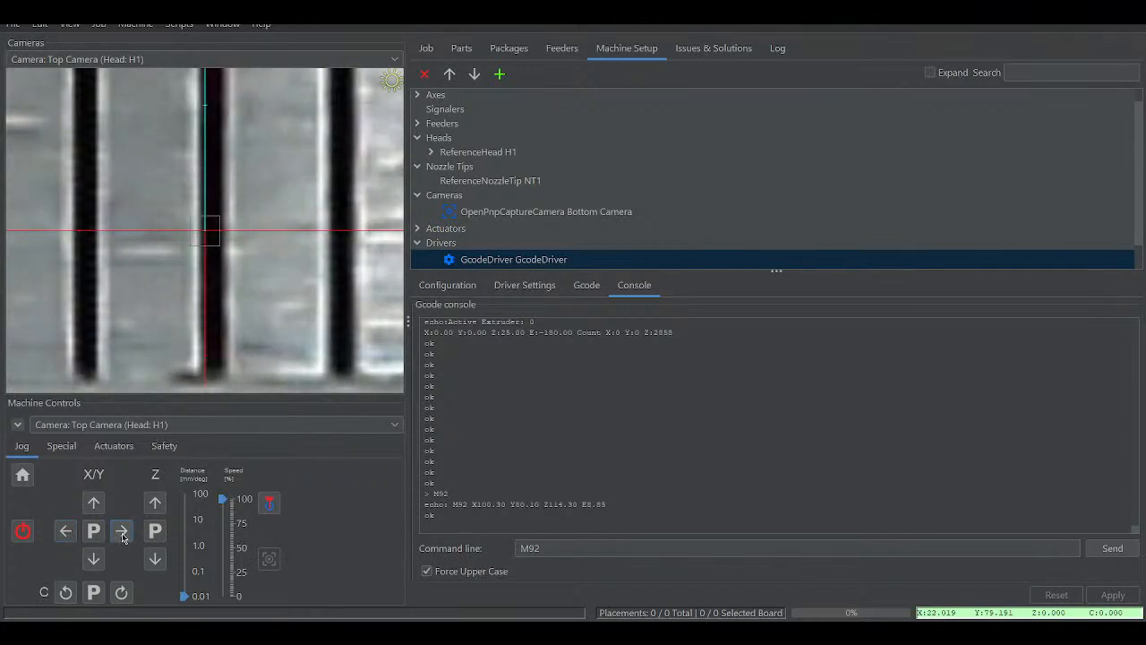
click(67, 533)
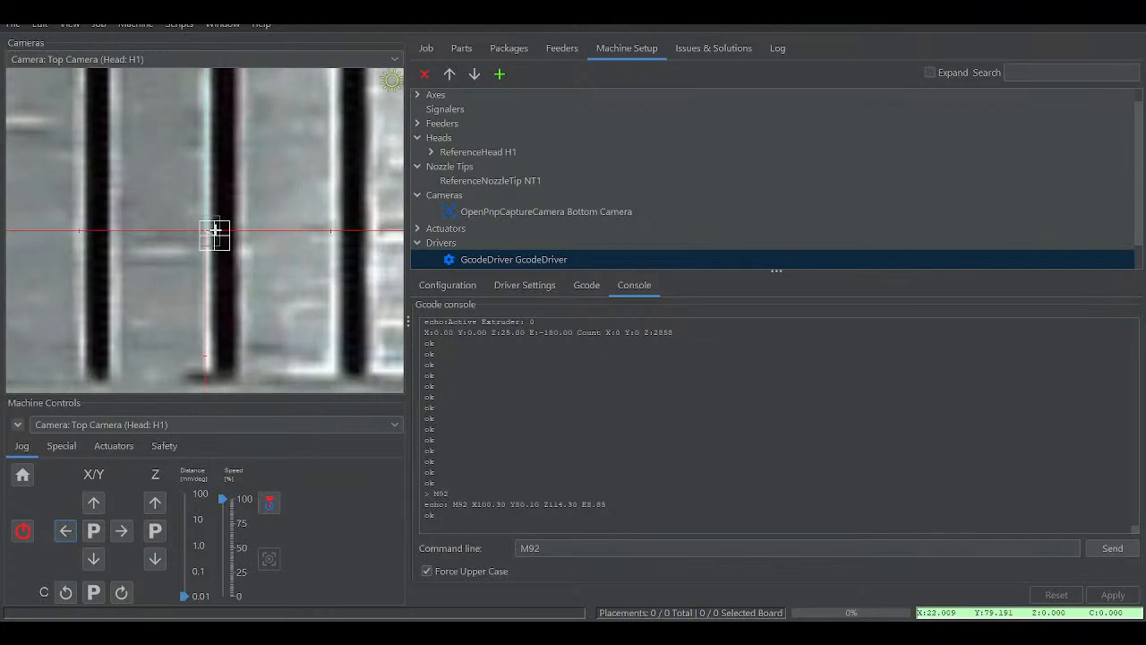
- Reposition the camera directly from its image until the crosshair sits on the 100 mm line, at about X 22.019
click(215, 230)
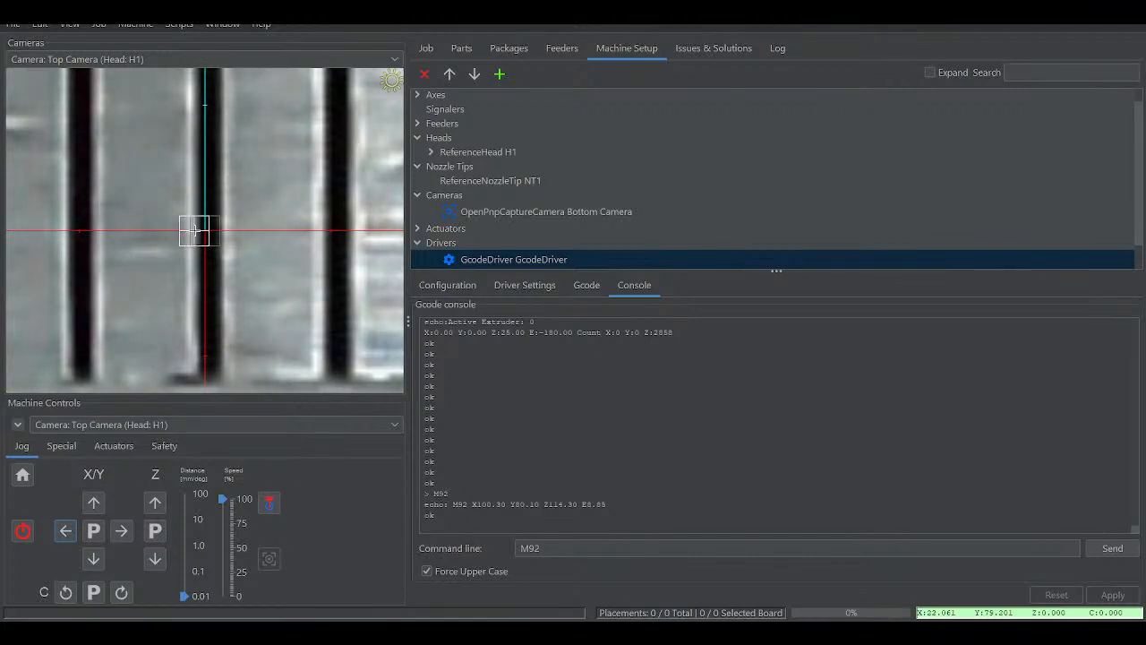
click(195, 230)
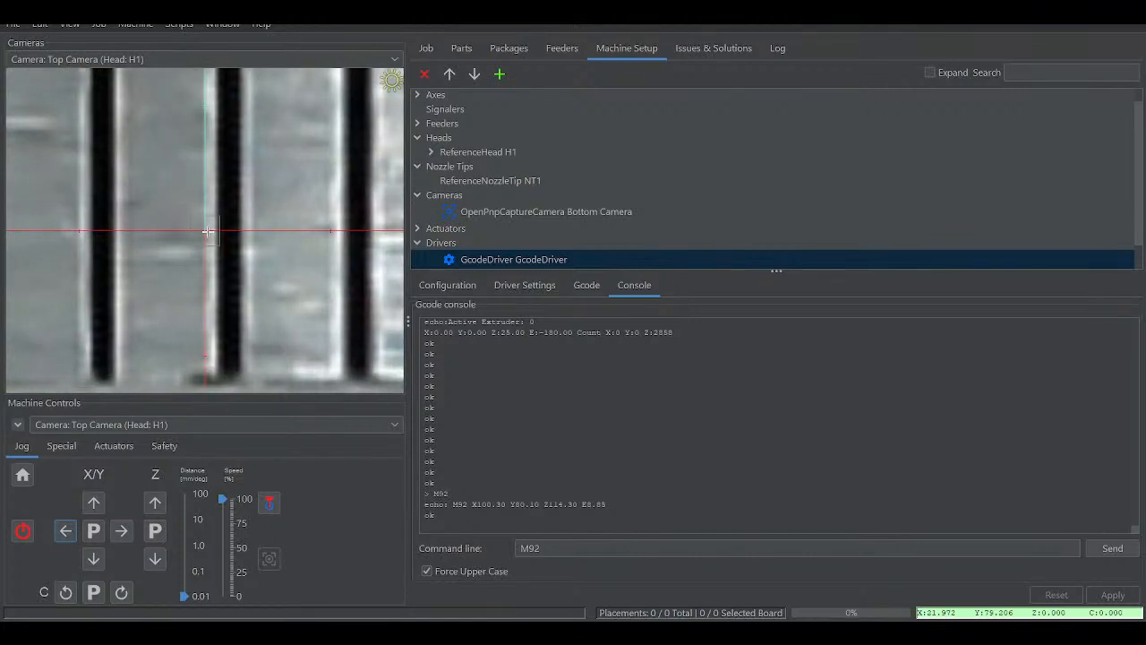
click(130, 230)
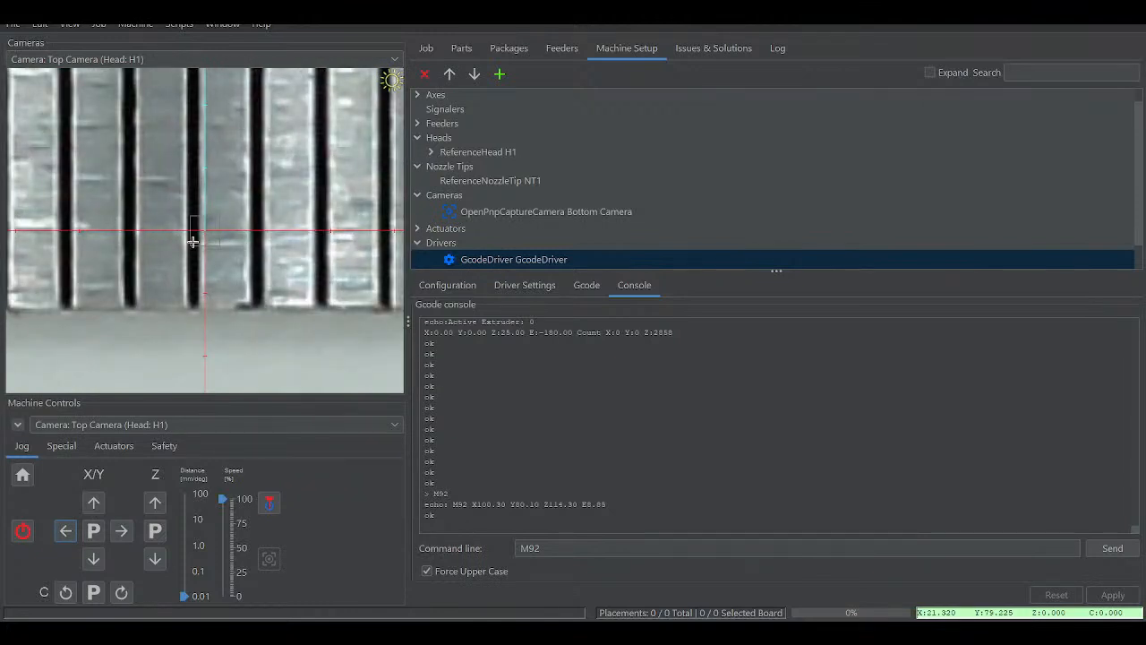
click(248, 230)
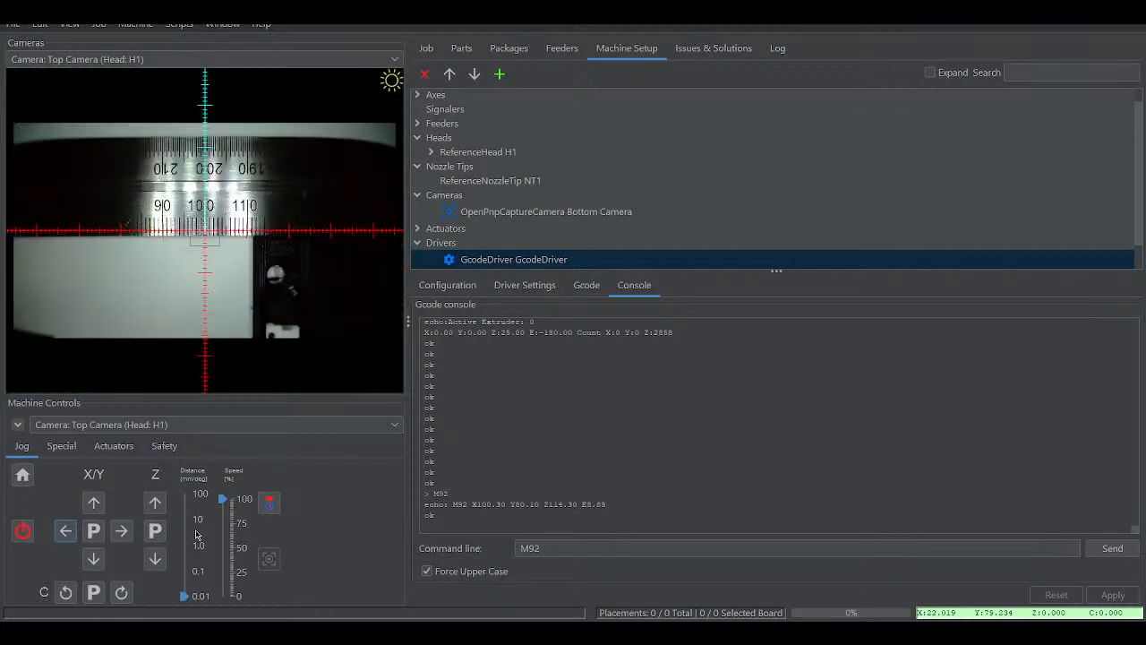
- Set the jog distance to 100 mm and jog in X to the ruler's 200 mm mark and back to the 100 mm mark
click(193, 498)
scroll(204, 228, up, 5)
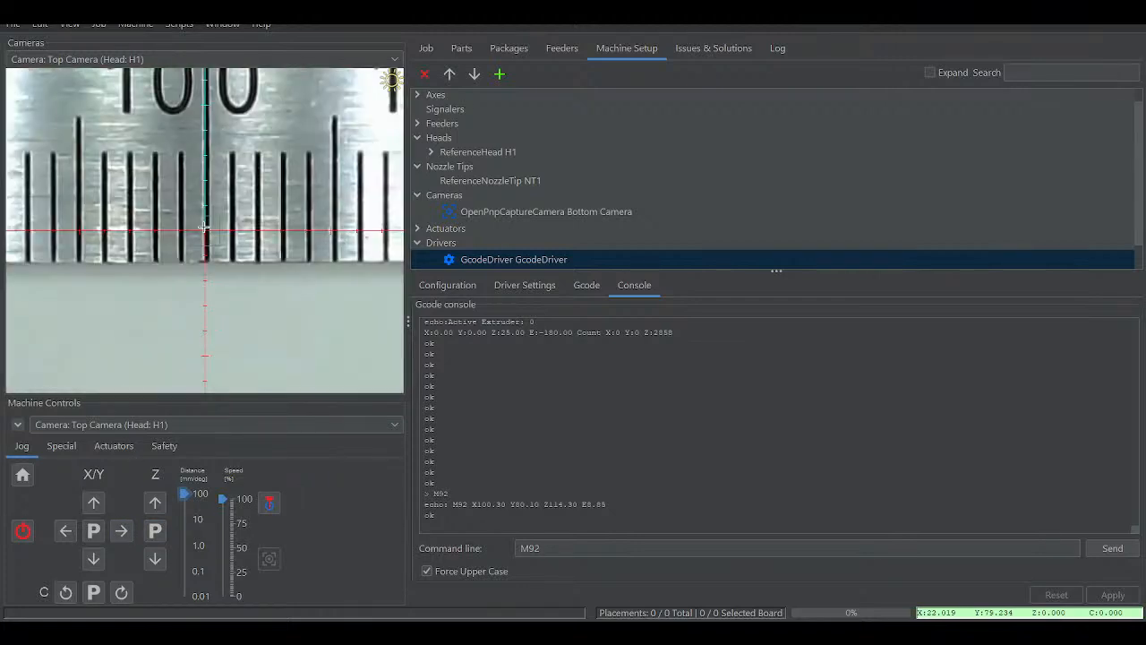
scroll(204, 228, down, 3)
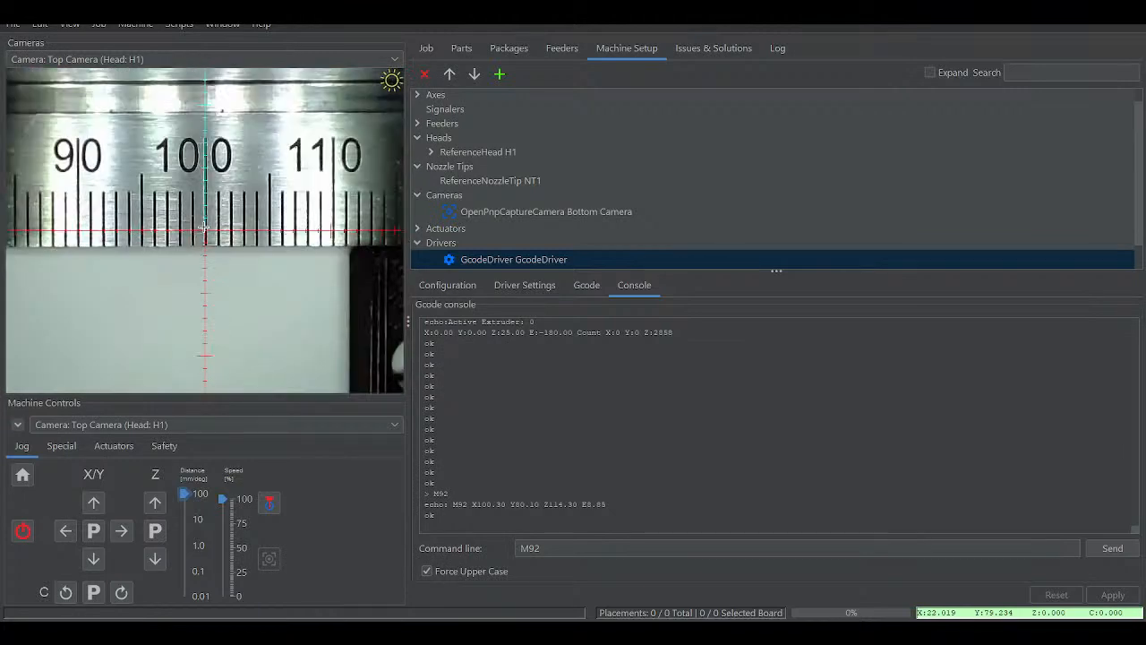
click(121, 536)
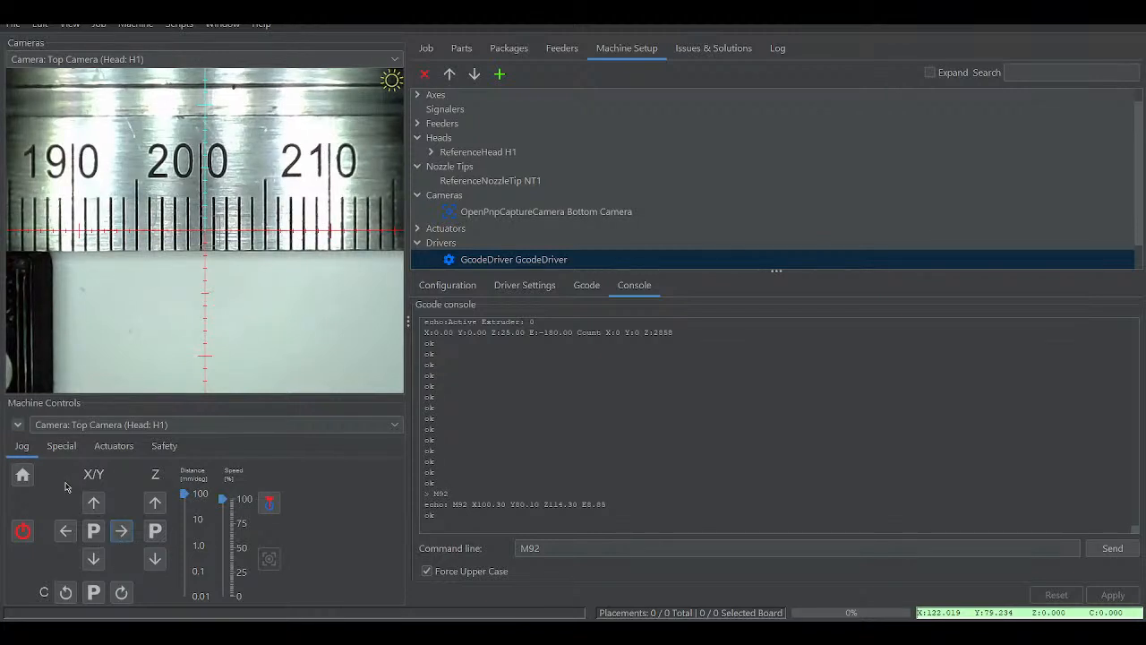
click(65, 532)
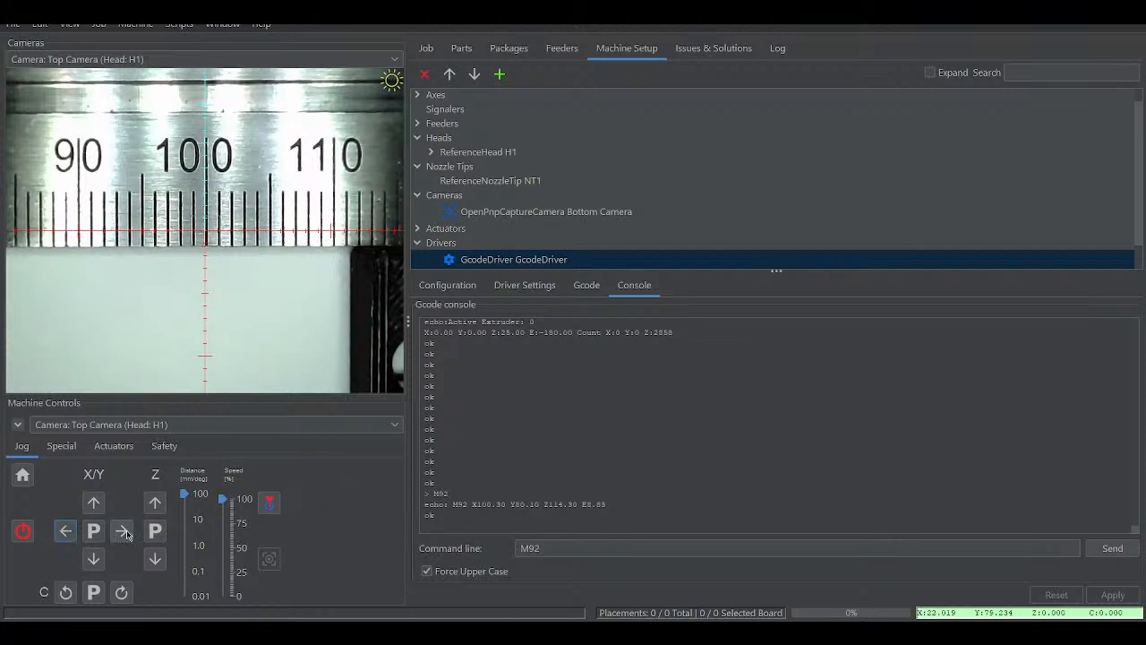
- Repeat the 100 mm X jogs with the camera image magnified, checking the crosshair against the ruler lines before returning to the 100 mm line
scroll(196, 228, up, 3)
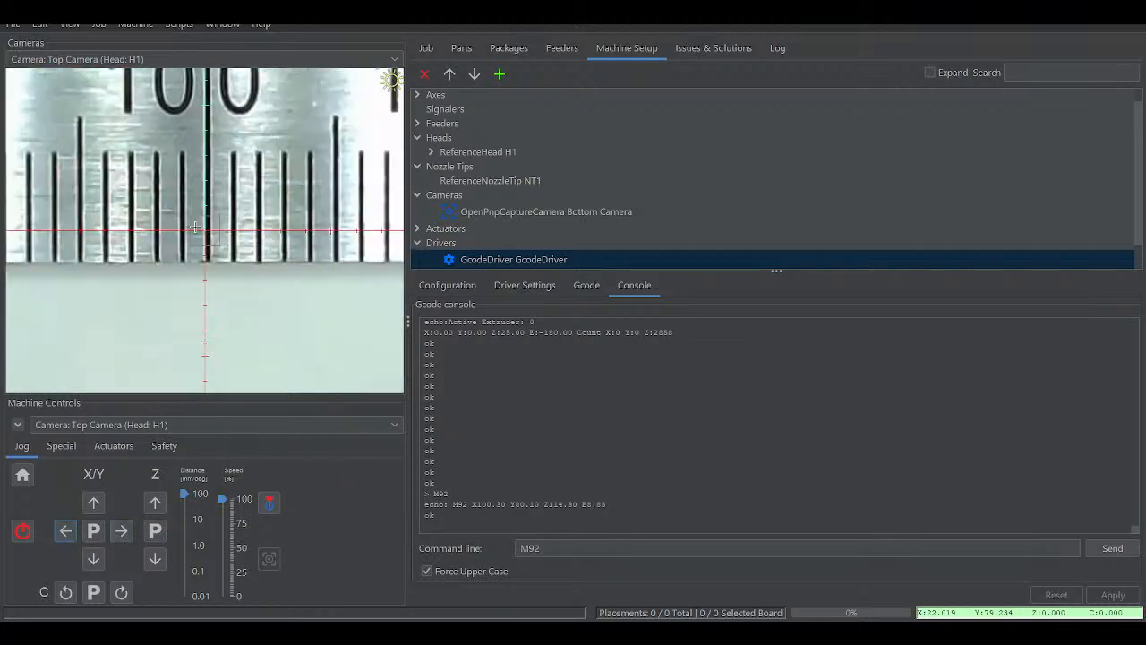
click(122, 531)
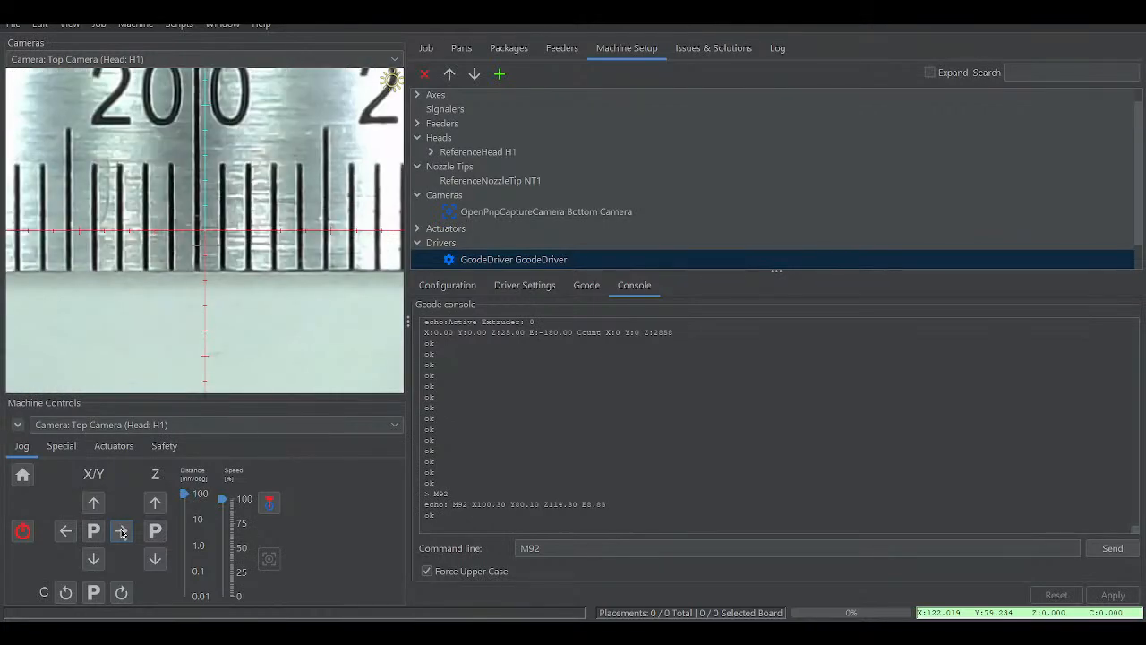
click(122, 531)
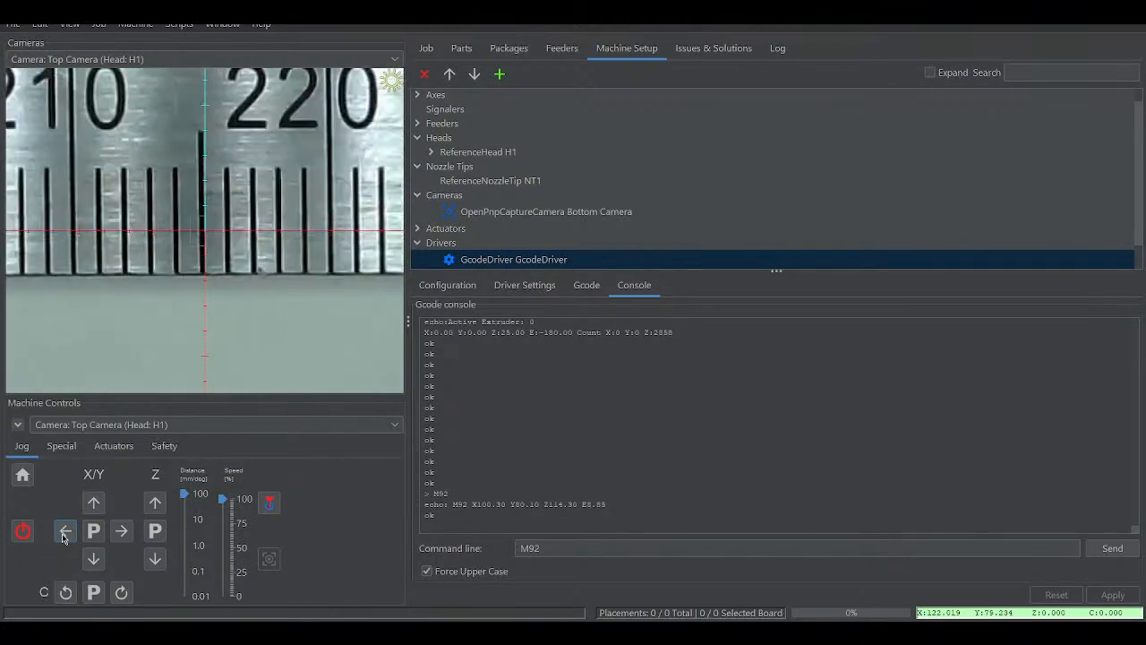
click(64, 532)
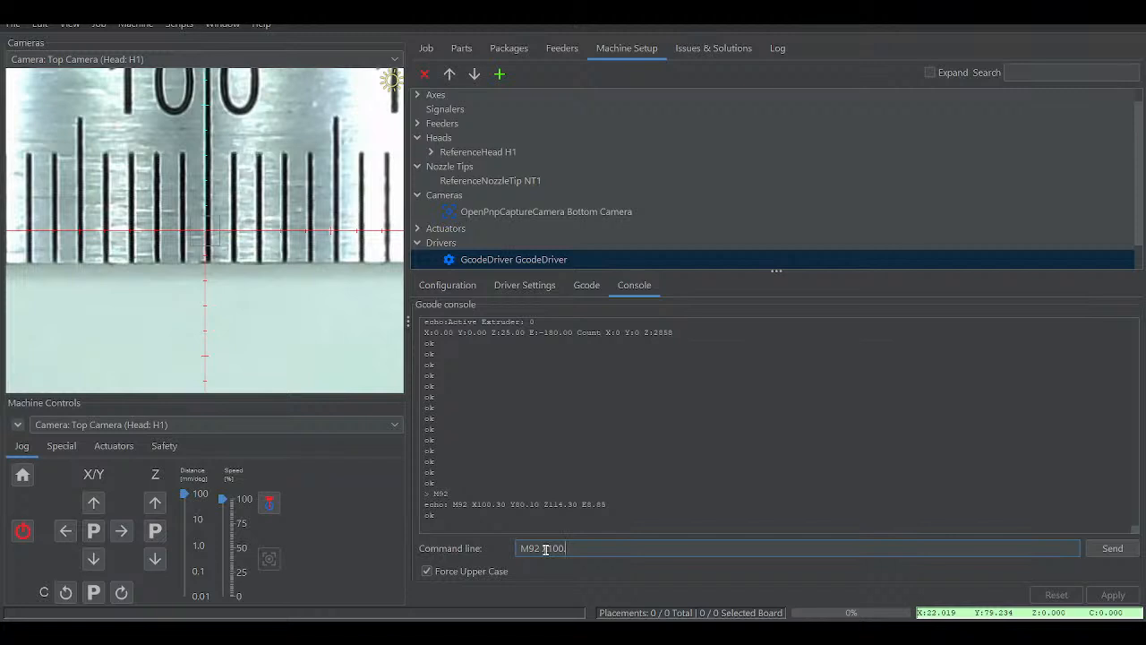
- Send M92 X100.50 and jog 100 mm in positive X to test it against the ruler's 200 mm line
text(.50)
key(Return)
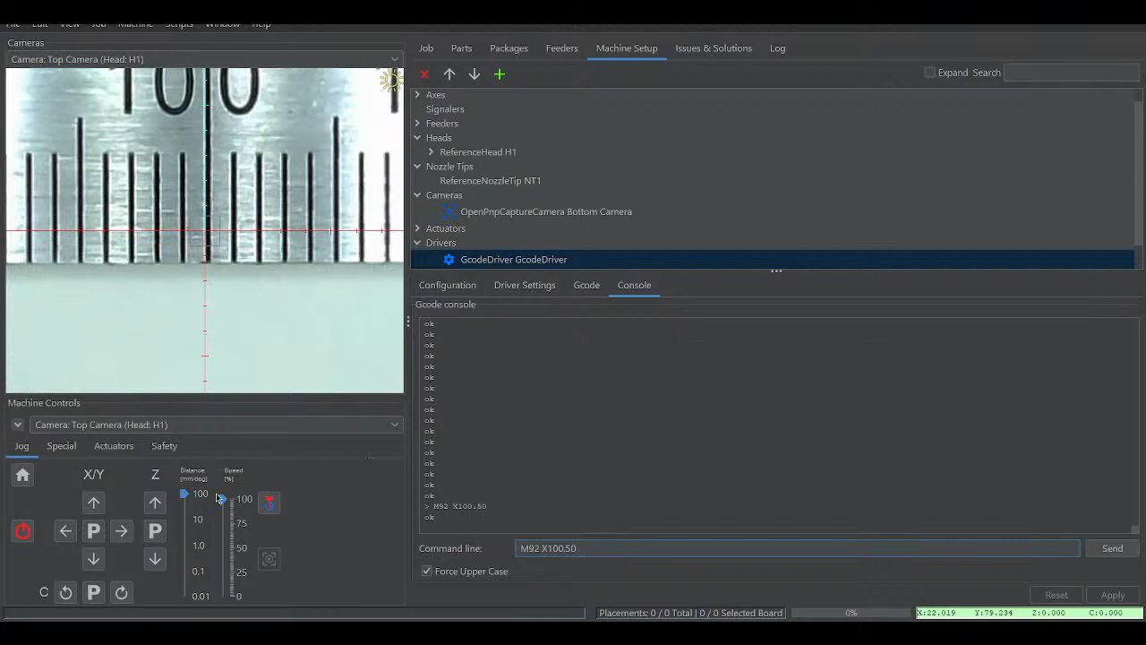
click(123, 535)
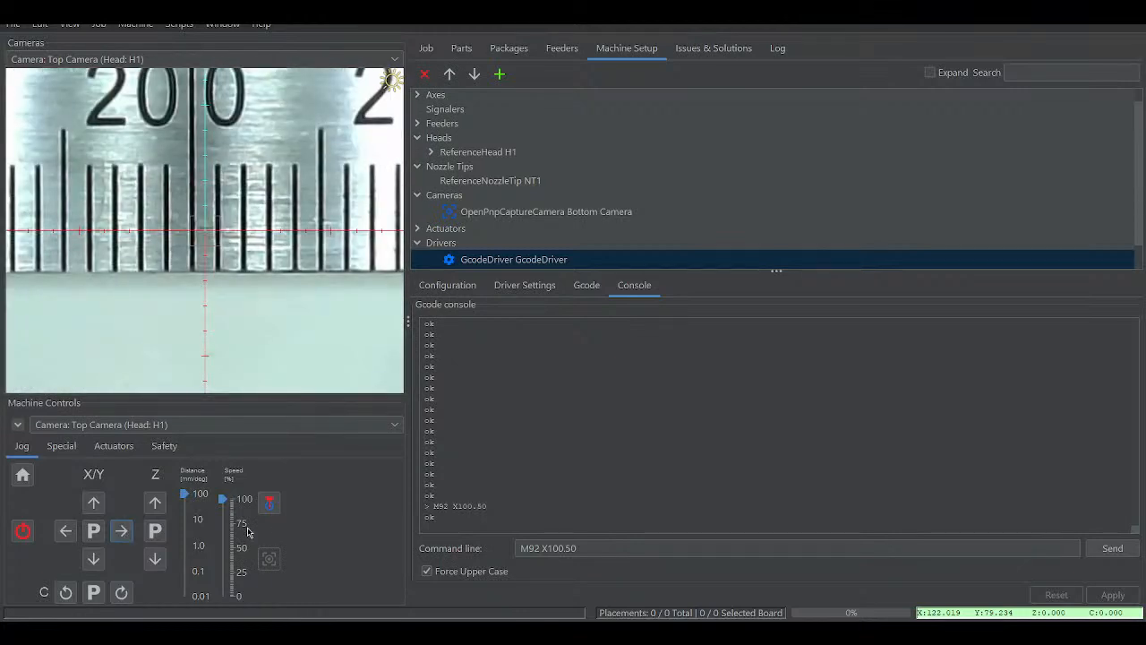
- Send M92 X100.10 while the camera is still at the ruler's 200 mm mark
click(571, 550)
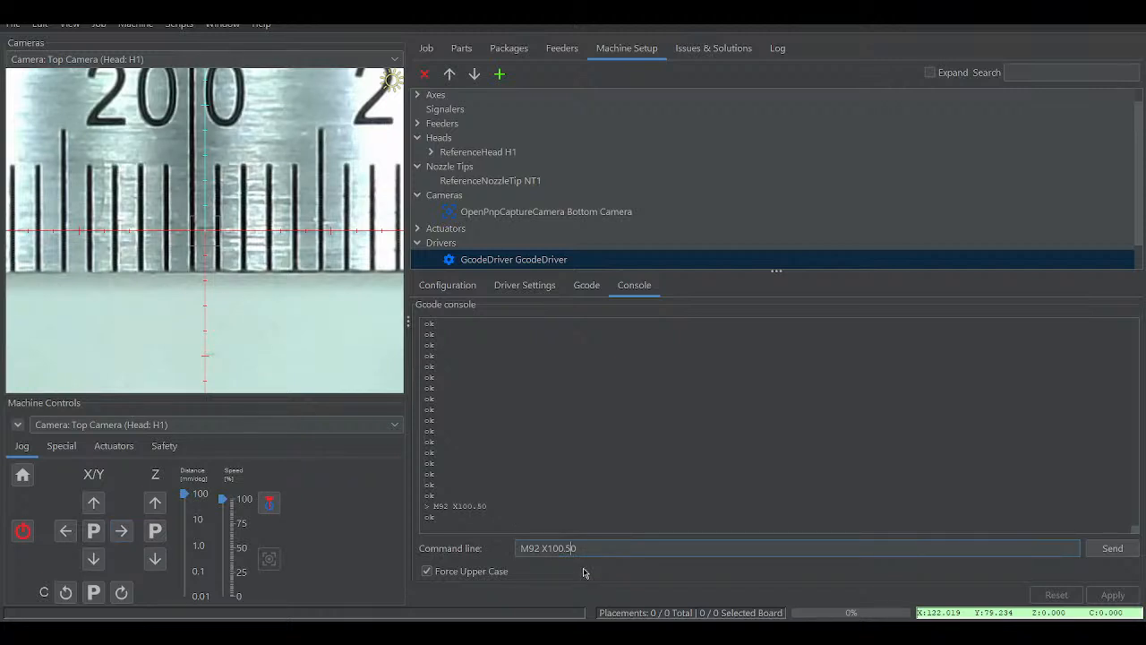
key(BackSpace)
text(1)
click(1110, 550)
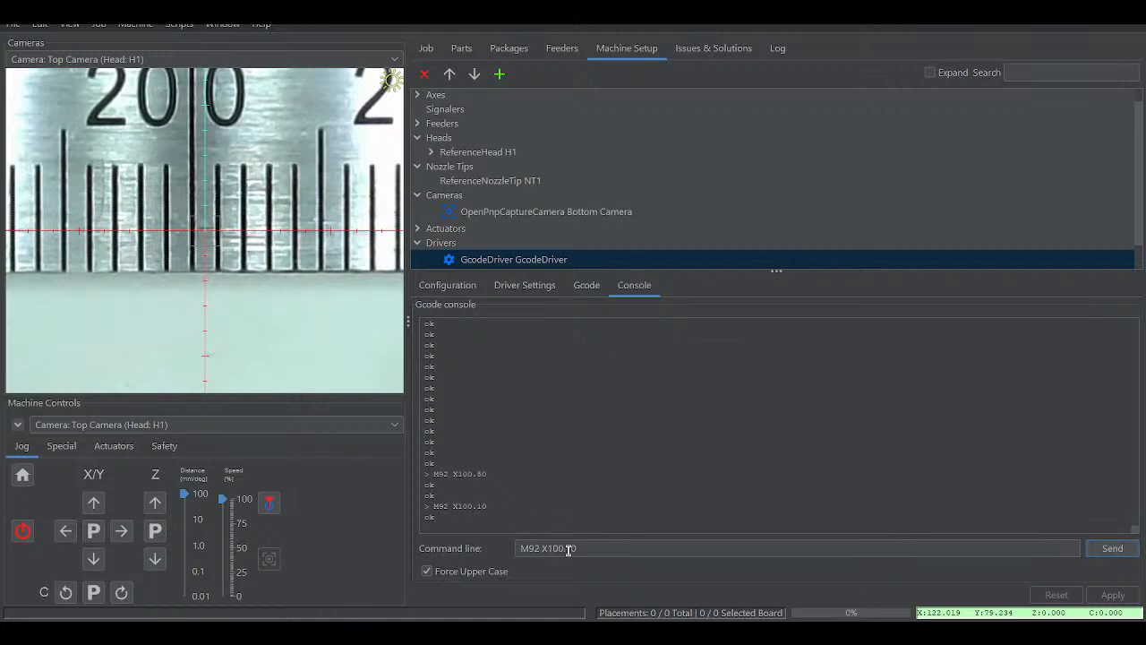
- Restore M92 X100.50 and jog 100 mm in negative X back to the ruler's 100 mm line
key(BackSpace)
text(5)
click(1112, 549)
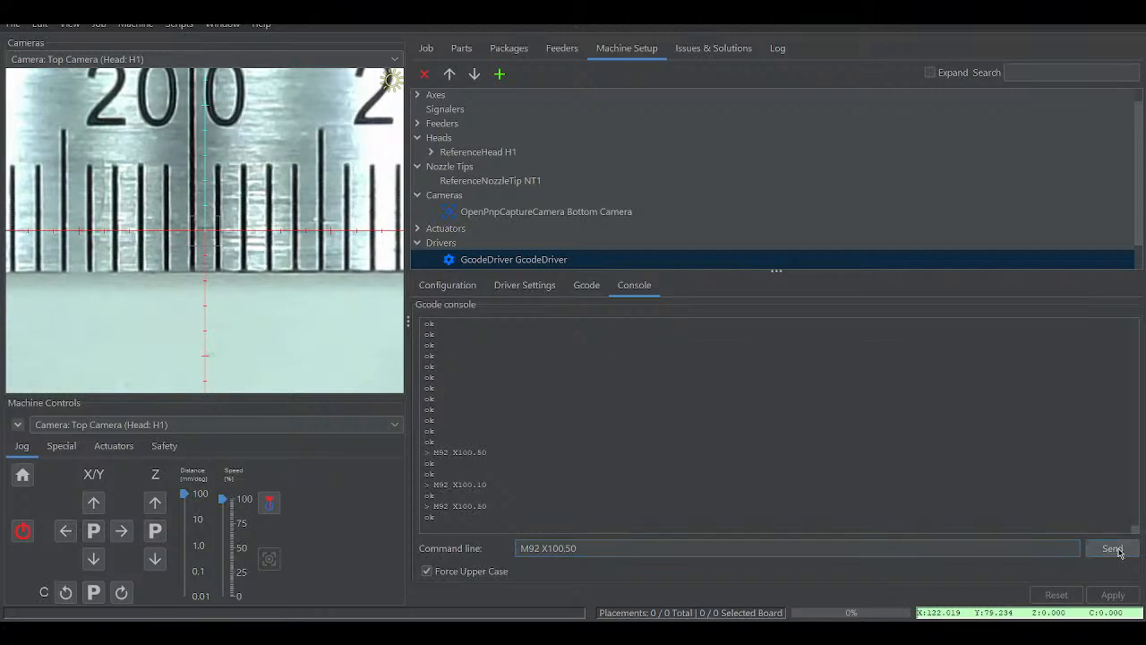
click(1115, 549)
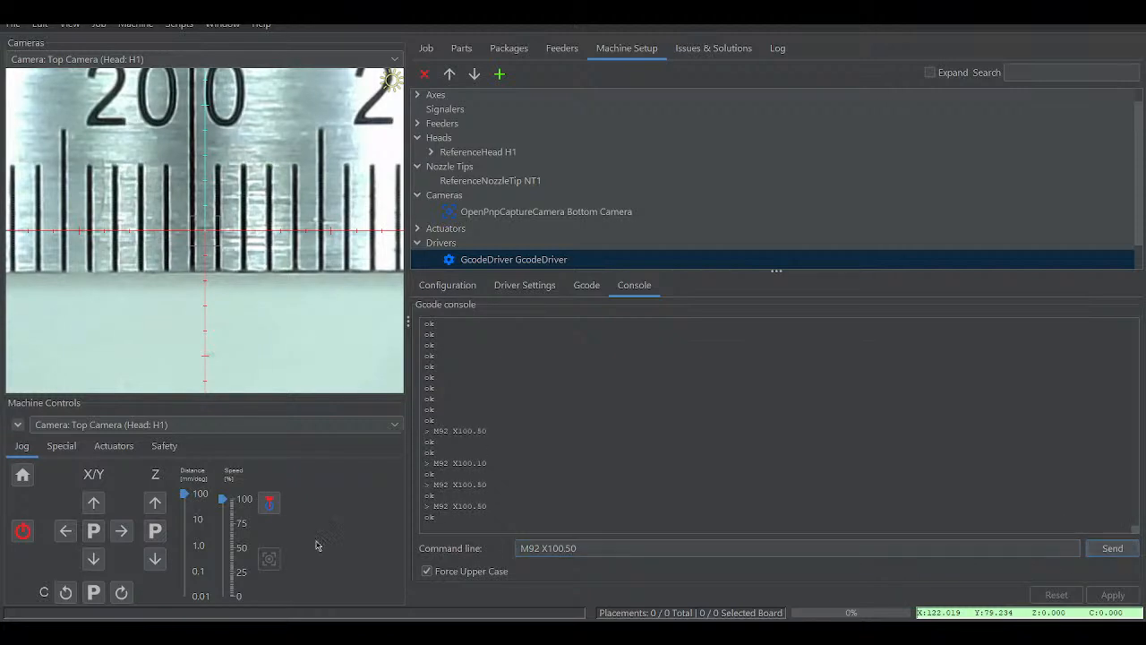
click(67, 531)
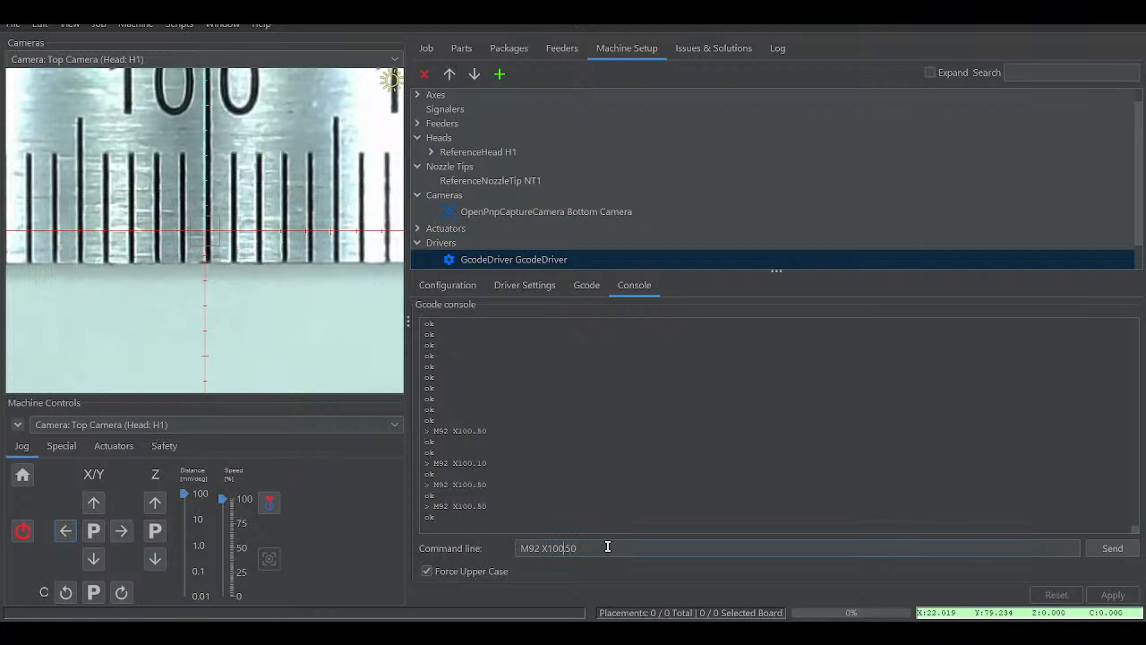
- Send M92 X100.10 from the 100 mm line and jog 100 mm in positive X to test it
key(Delete)
text(1)
click(1116, 555)
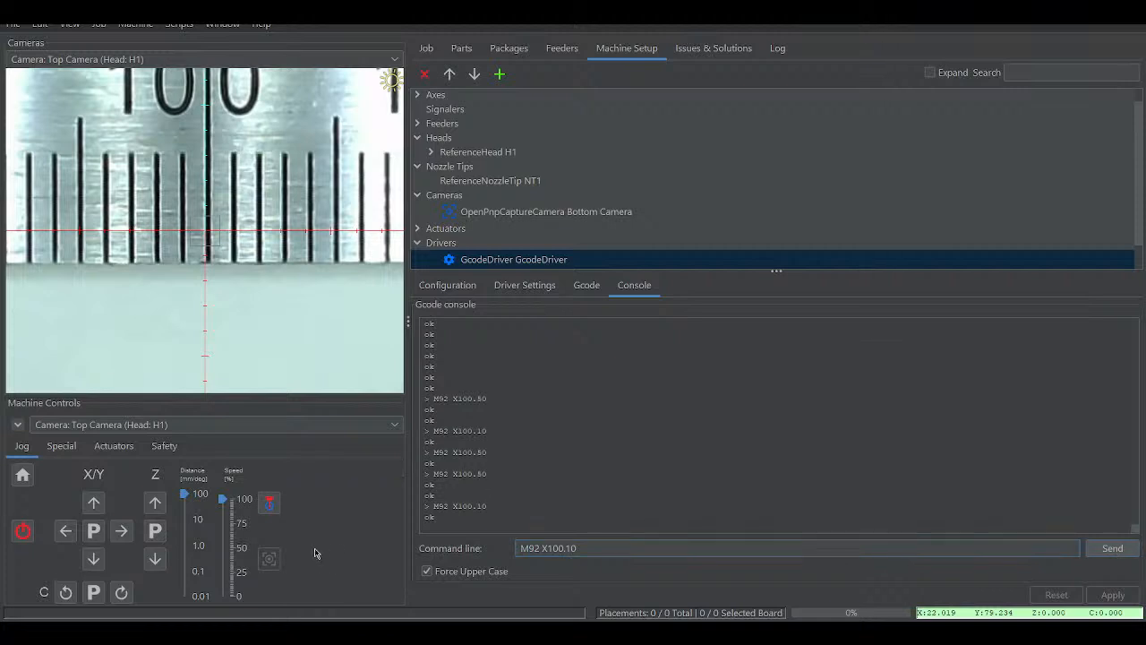
click(121, 531)
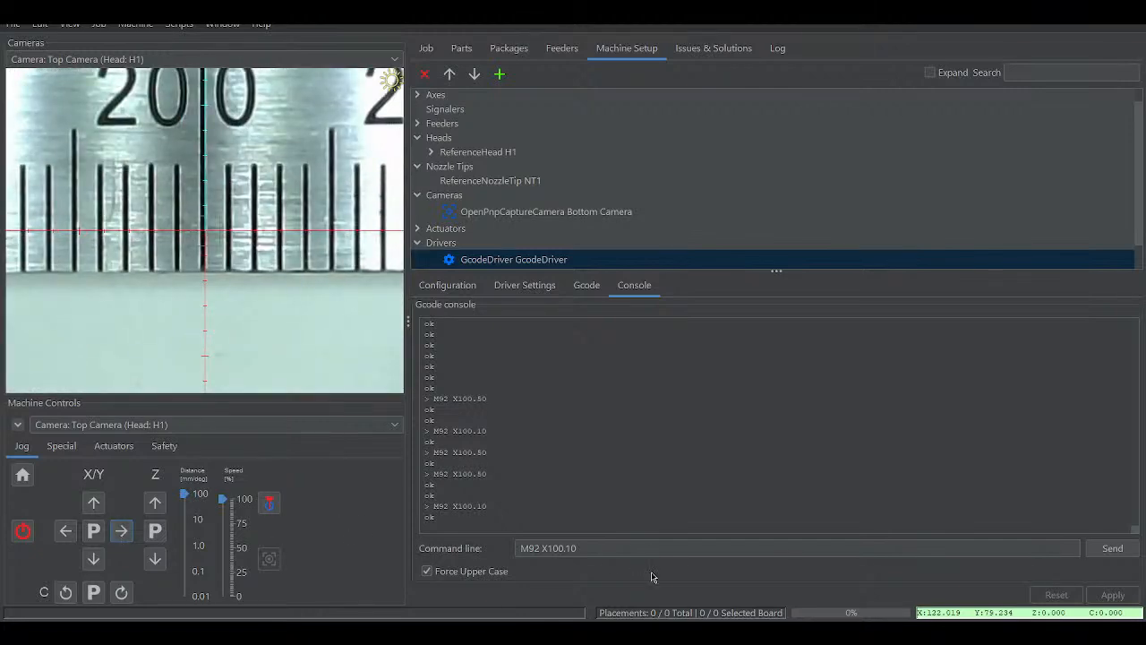
- Resend M92 X100.10 and jog 100 mm in negative X back to the ruler's 100 mm line
click(571, 549)
key(BackSpace)
text(0)
key(BackSpace)
text(1)
click(1108, 548)
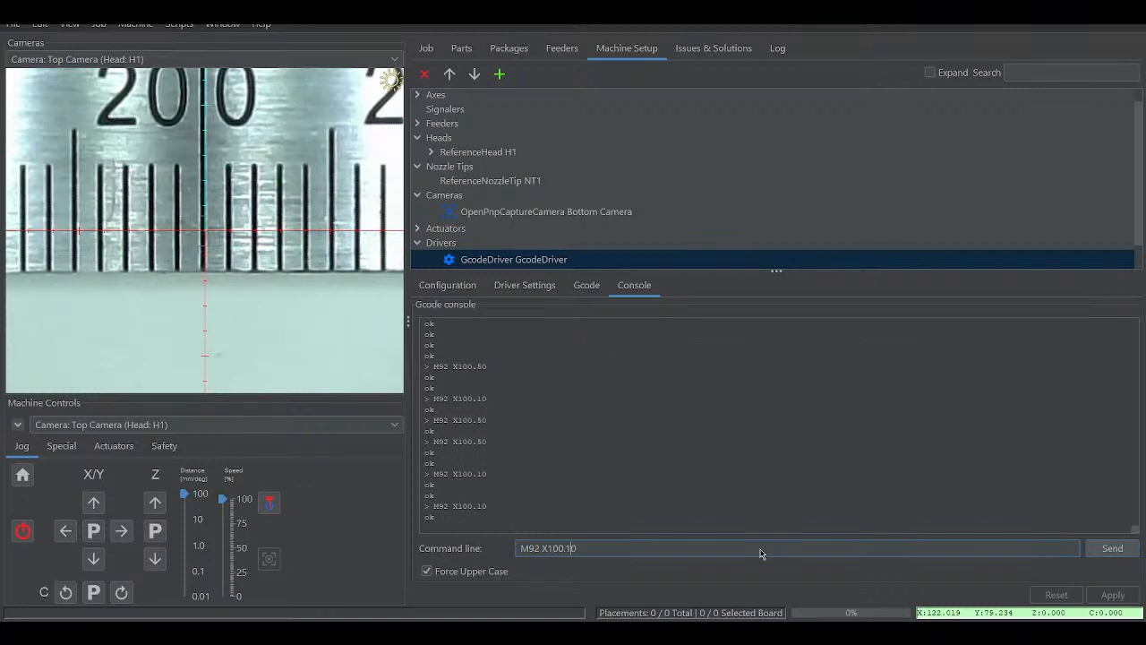
click(65, 531)
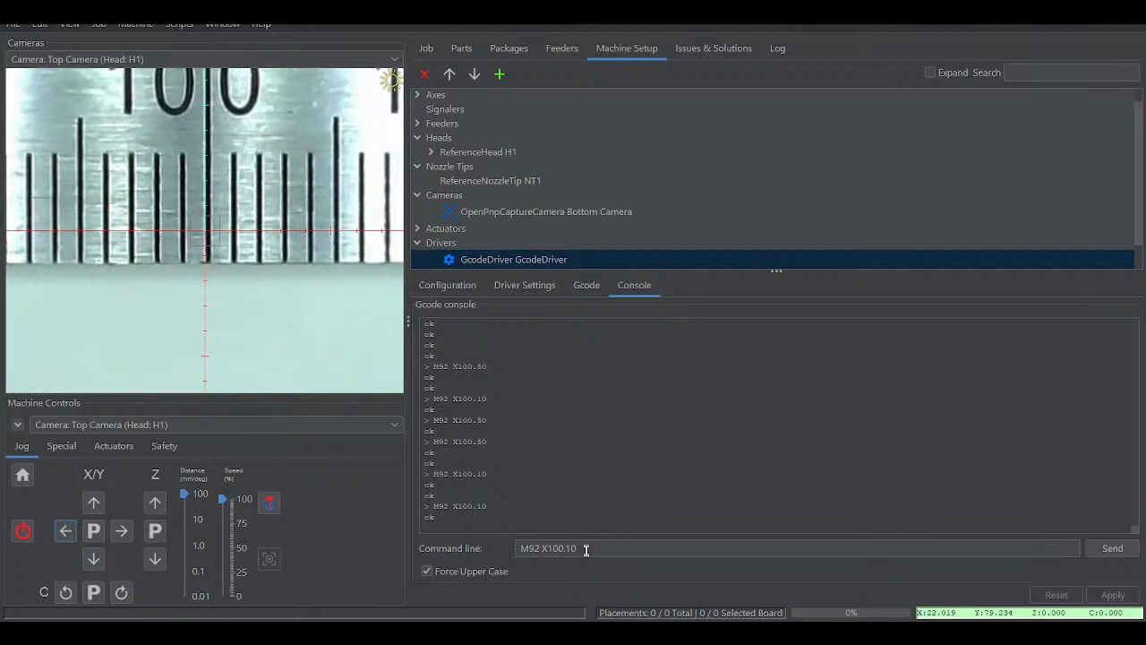
- Send M92 X100, then test it by jogging 100 mm in positive X and back
key(BackSpace)
key(BackSpace)
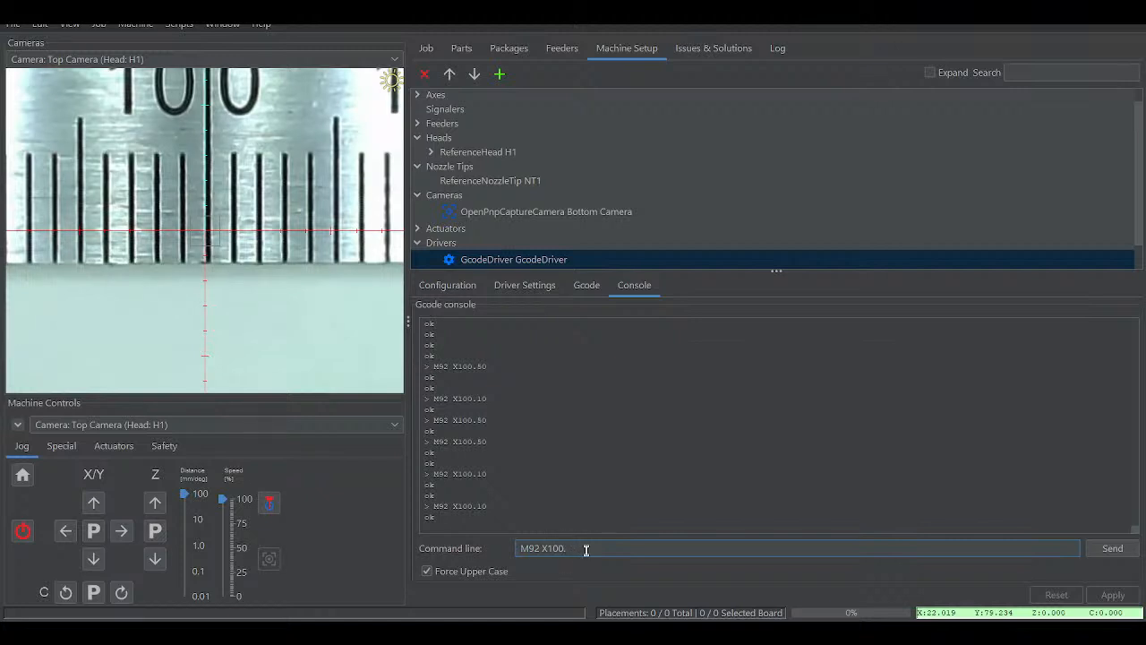
key(Return)
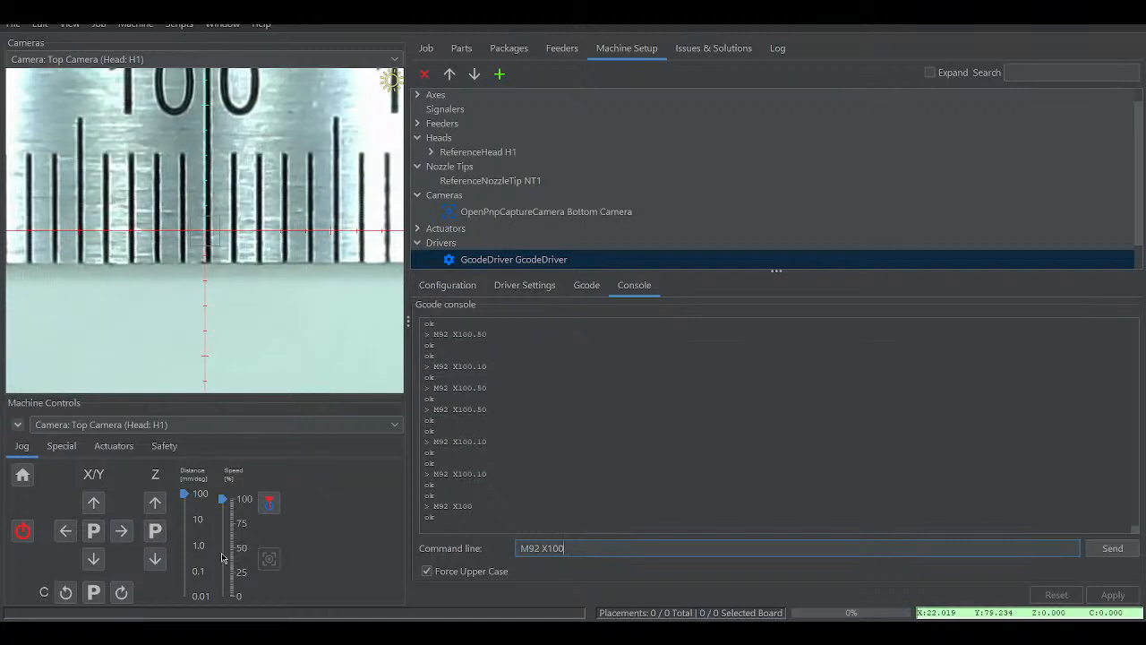
click(125, 536)
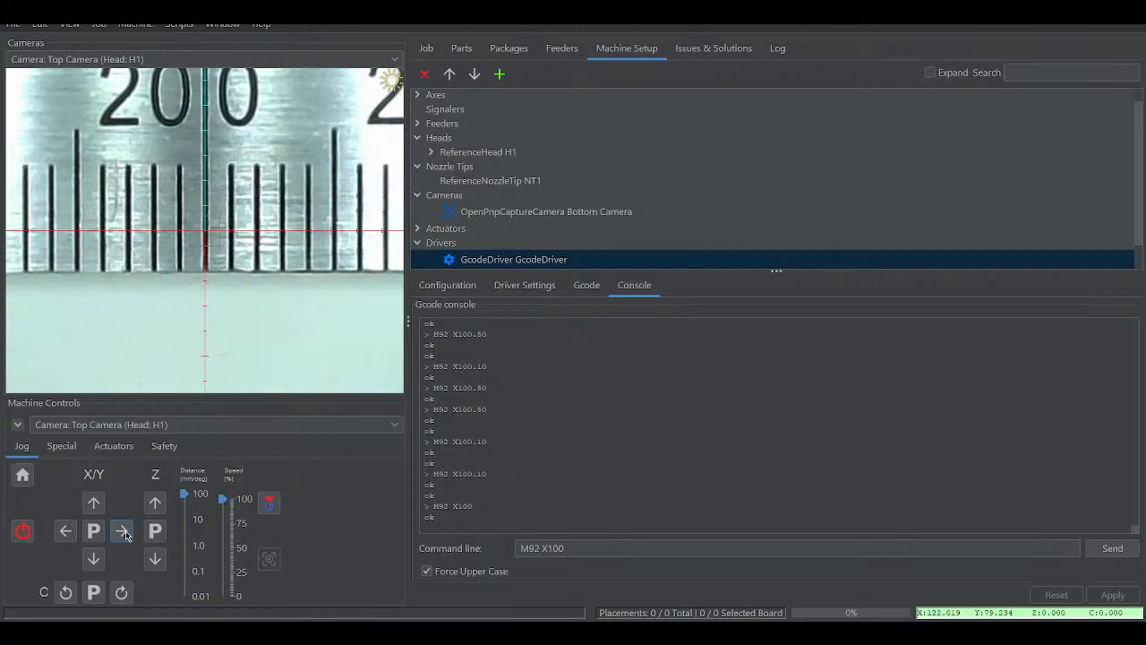
click(66, 532)
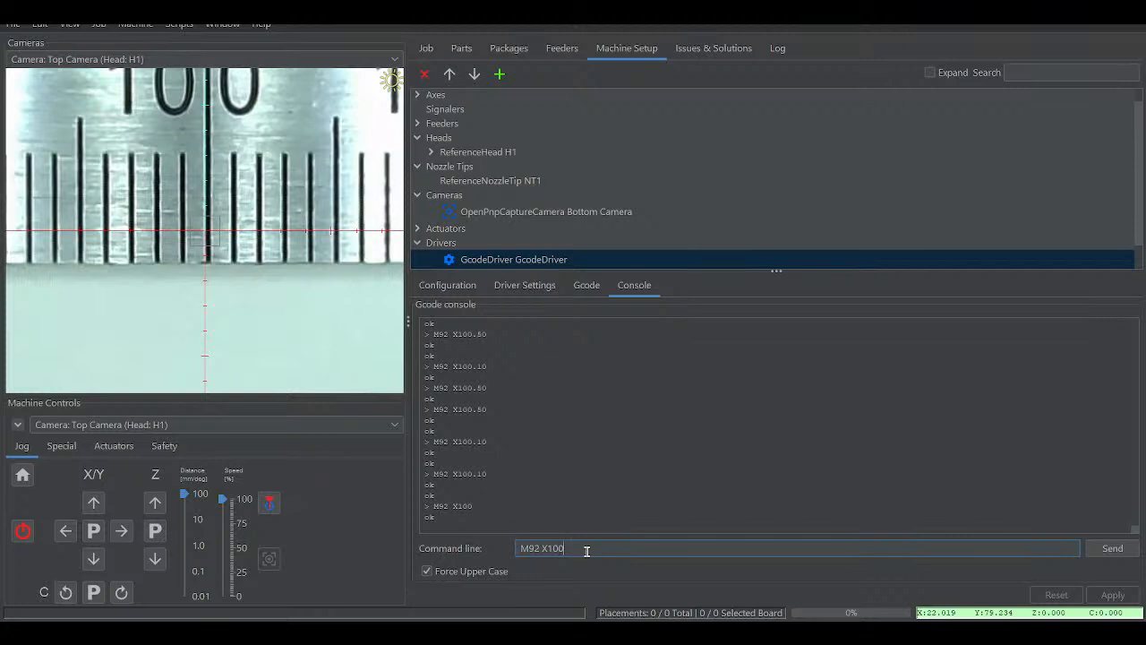
- Send M92 X99.95, then test it by jogging 100 mm in positive X and back
key(BackSpace)
key(BackSpace)
key(BackSpace)
text(99)
text(.95)
key(Return)
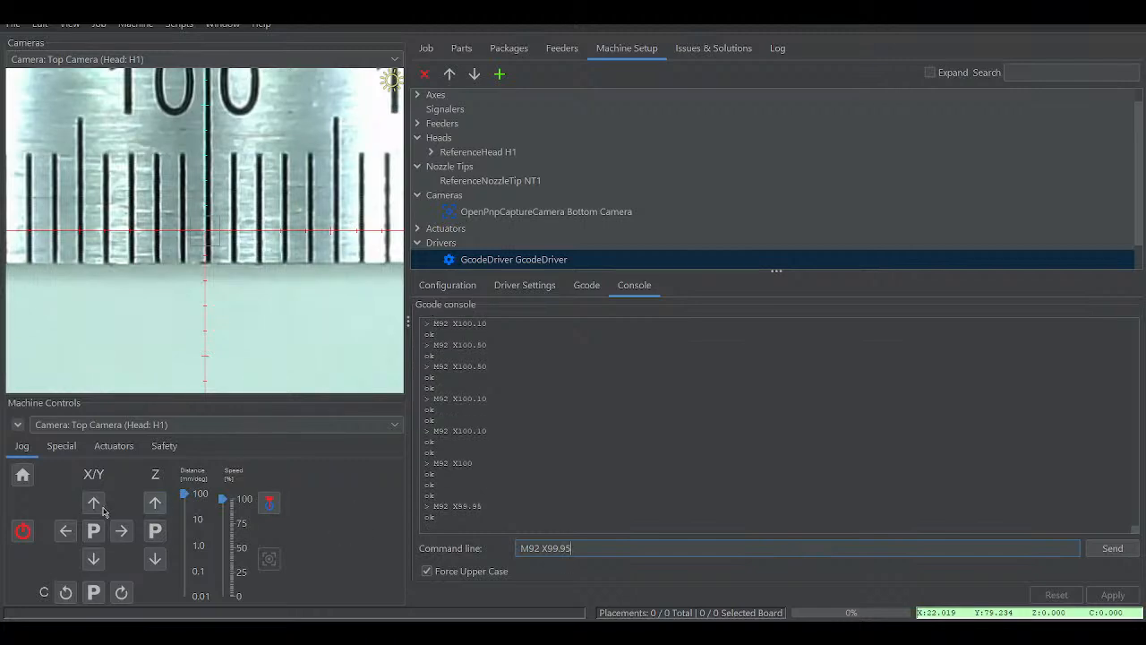
click(121, 532)
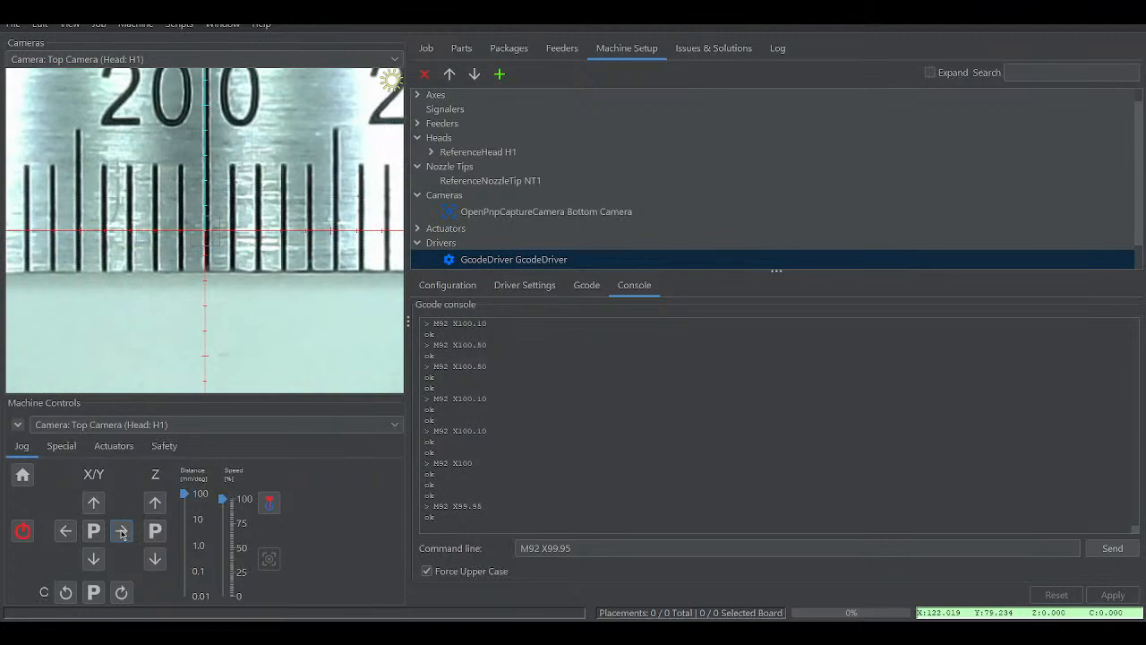
click(65, 531)
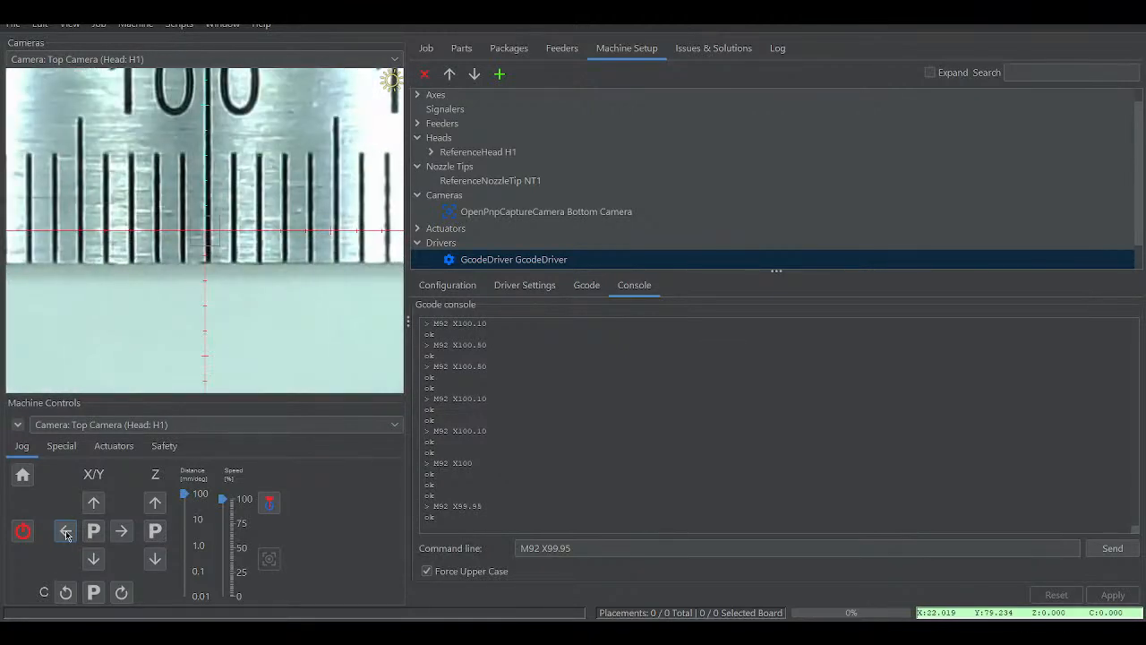
- Jog repeatedly in X between the ruler's 100 mm and 200 mm lines to check repeatability, ending at 200 mm
click(122, 532)
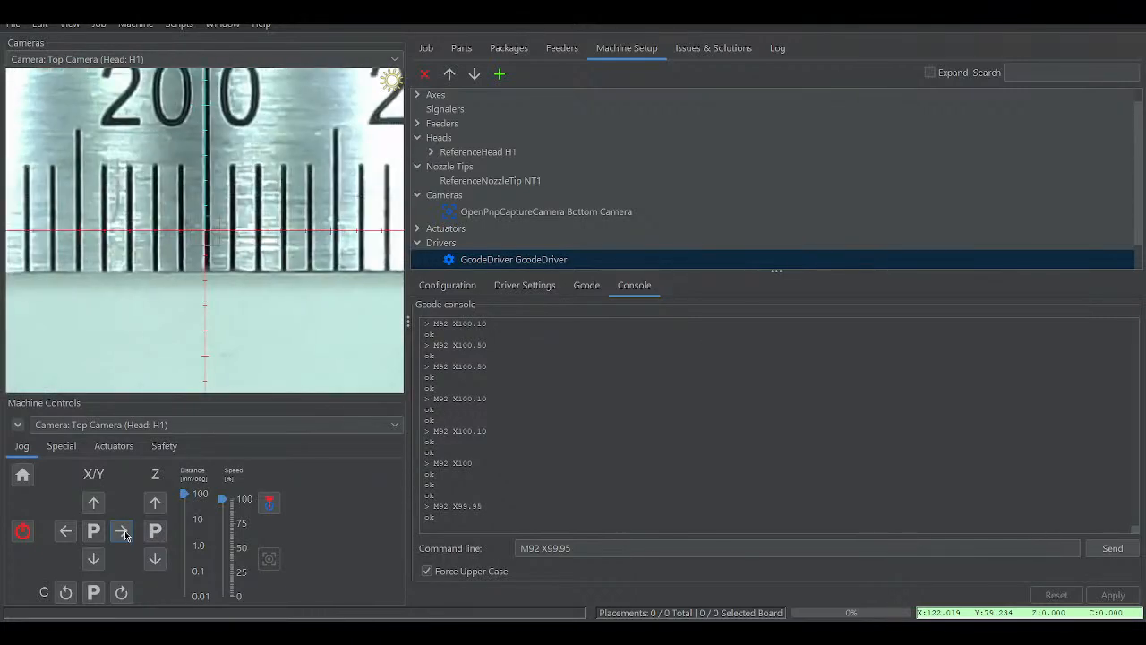
click(67, 532)
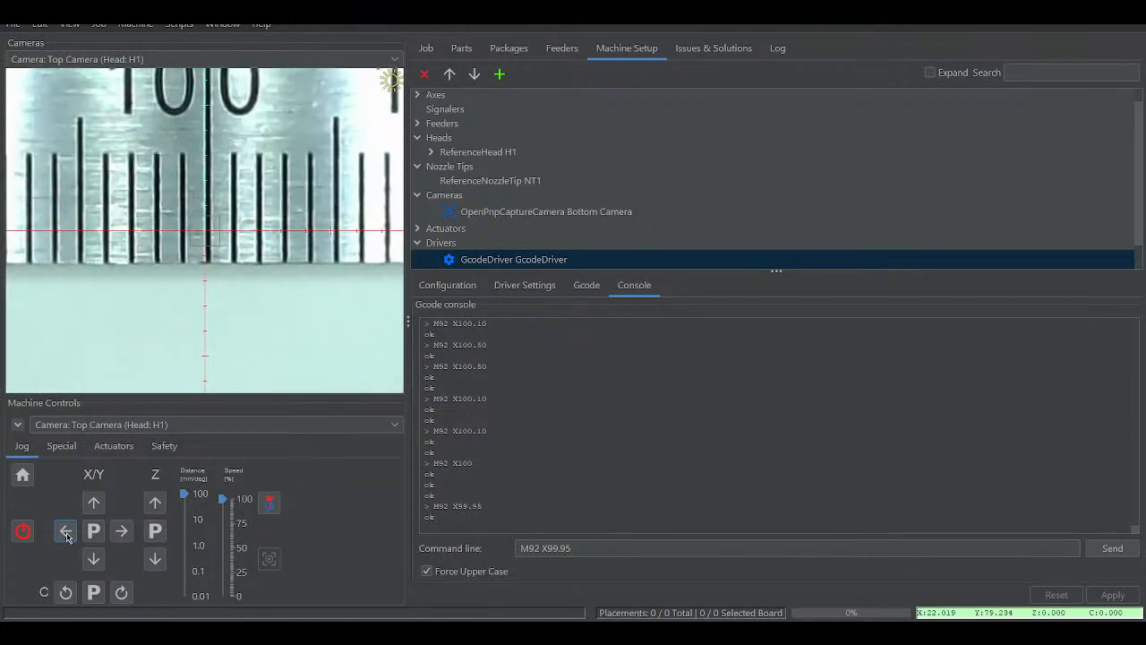
click(122, 533)
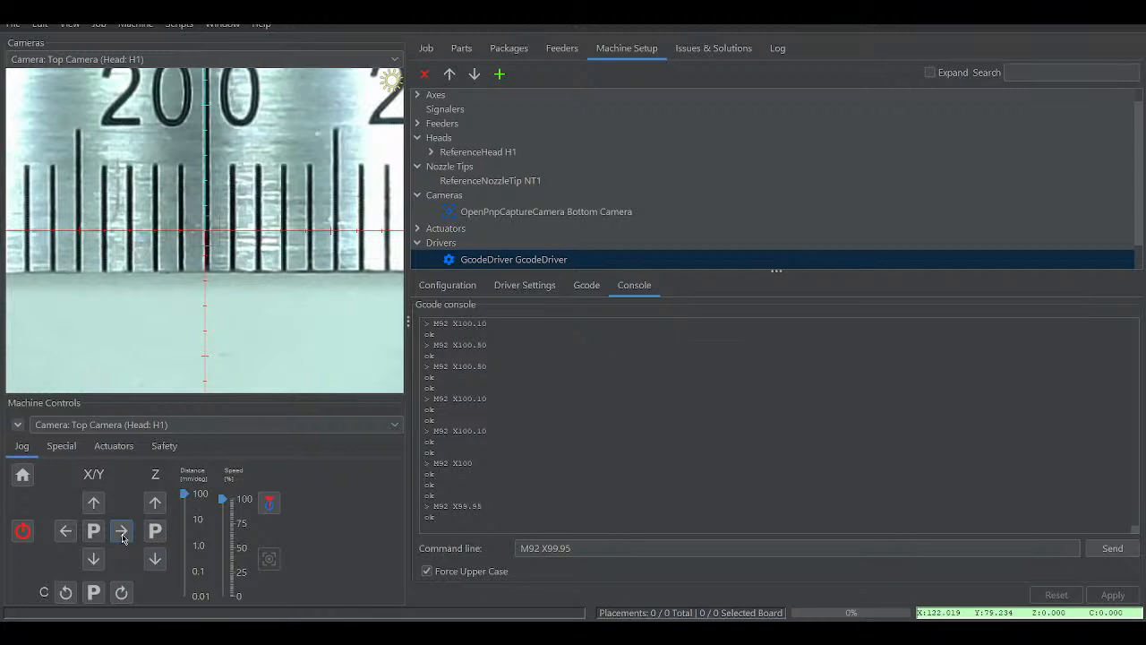
click(66, 531)
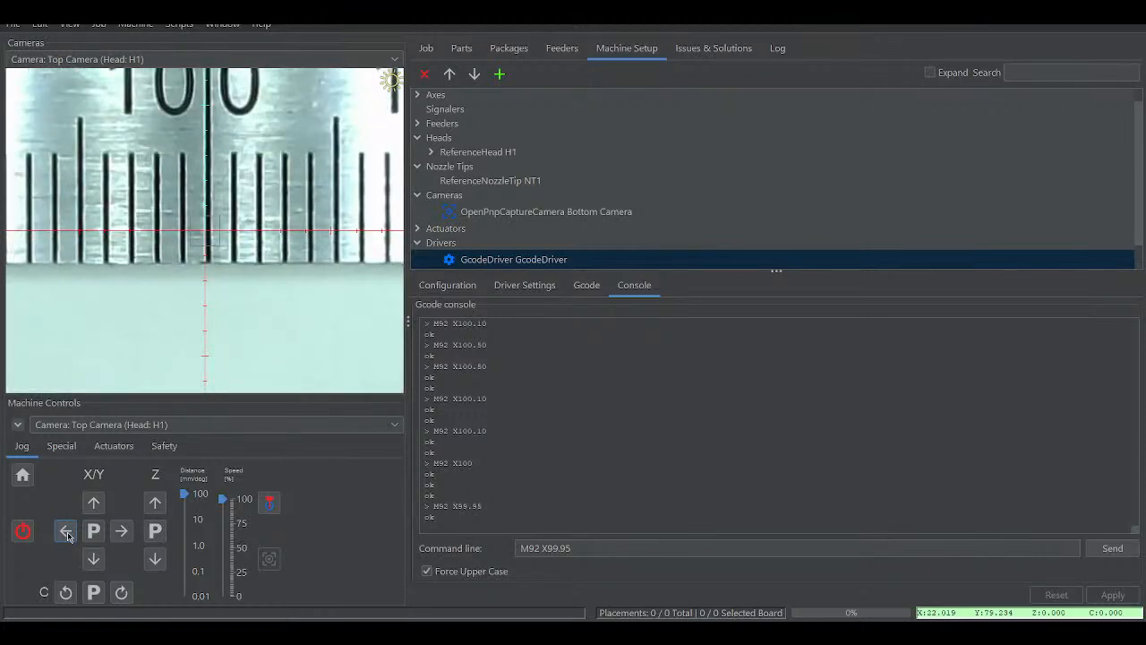
click(123, 531)
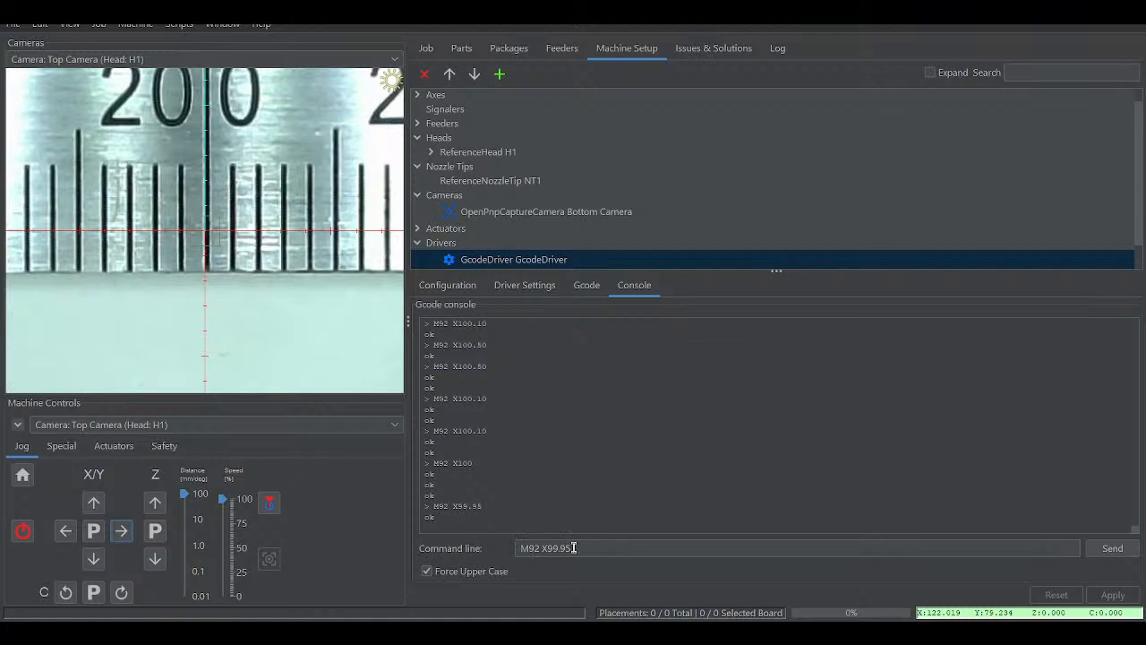
- Switch to the OpenPnP wiki in the browser and search the GitHub repository for "ave to eeprom"
drag(579, 547, 516, 547)
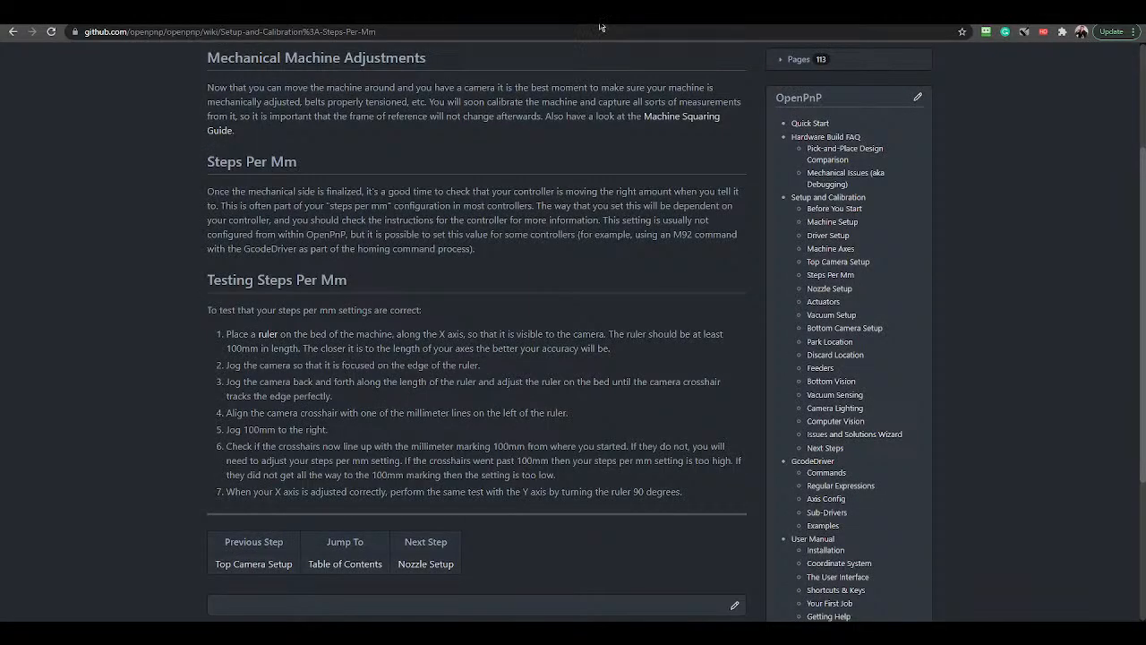
text(s)
text(ave t)
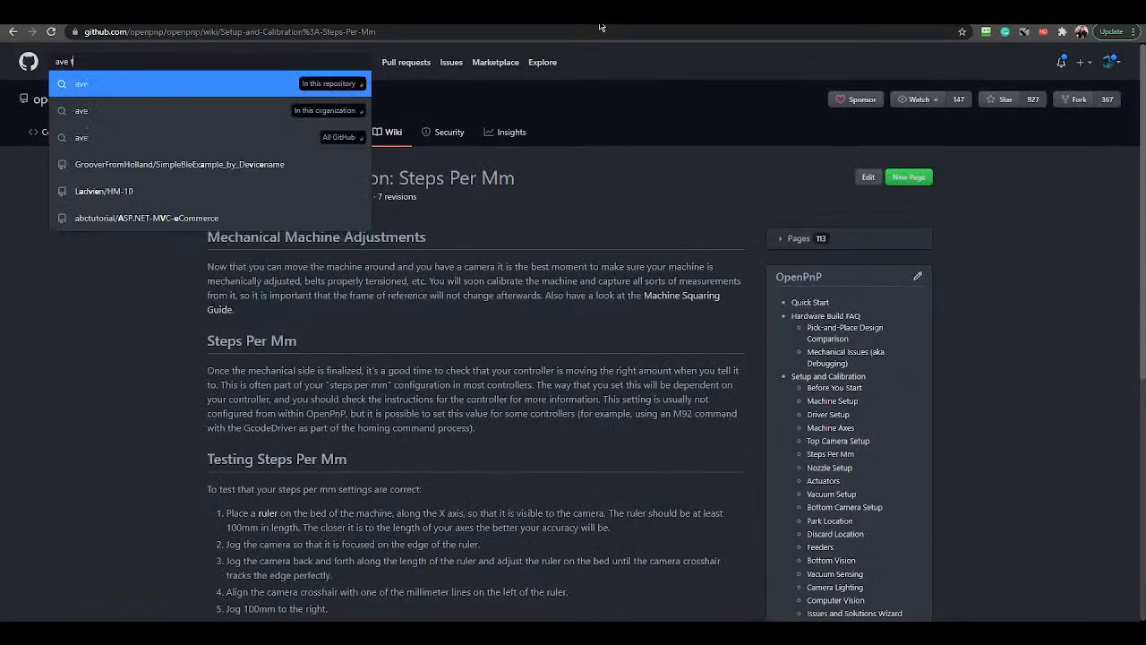
text(o eeprom)
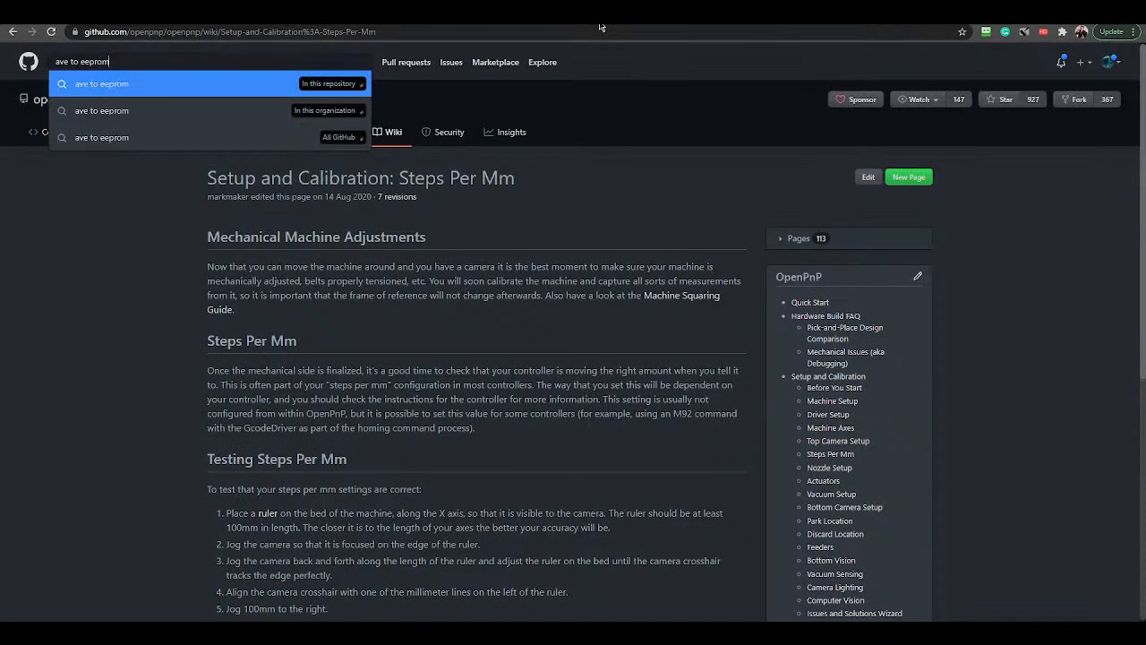
key(Return)
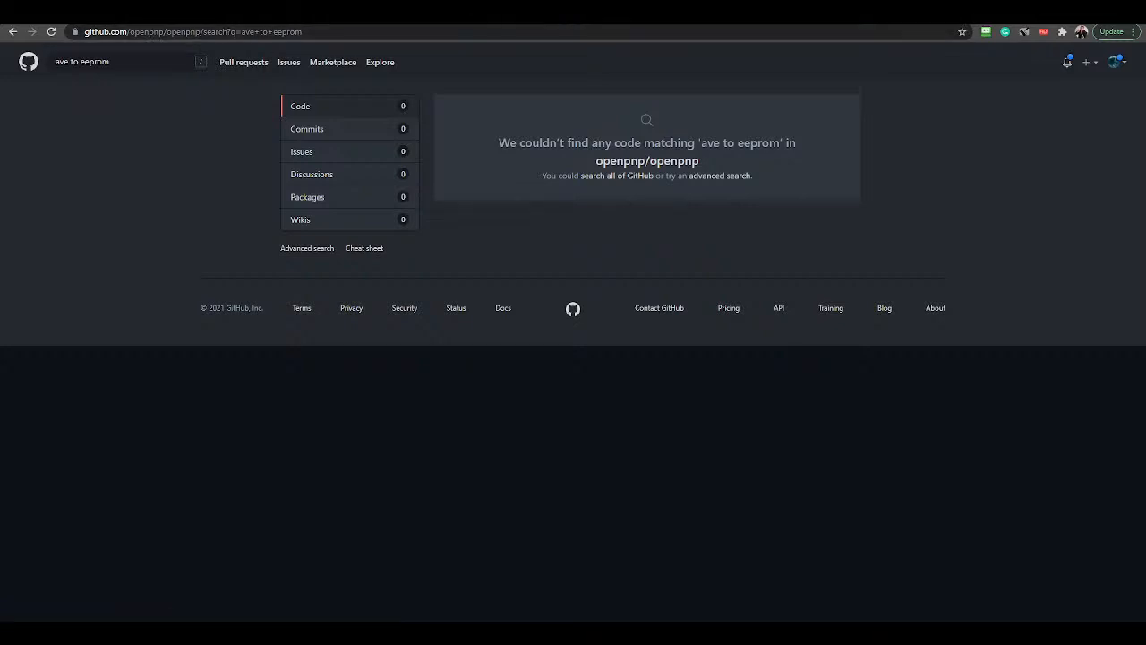
- Search Google in a new tab for "marlin save to eeprom", and return to the GitHub search page
key(ctrl+t)
click(530, 30)
text(marlin save)
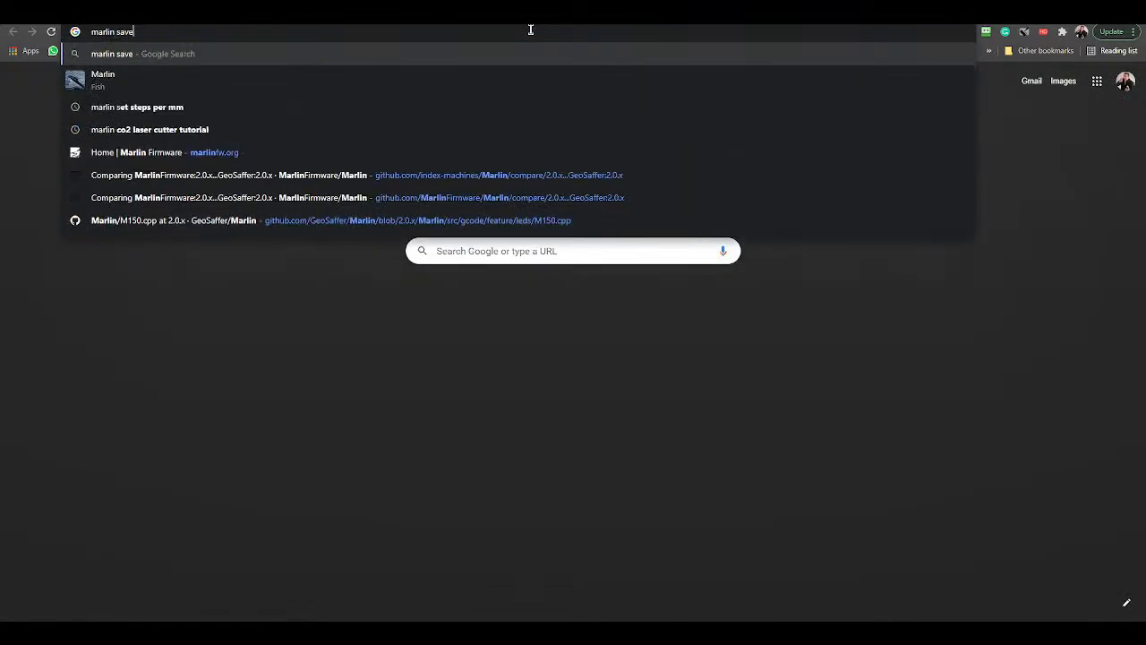
text( to eeprom)
key(Return)
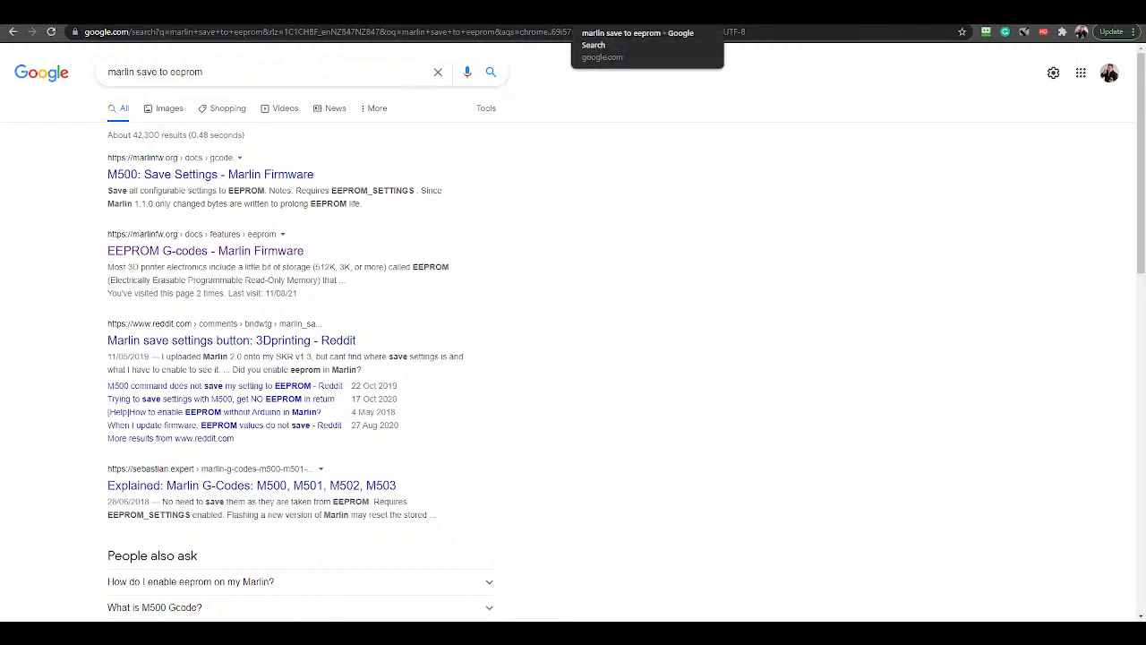
click(694, 18)
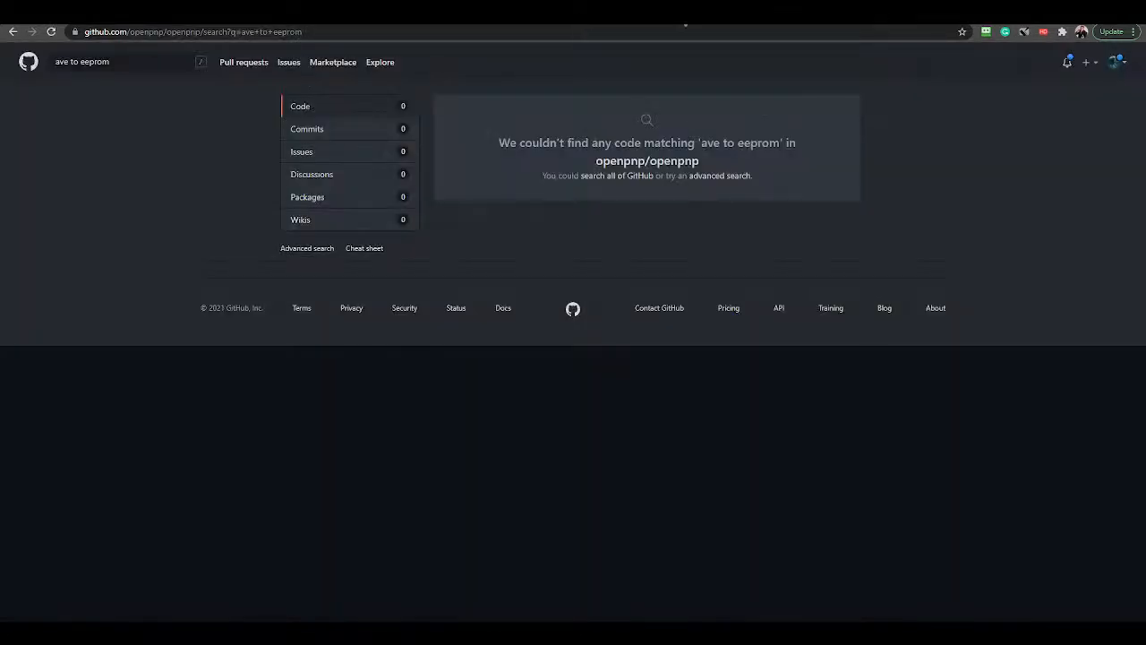
- Switch to OpenPnP and send M500 from the G-code console to store the settings in EEPROM, sending it twice
key(alt+Tab)
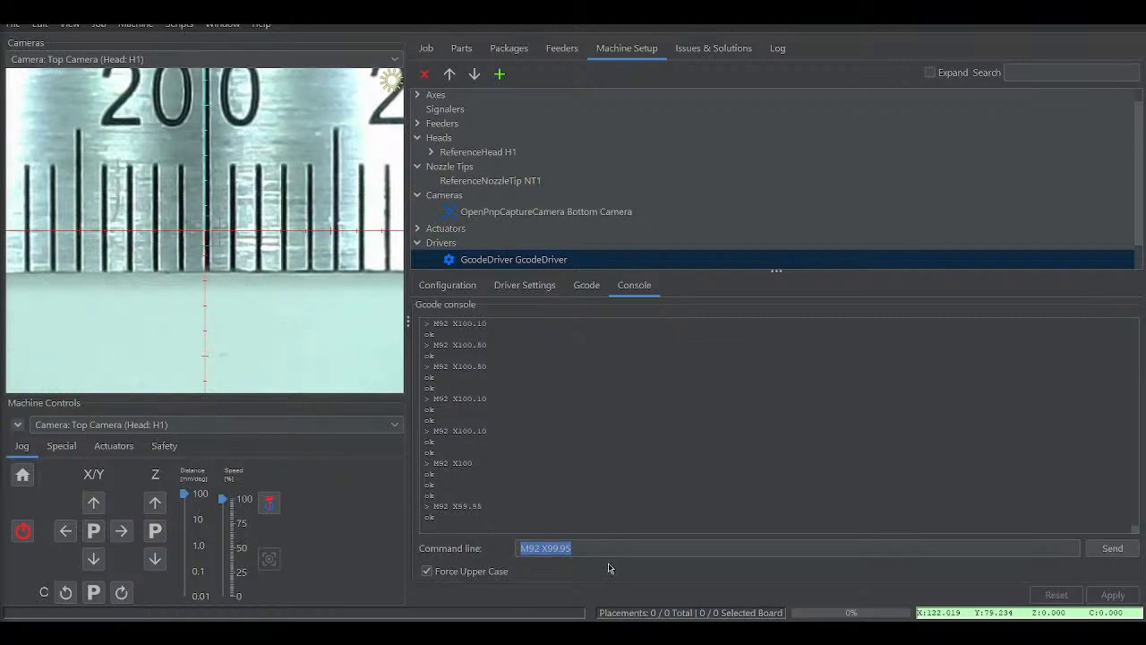
click(583, 546)
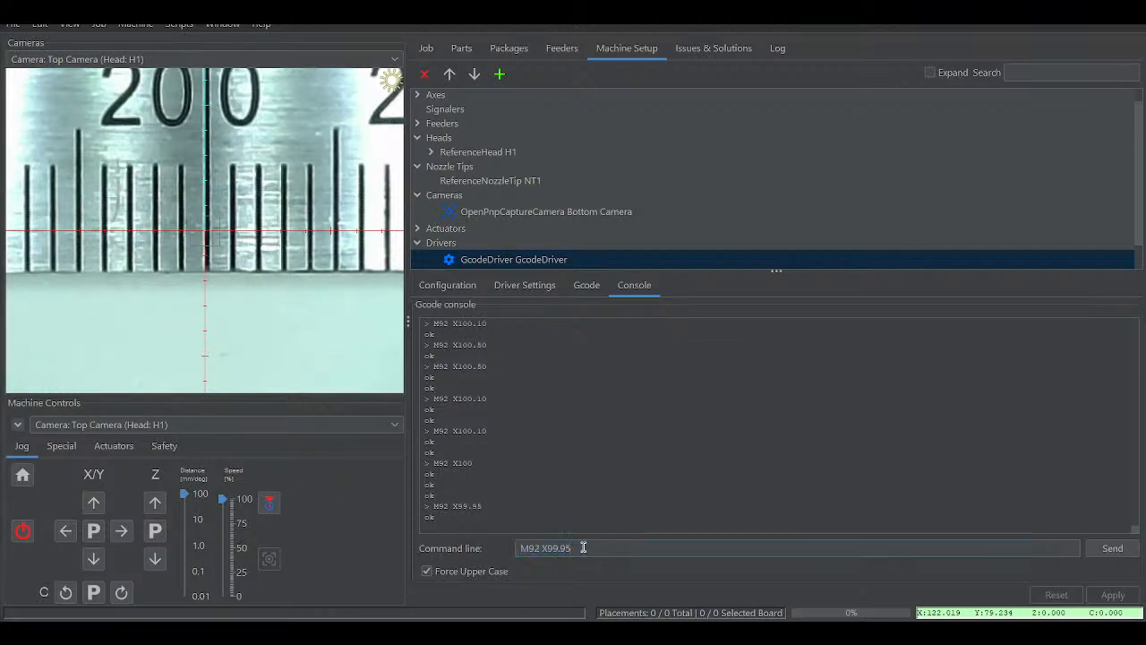
key(BackSpace)
key(BackSpace)
key(BackSpace)
key(BackSpace)
key(BackSpace)
key(BackSpace)
key(BackSpace)
key(BackSpace)
key(BackSpace)
key(BackSpace)
text(M500)
key(Return)
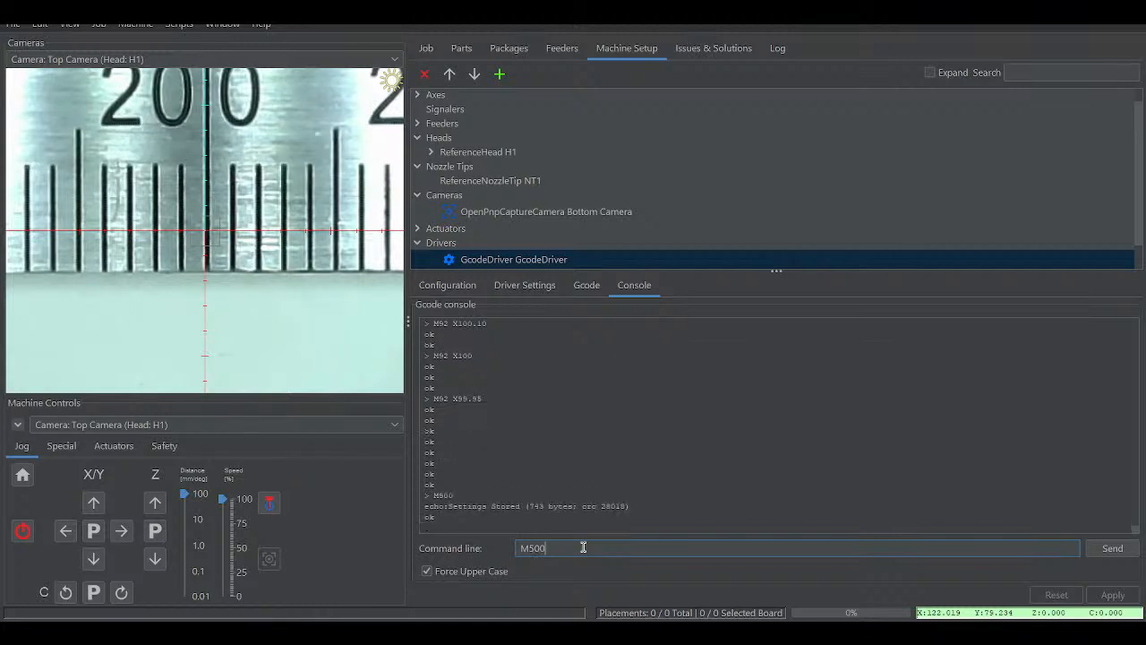
key(Return)
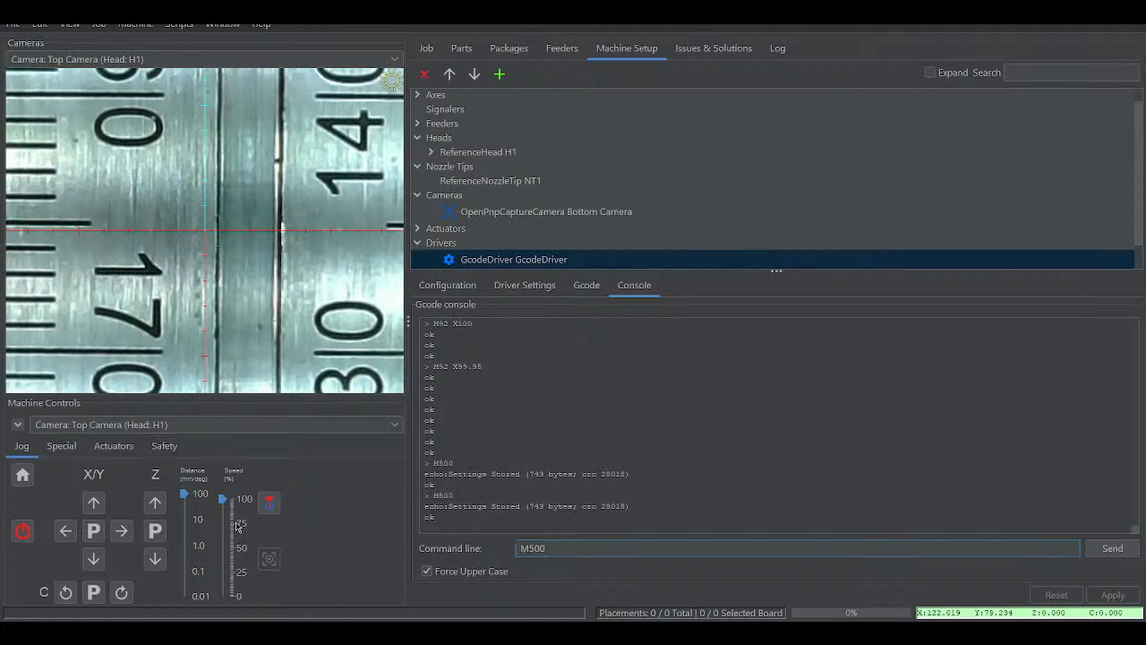
- Jog the camera in positive Y in 10 mm increments to Y149.234, near the vertical ruler's 100 mm mark
click(195, 526)
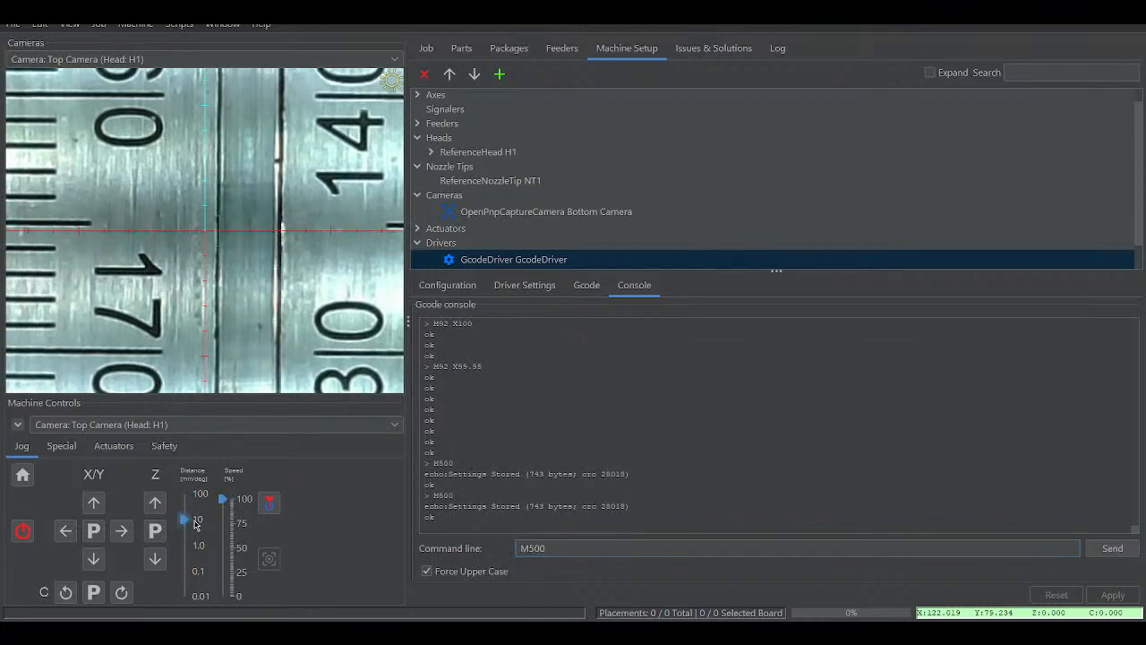
click(94, 504)
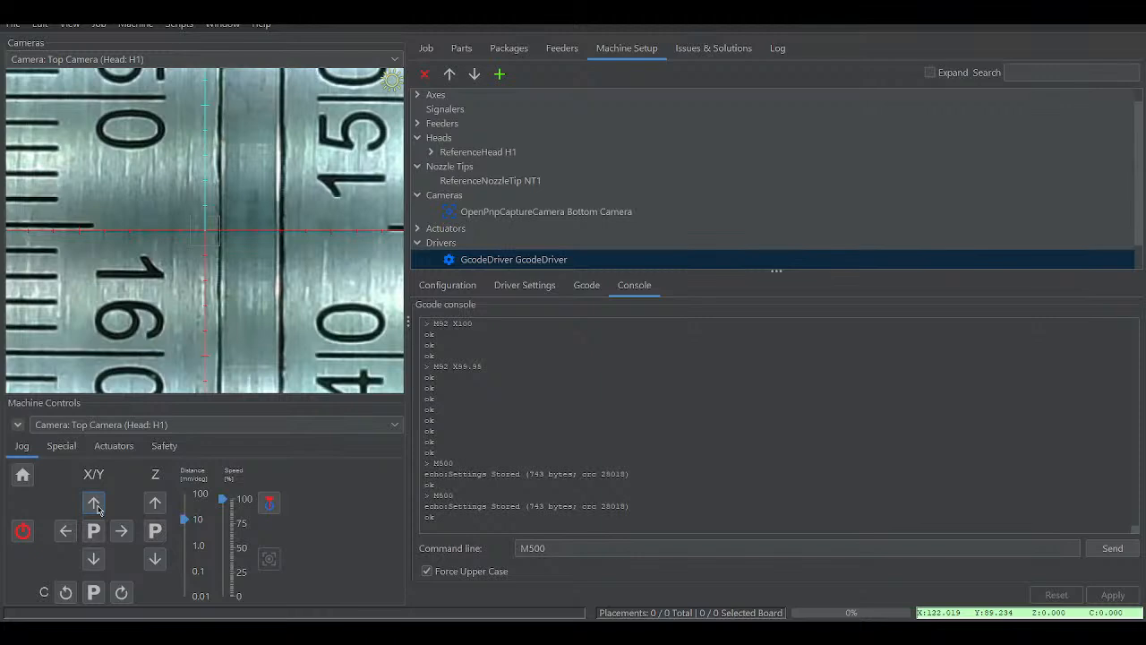
click(97, 505)
click(97, 505)
click(97, 505)
click(97, 505)
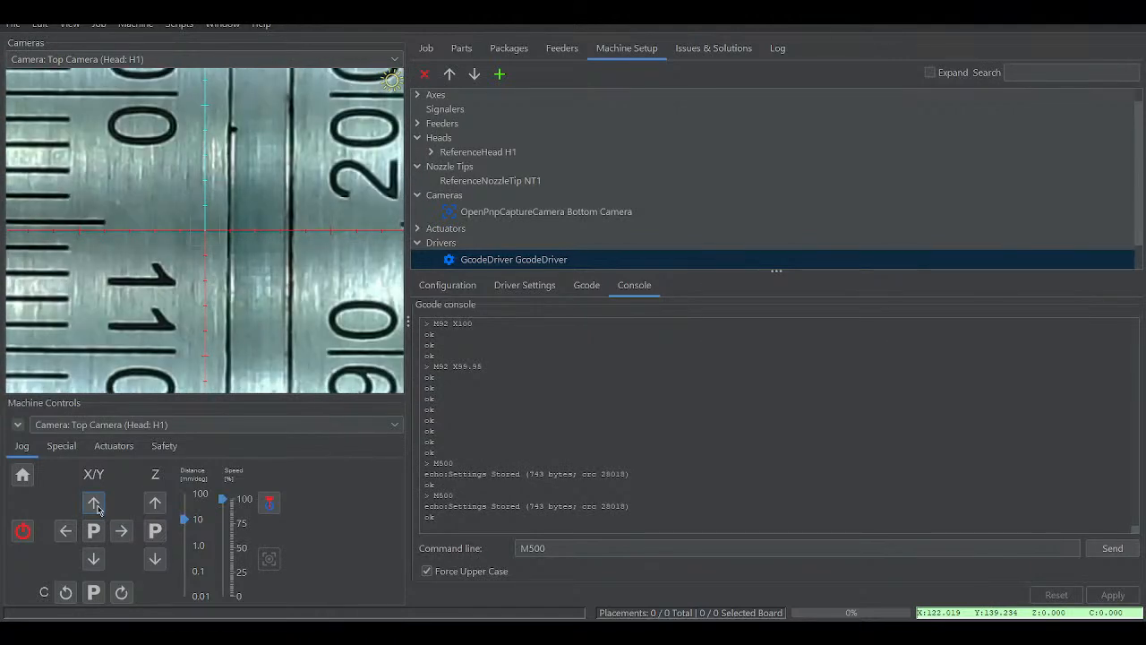
click(95, 505)
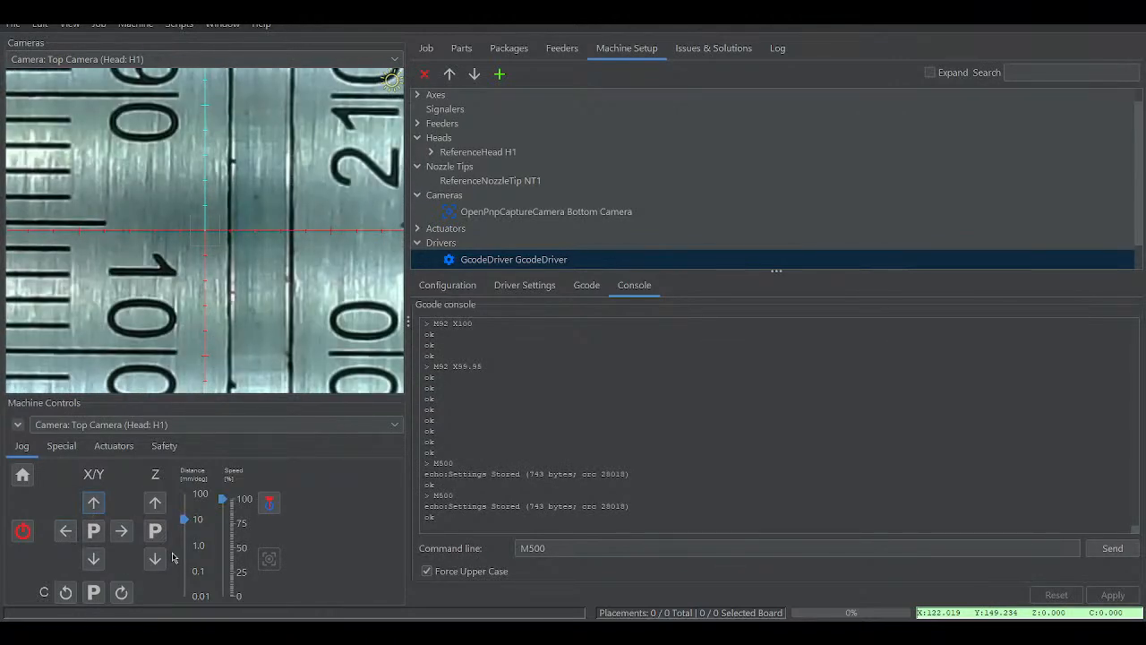
- Jog in 1 mm increments to Y144.234 and X119.019 so the camera sits over the ruler's 100 mm mark
click(184, 546)
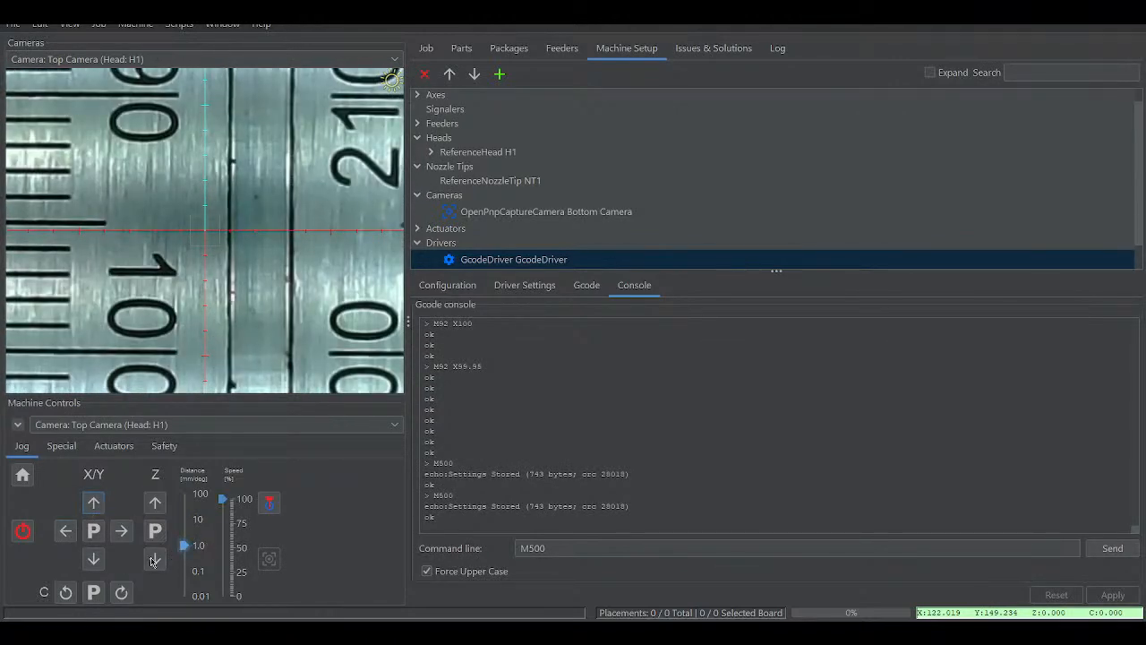
click(94, 559)
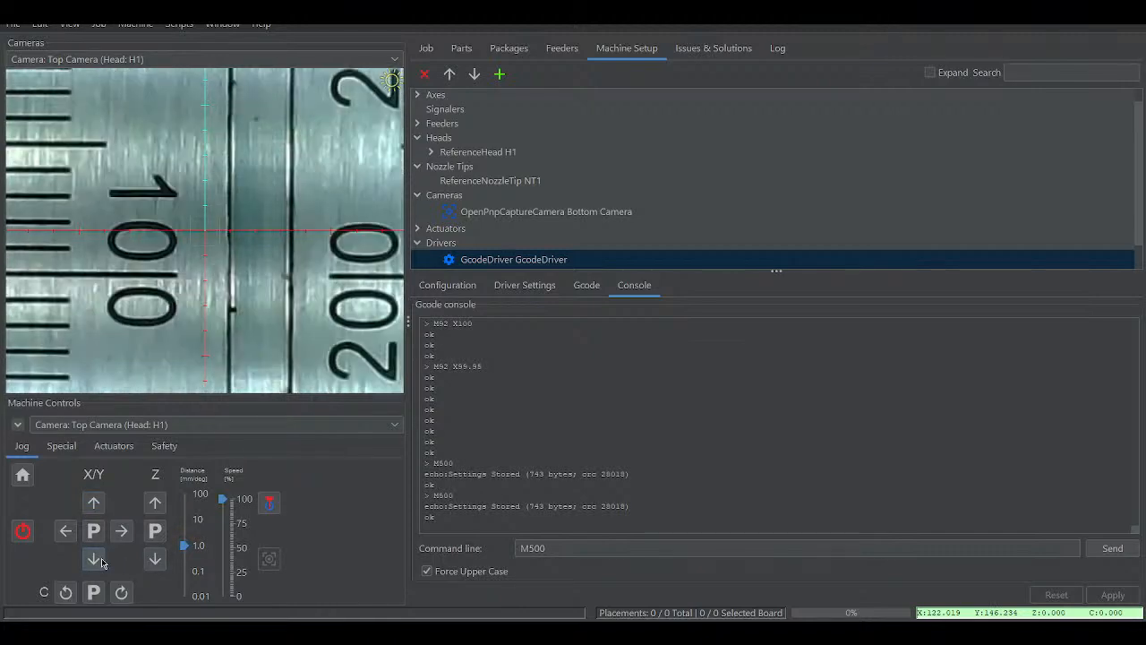
click(101, 561)
click(101, 561)
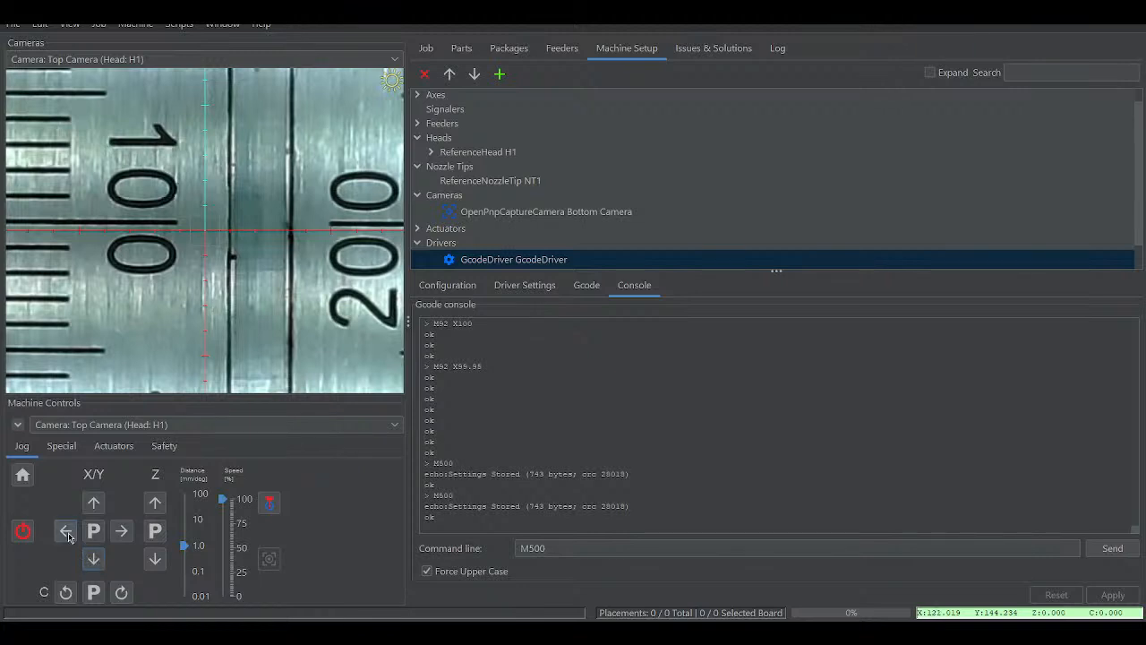
click(67, 533)
click(67, 533)
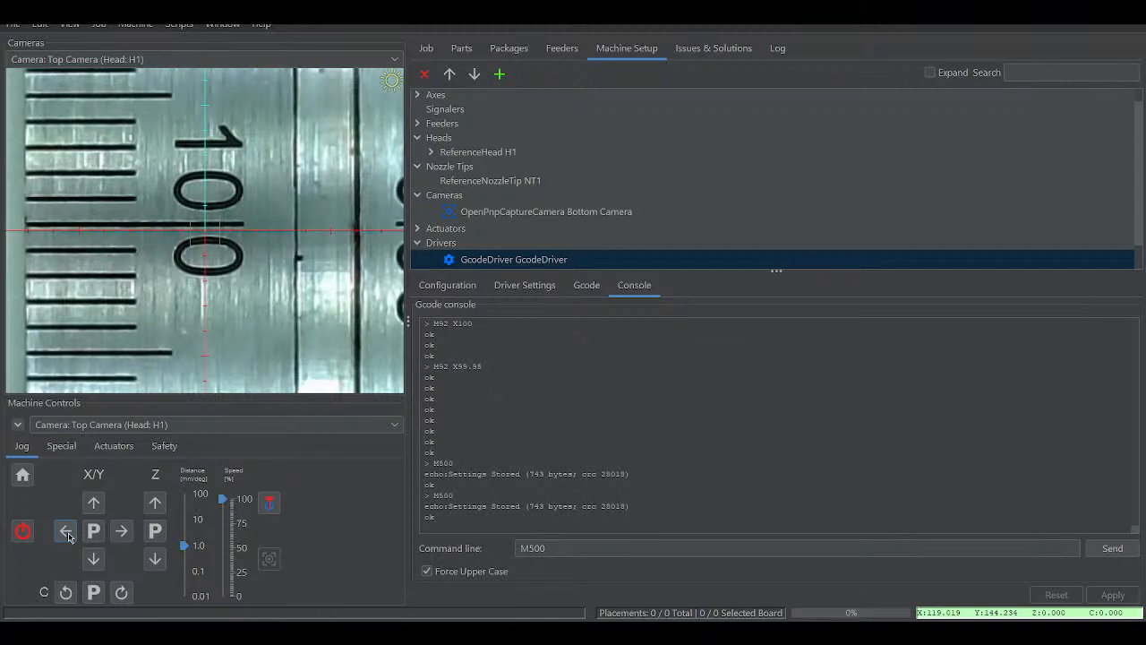
- Jog in positive Y in 0.01 mm increments to Y144.474, aligning the crosshair with the ruler's 100 mm line
click(184, 596)
click(97, 505)
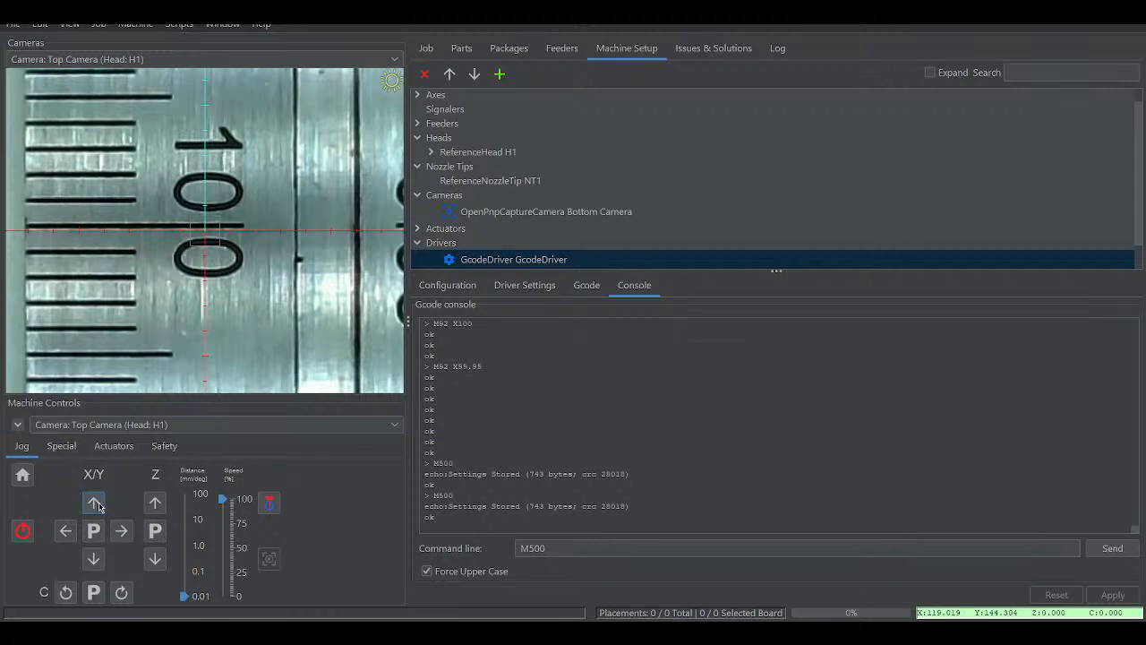
click(97, 504)
click(96, 504)
click(97, 504)
click(97, 504)
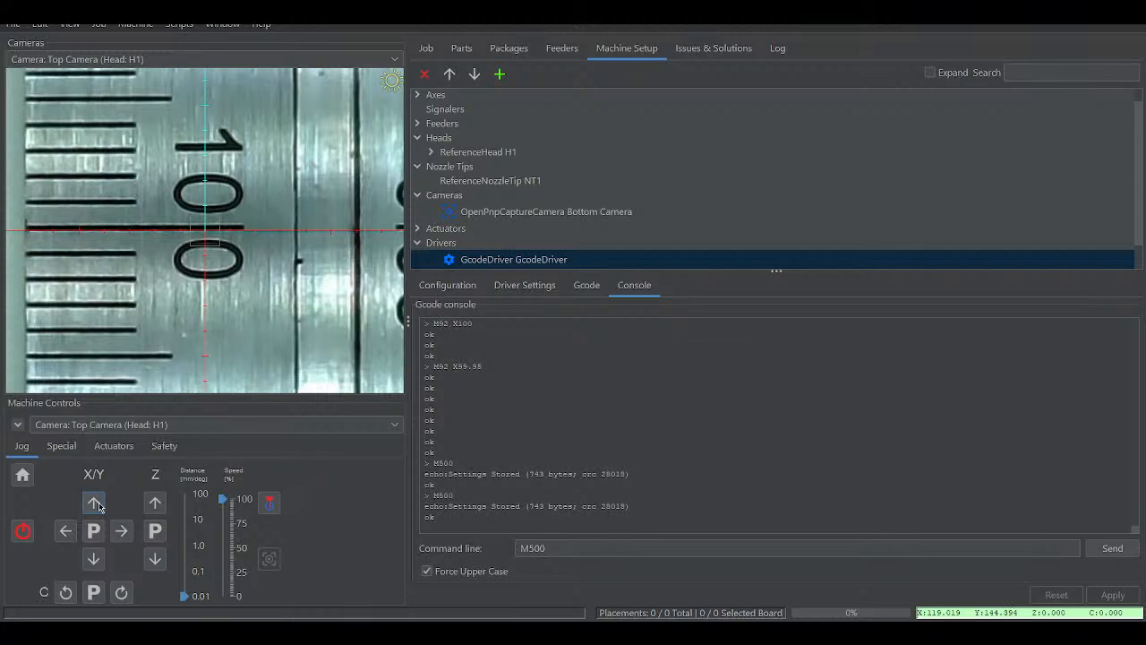
click(97, 504)
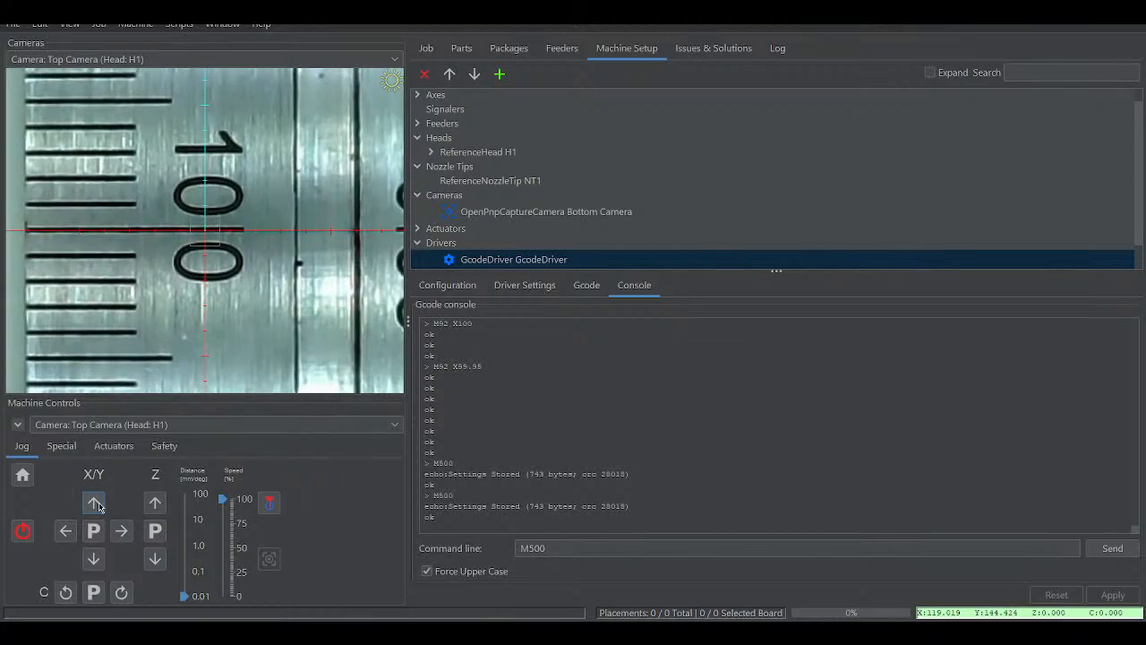
click(97, 504)
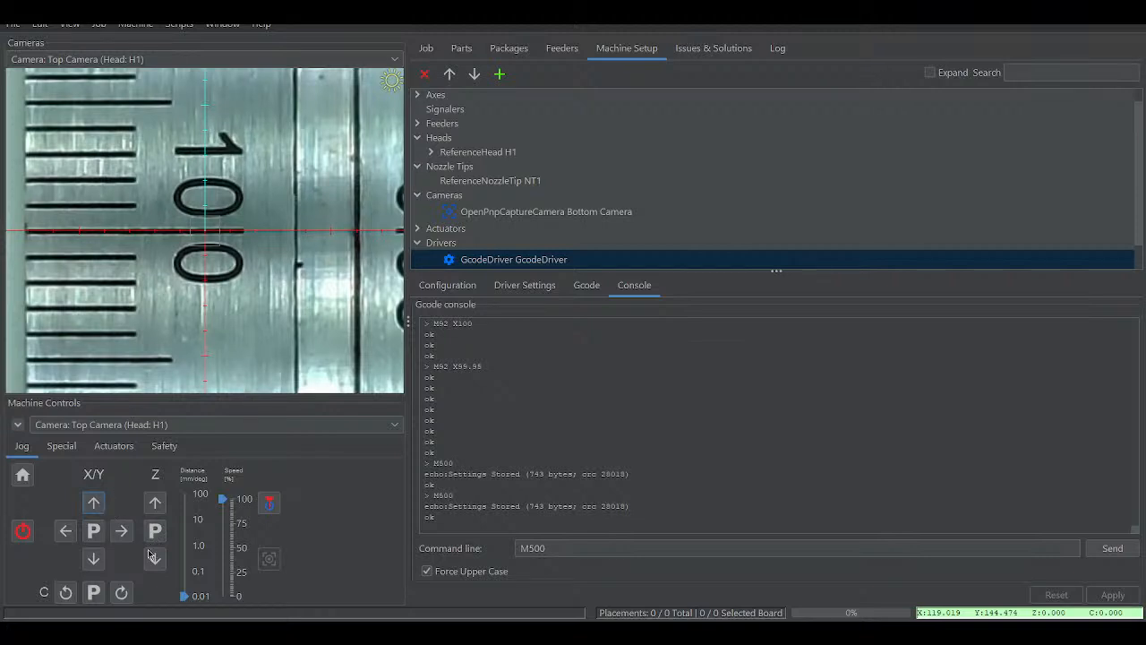
- Jog 100 mm in negative Y to test the travel, then query the steps per millimetre with M92
click(199, 498)
click(93, 559)
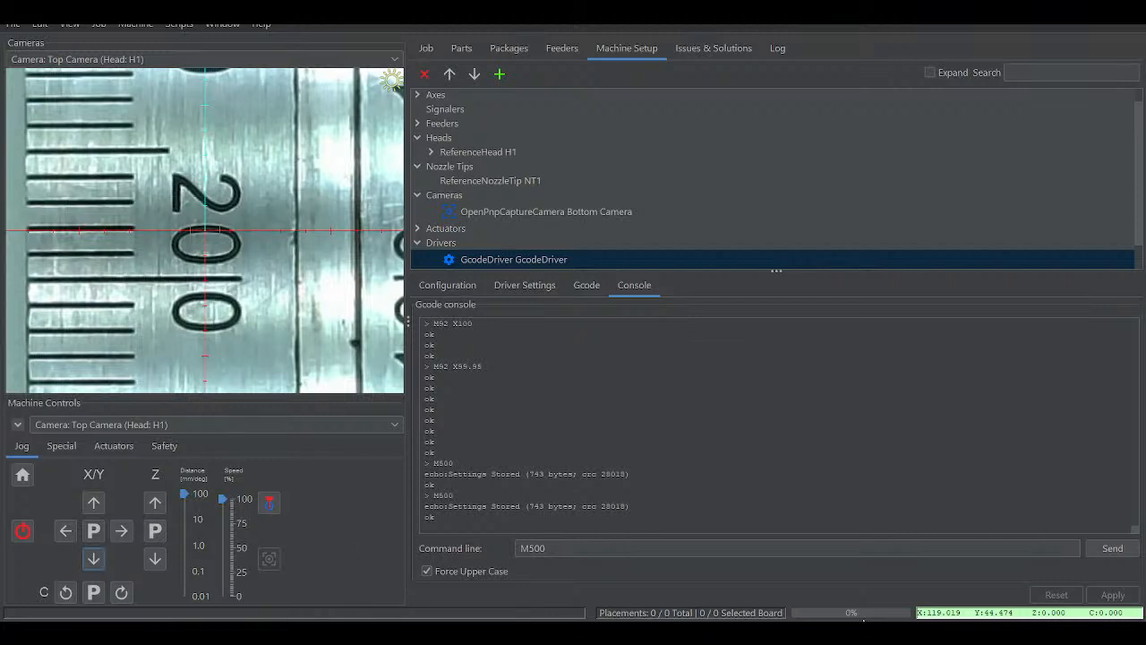
click(573, 548)
drag(574, 548, 509, 544)
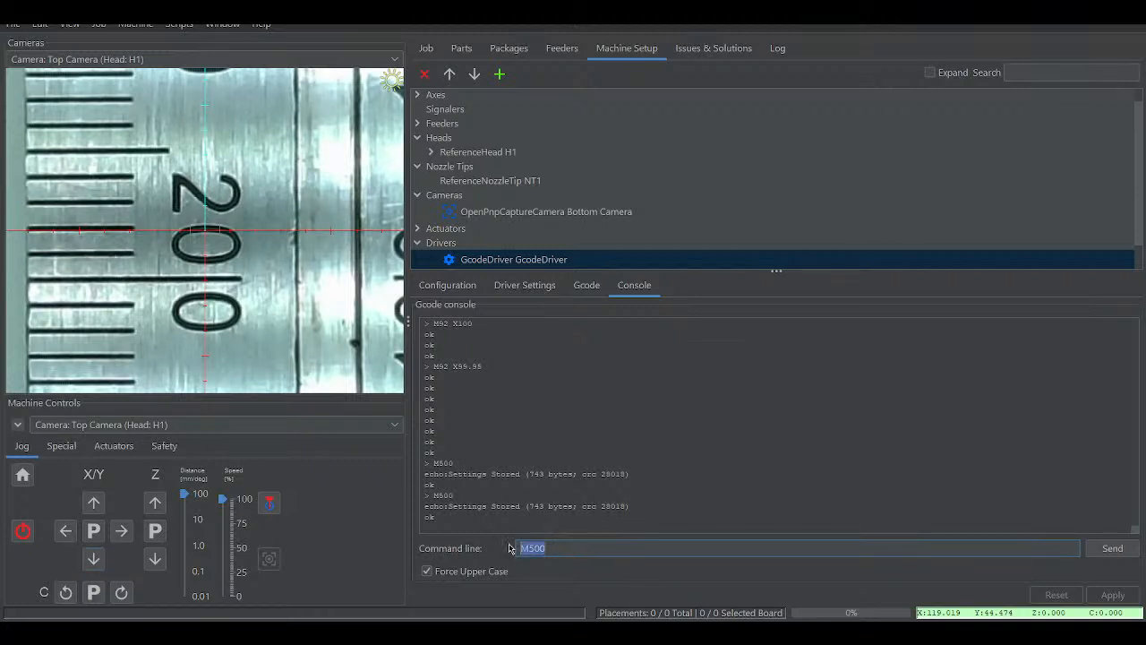
text(M92 Y)
key(BackSpace)
key(BackSpace)
key(Return)
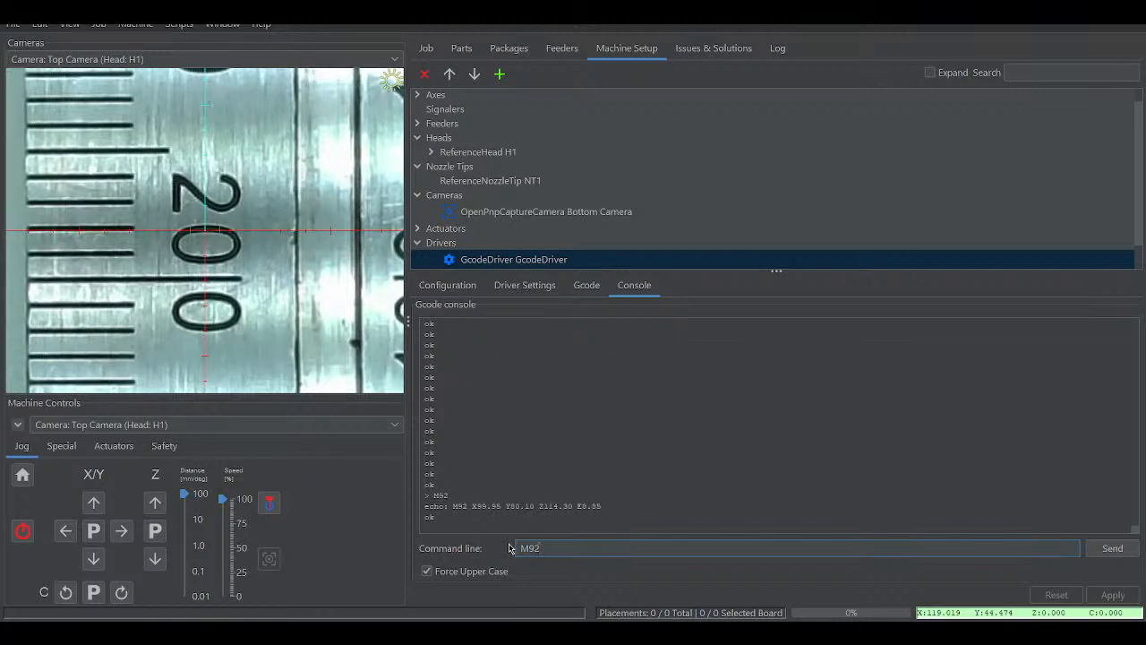
- Try sending M92 85 from the ruler's 100 mm line, then test it by jogging 100 mm in negative Y
text(85)
click(93, 504)
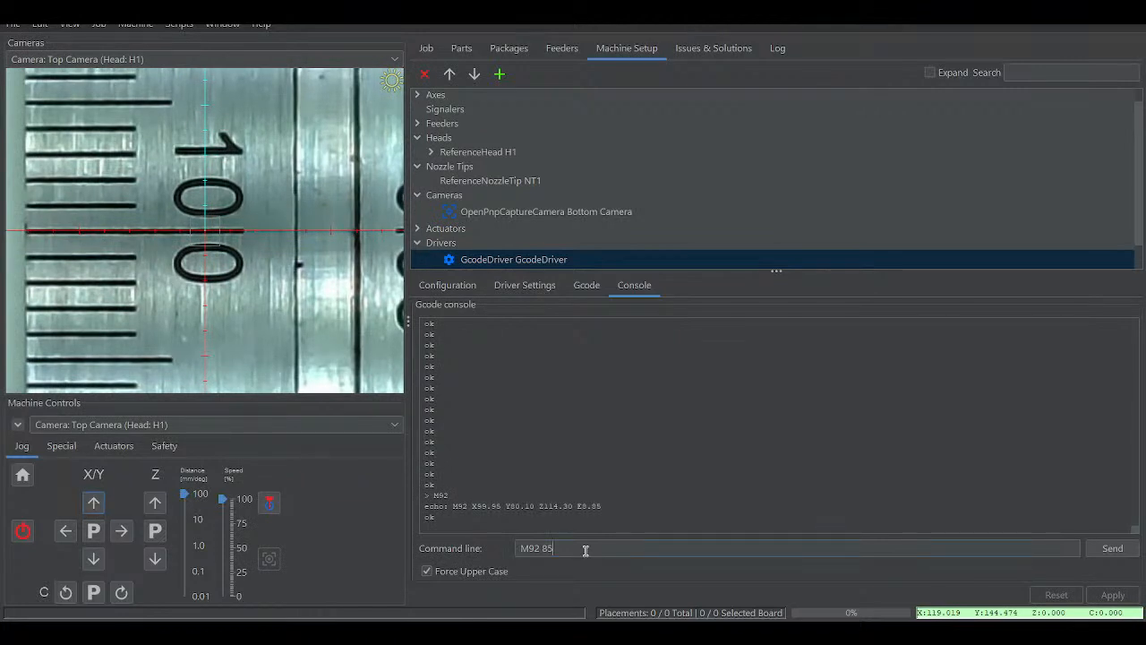
key(Return)
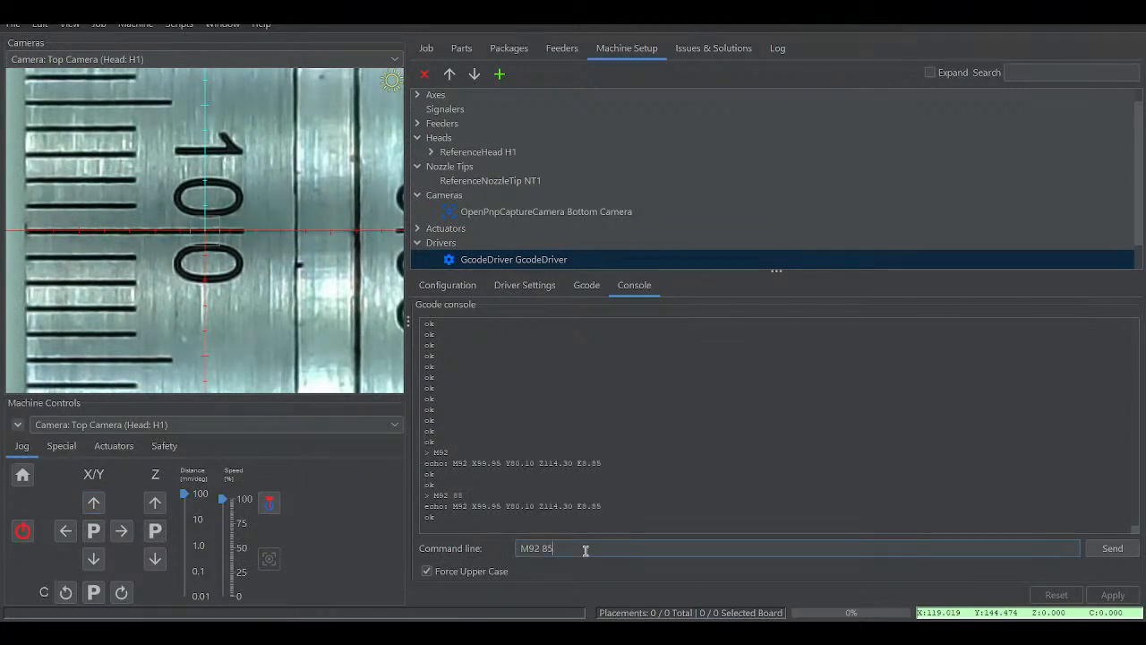
click(94, 560)
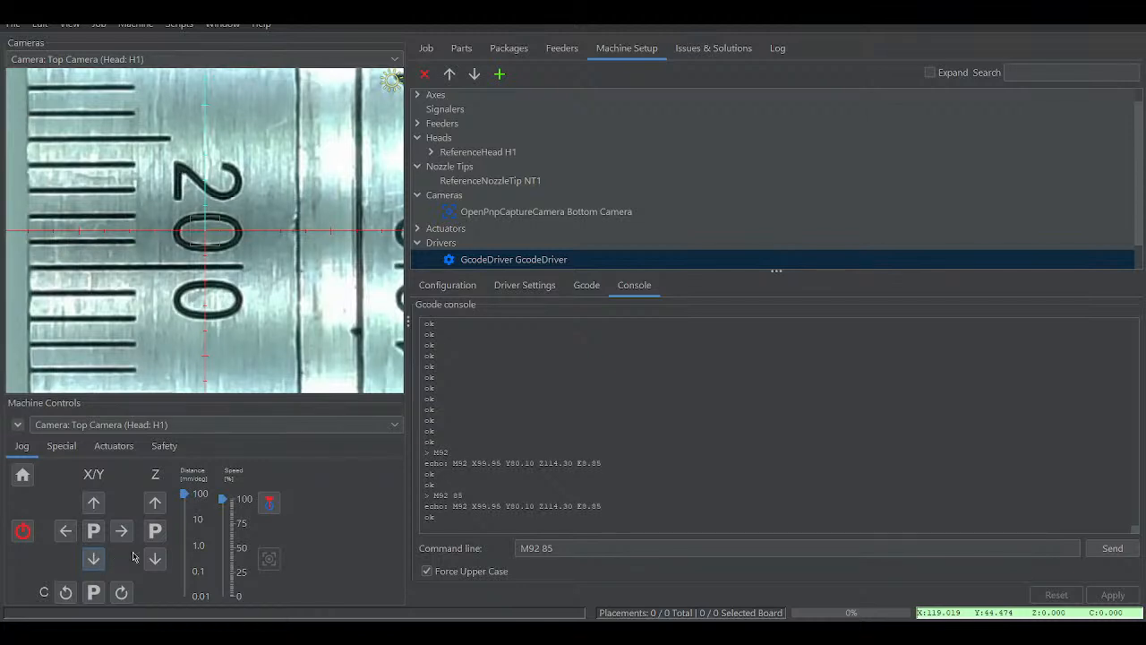
- Try sending M92 100 and then M92 85 without an axis letter
click(558, 551)
key(BackSpace)
key(BackSpace)
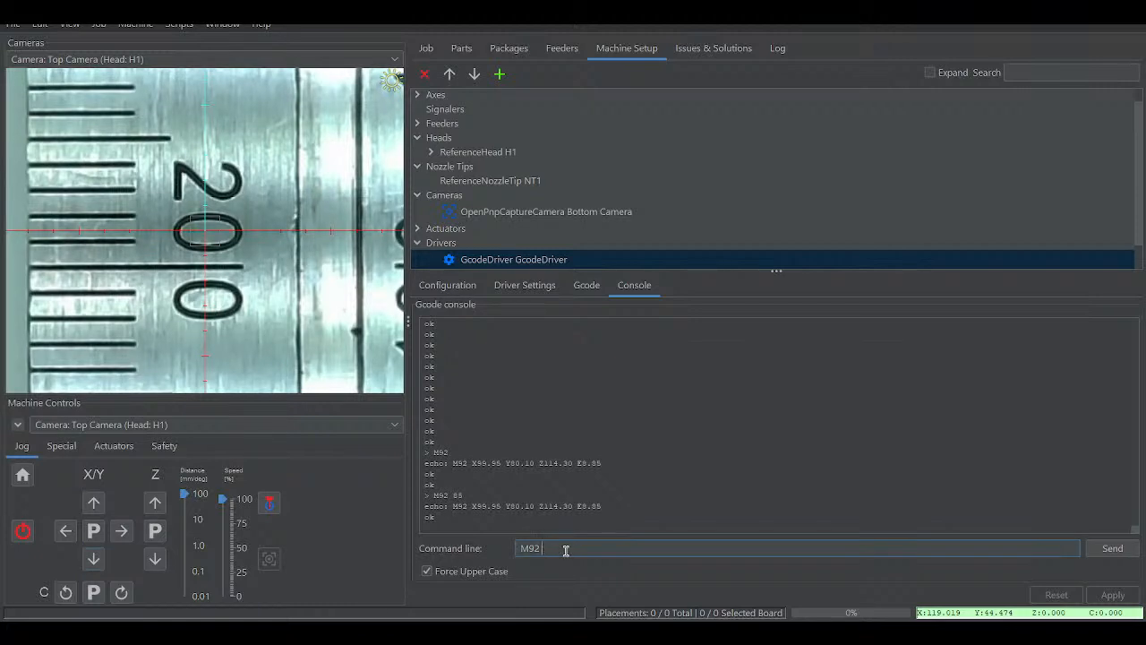
text(100)
key(Return)
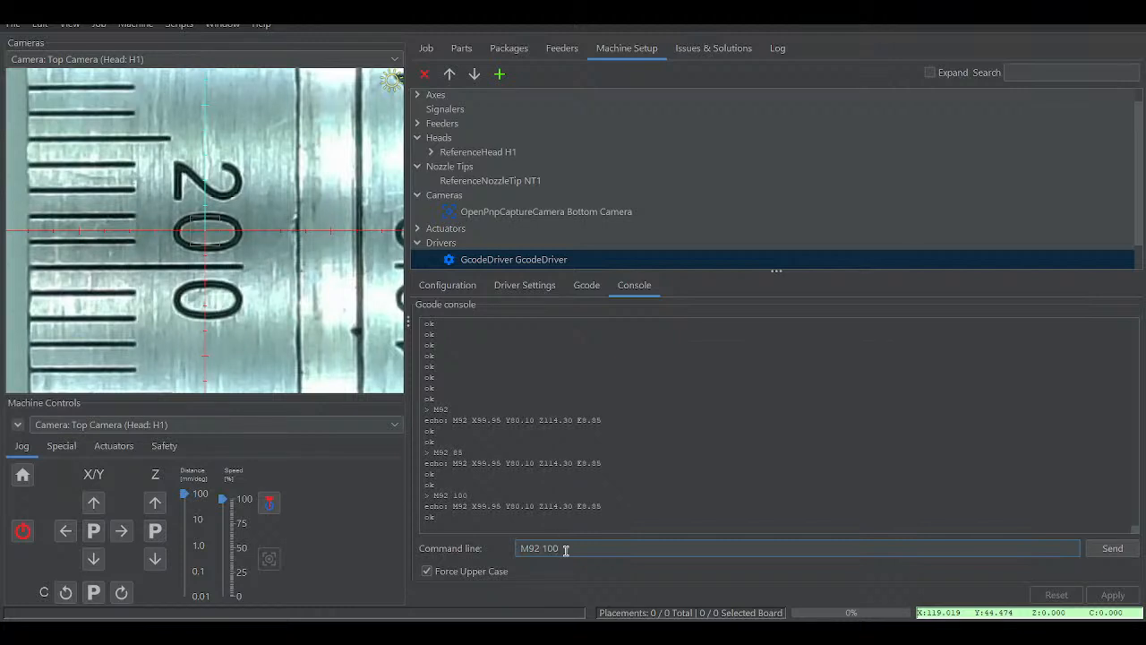
key(BackSpace)
key(BackSpace)
key(BackSpace)
text(85)
key(Return)
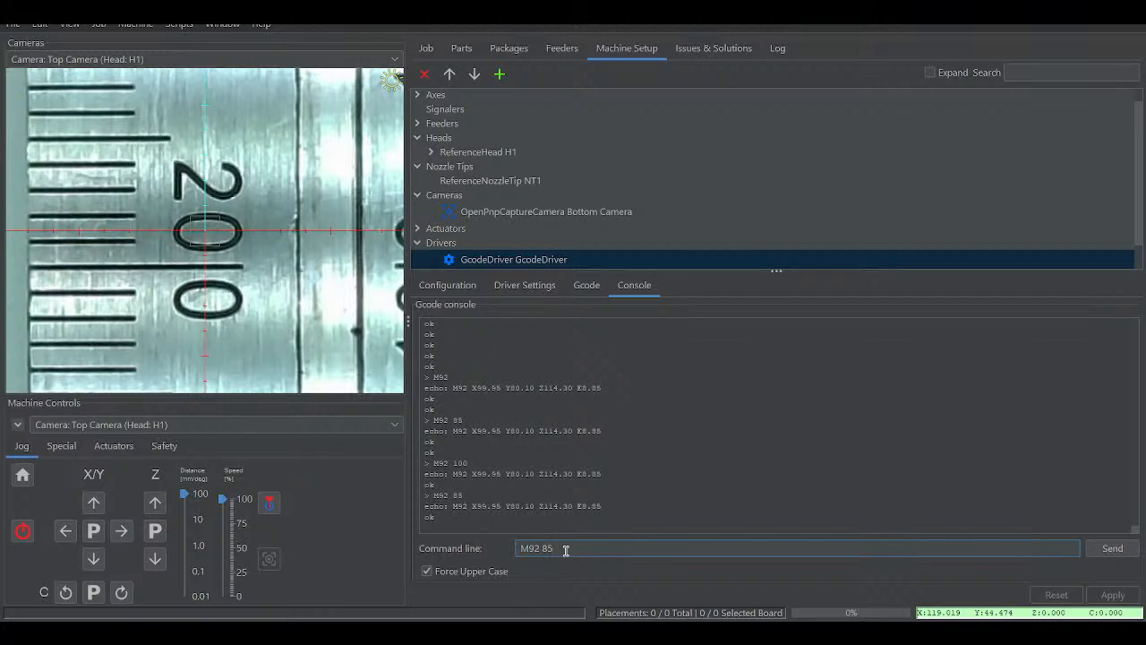
- Return to the ruler's 100 mm line, send M92 Y85, and test it by jogging 100 mm in negative Y
key(BackSpace)
key(BackSpace)
key(BackSpace)
click(93, 503)
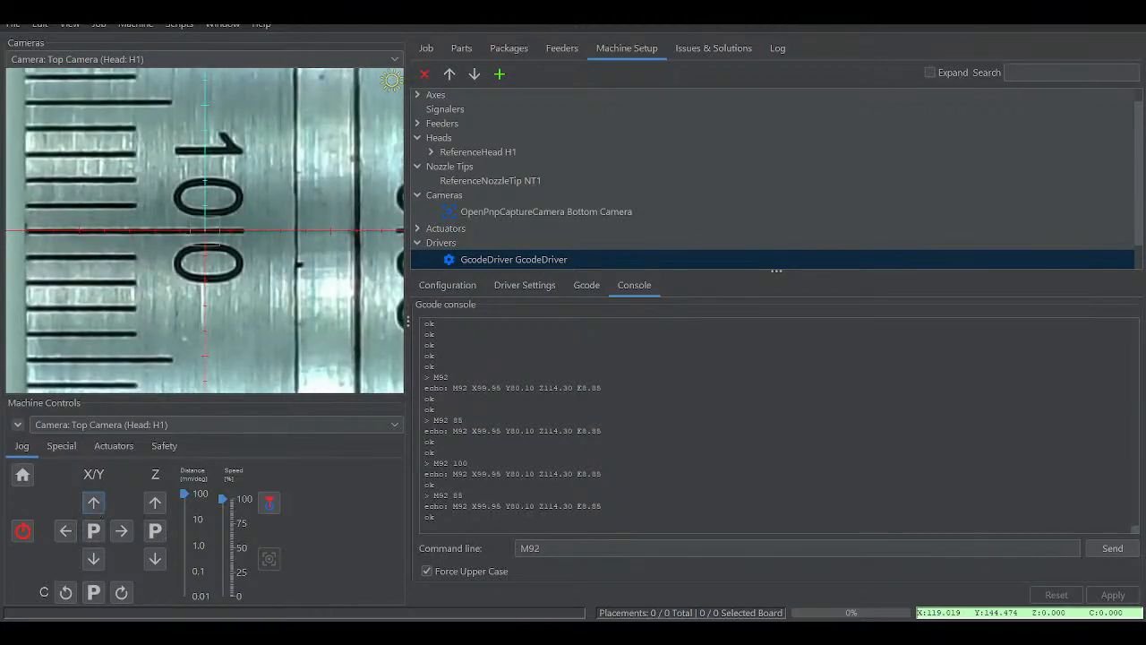
click(597, 548)
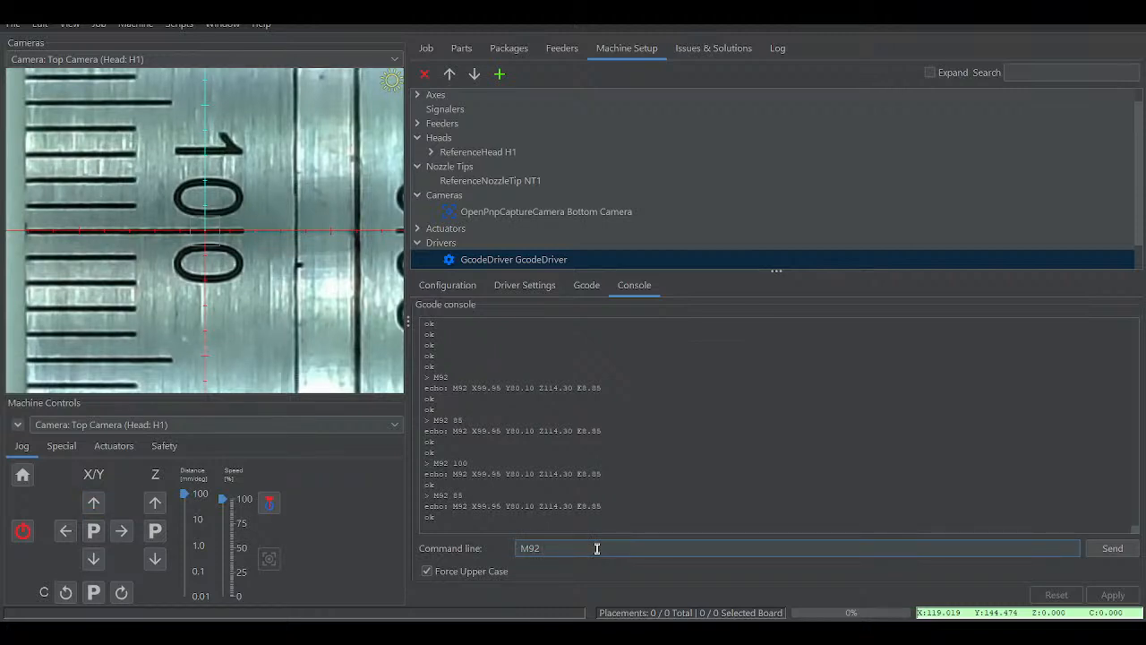
text(Y85)
key(Return)
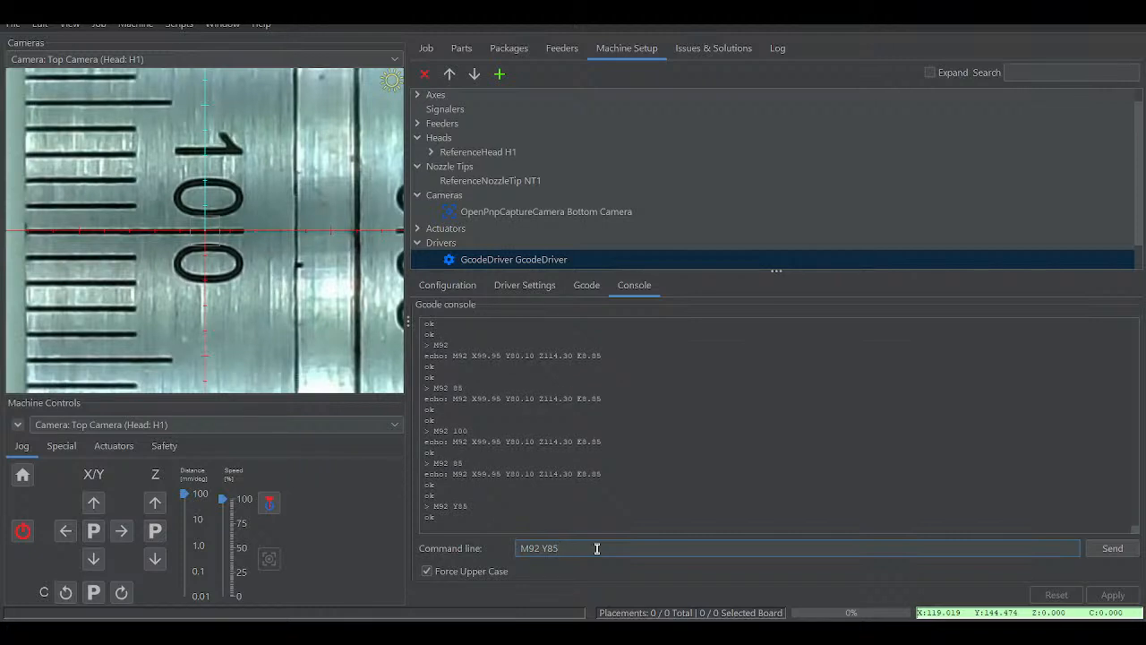
click(94, 560)
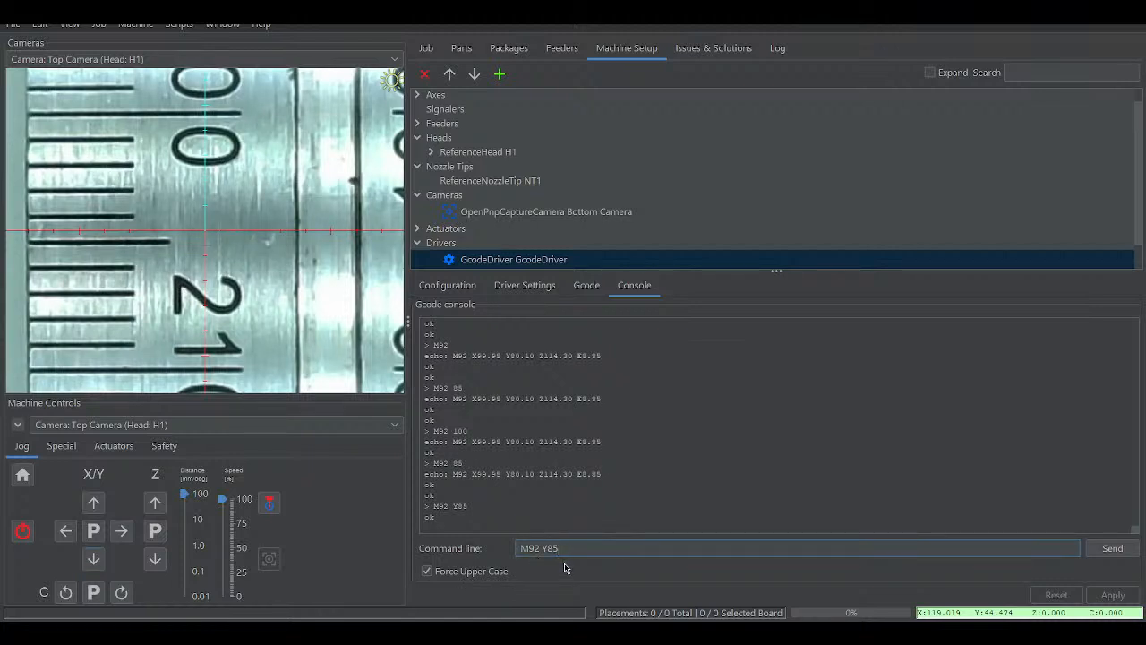
- Return to the ruler's 100 mm line, send M92 Y82, and test it by jogging 100 mm in negative Y
key(BackSpace)
text(2)
click(94, 505)
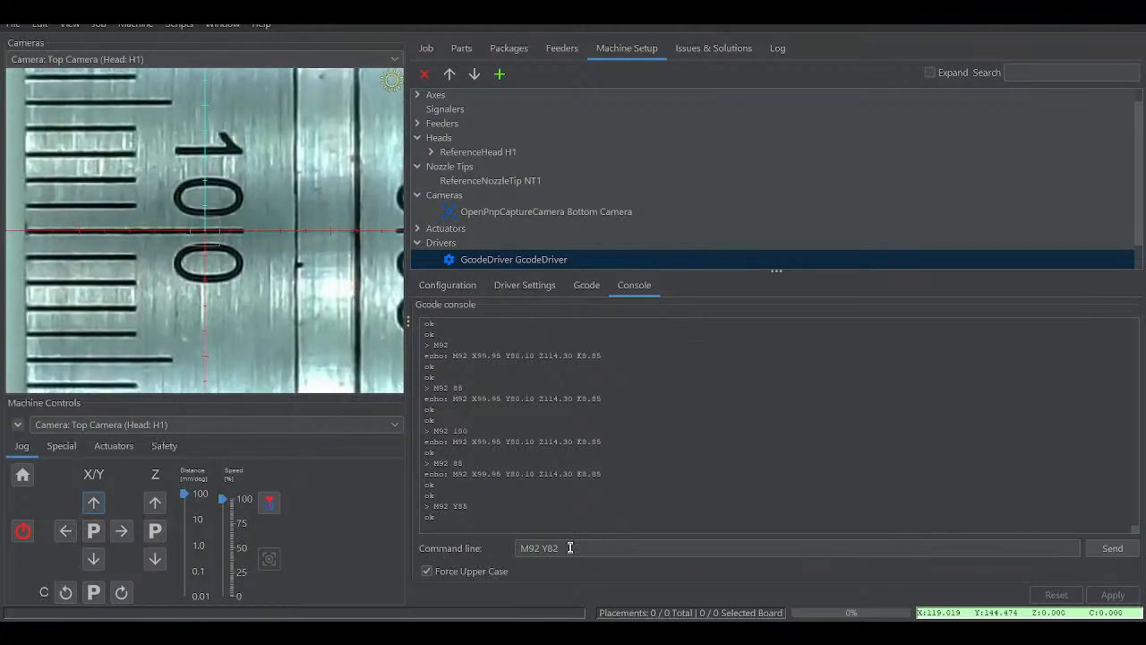
key(Return)
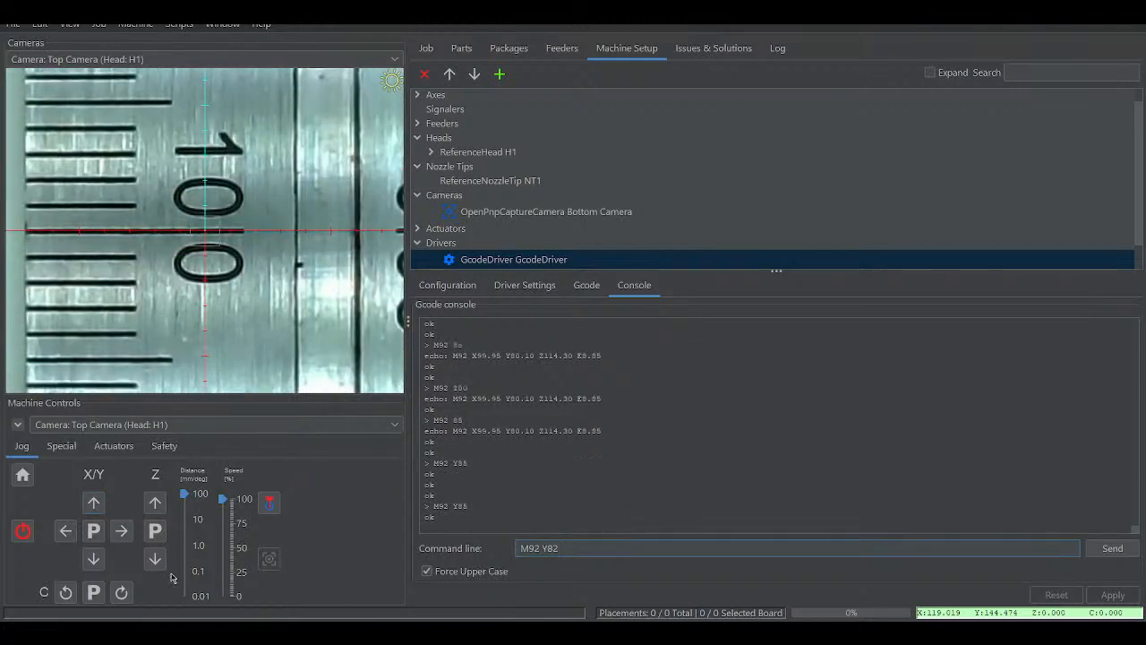
click(94, 560)
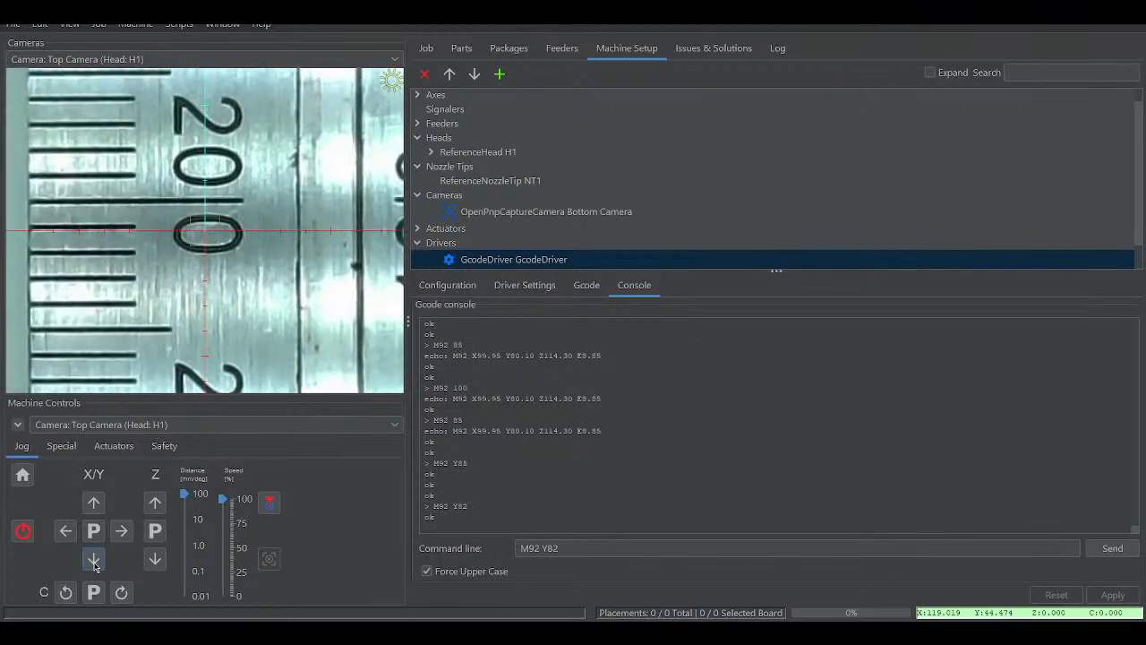
- Return to the ruler's 100 mm line, send M92 Y81, and test it by jogging 100 mm in negative Y
click(672, 550)
key(BackSpace)
text(1)
click(93, 504)
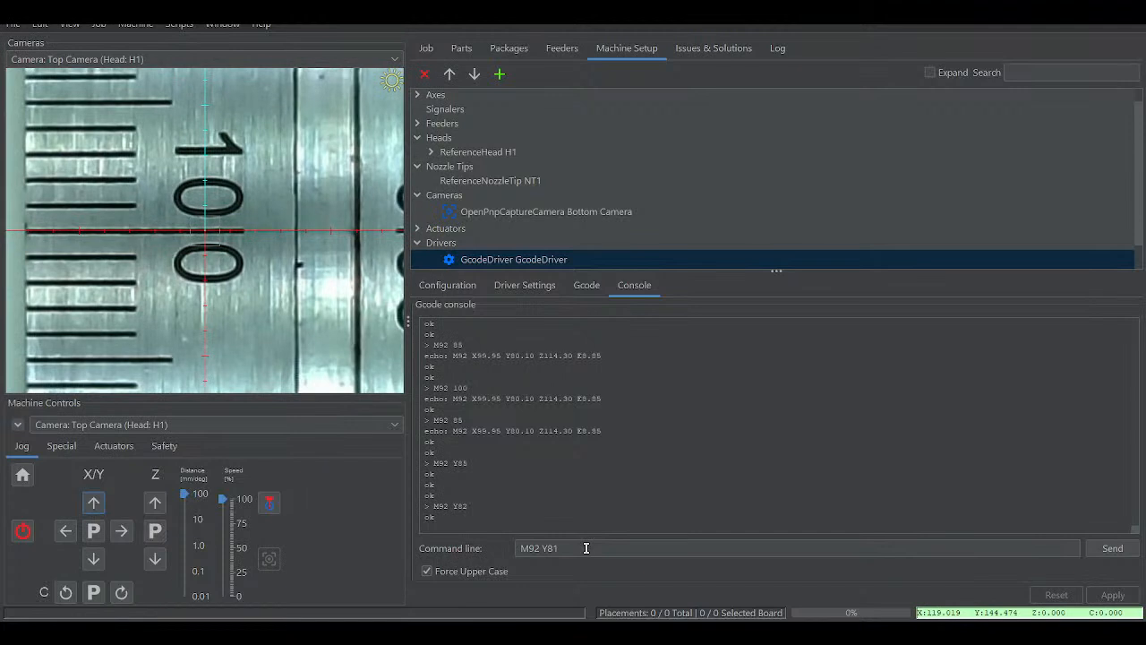
key(Return)
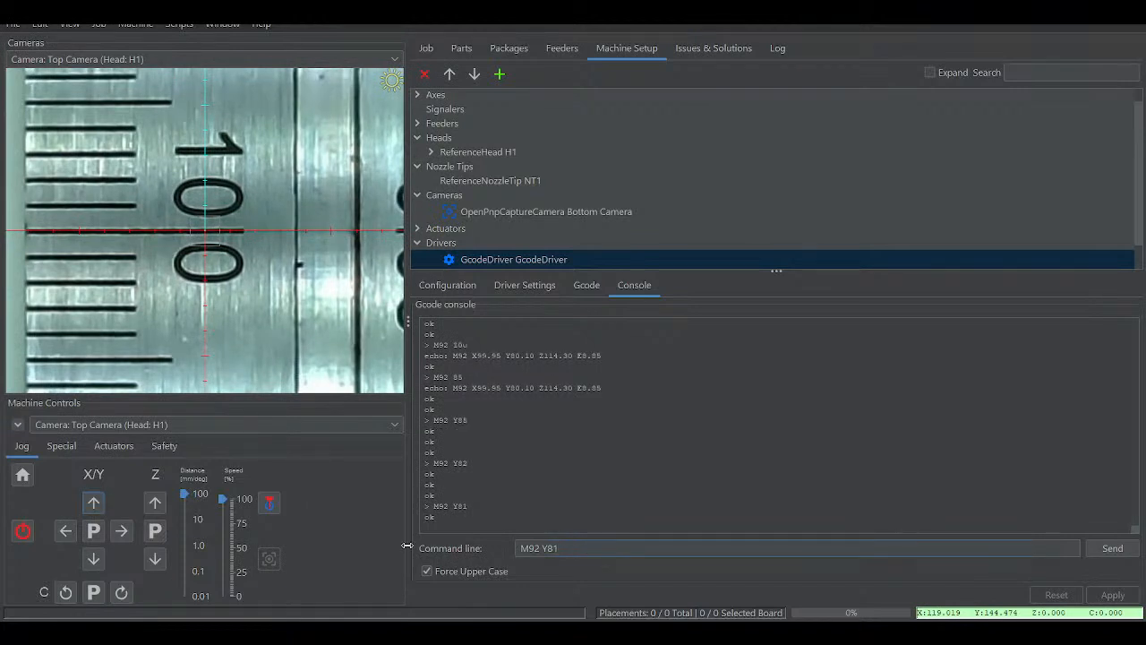
click(90, 555)
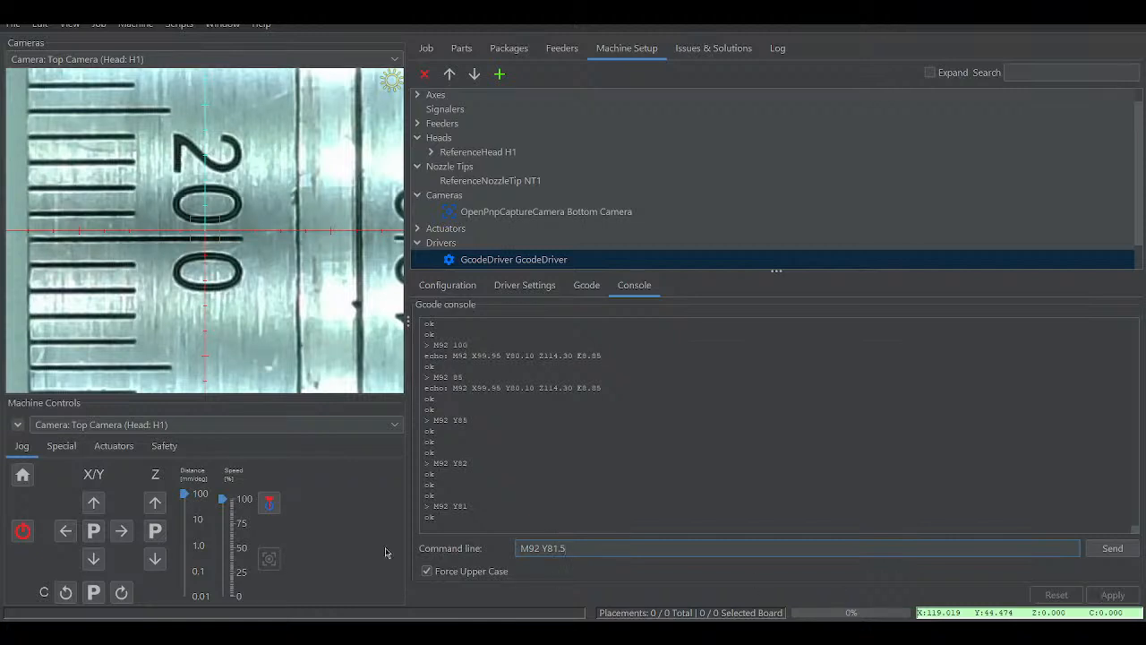
- Return to the ruler's 100 mm line, send M92 Y81.5, and test it by jogging 100 mm in negative Y
click(93, 502)
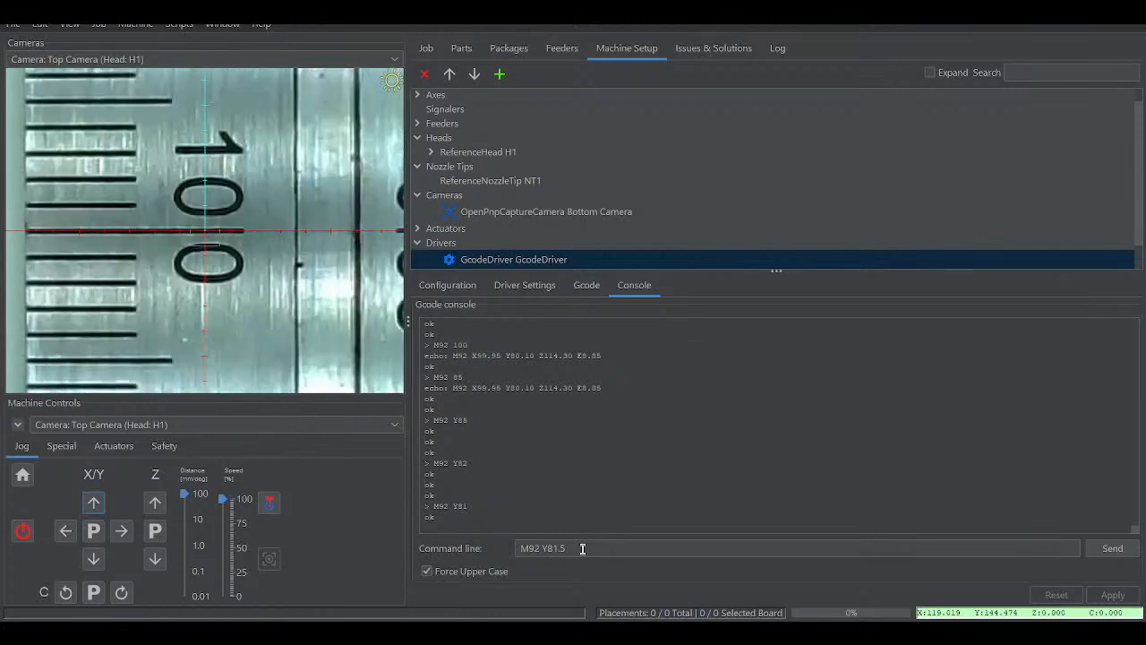
key(Return)
click(92, 559)
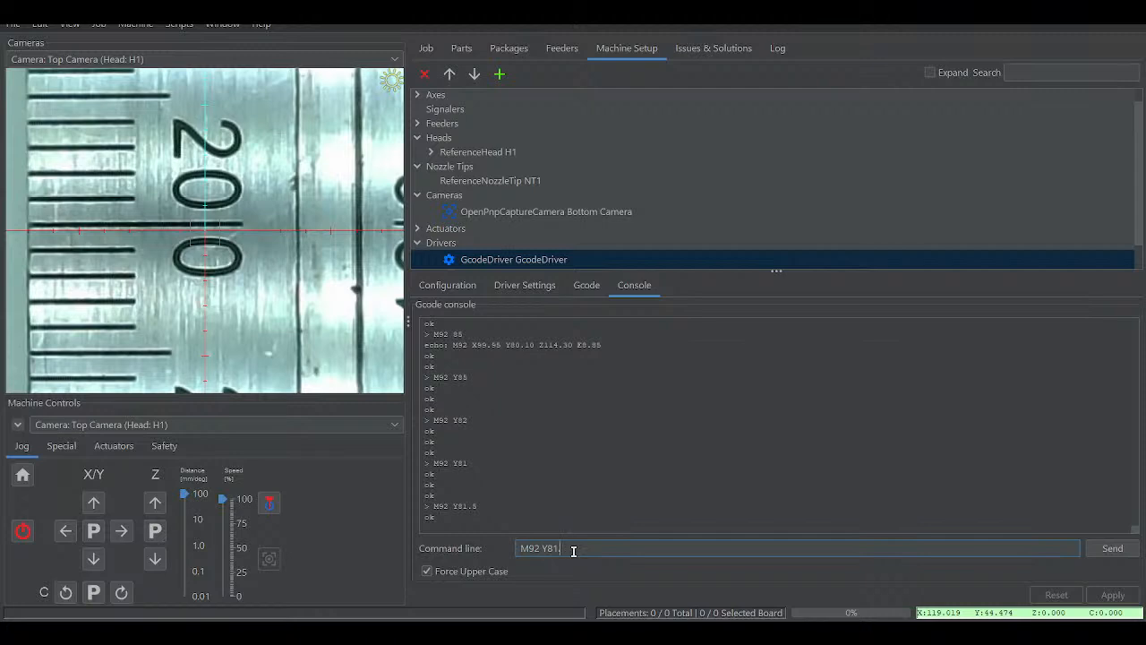
- Return to the ruler's 100 mm line, send M92 Y81.3, and test it by jogging 100 mm in negative Y
click(94, 504)
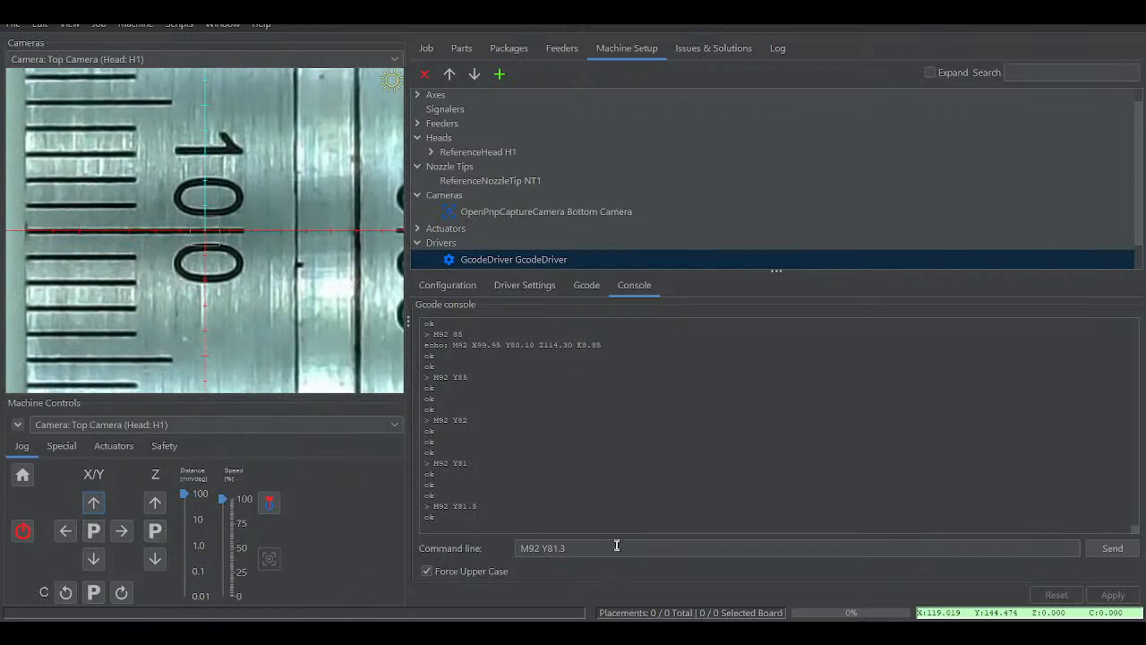
key(Return)
click(99, 557)
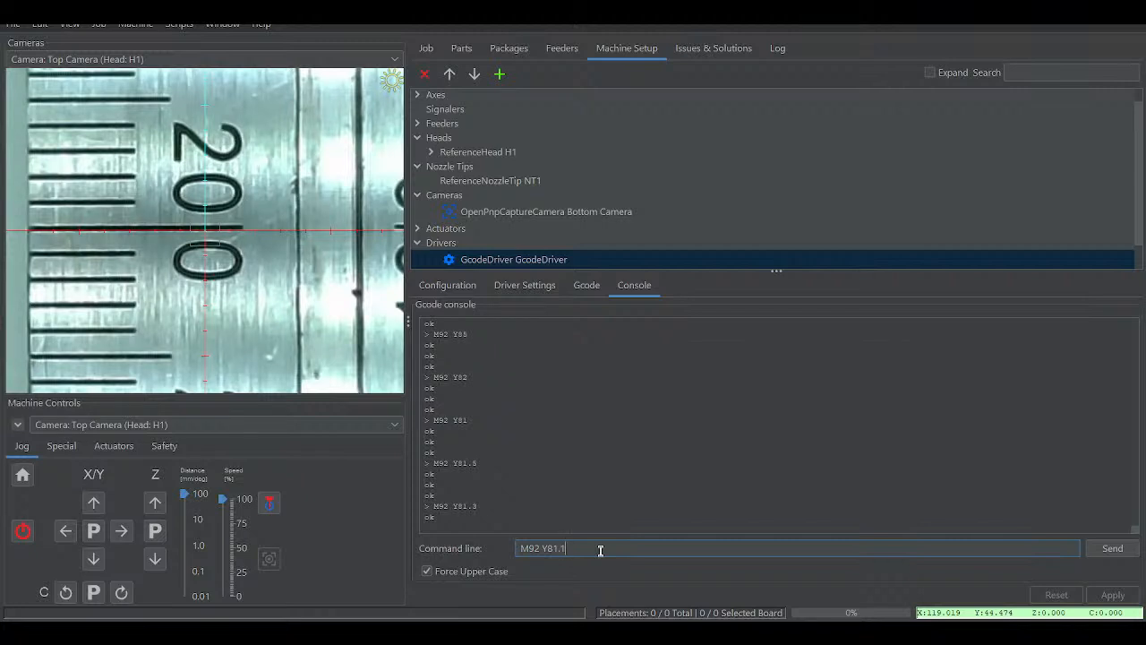
- Repeat the 100 mm Y jog test, send M92 Y81.1 from the ruler's 100 mm line, and test that value in negative Y
click(92, 504)
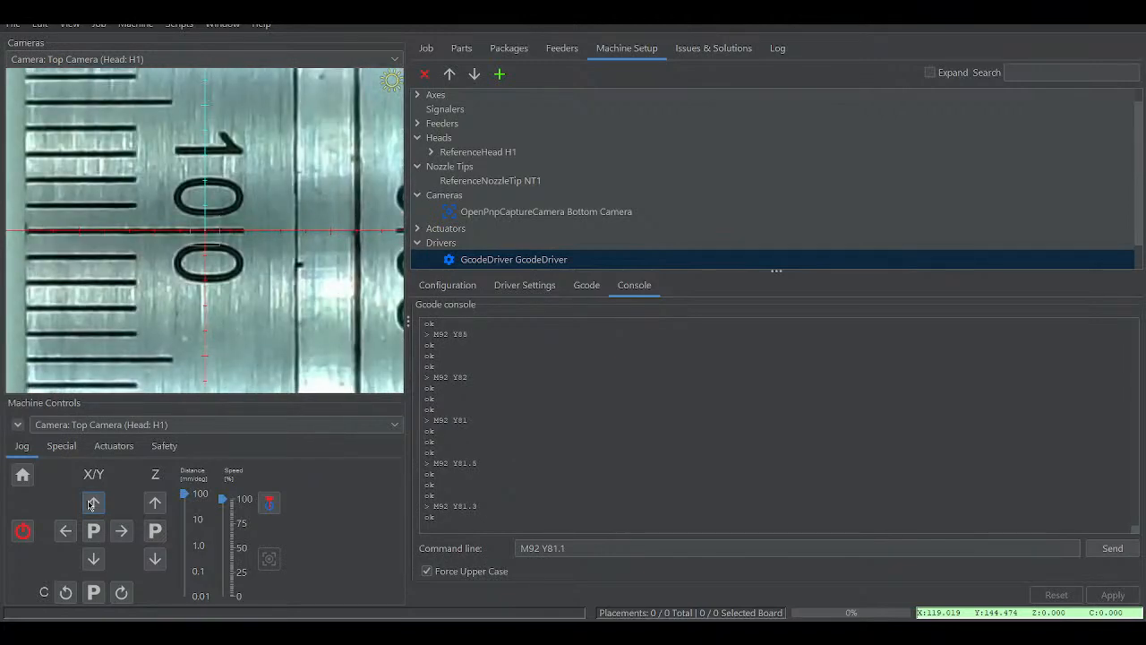
click(94, 560)
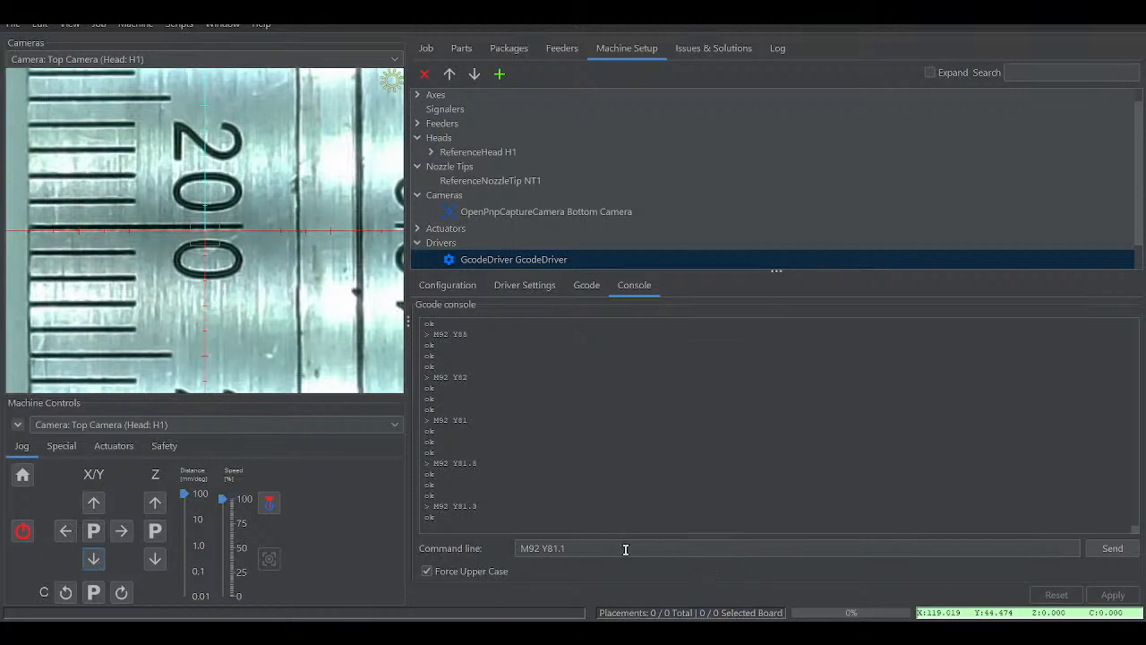
click(95, 505)
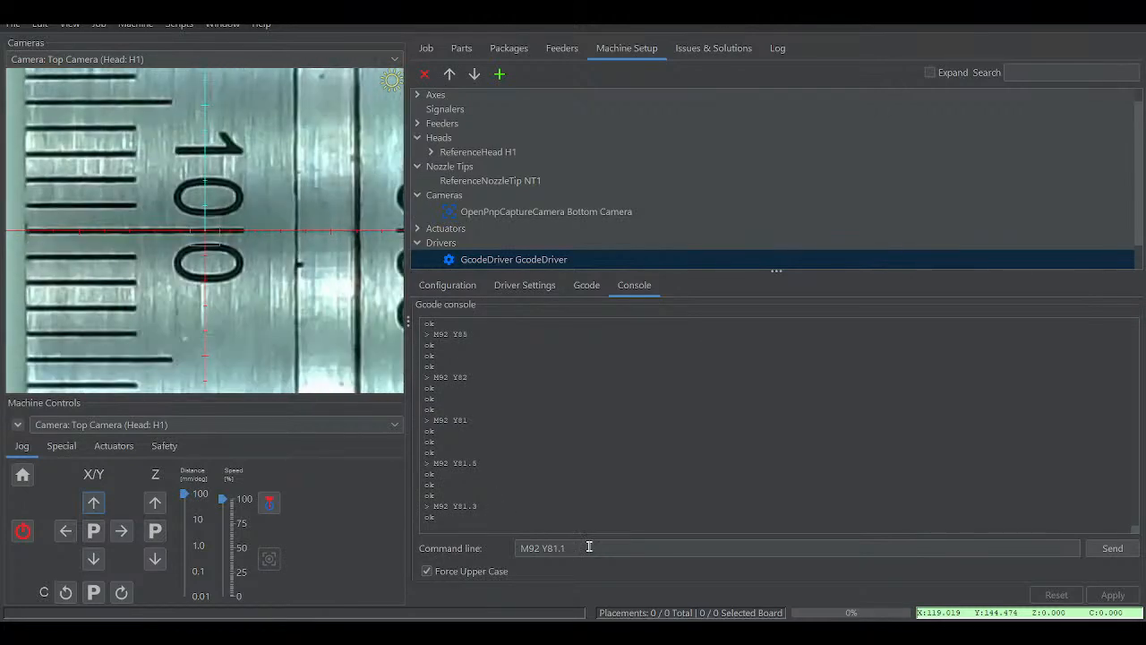
click(591, 547)
key(Return)
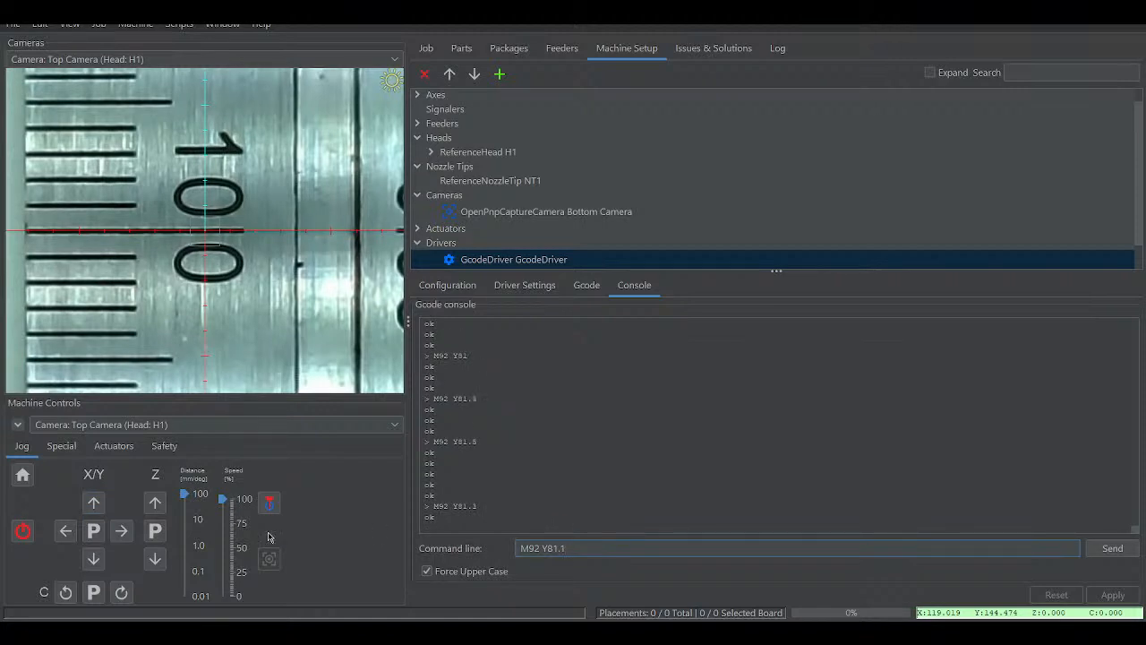
click(94, 559)
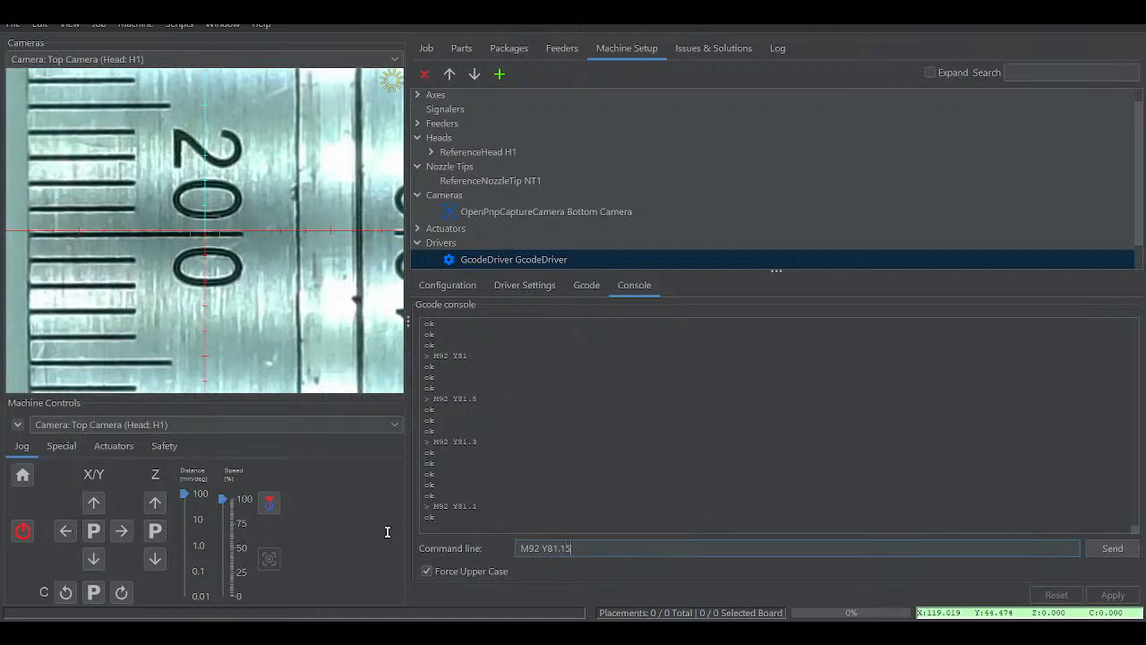
- Send M92 Y81.15 from the ruler's 100 mm line and test it twice with 100 mm jogs in negative Y
click(94, 503)
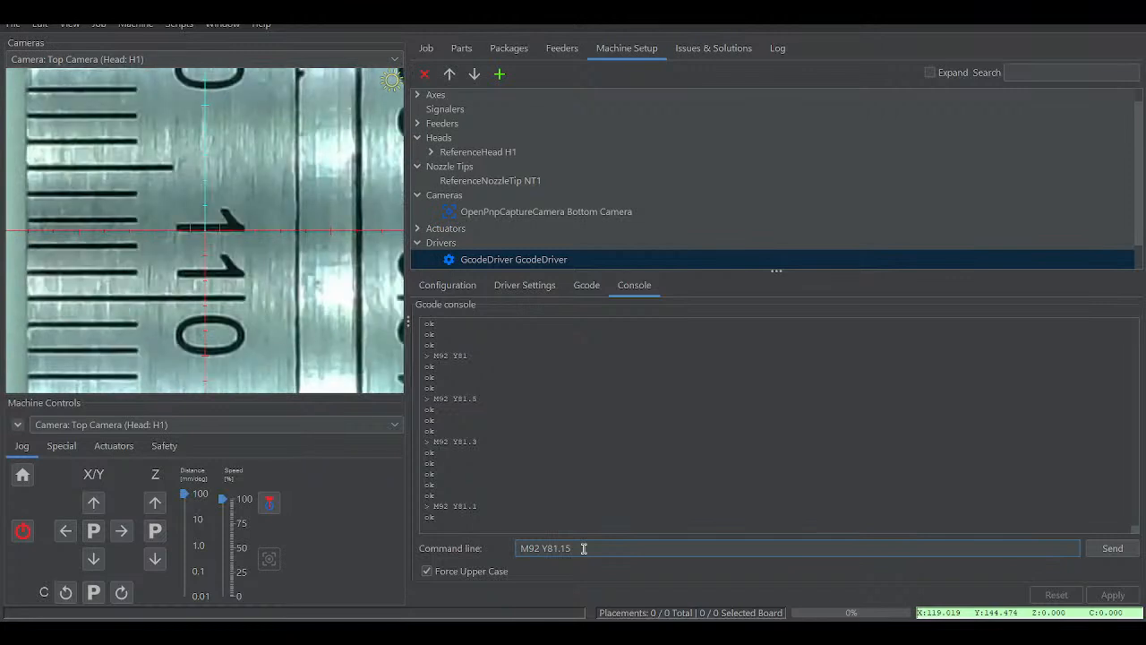
key(Return)
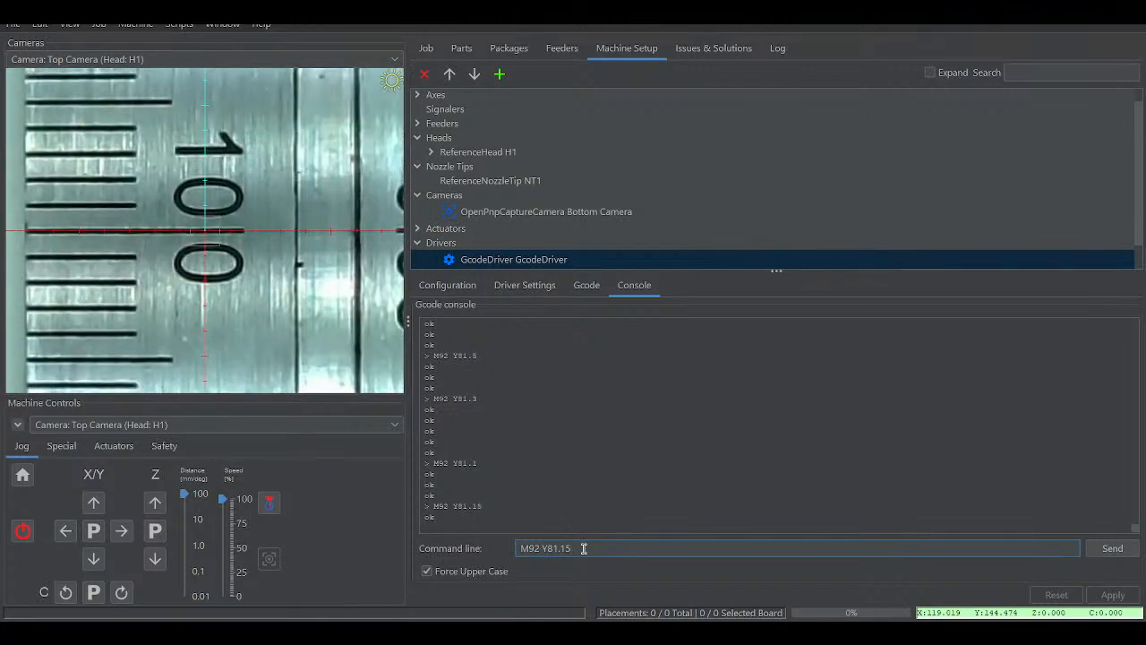
click(94, 560)
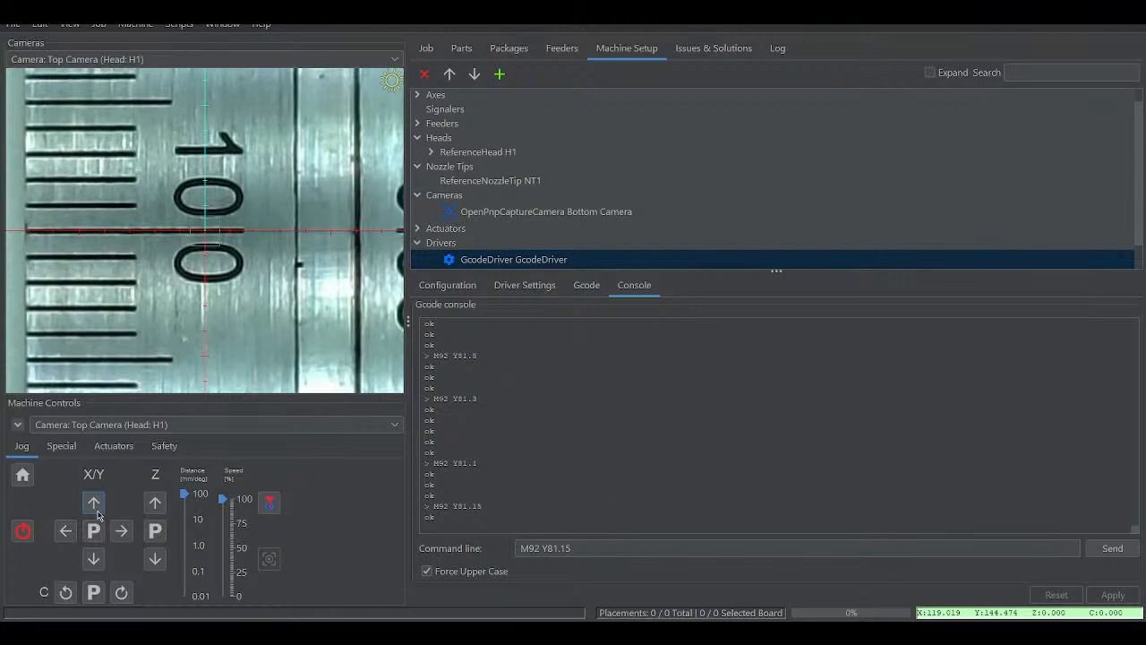
click(98, 568)
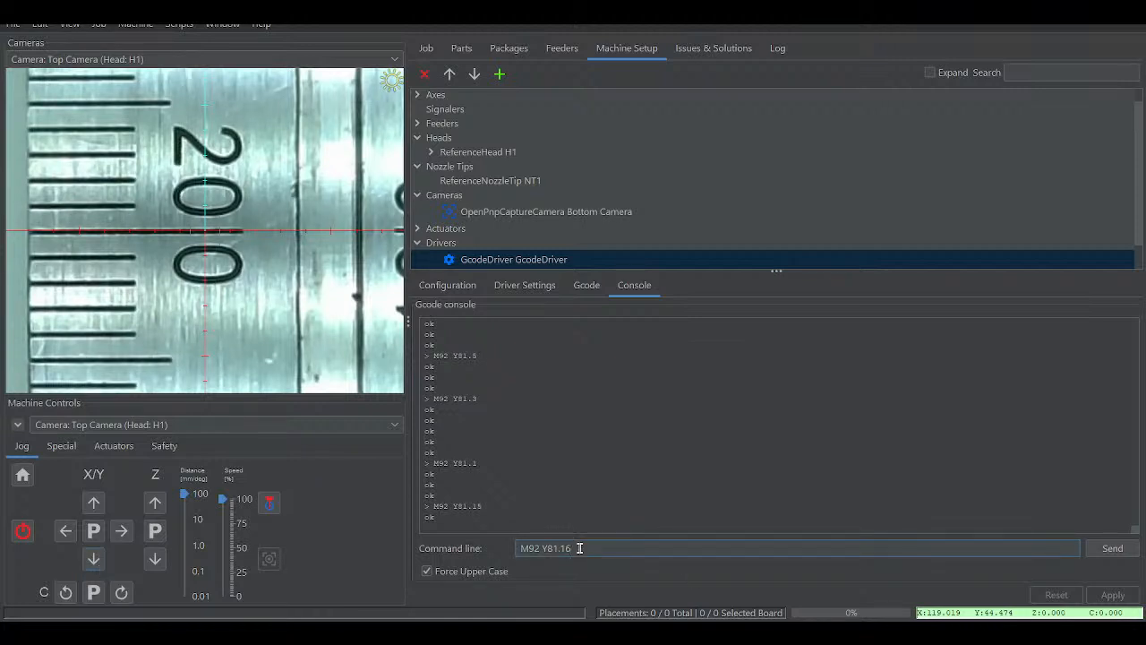
- Return to the ruler's 100 mm line, send M92 Y81.16, and test it by jogging 100 mm in negative Y
click(94, 505)
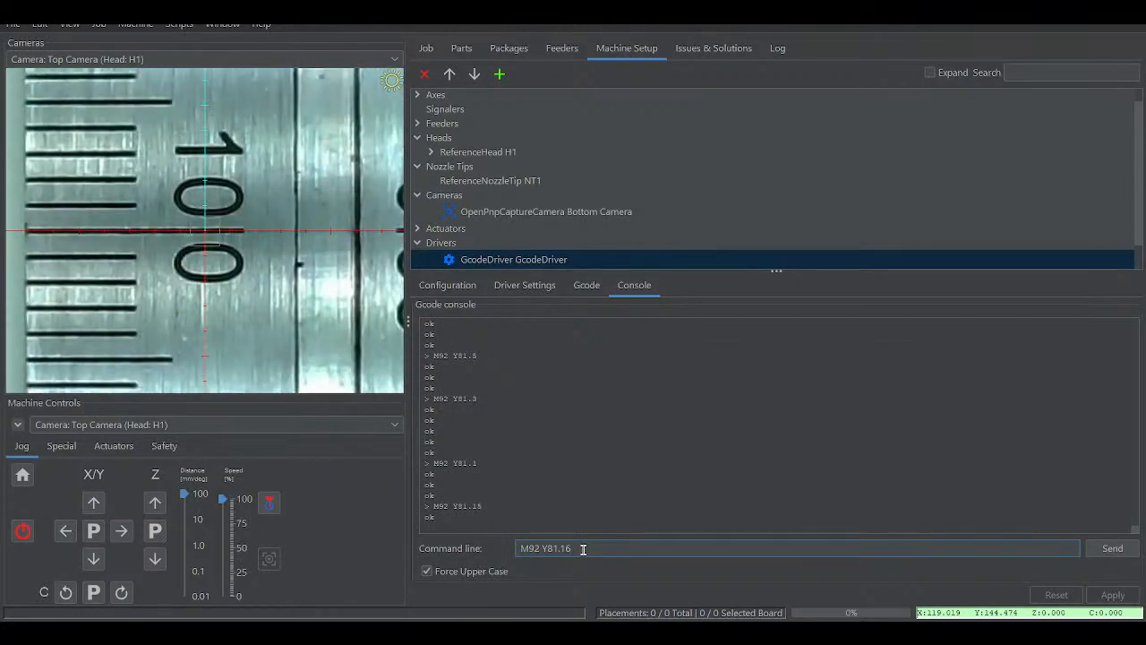
key(Return)
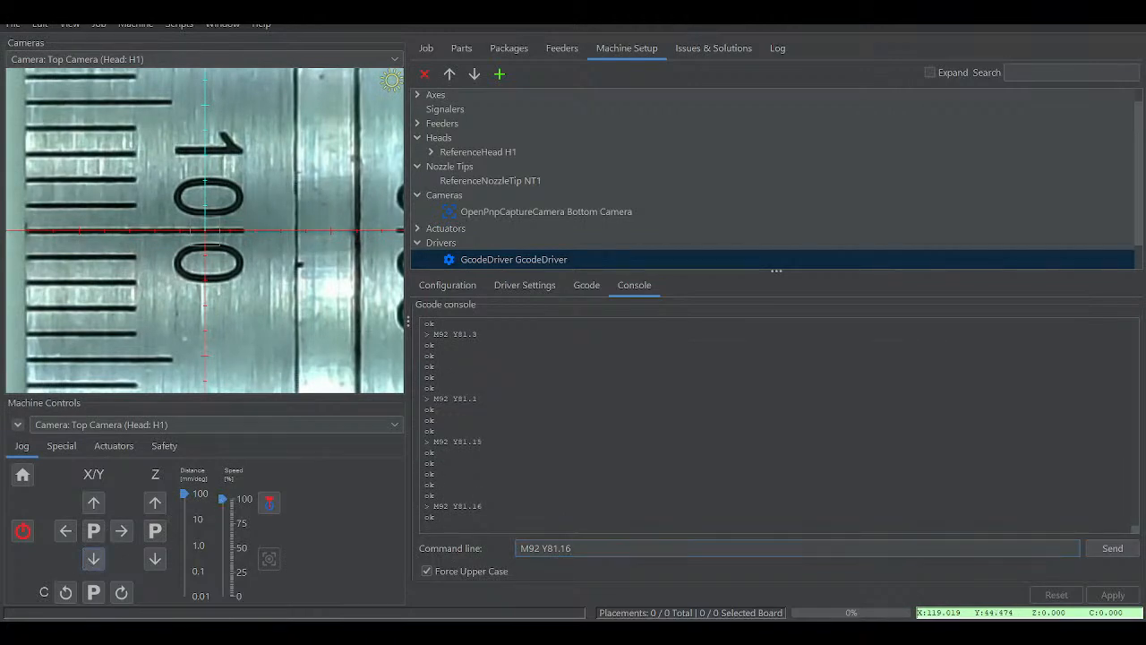
click(93, 558)
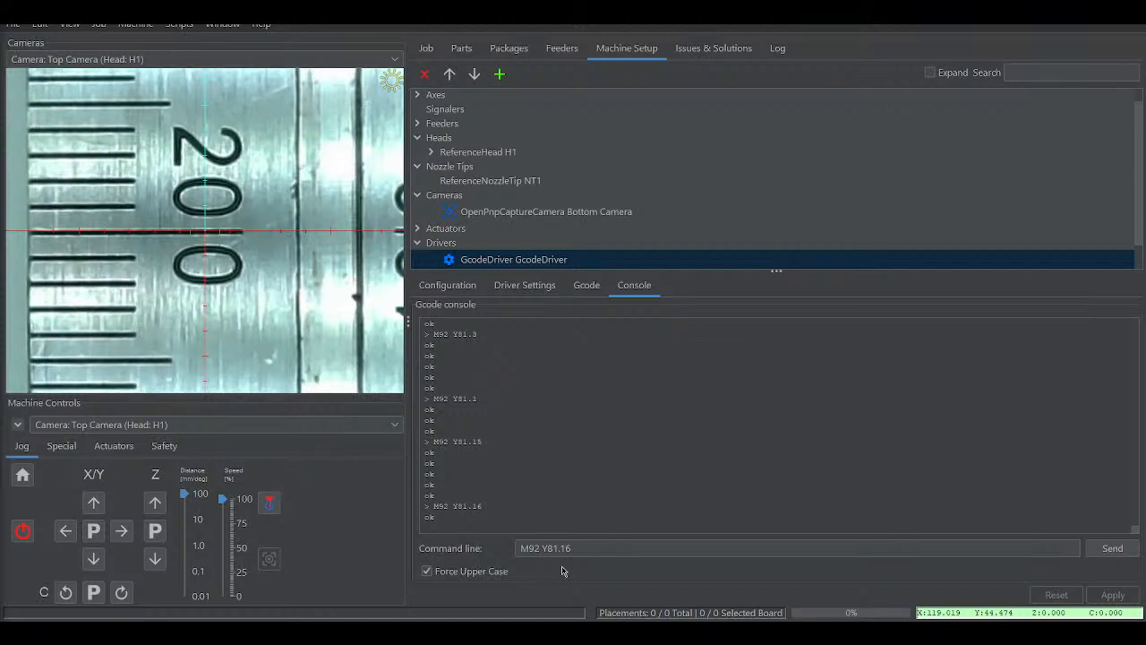
- Return to the ruler's 100 mm line, send M92 Y81.17, and test it by jogging 100 mm in negative Y
click(583, 550)
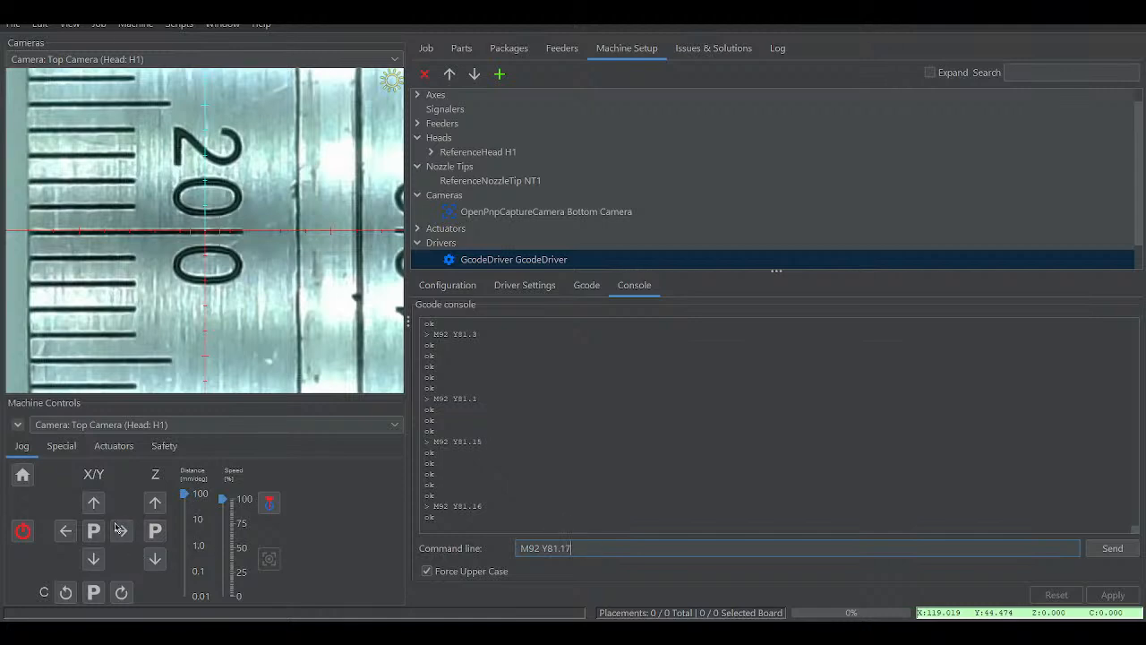
click(94, 503)
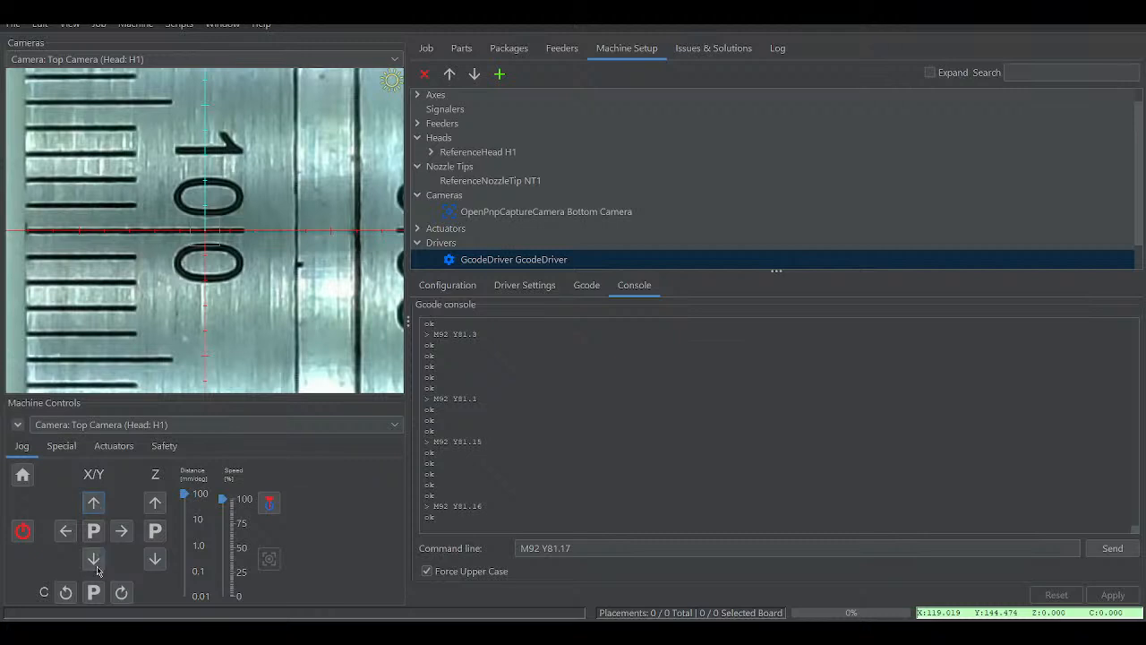
click(626, 547)
key(Return)
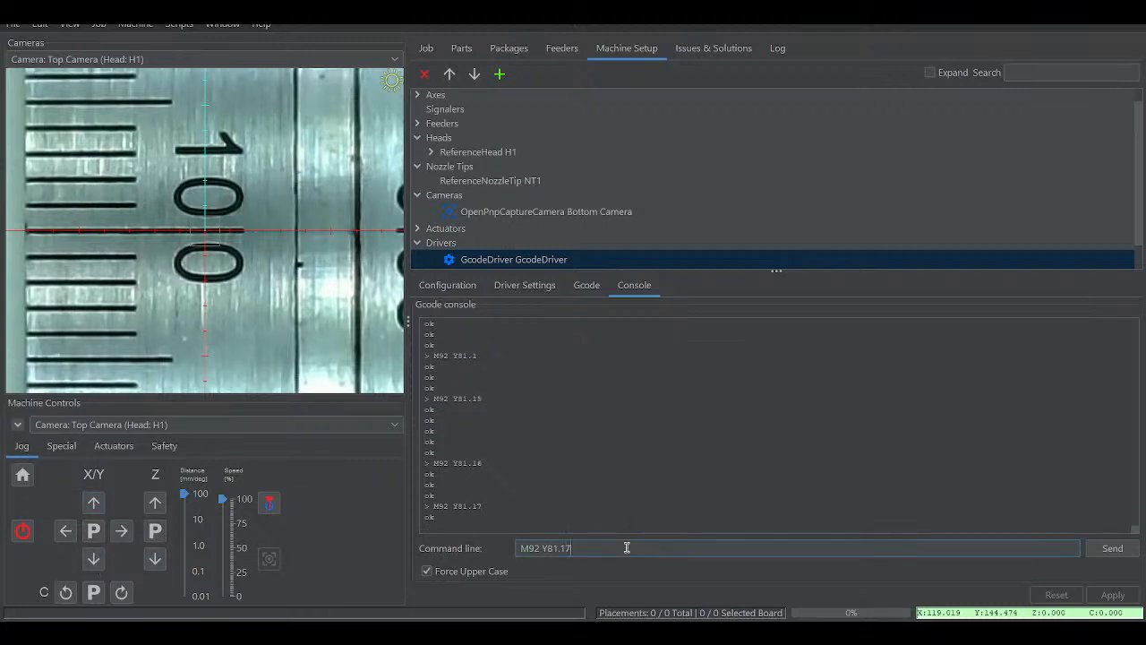
click(94, 560)
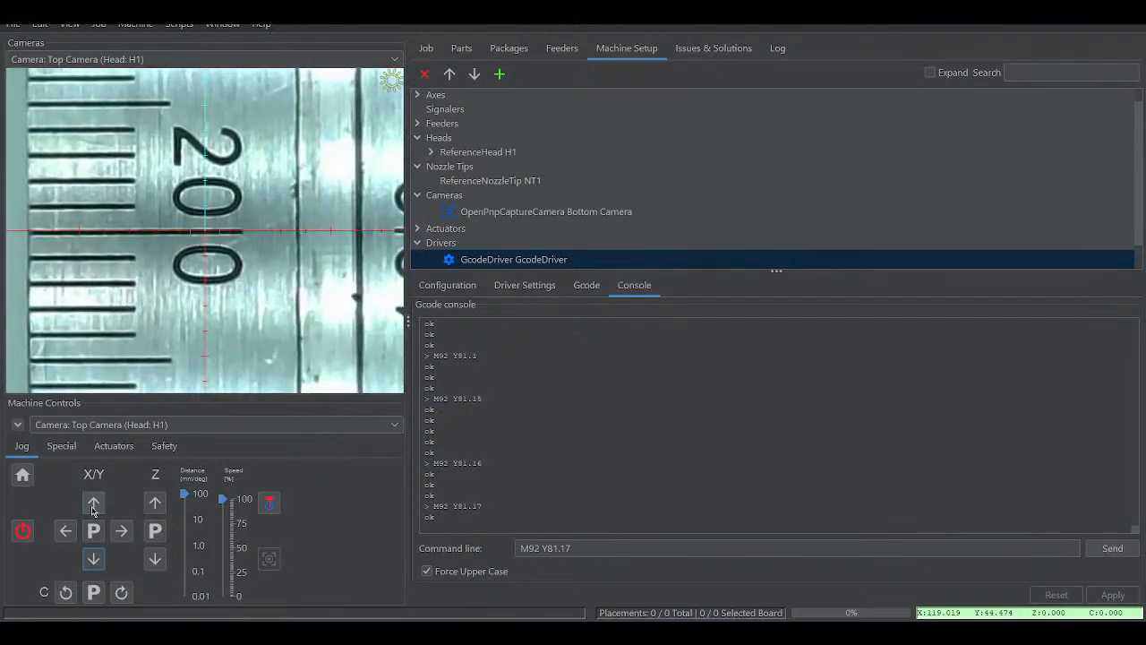
- Return to the ruler's 100 mm line, send M92 Y81.19, and test it by jogging 100 mm in negative Y
click(581, 550)
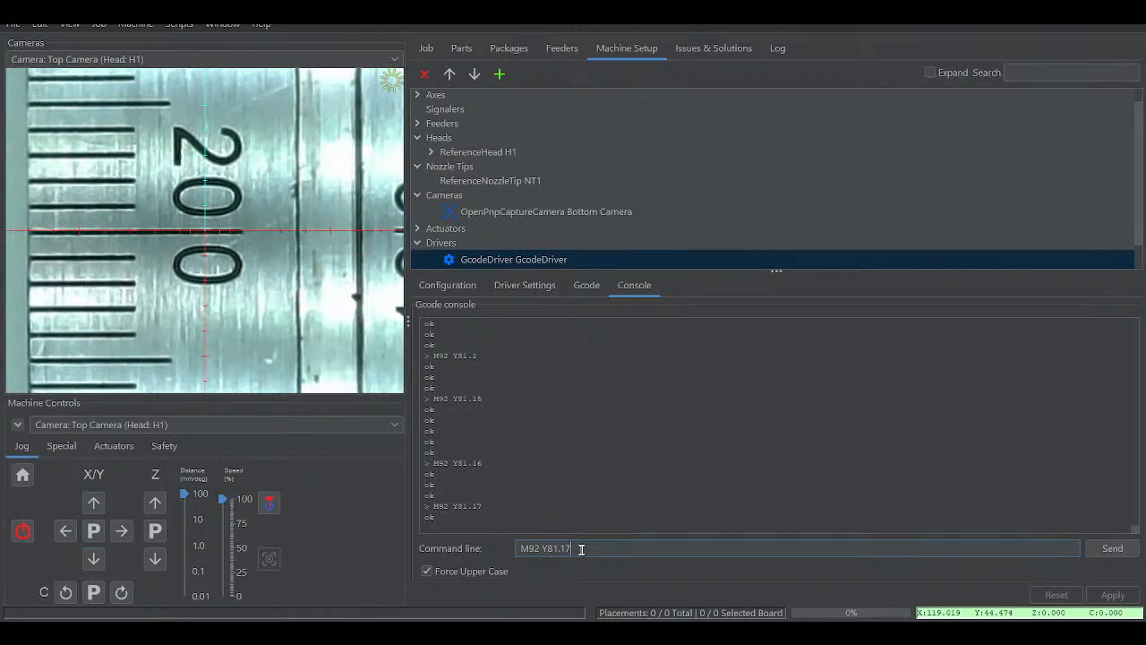
key(BackSpace)
text(9)
click(93, 504)
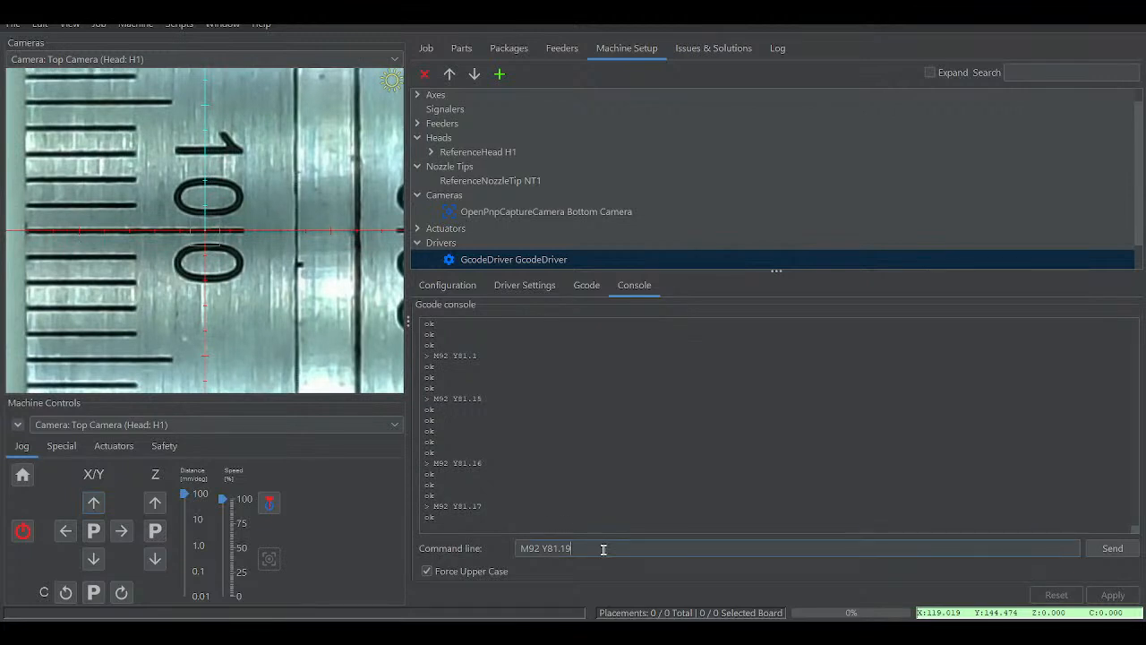
key(Return)
click(94, 558)
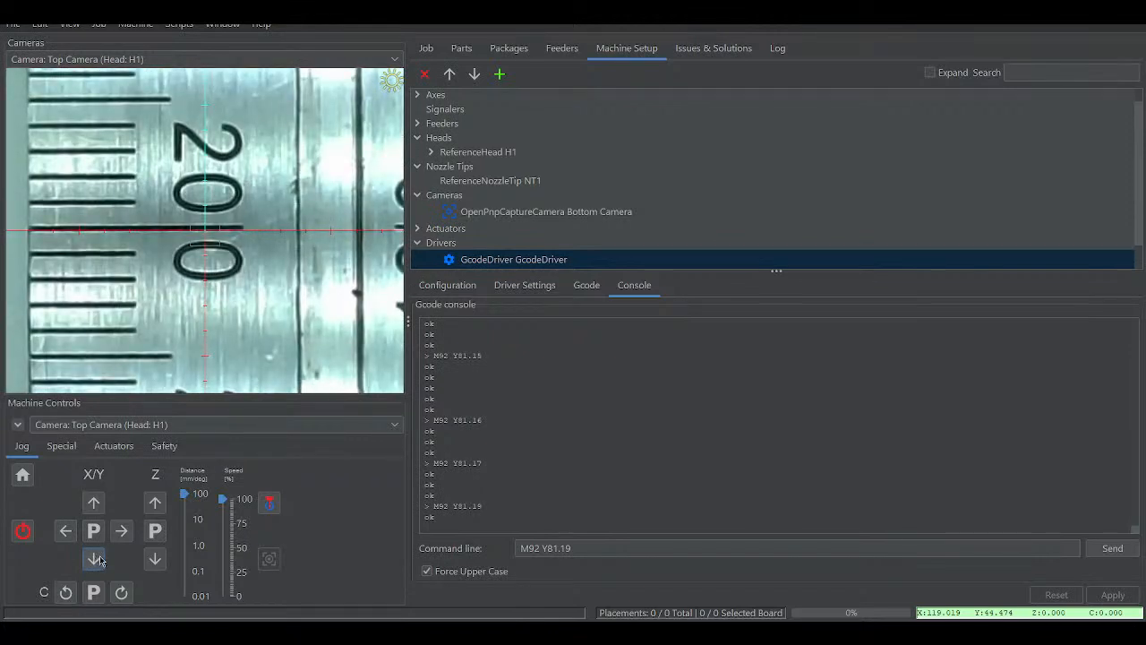
- Send M92 Y81.18 from the ruler's 100 mm line and test it twice with 100 mm jogs in negative Y
click(93, 503)
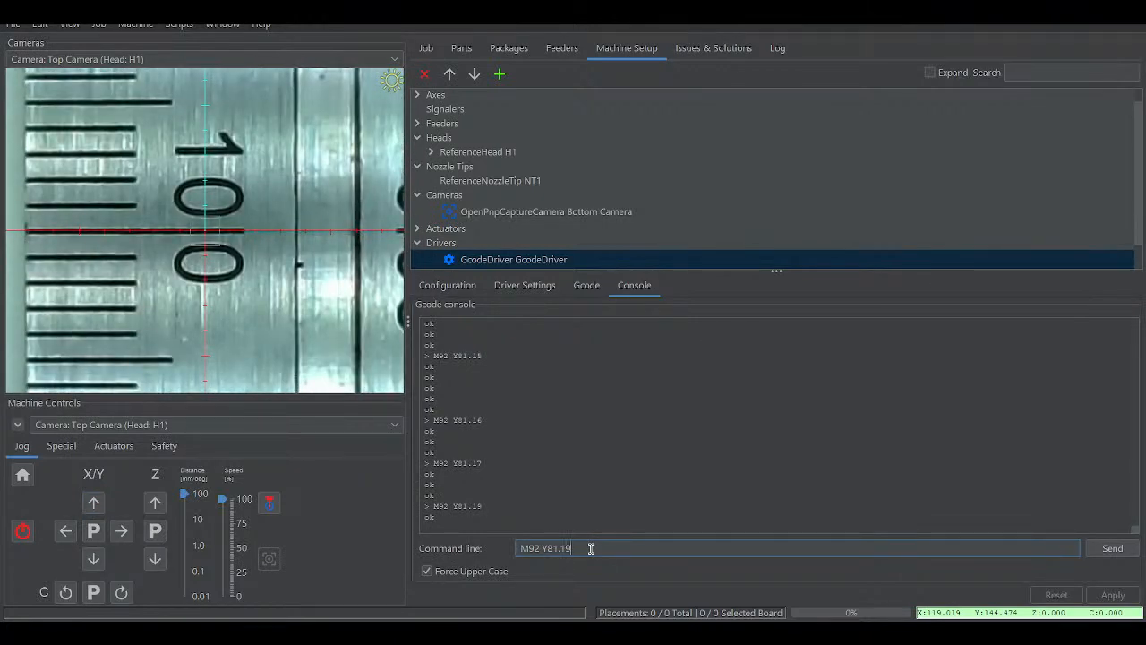
key(Return)
click(94, 557)
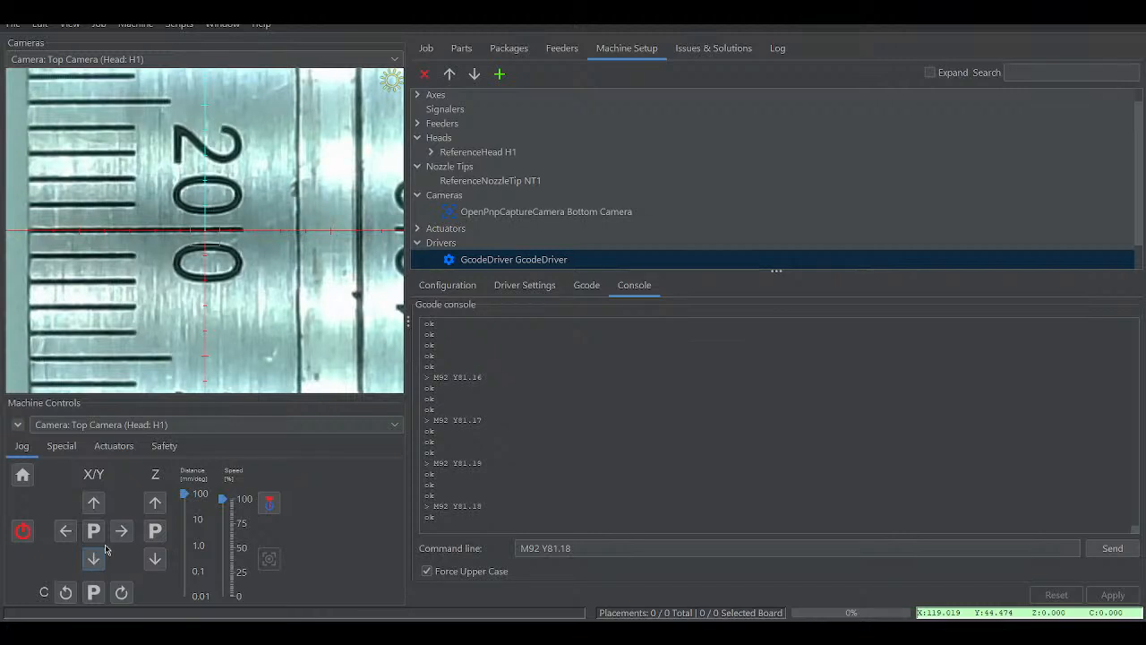
click(95, 502)
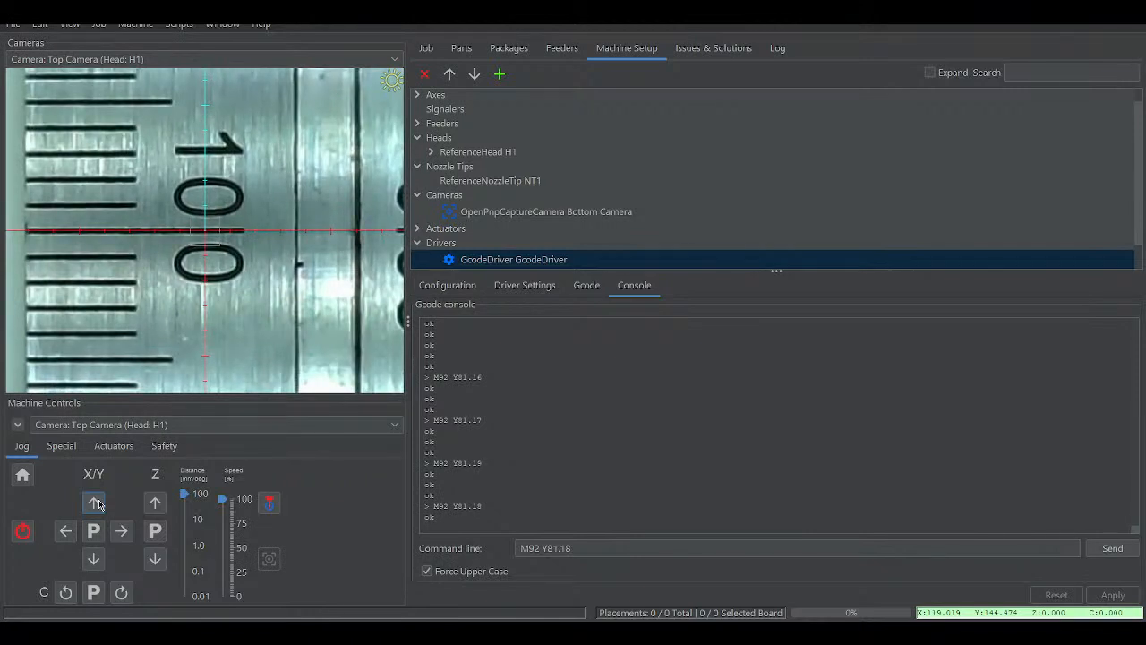
click(94, 560)
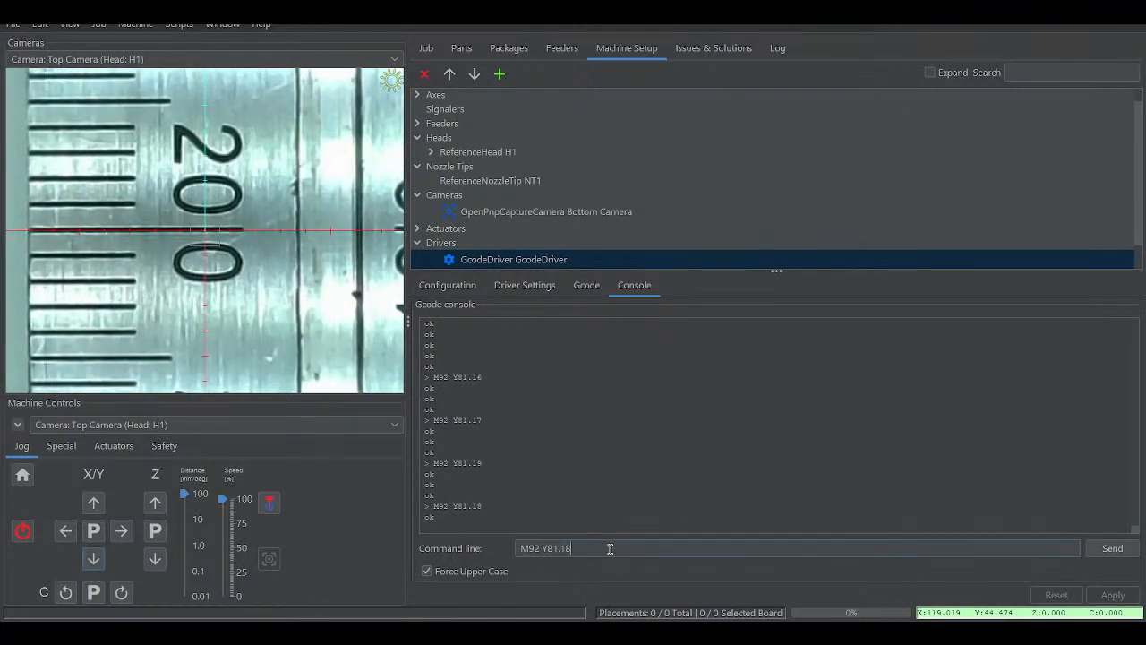
- Go back to M92 Y81.17, sending it from the ruler's 100 mm line, and retest with a 100 mm jog in negative Y
key(BackSpace)
text(7)
click(93, 506)
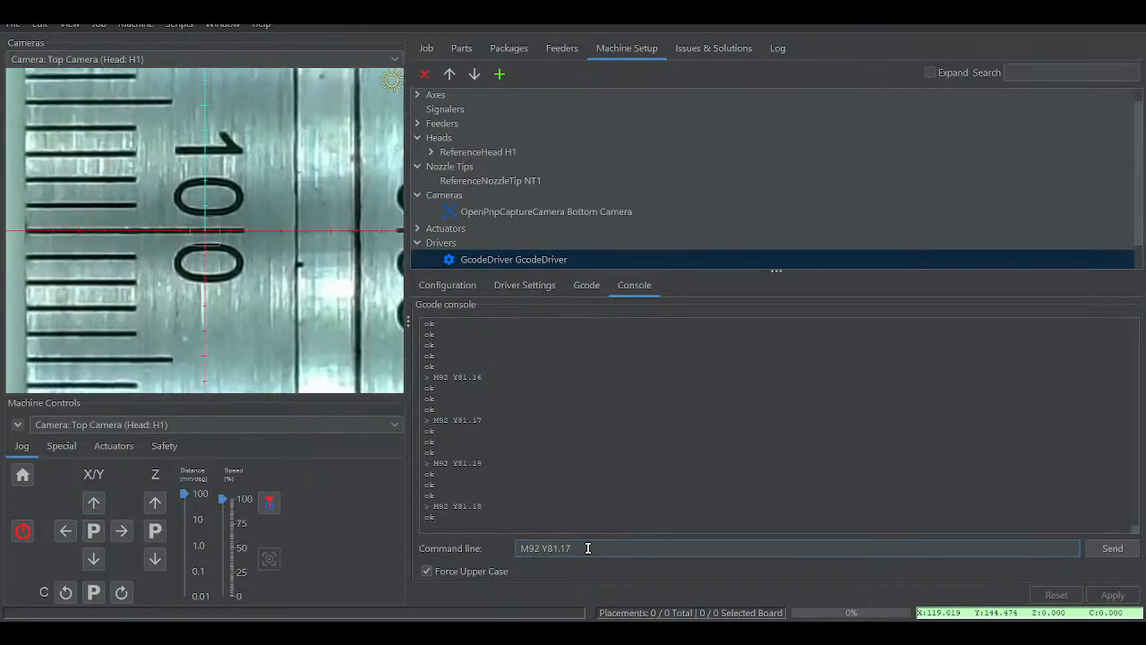
key(Return)
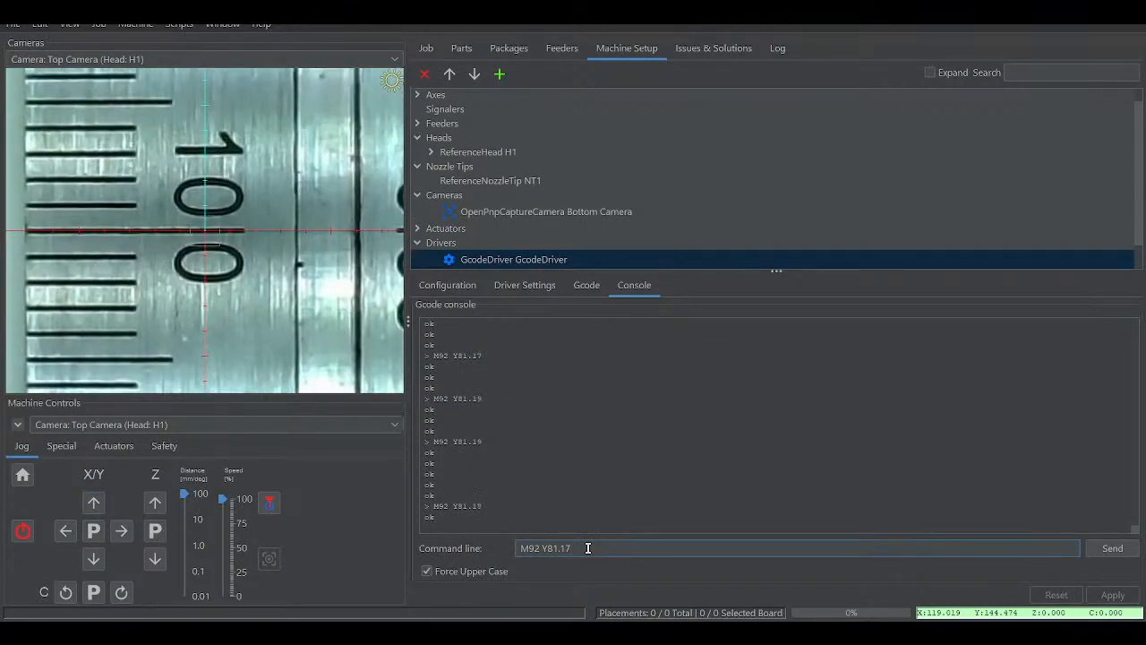
click(93, 560)
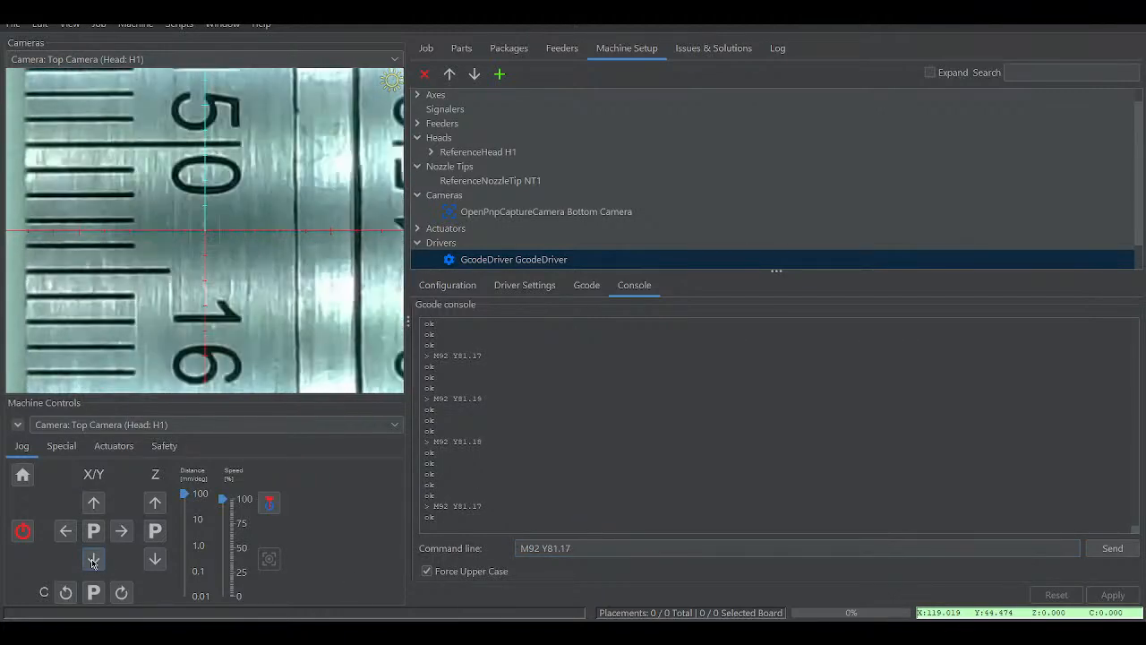
- Jog 100 mm in positive Y back to the ruler's 100 mm line and open the log to inspect the recorded moves
click(94, 504)
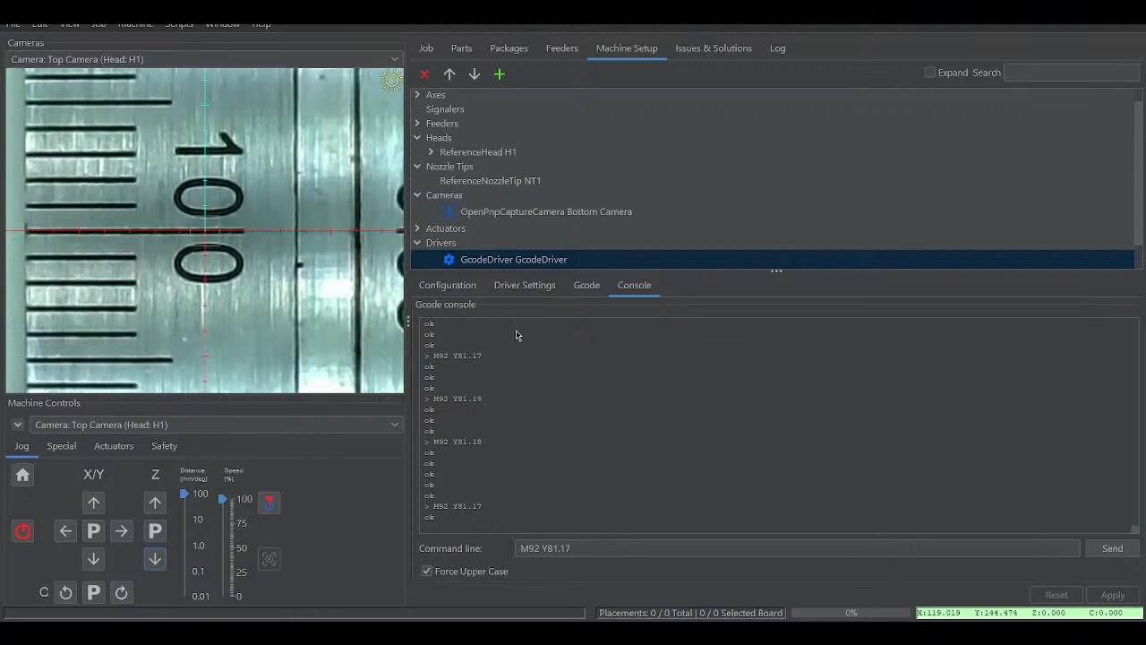
click(778, 50)
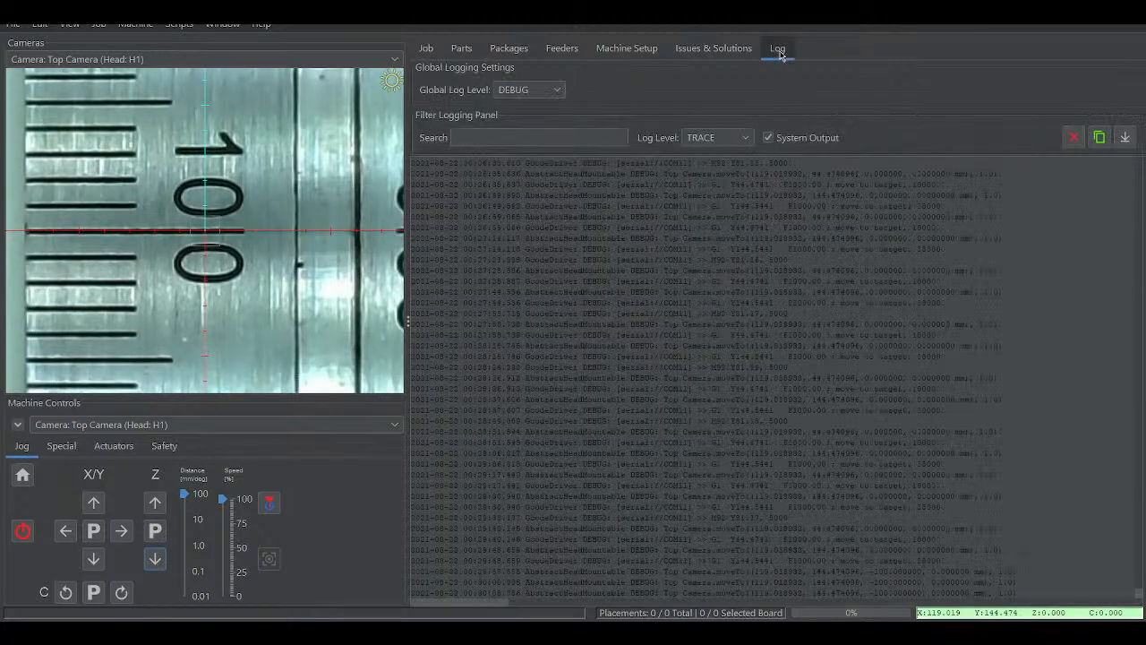
- Clear the log and jog 100 mm in negative Z to inspect the move it records
click(1074, 137)
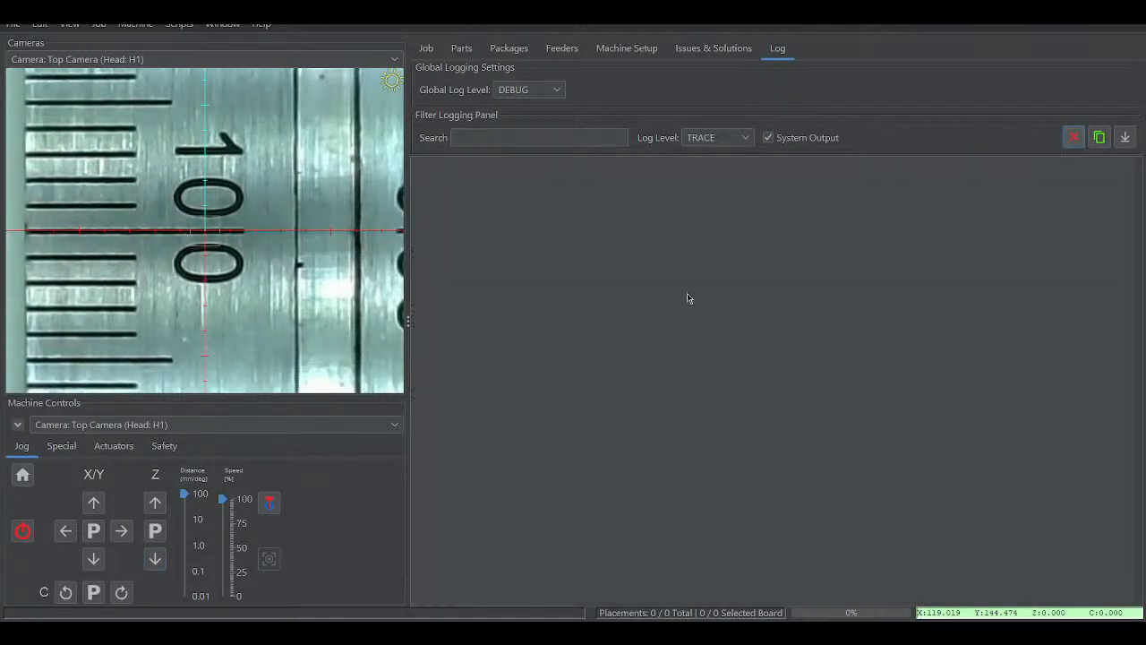
click(155, 560)
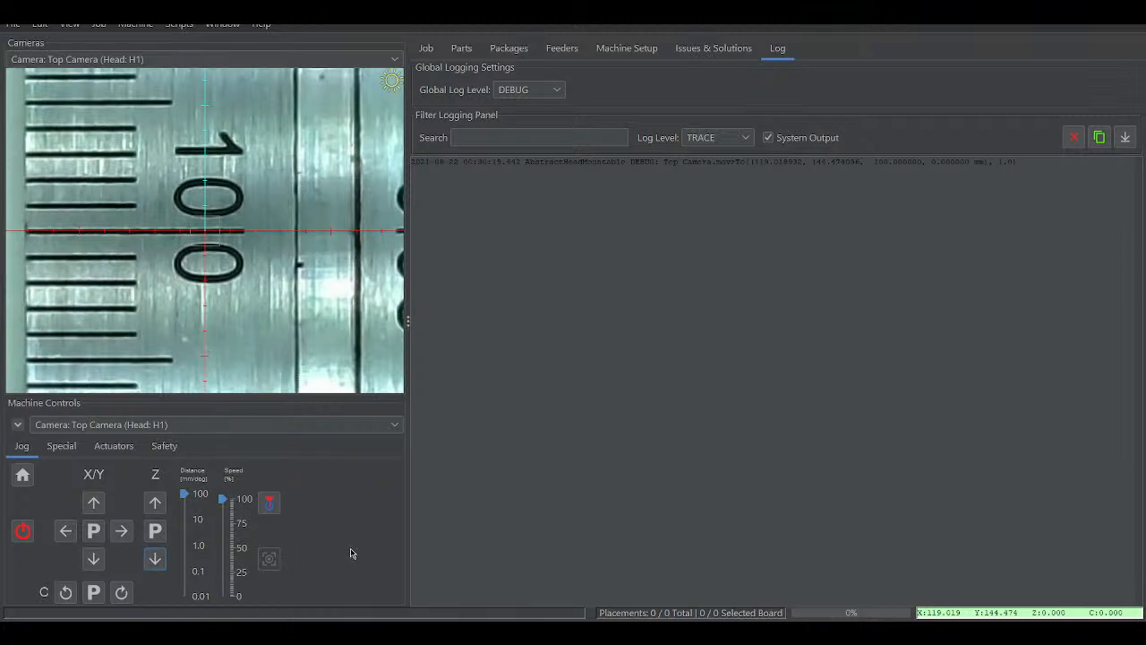
click(779, 303)
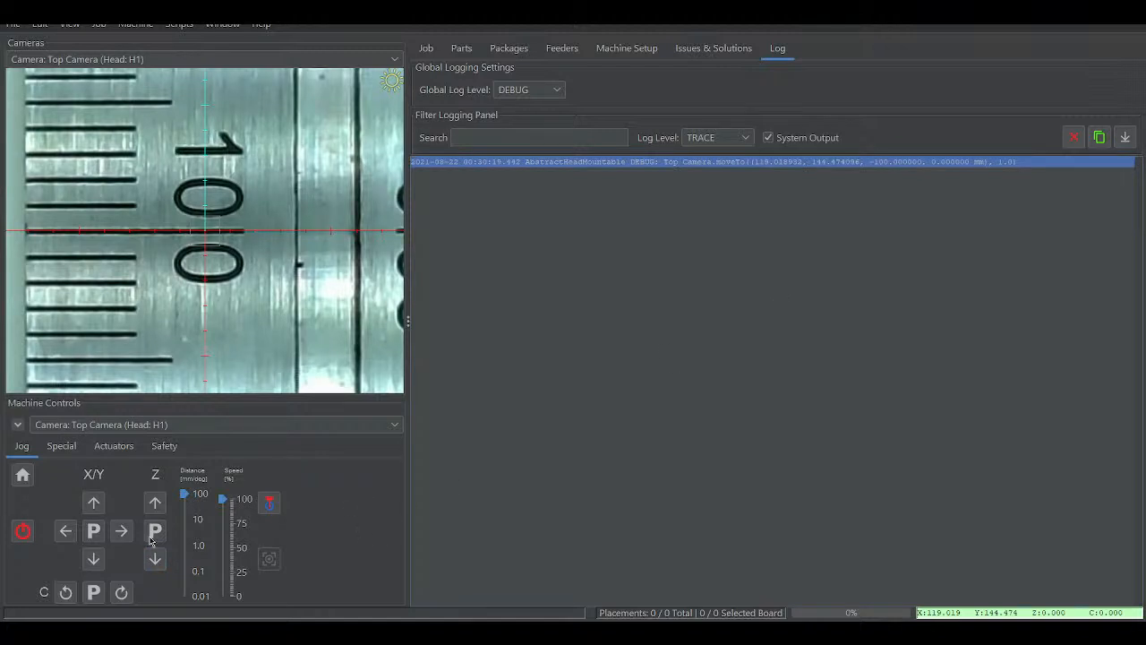
- Return to the GcodeDriver console and send M500 to store the calibrated steps per millimetre in EEPROM
click(632, 52)
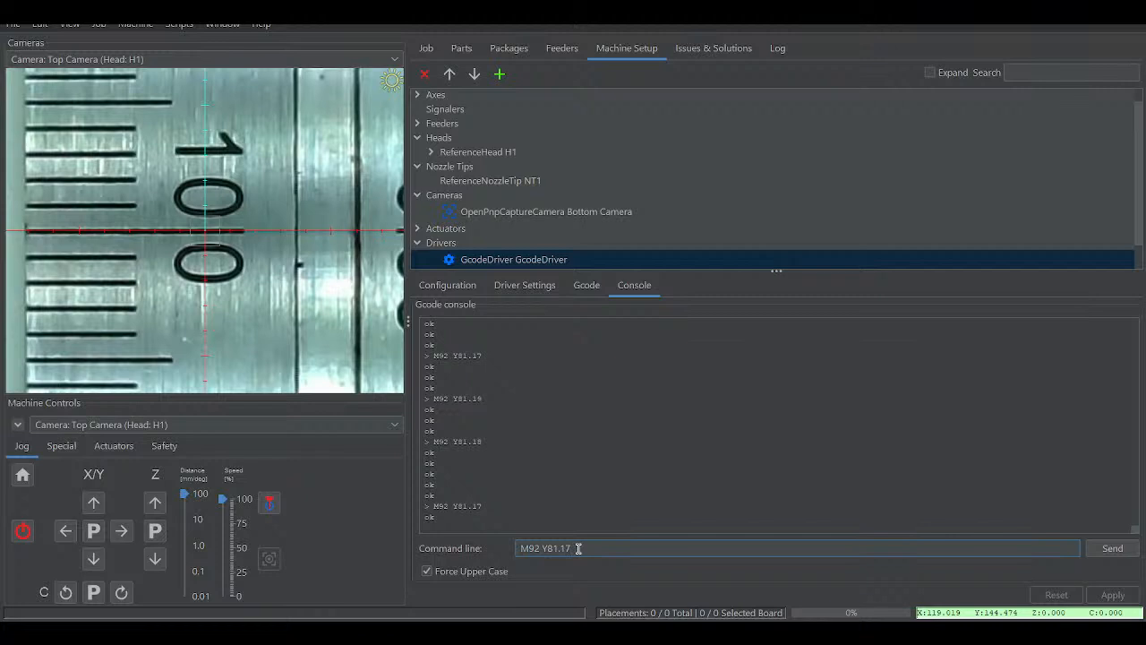
drag(579, 548, 492, 551)
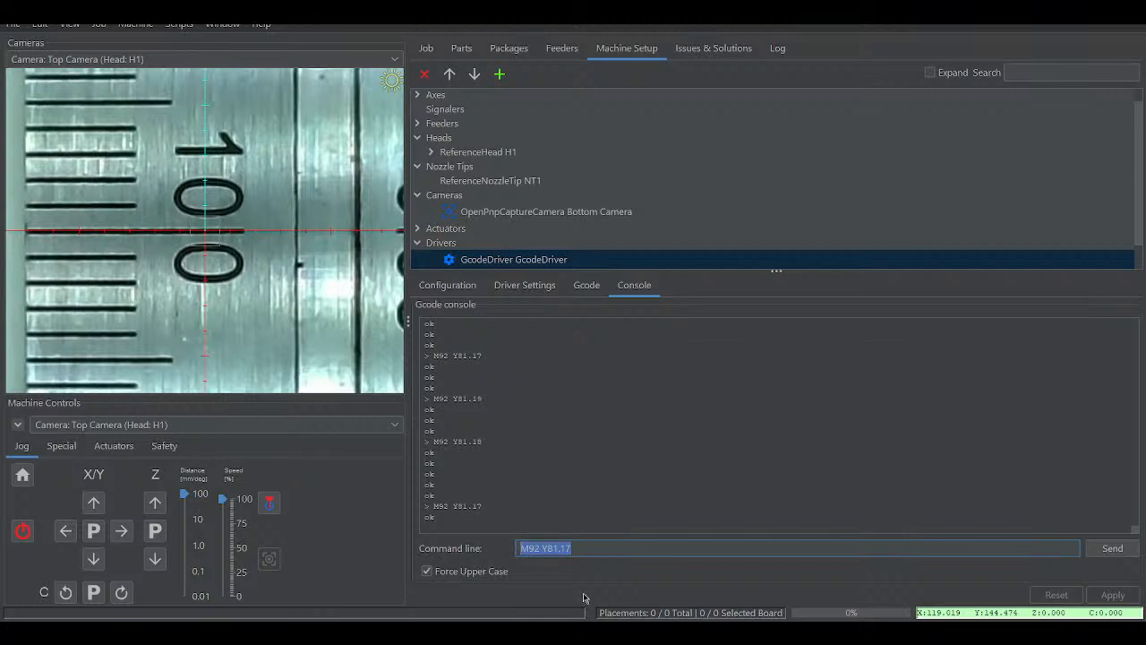
click(587, 550)
drag(587, 550, 448, 538)
text(M)
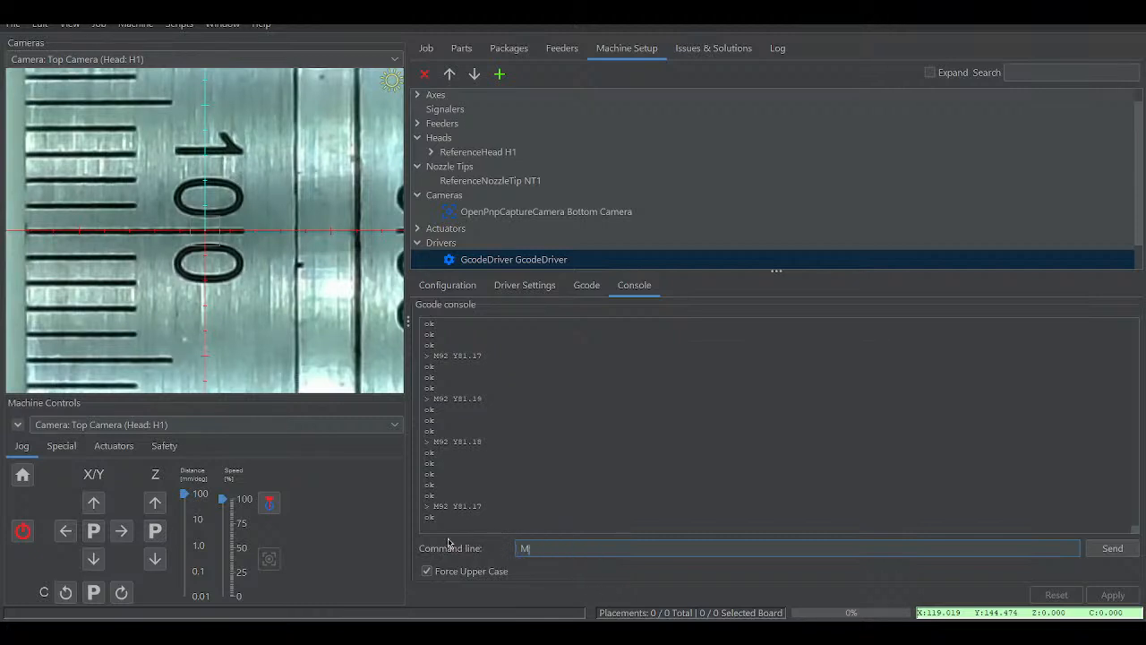
text(500)
key(Return)
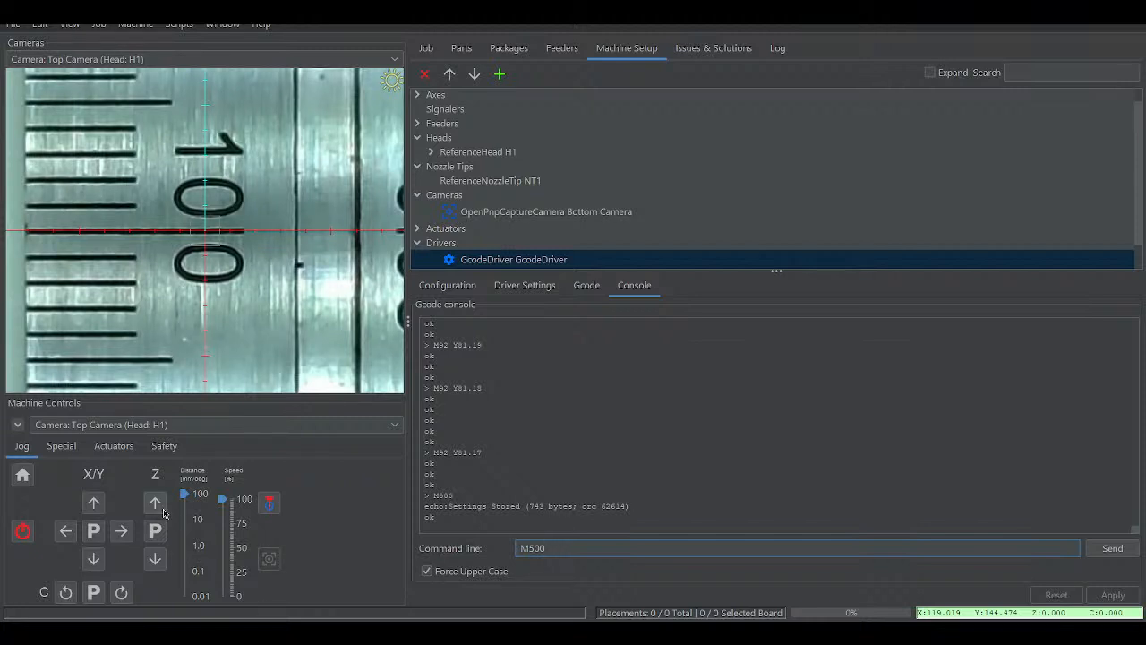
- Switch the machine off and on again, home it, and dismiss the nozzle tip calibration error
click(155, 559)
click(24, 533)
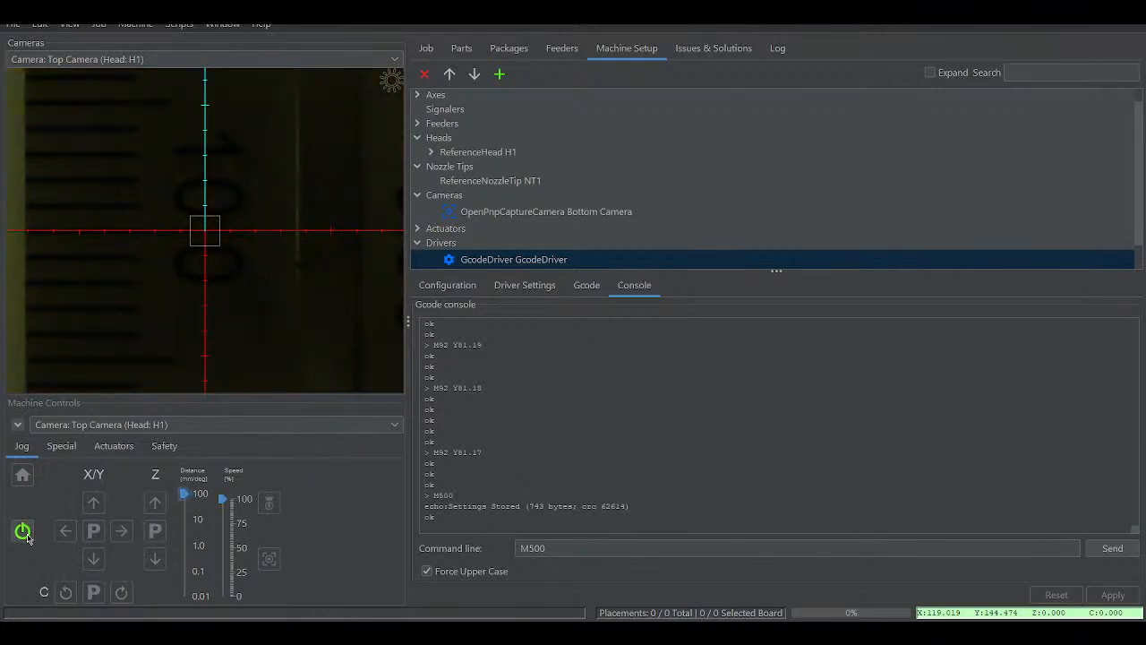
click(24, 532)
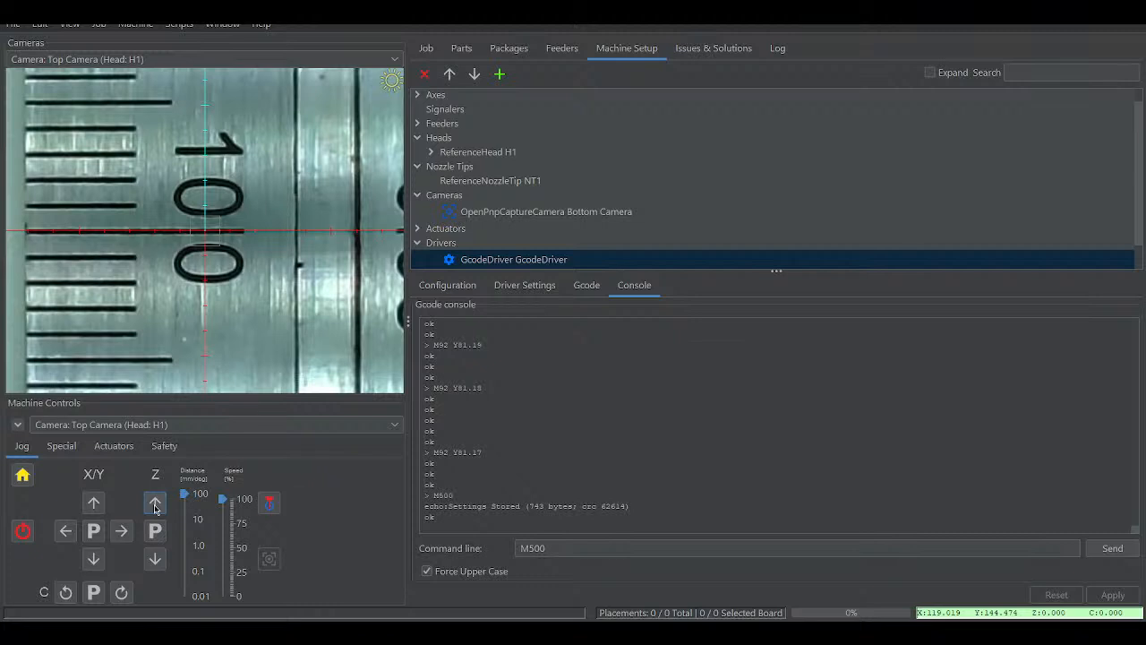
click(23, 478)
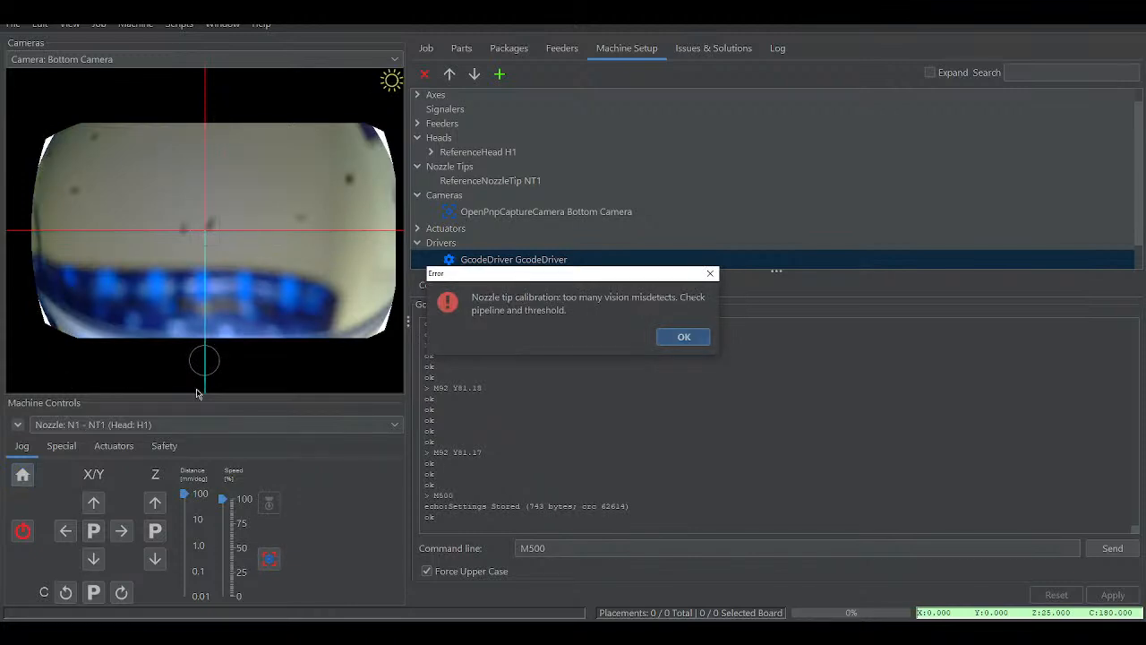
click(683, 338)
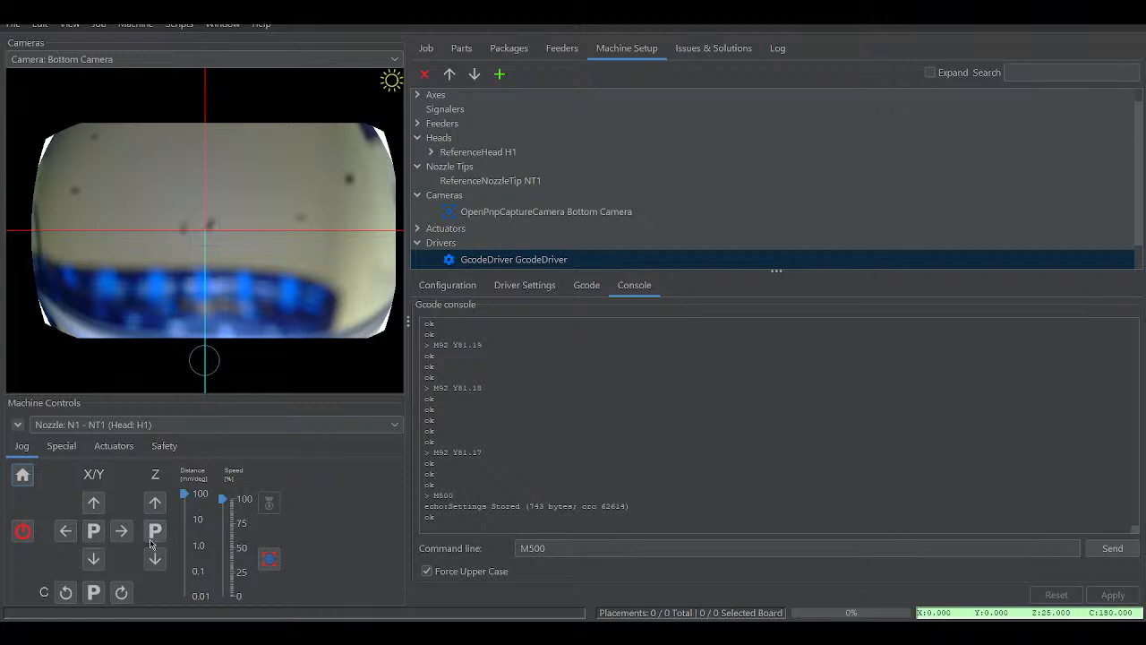
- Jog the head 100 mm in positive Y and 100 mm in positive X, and show the Top Camera view
click(100, 509)
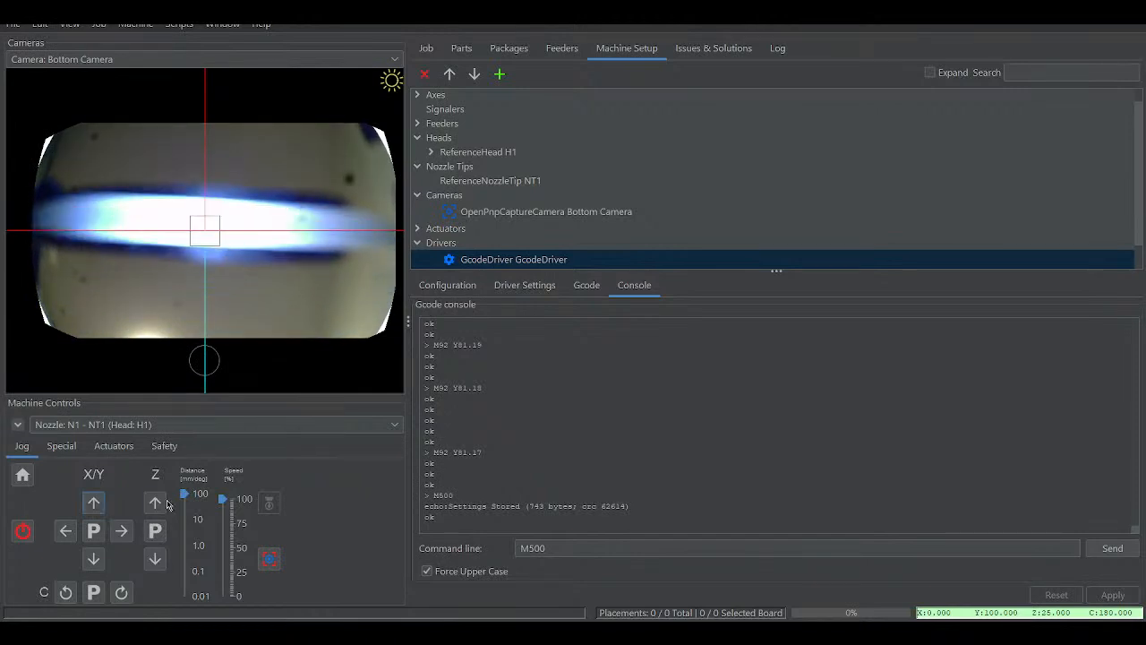
click(123, 531)
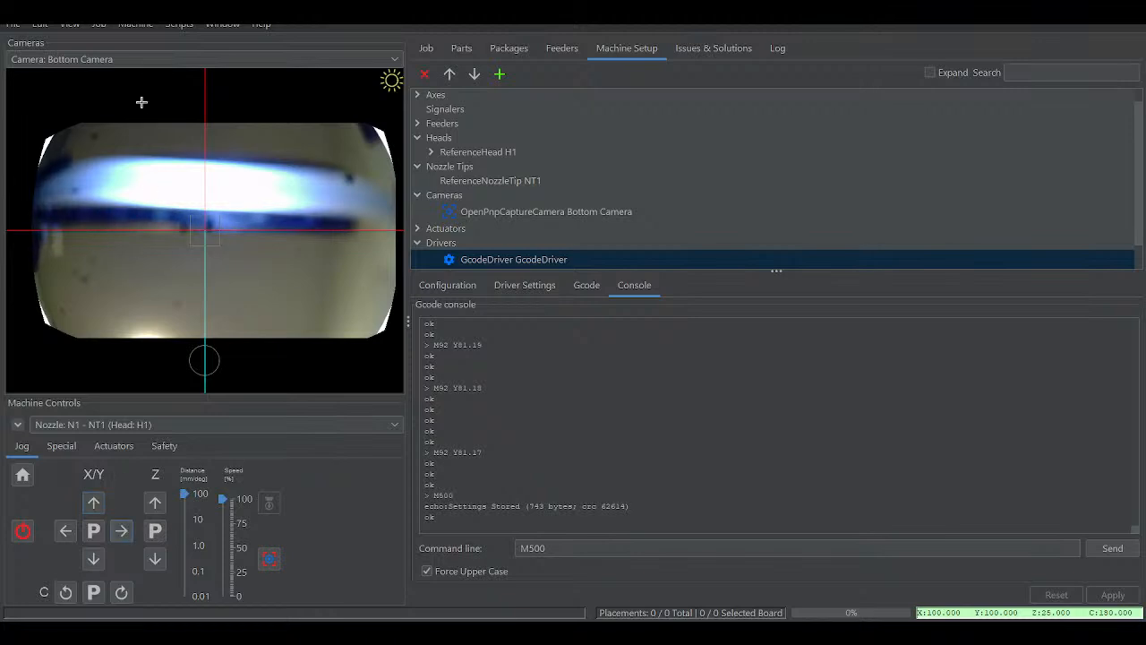
click(104, 61)
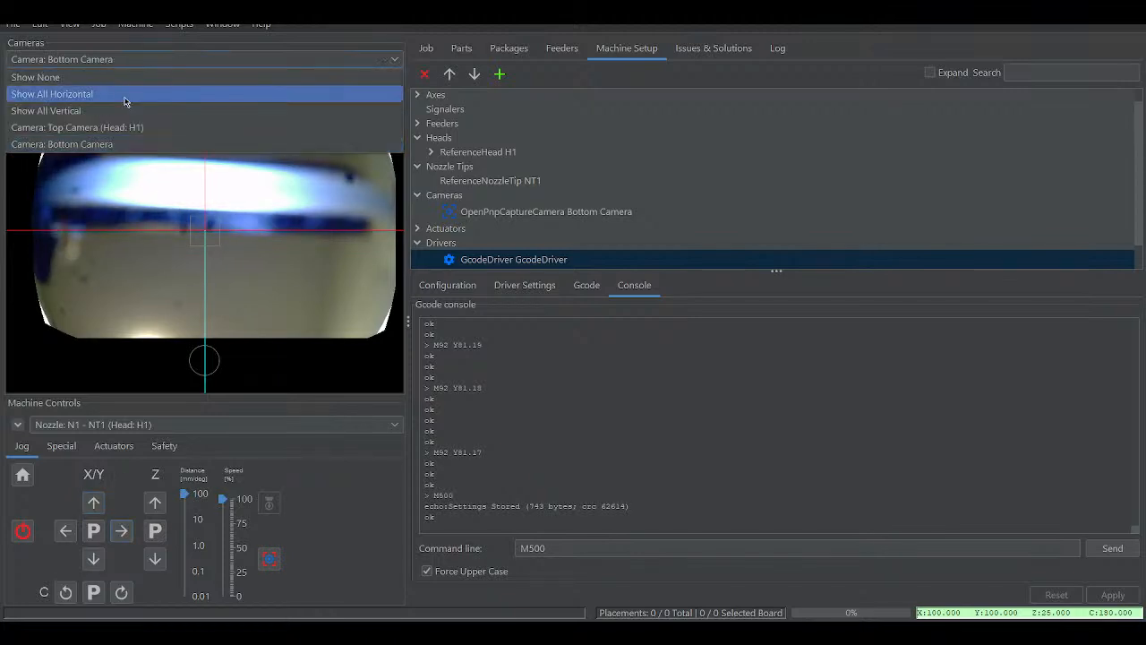
click(94, 128)
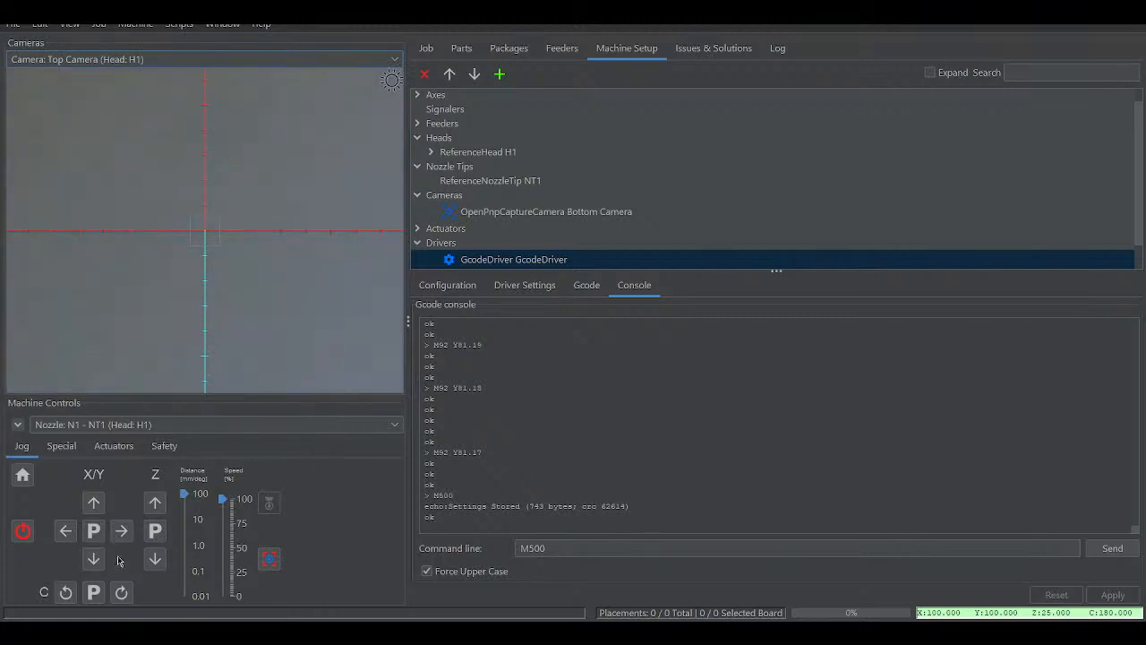
- Set the jog distance to 10 mm, move over the ruler to X 120, and turn on the top camera's light
click(194, 530)
click(126, 534)
click(126, 533)
click(127, 533)
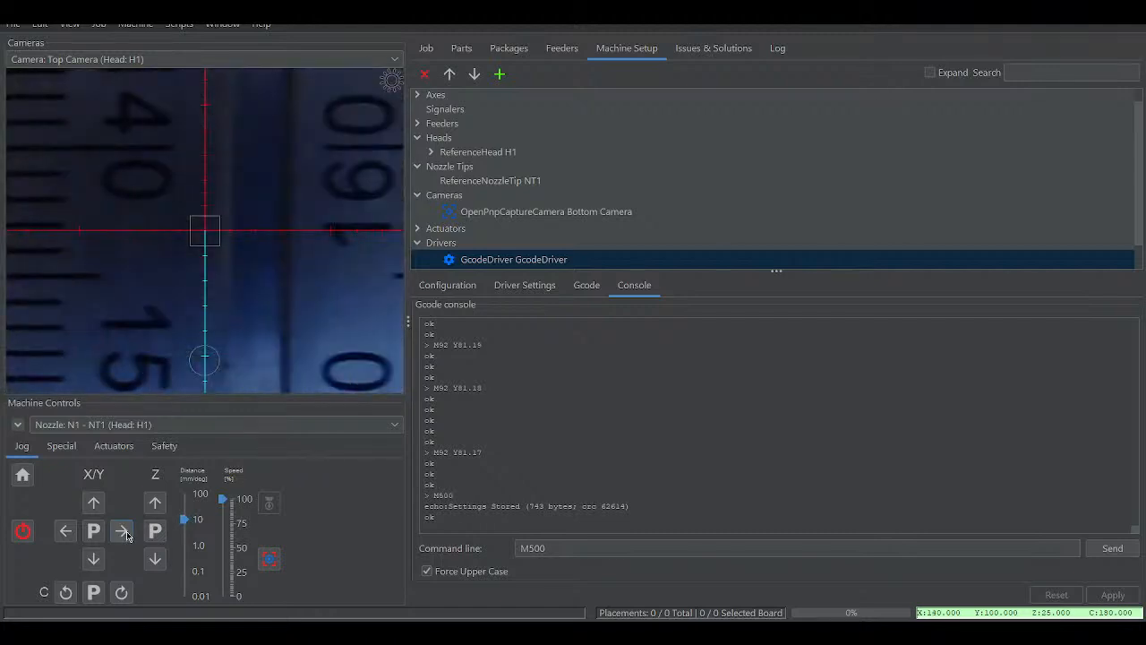
click(127, 533)
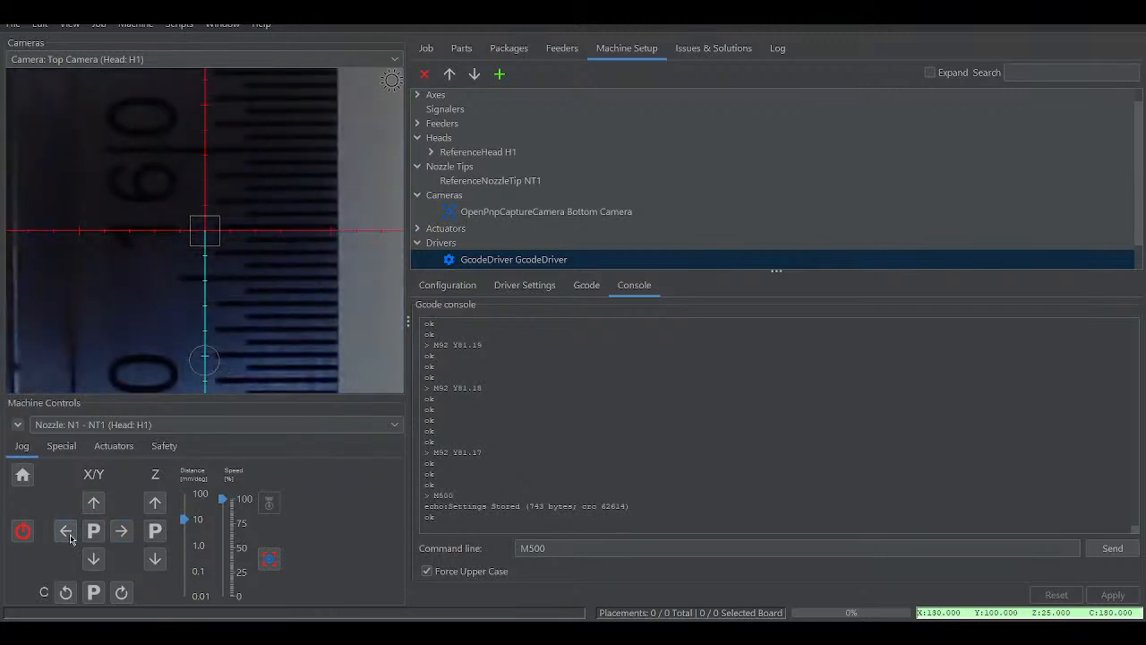
click(72, 538)
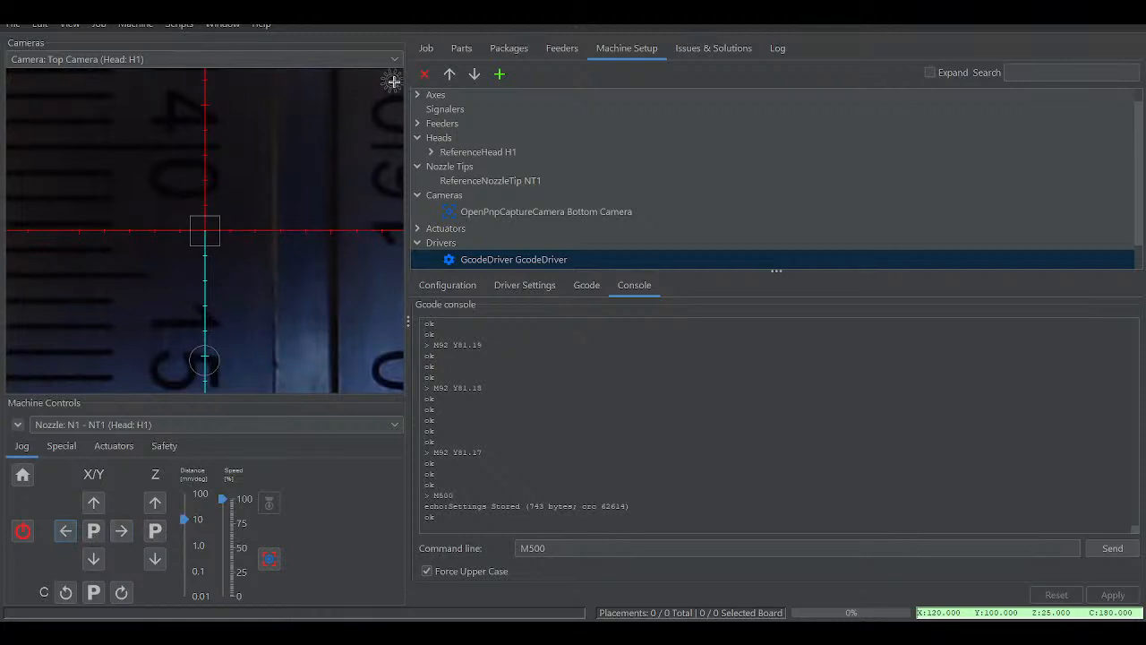
click(391, 82)
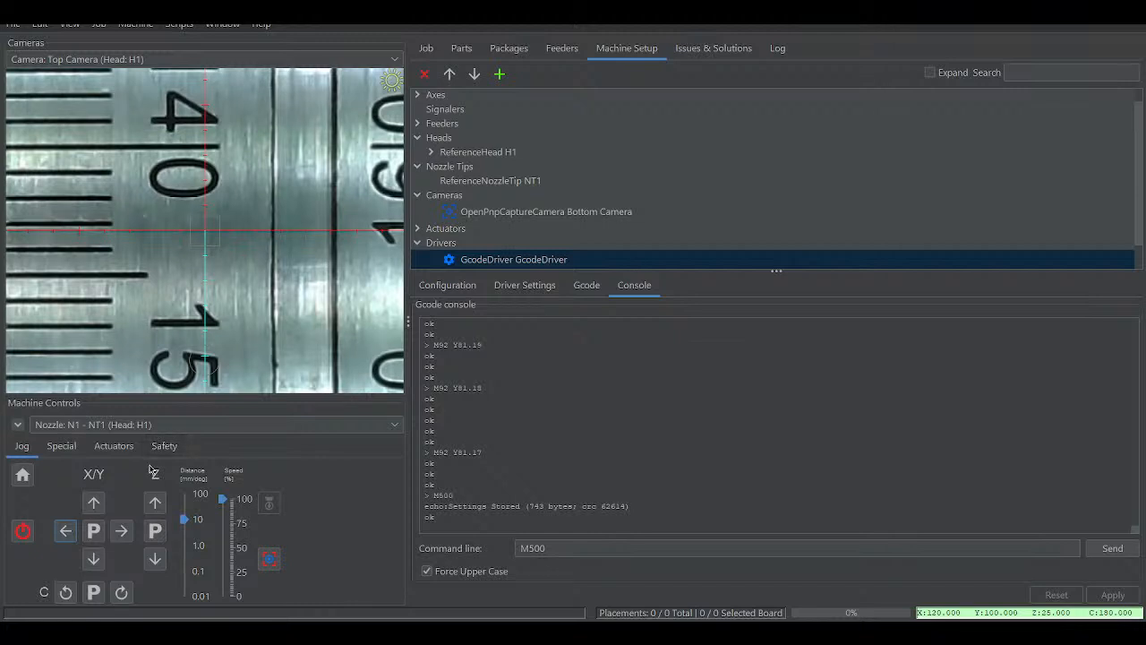
- Jog along the ruler in 10 mm Y steps to Y 130, close to its 110 mm line
click(94, 558)
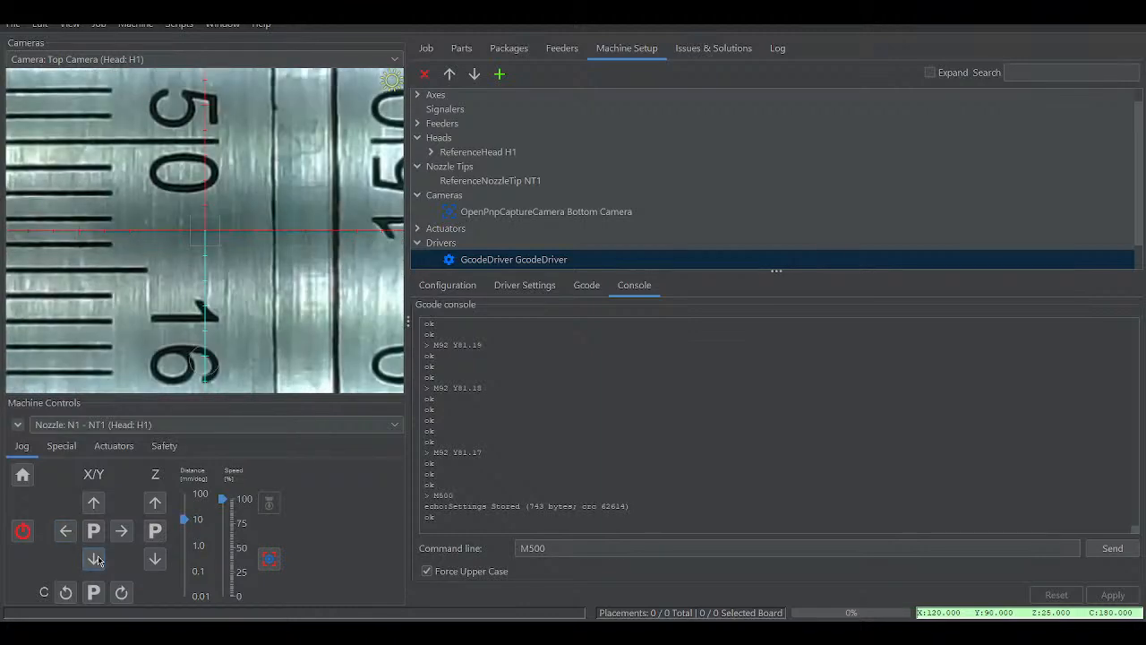
click(95, 558)
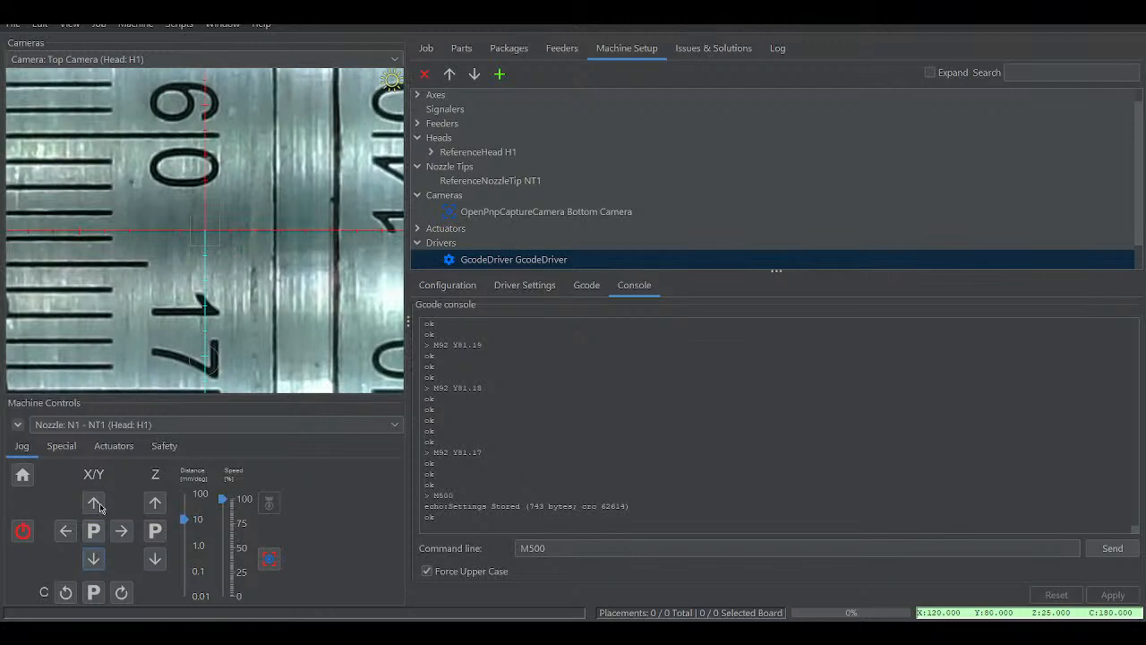
click(97, 500)
click(97, 500)
click(97, 501)
click(96, 501)
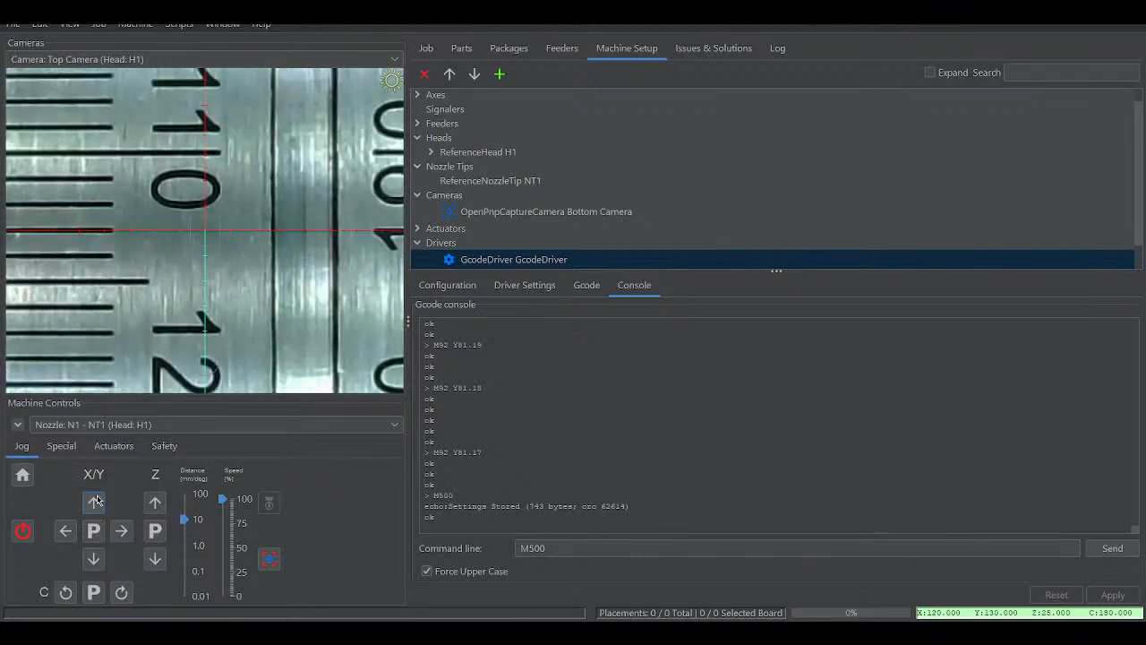
- Jog in 1 mm steps to the ruler's 110 mm line at Y 133, followed by 10 mm to the 100 mm line
click(188, 546)
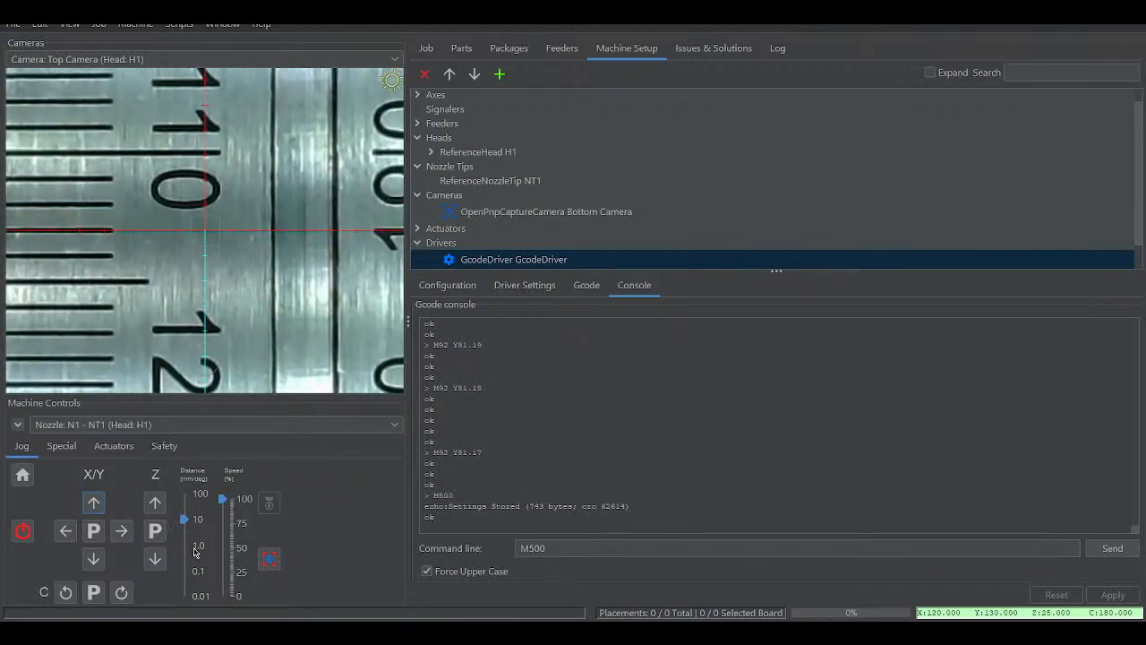
click(94, 503)
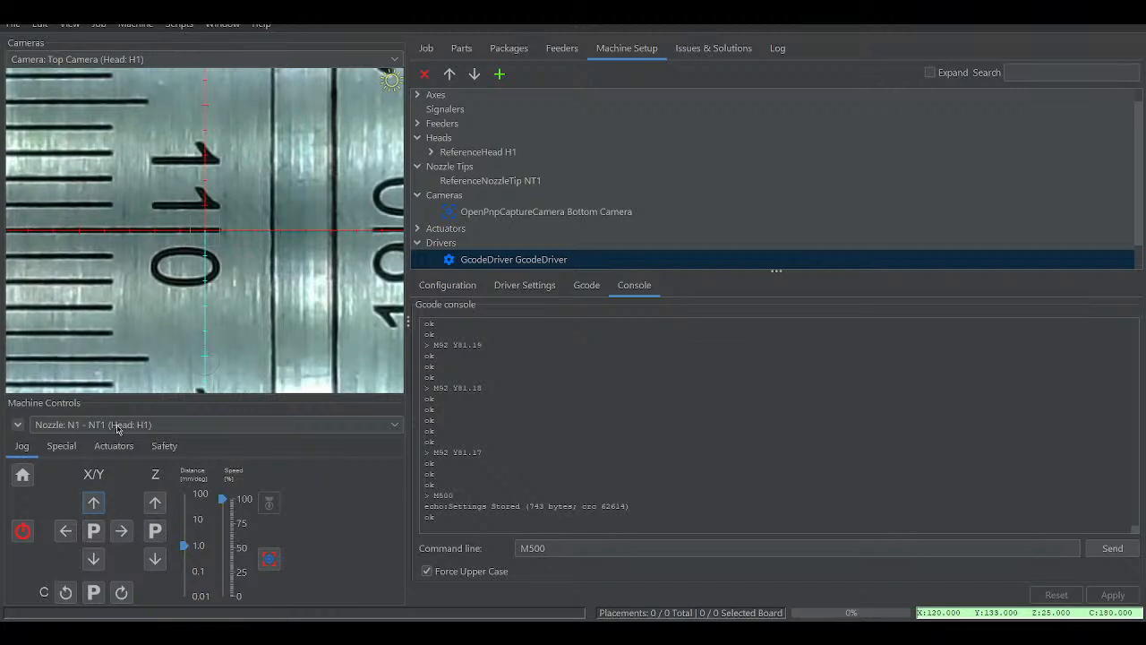
click(184, 520)
click(96, 507)
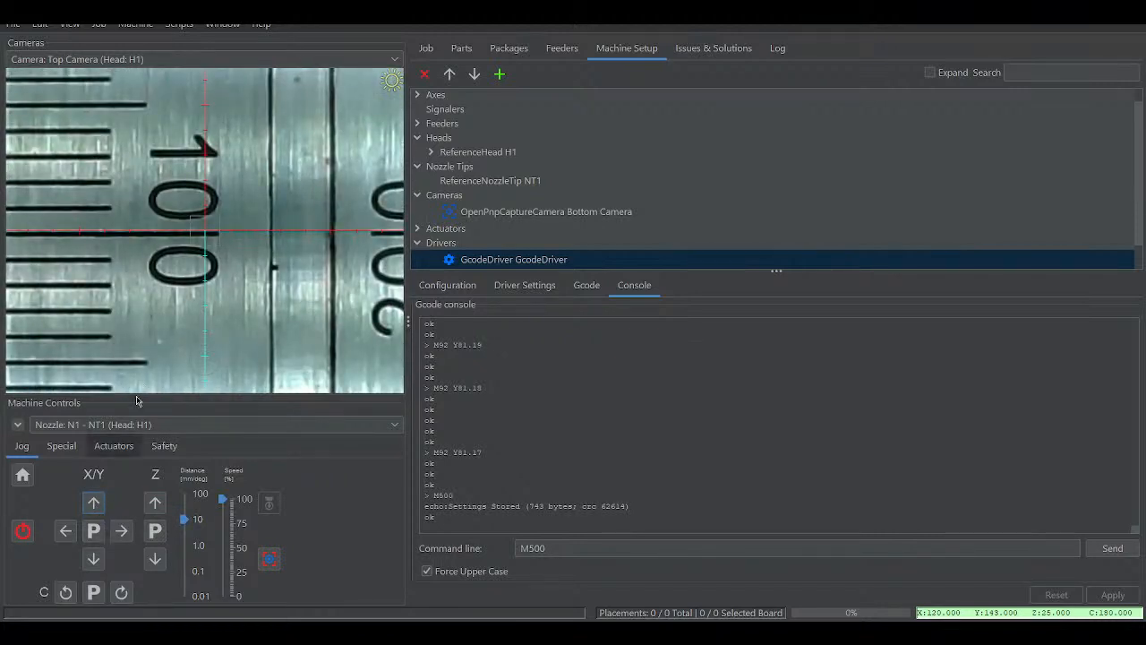
- Set the jog distance to 100 mm and check Y travel twice between the ruler's 100 mm and 200 mm lines
click(198, 498)
click(95, 566)
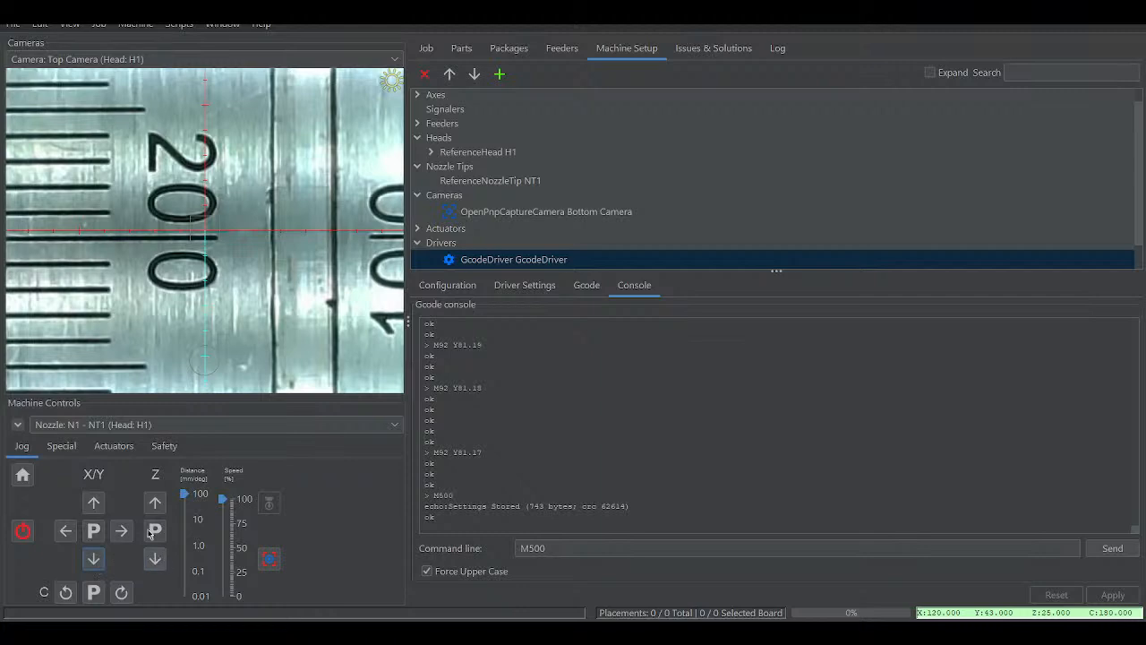
click(96, 507)
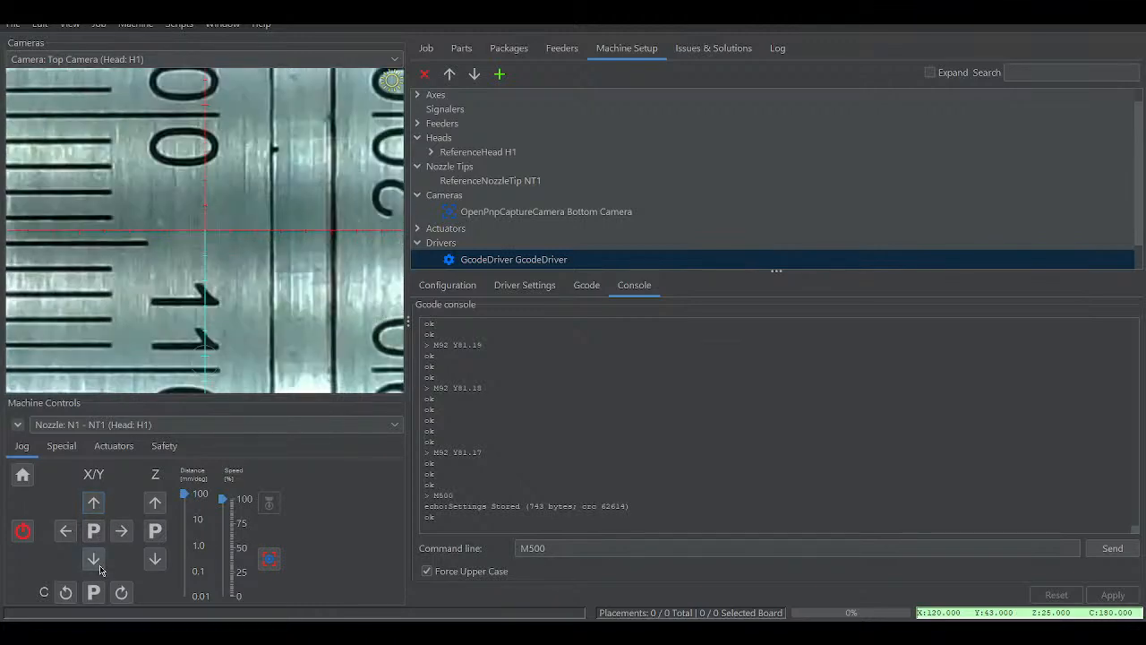
click(99, 565)
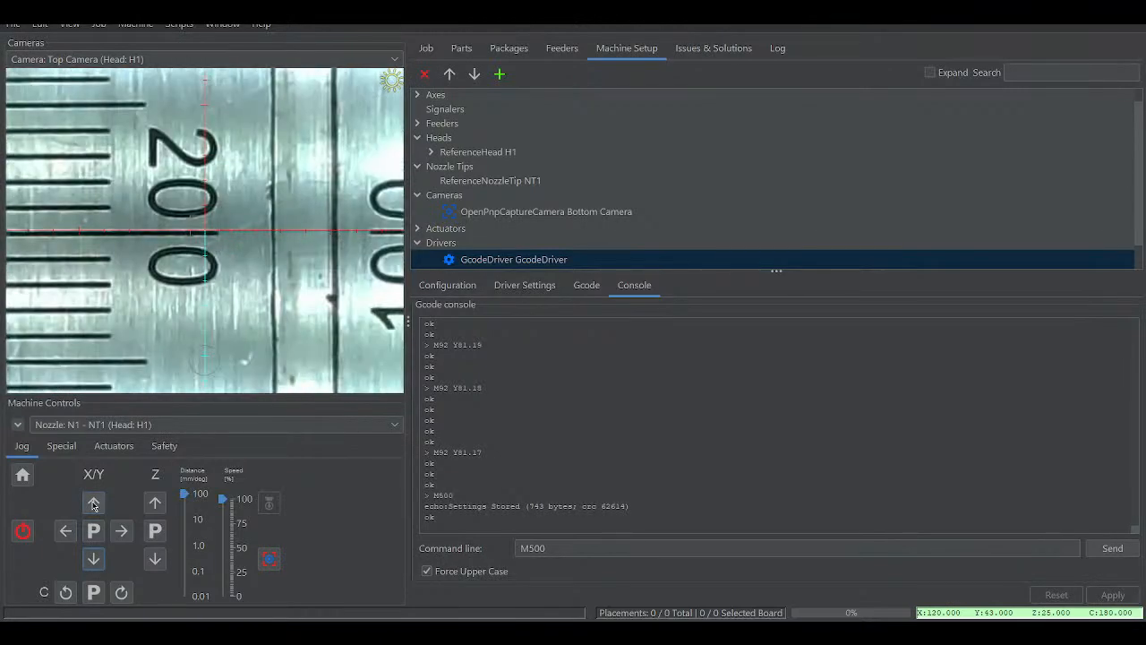
click(93, 503)
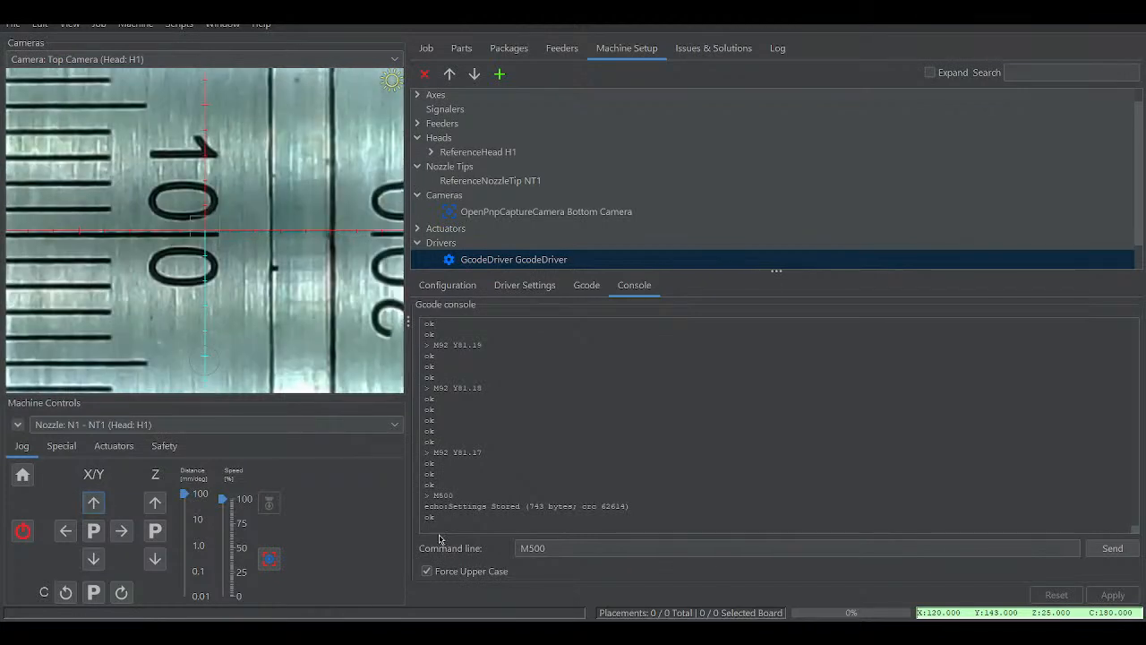
- Send M92 Y81.18 from the ruler's 100 mm line and test it with one 100 mm jog in negative Y
drag(546, 548, 421, 557)
key(Up)
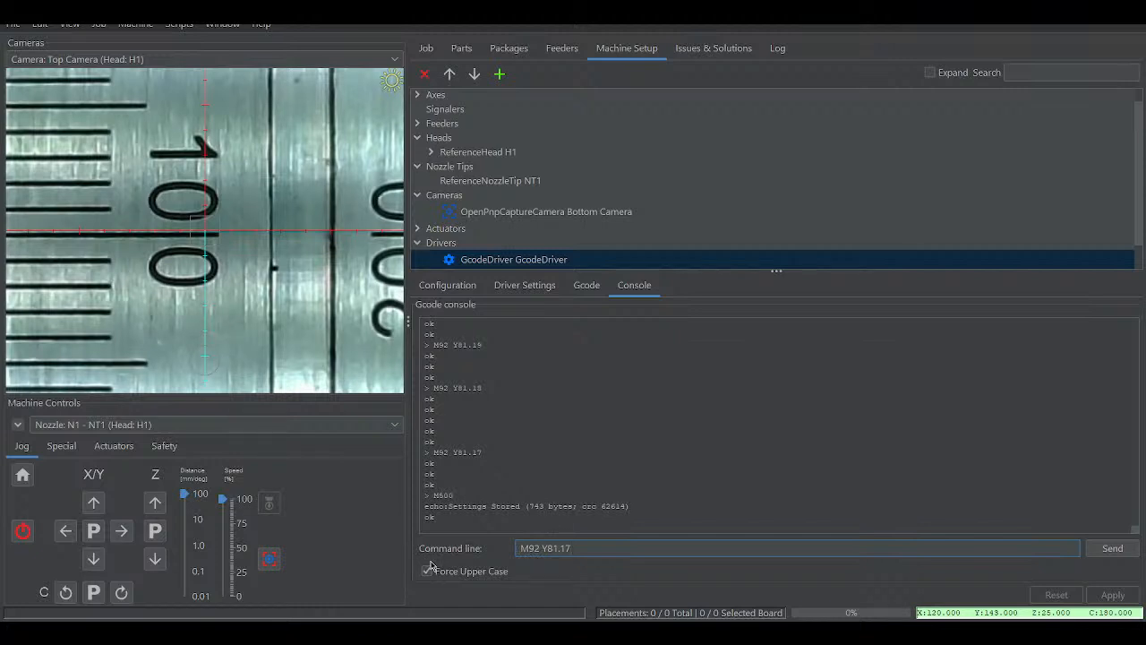
key(BackSpace)
text(81.18)
key(Return)
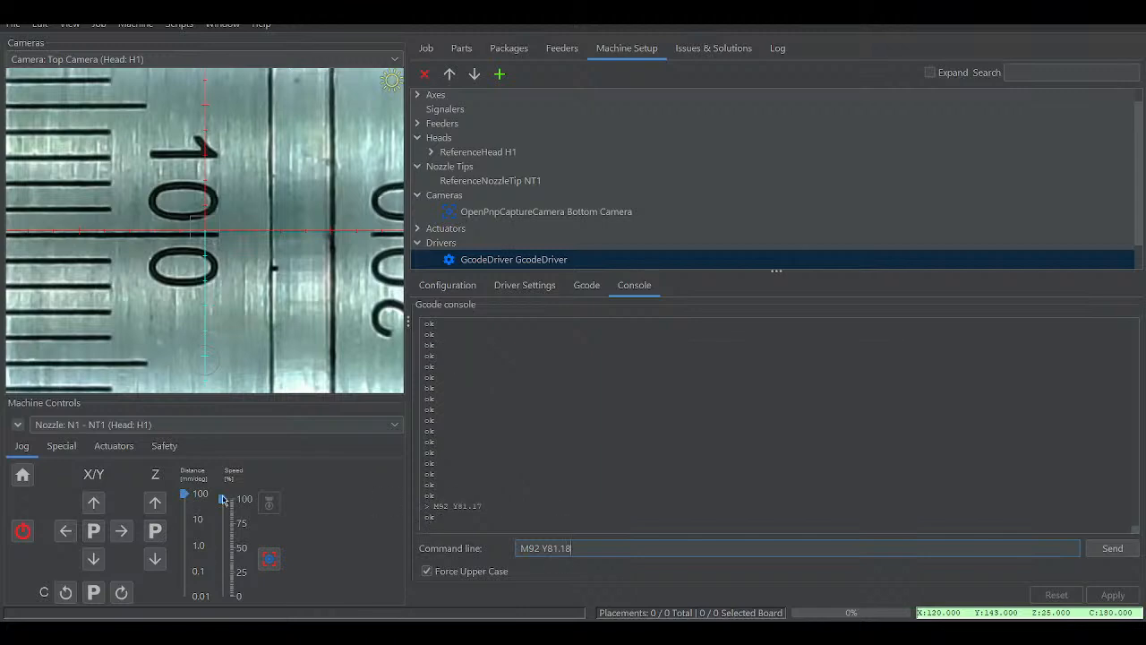
click(95, 559)
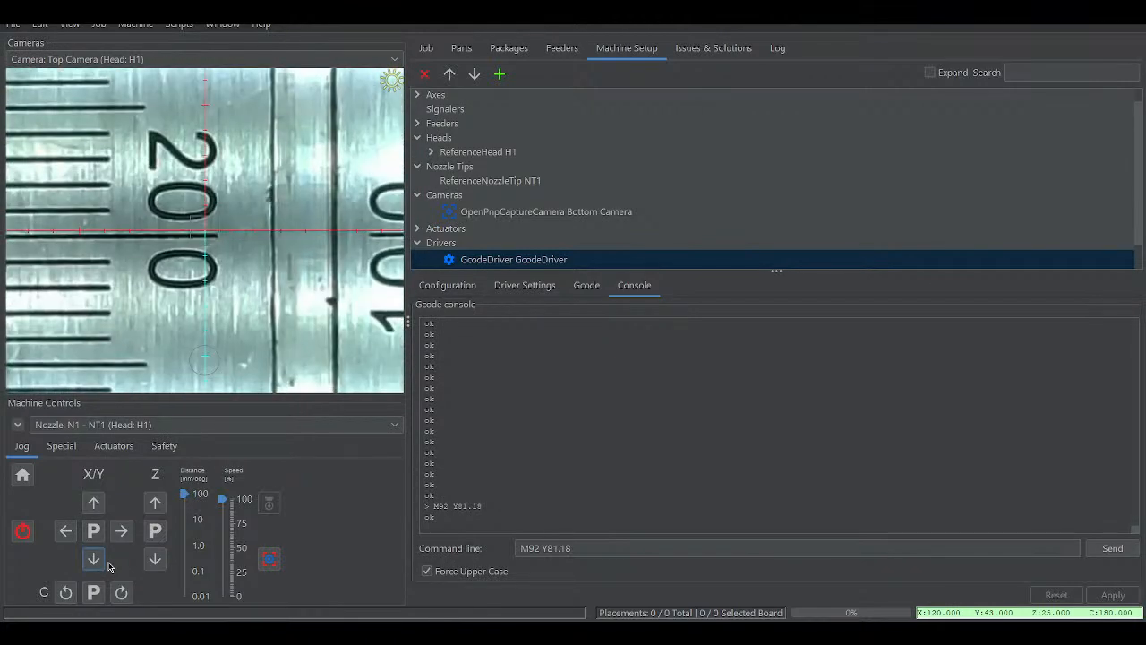
- Jog 100 mm in positive Y back to the ruler's 100 mm line and send M92 Y81.19
click(618, 553)
key(BackSpace)
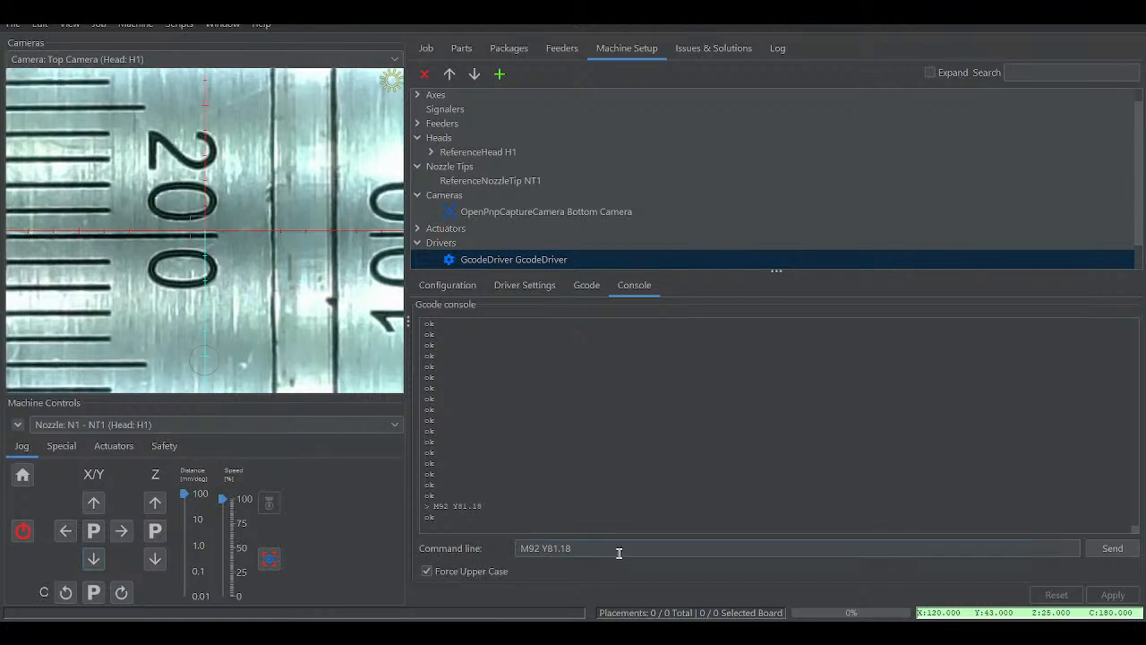
click(97, 503)
click(677, 547)
text(9)
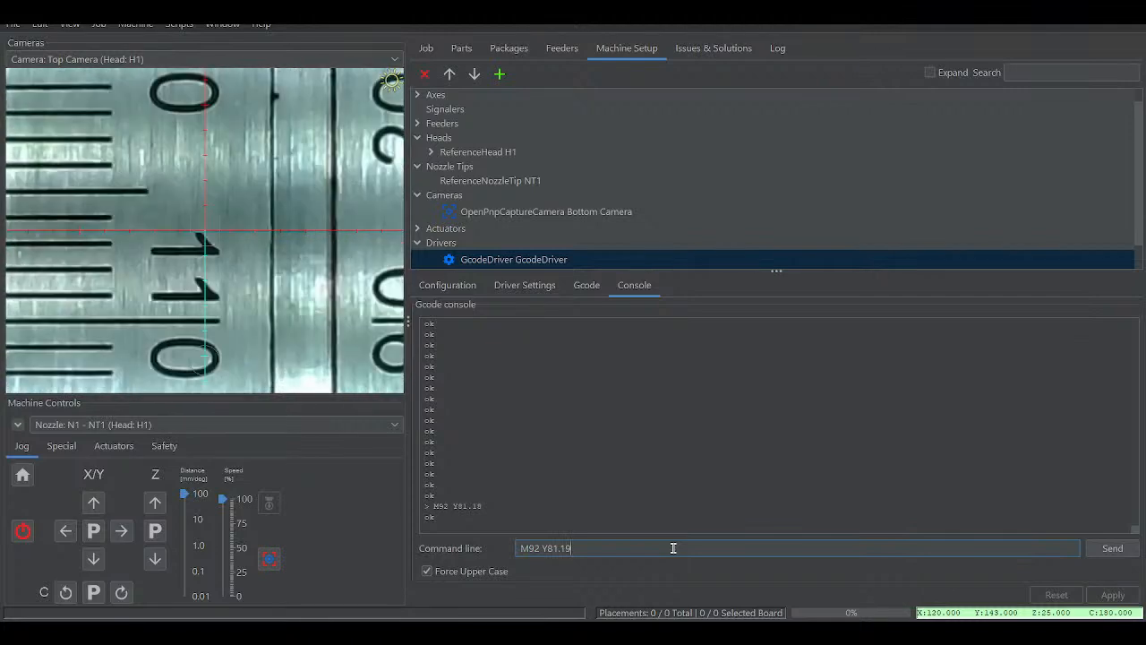
key(Return)
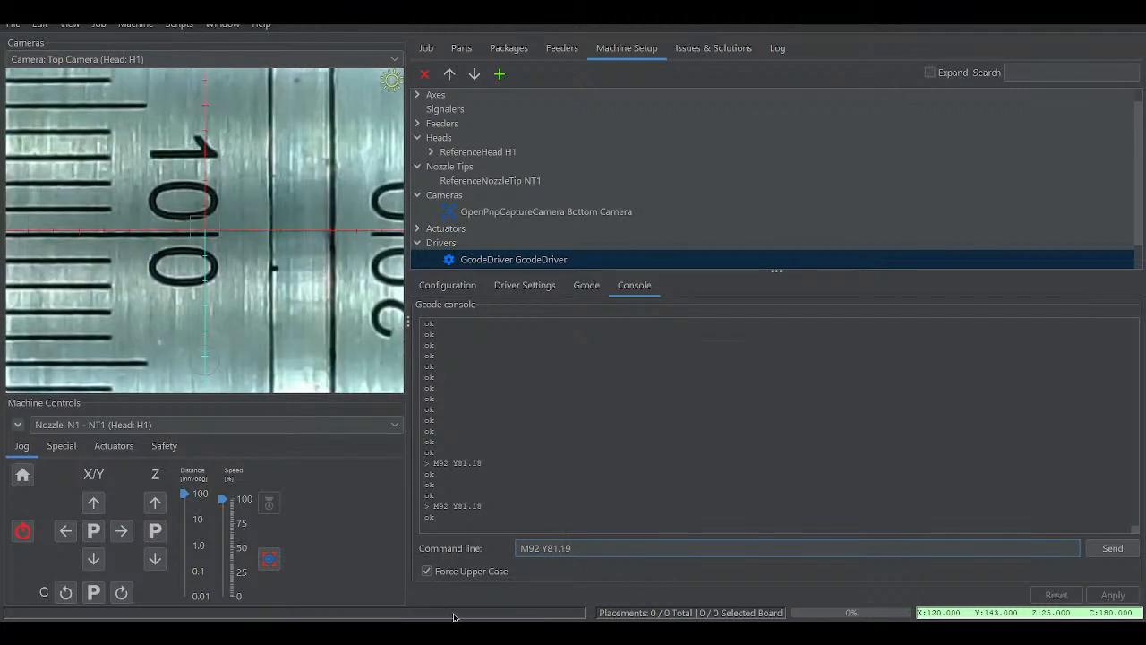
- Check Y travel at M92 Y81.19 with three 100 mm jogs between the ruler's 100 mm and 200 mm lines
click(95, 558)
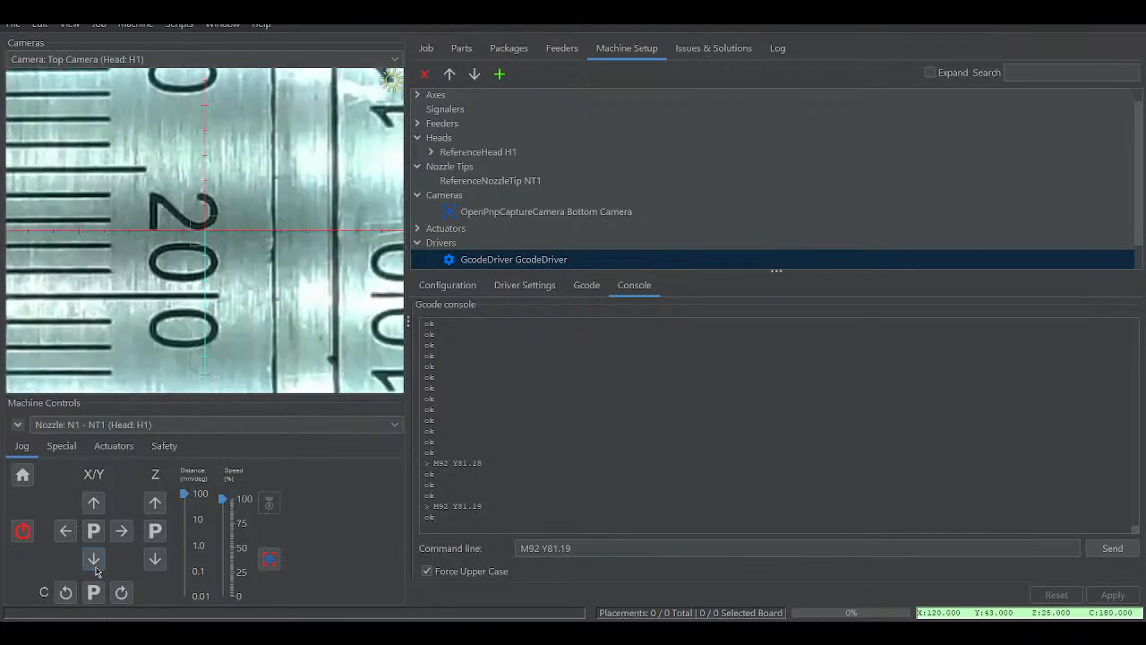
click(94, 504)
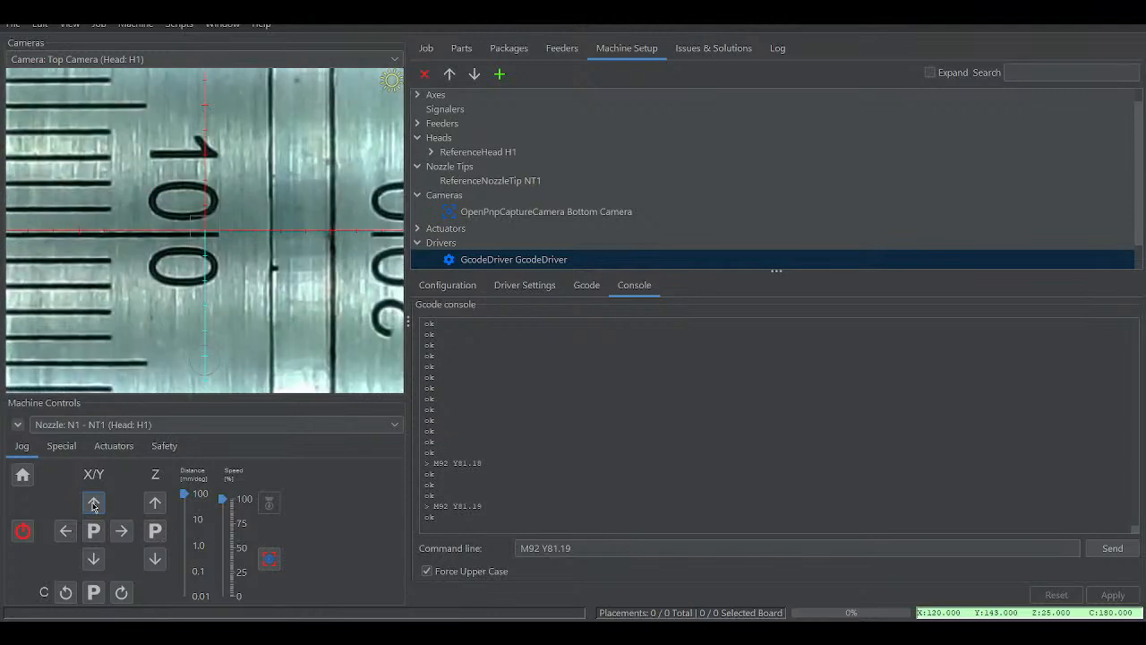
click(94, 559)
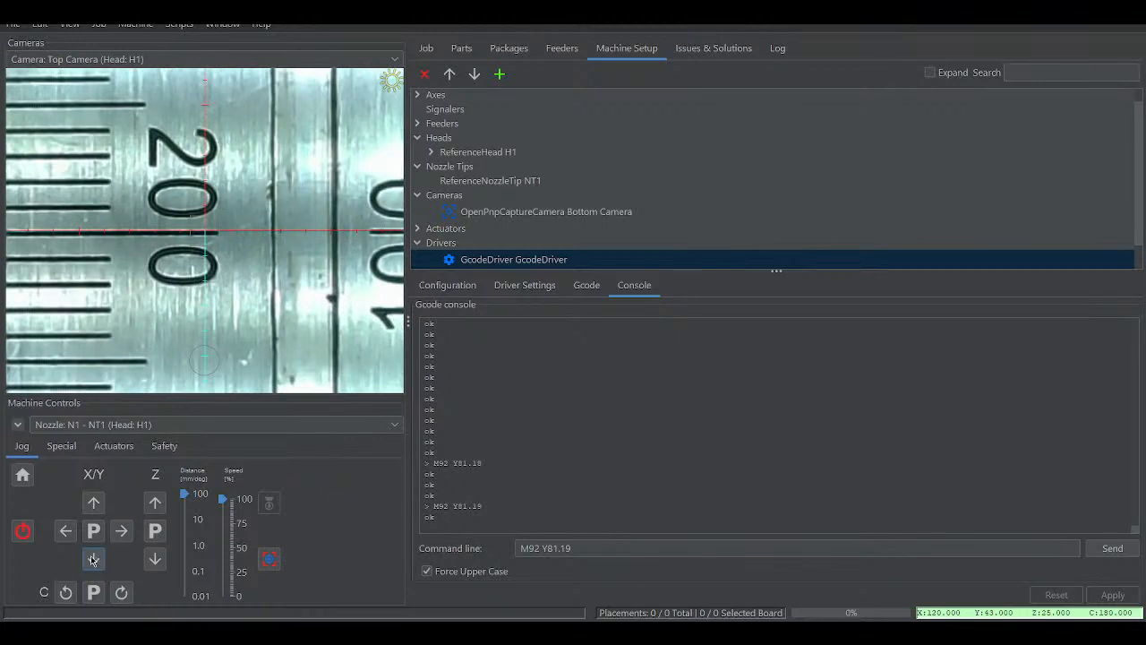
- Save the calibrated steps per millimetre to the controller by sending M500
drag(587, 548, 440, 550)
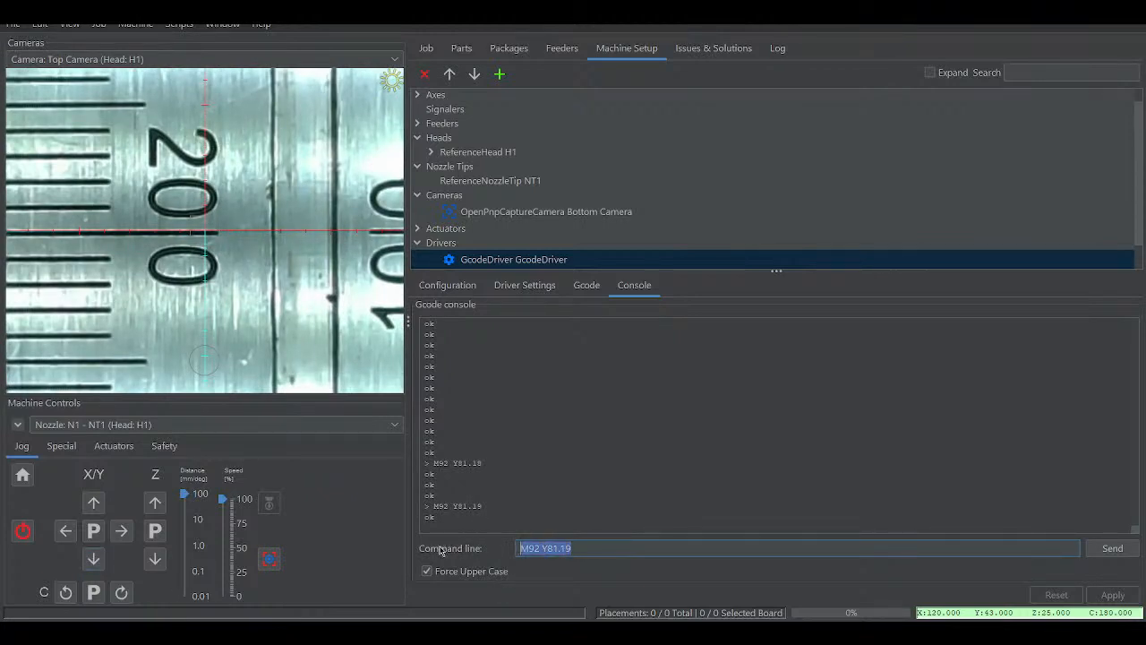
text(M500)
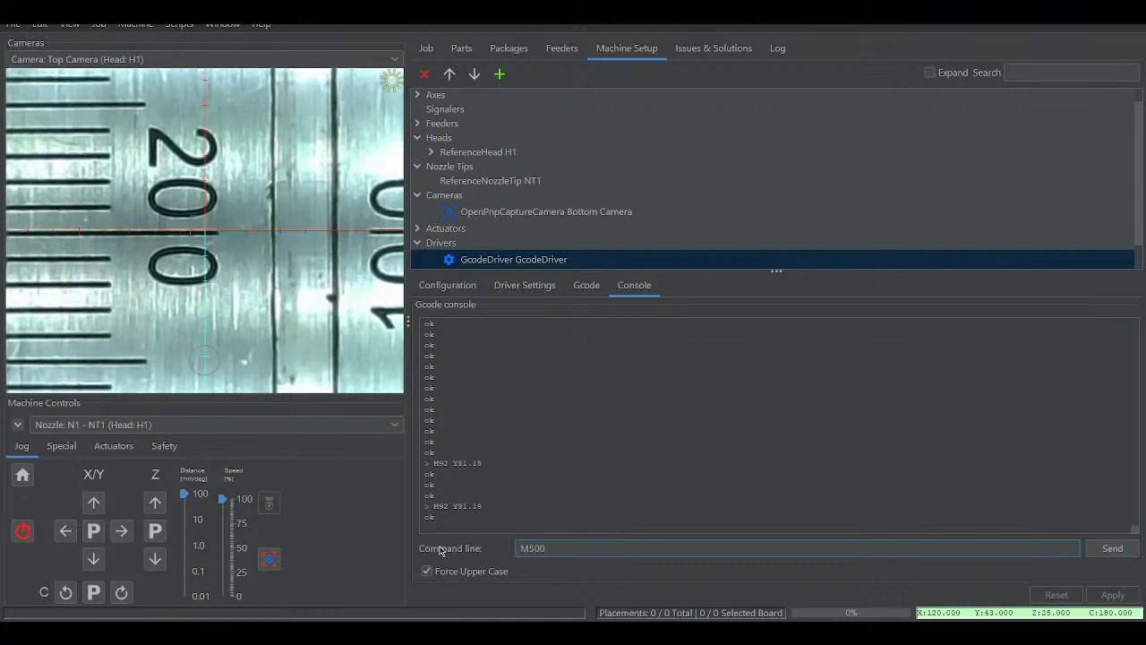
key(Return)
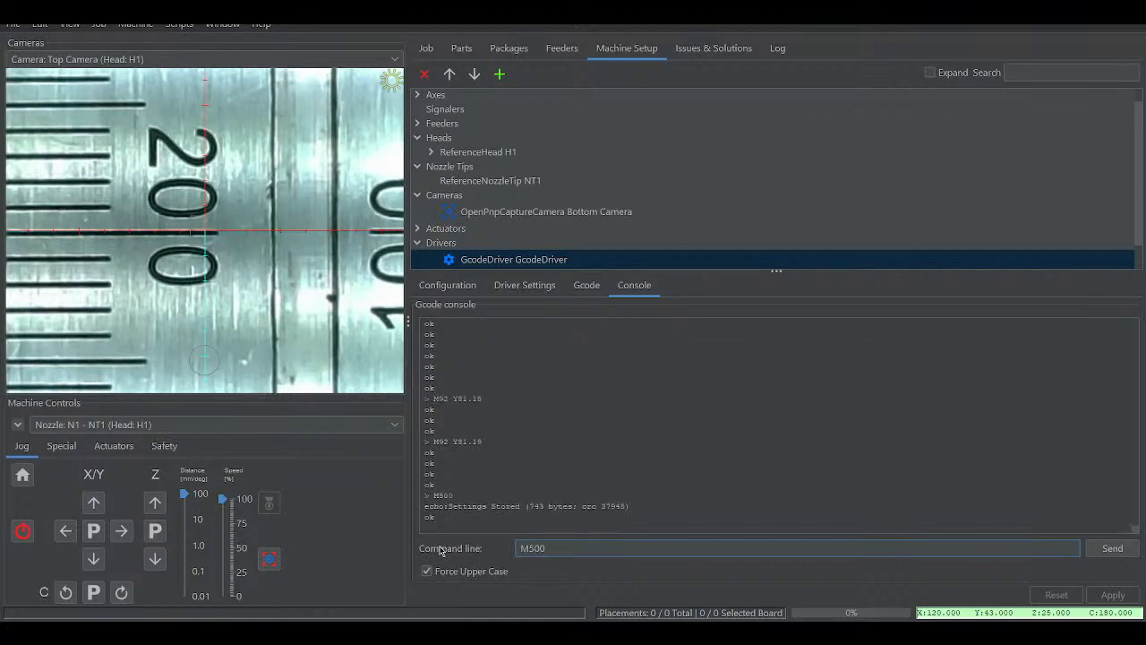
- Send M92 without parameters to read back the steps per millimetre and clear the command line
key(BackSpace)
key(BackSpace)
key(BackSpace)
key(BackSpace)
text(m92)
key(Return)
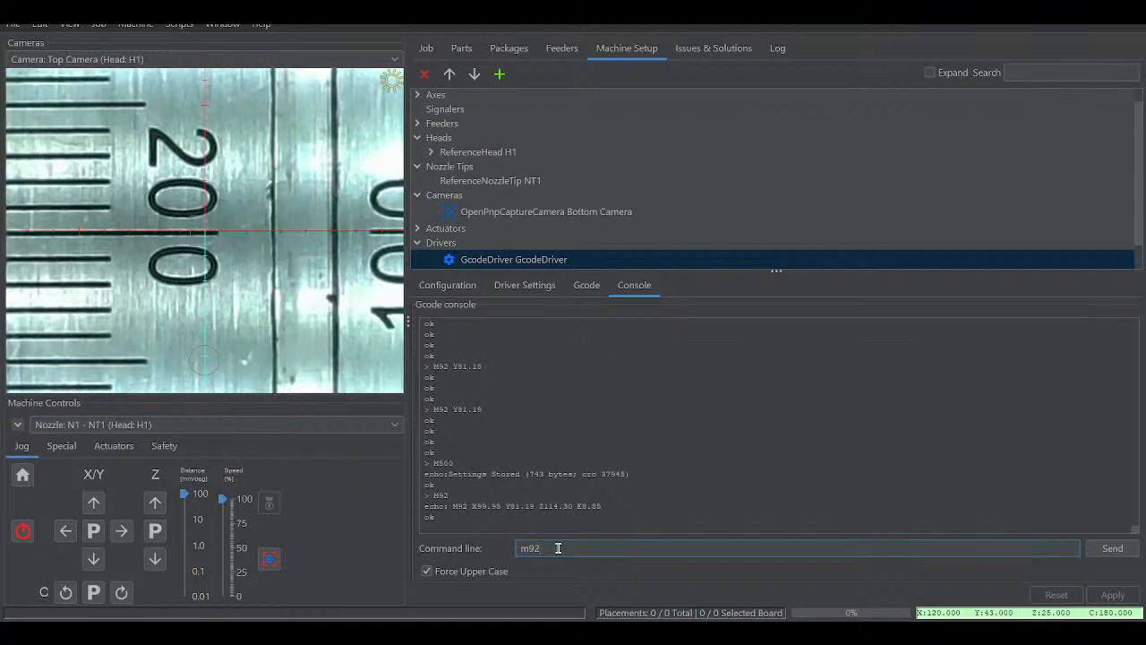
key(BackSpace)
key(BackSpace)
key(BackSpace)
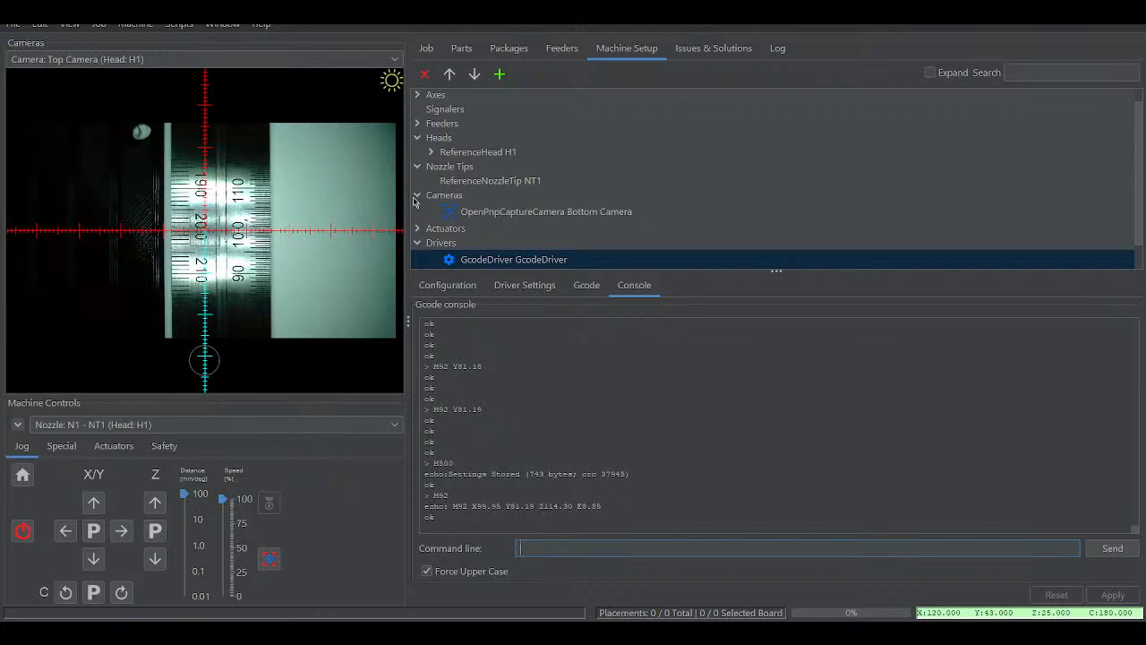
- Examine the bottom camera's units per pixel settings and calibration instructions in its general configuration
click(470, 215)
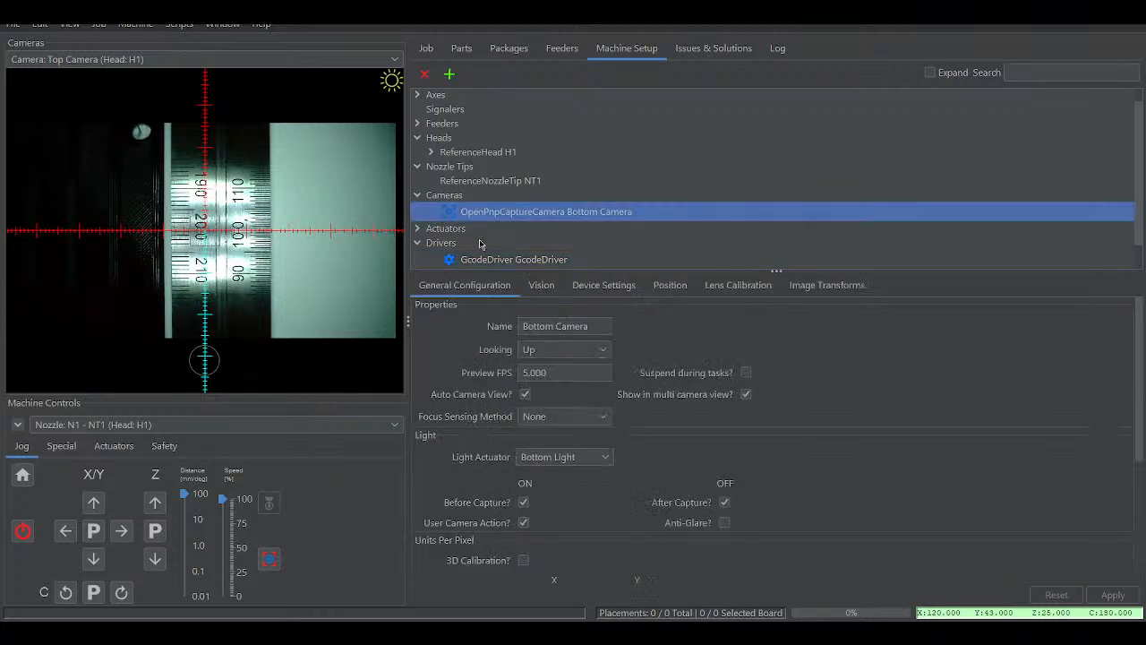
scroll(889, 519, down, 5)
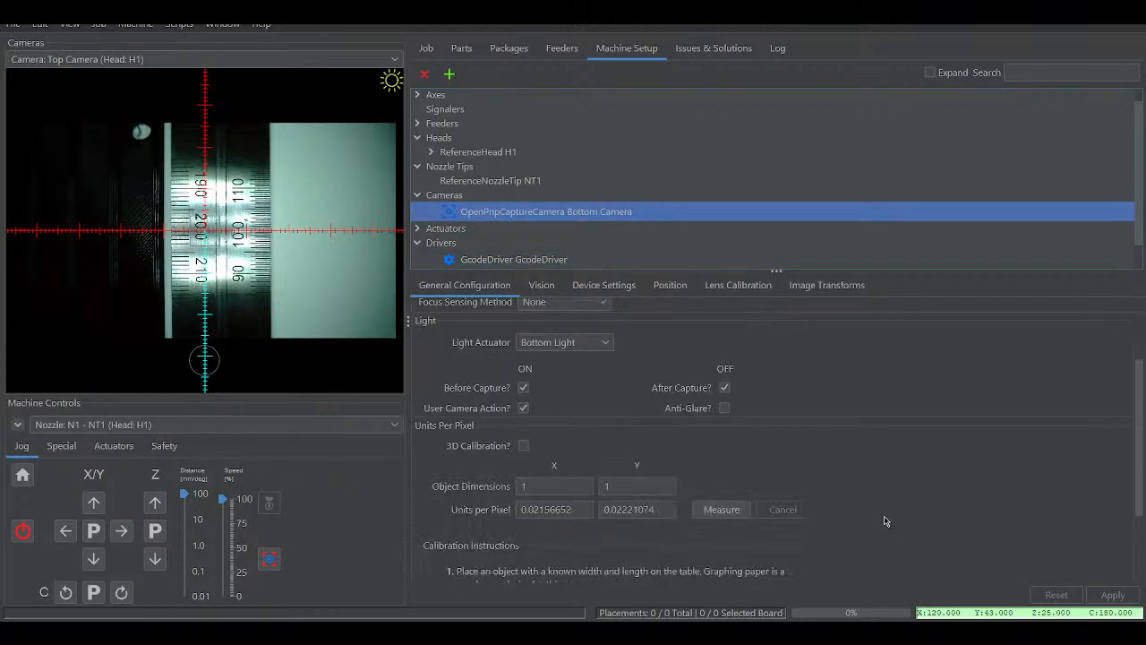
scroll(881, 519, down, 2)
scroll(882, 519, up, 2)
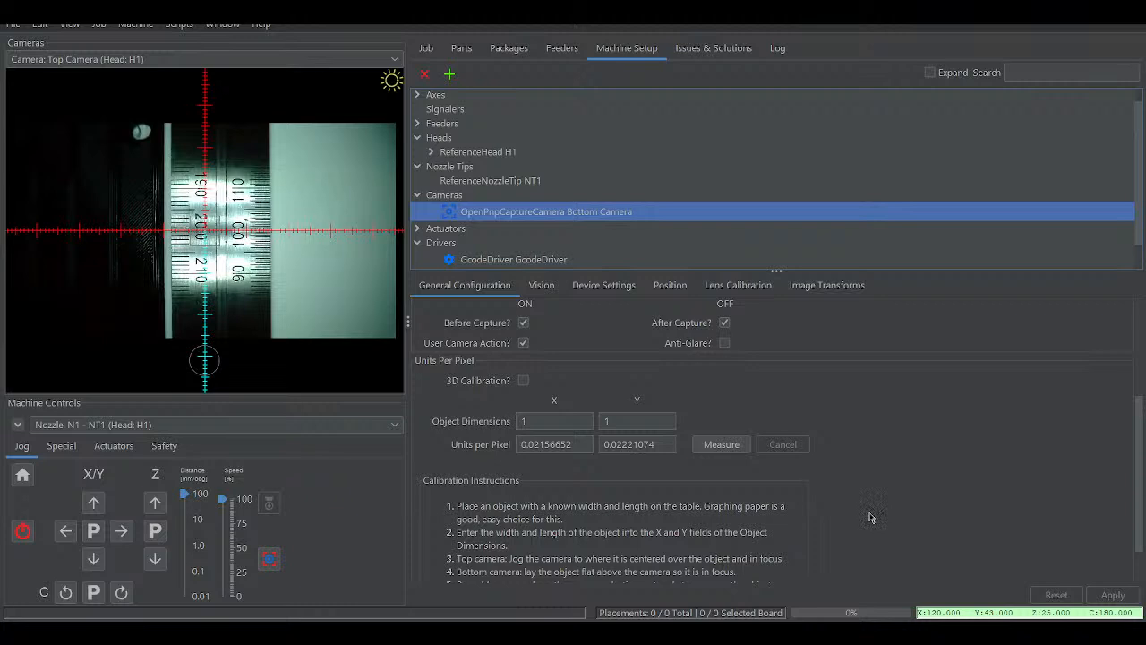
scroll(527, 184, down, 1)
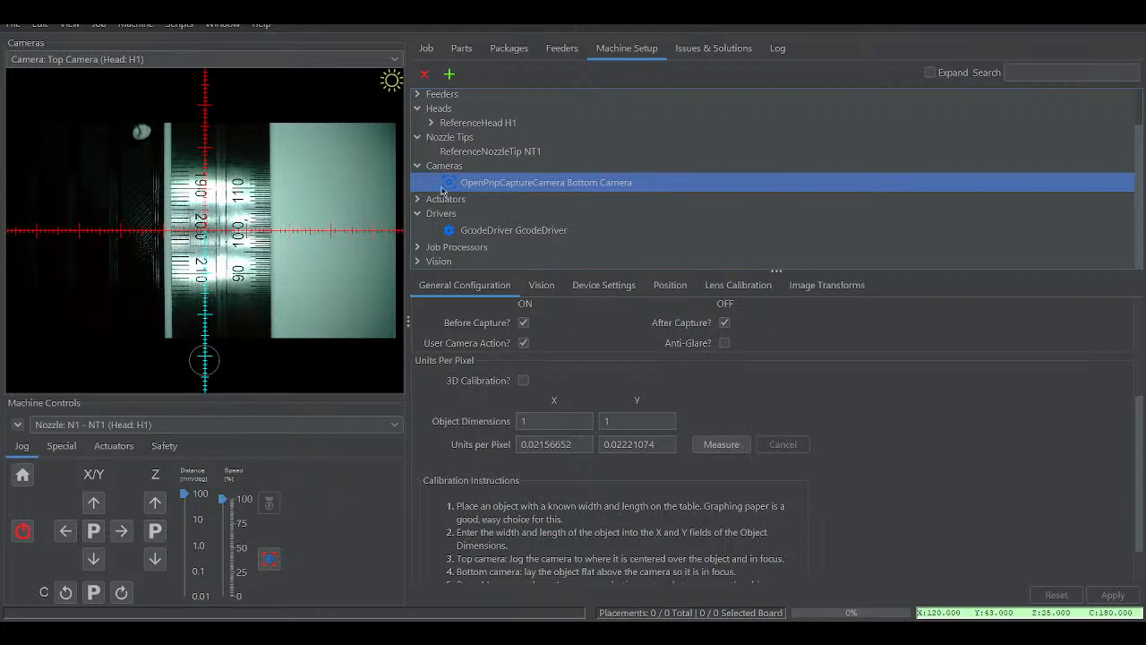
scroll(441, 189, up, 1)
scroll(441, 190, up, 1)
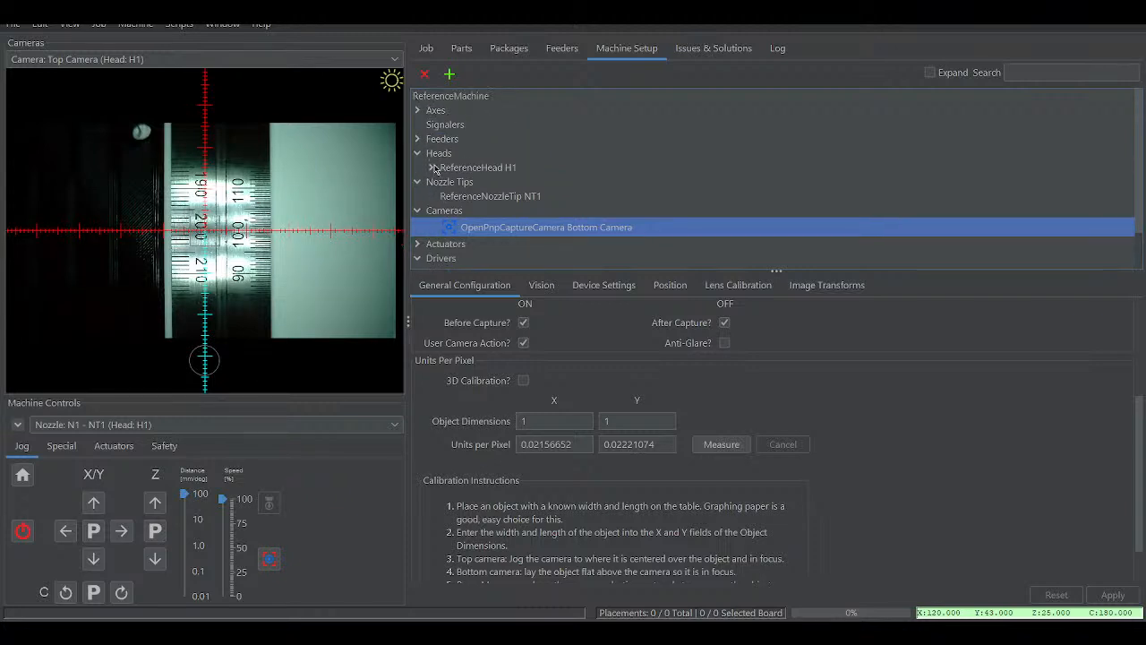
- Examine the units per pixel settings of the top camera on head H1
click(432, 168)
click(445, 196)
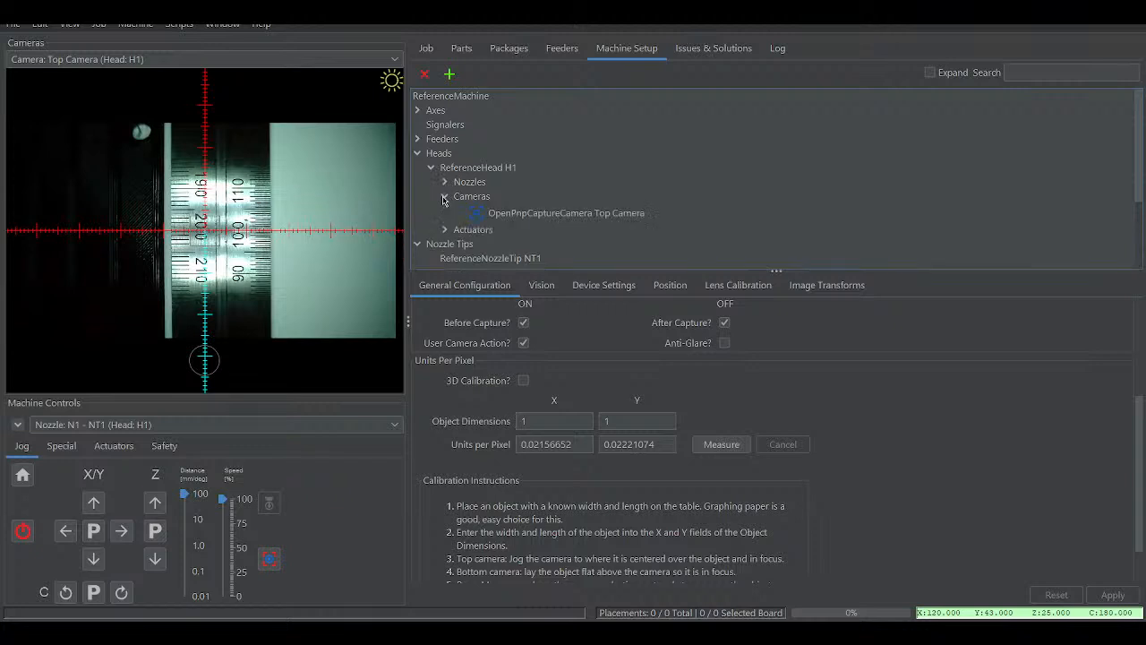
click(500, 218)
scroll(784, 450, down, 5)
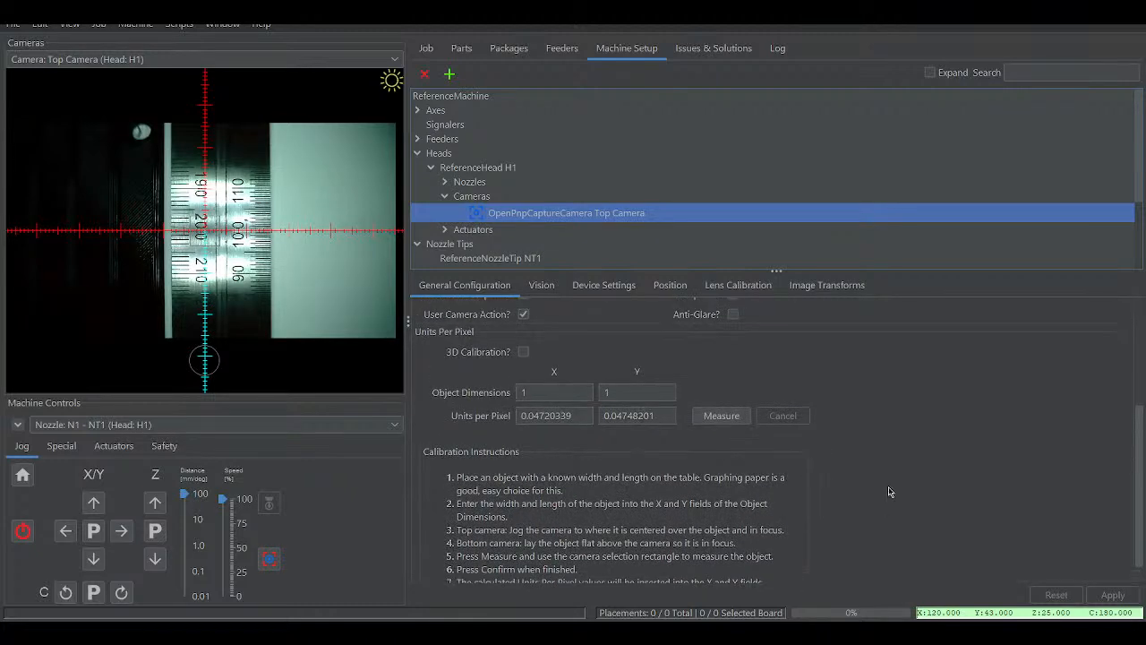
scroll(889, 491, up, 5)
scroll(594, 192, down, 3)
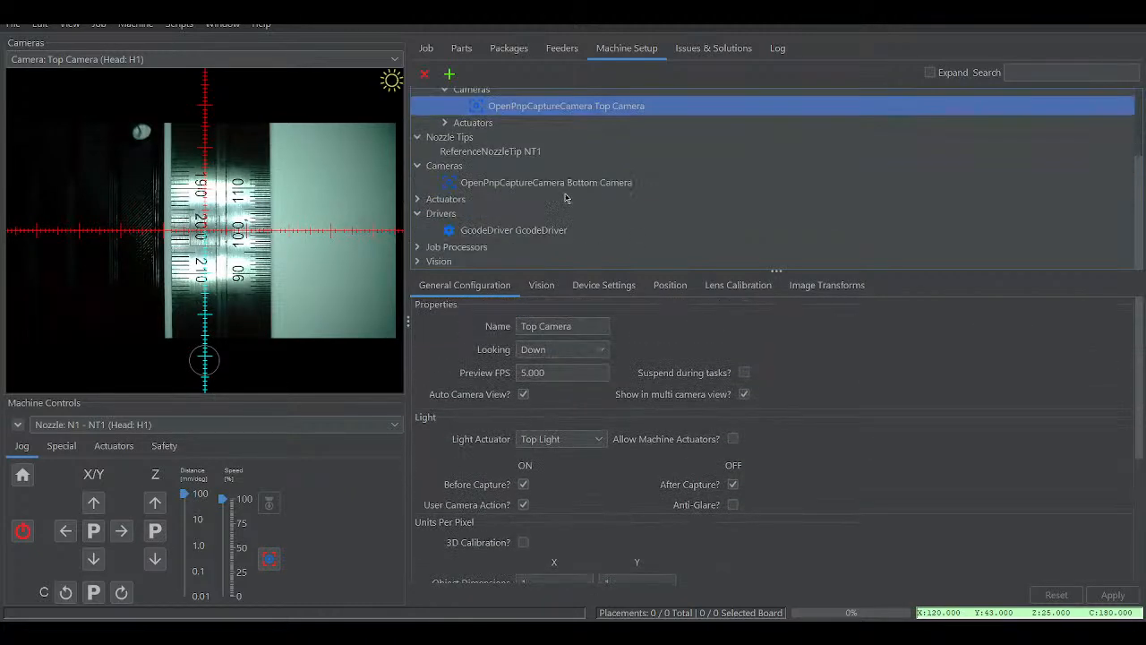
- Return to the bottom camera's general configuration and review its X and Y units per pixel
click(508, 184)
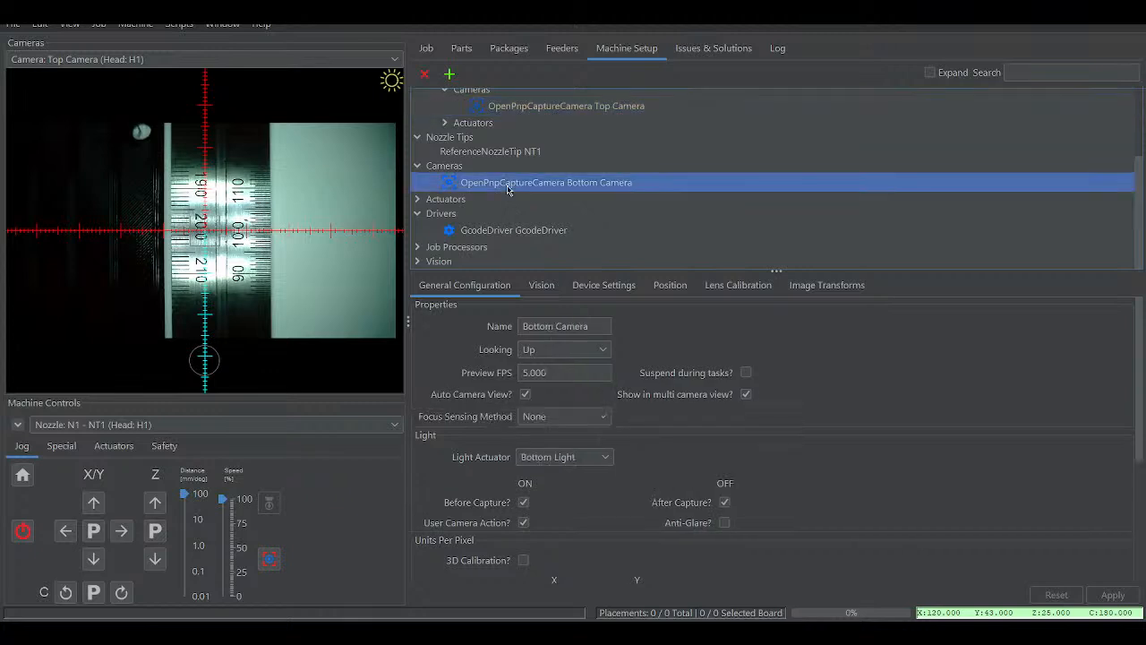
scroll(828, 463, down, 3)
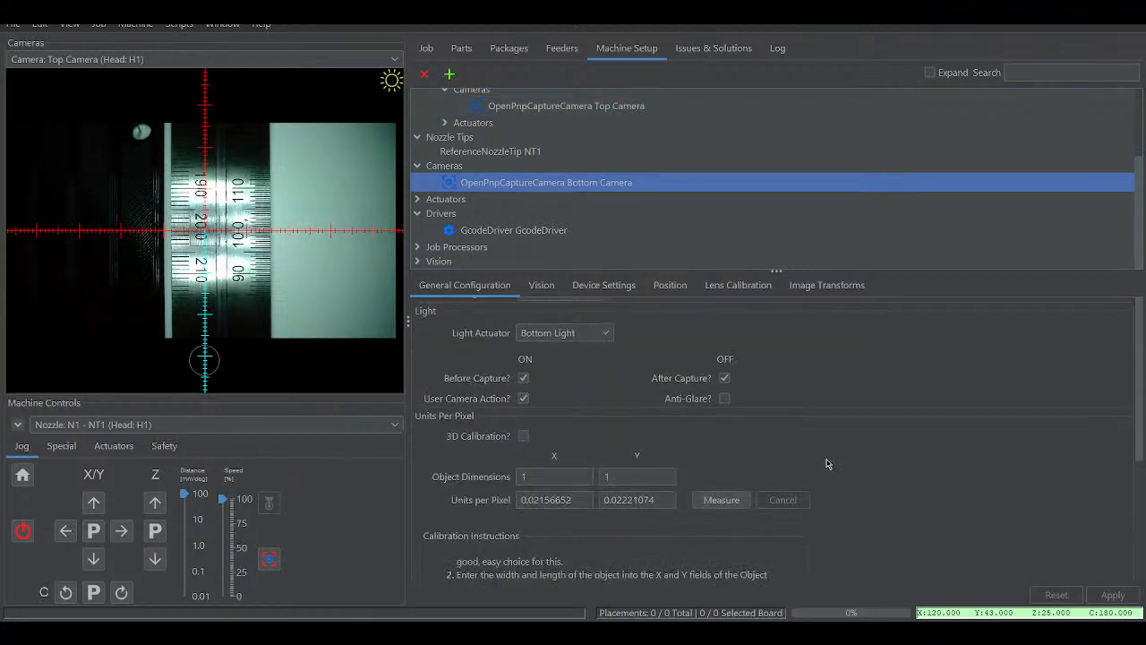
scroll(827, 463, down, 3)
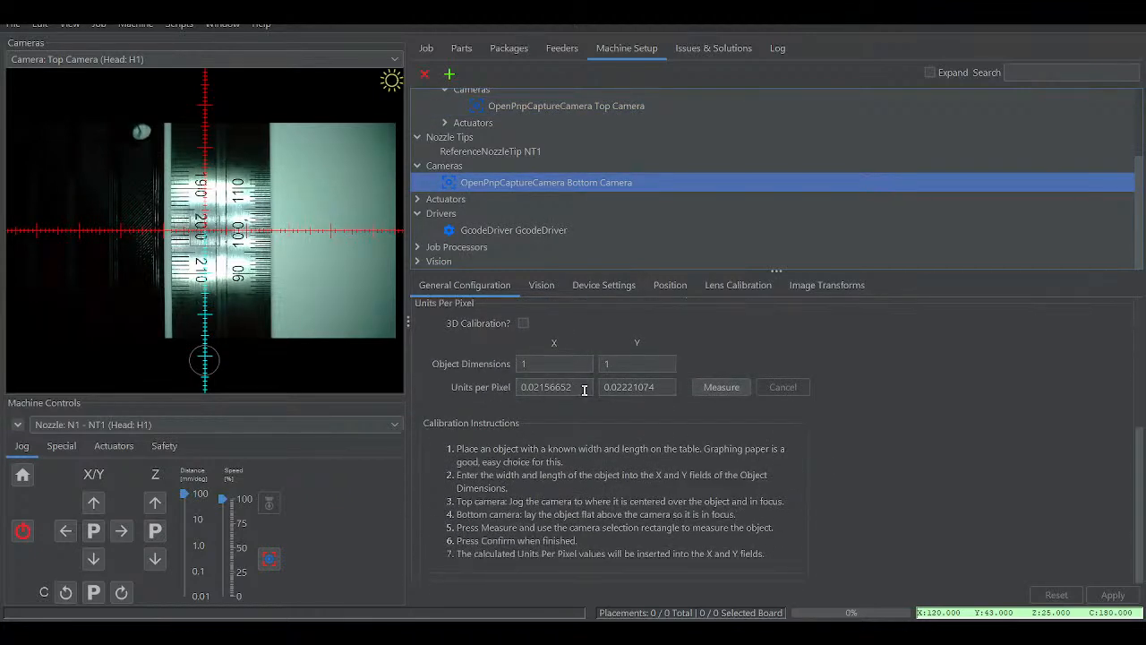
scroll(856, 483, up, 2)
scroll(857, 481, up, 5)
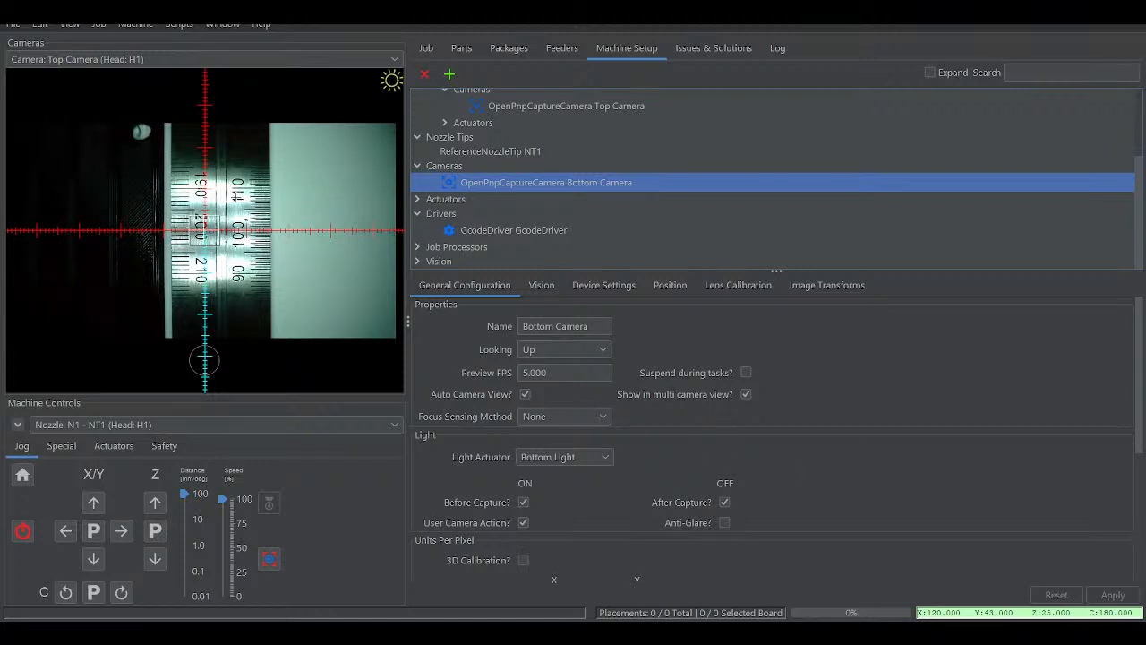
- Move the top camera along the ruler directly from its live view, centring it on the 120 mm mark
drag(234, 200, 237, 186)
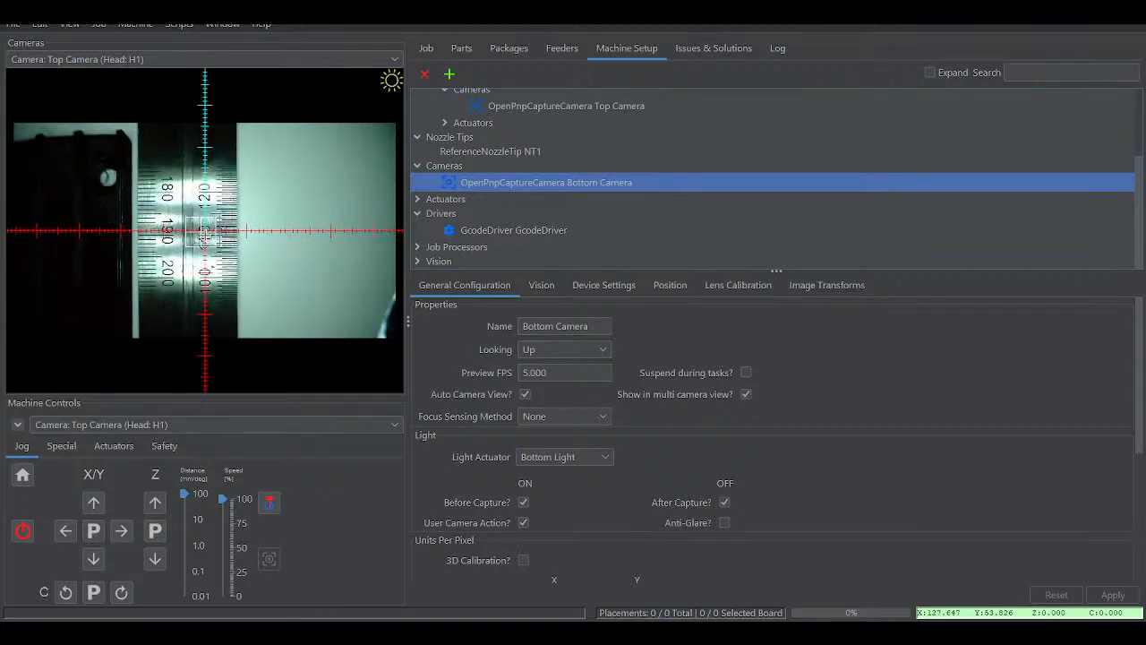
drag(205, 233, 205, 237)
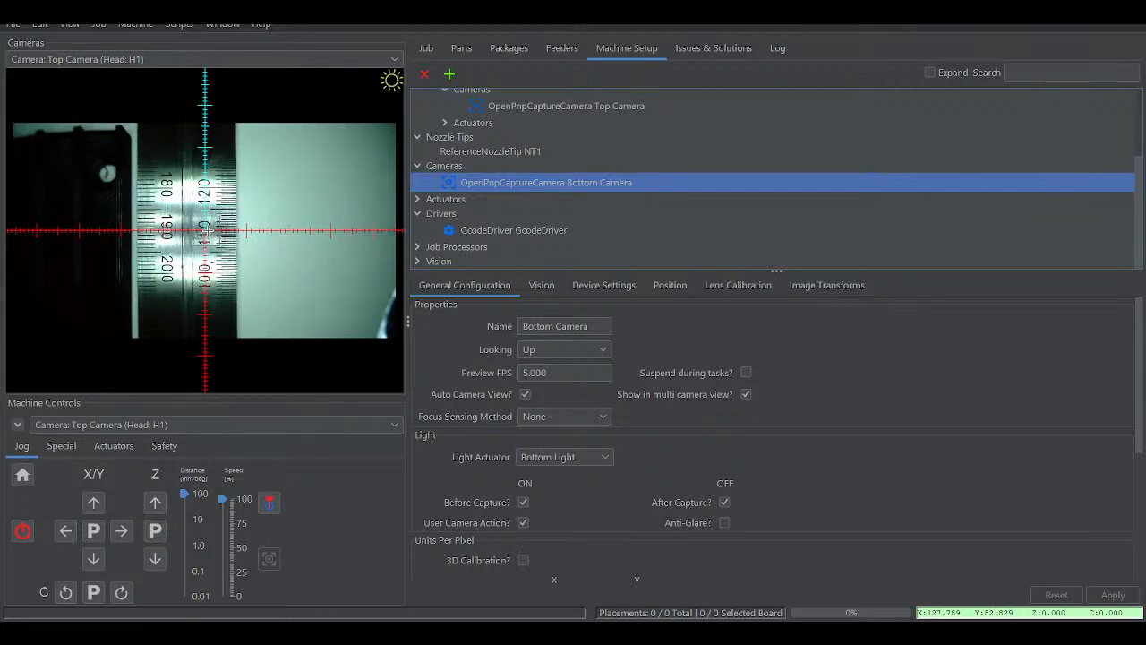
drag(205, 233, 206, 186)
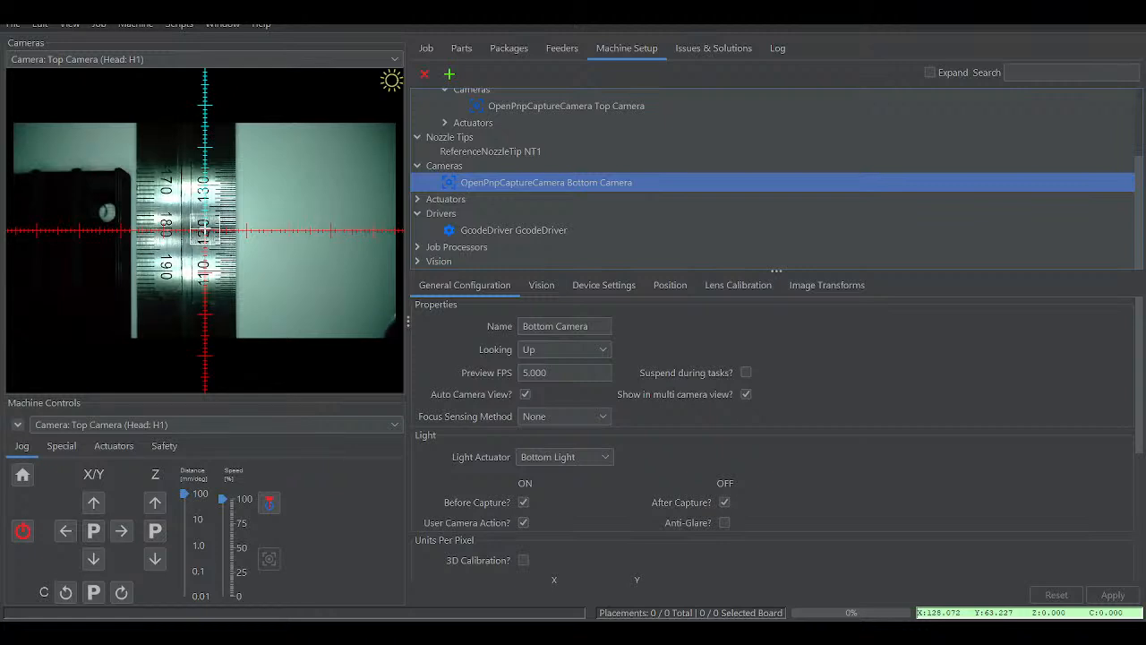
click(205, 228)
- Jog the top camera 10 mm in negative Y and move it beside the ruler to about X 141, Y 68
click(197, 519)
click(93, 557)
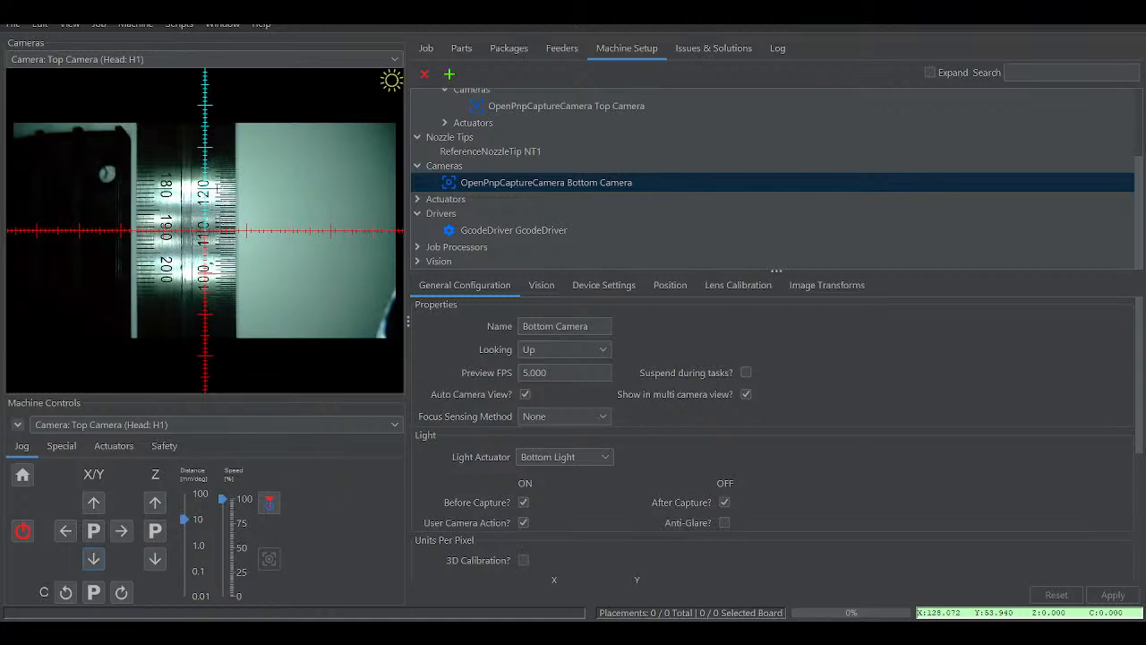
shift+click(259, 172)
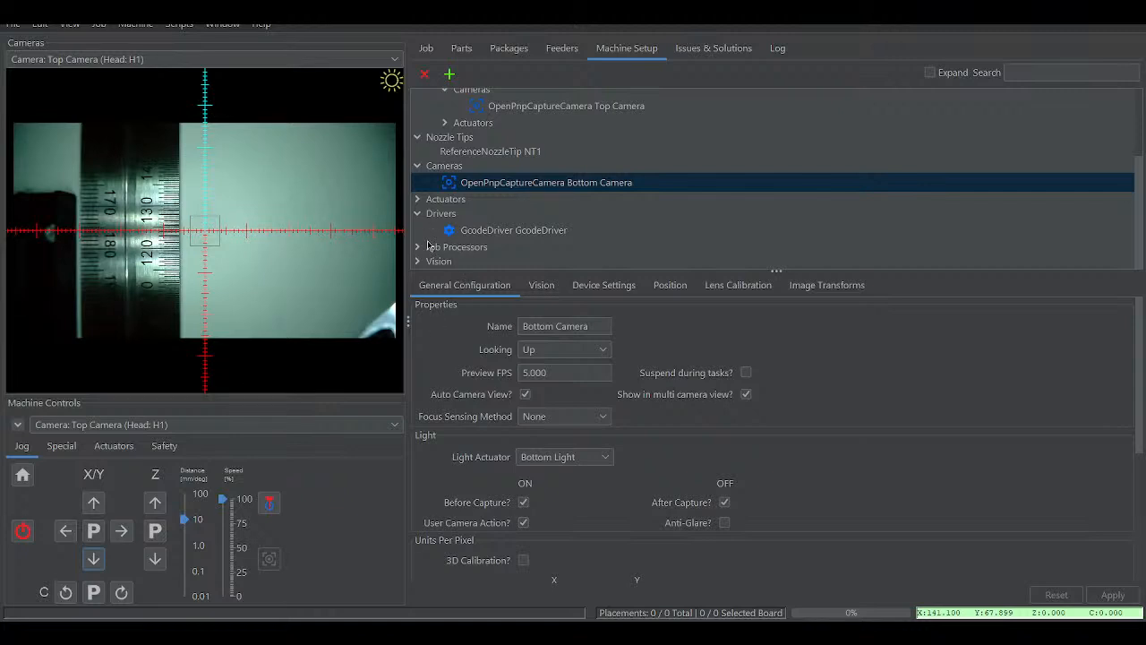
- Open the bottom camera's position settings and show all camera views in the horizontal layout
click(477, 152)
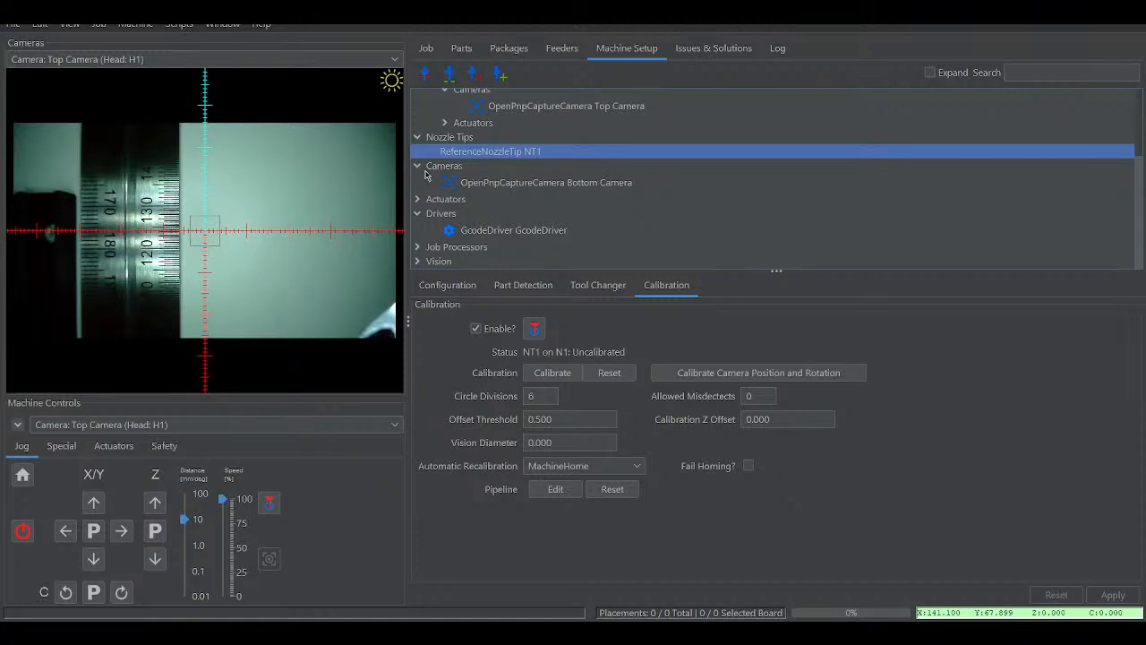
click(485, 185)
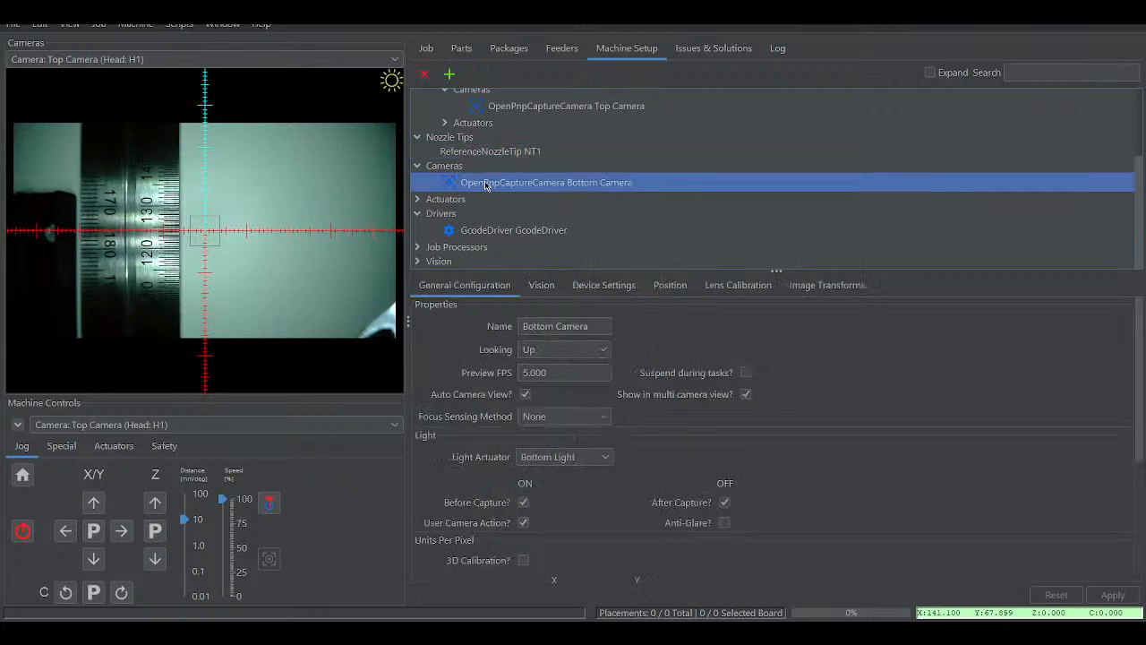
click(668, 286)
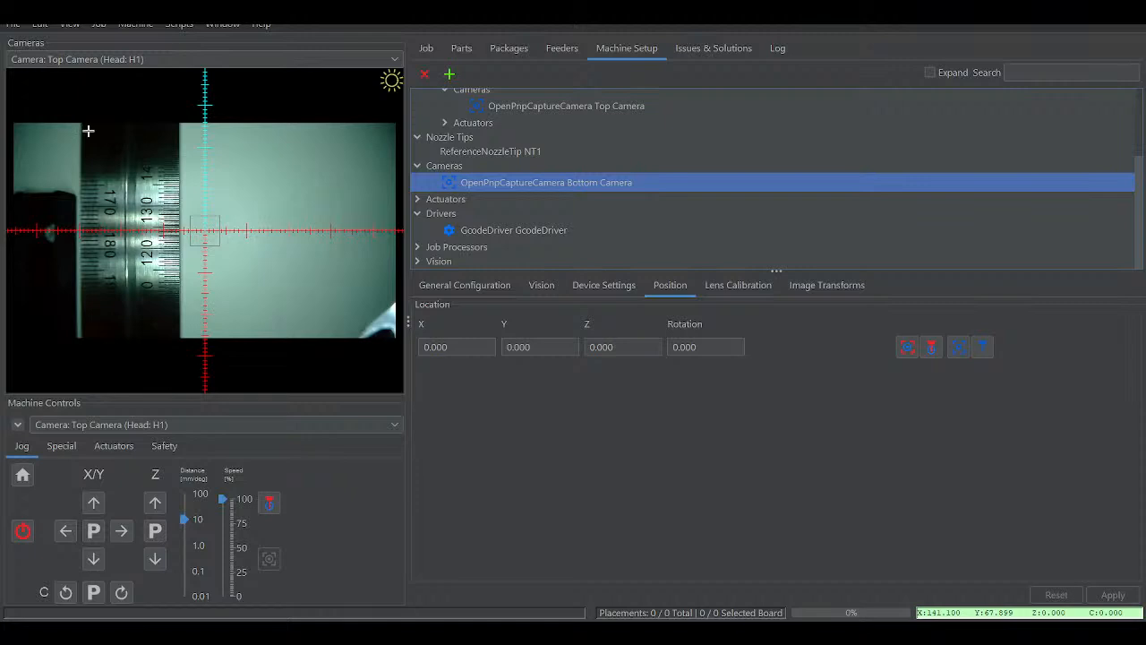
click(36, 60)
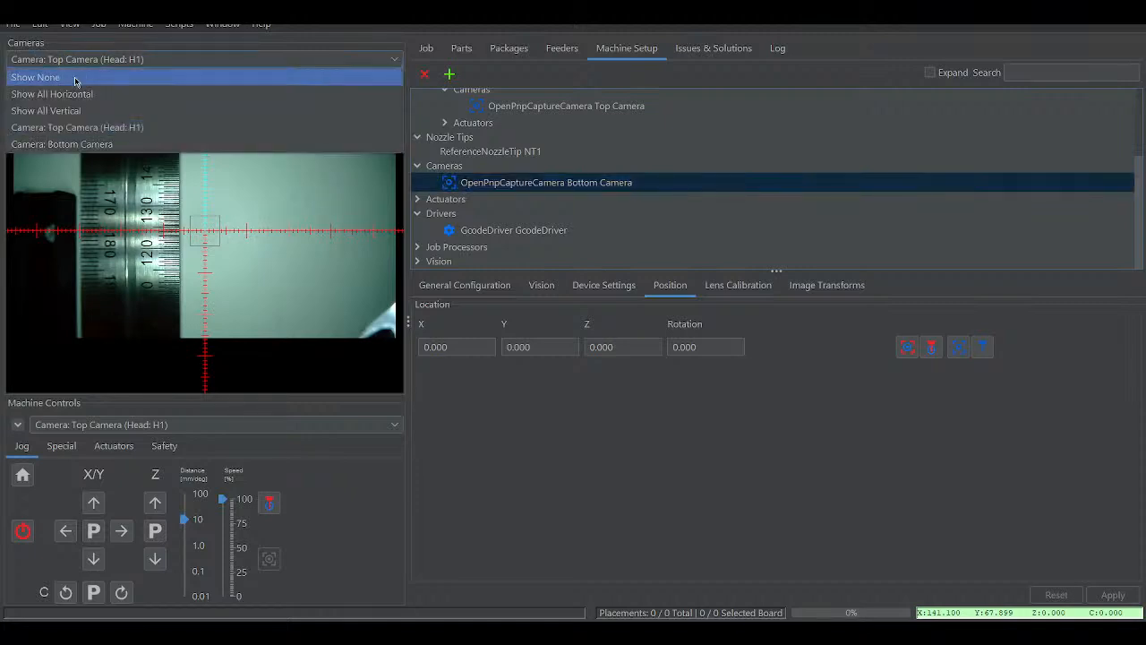
click(70, 94)
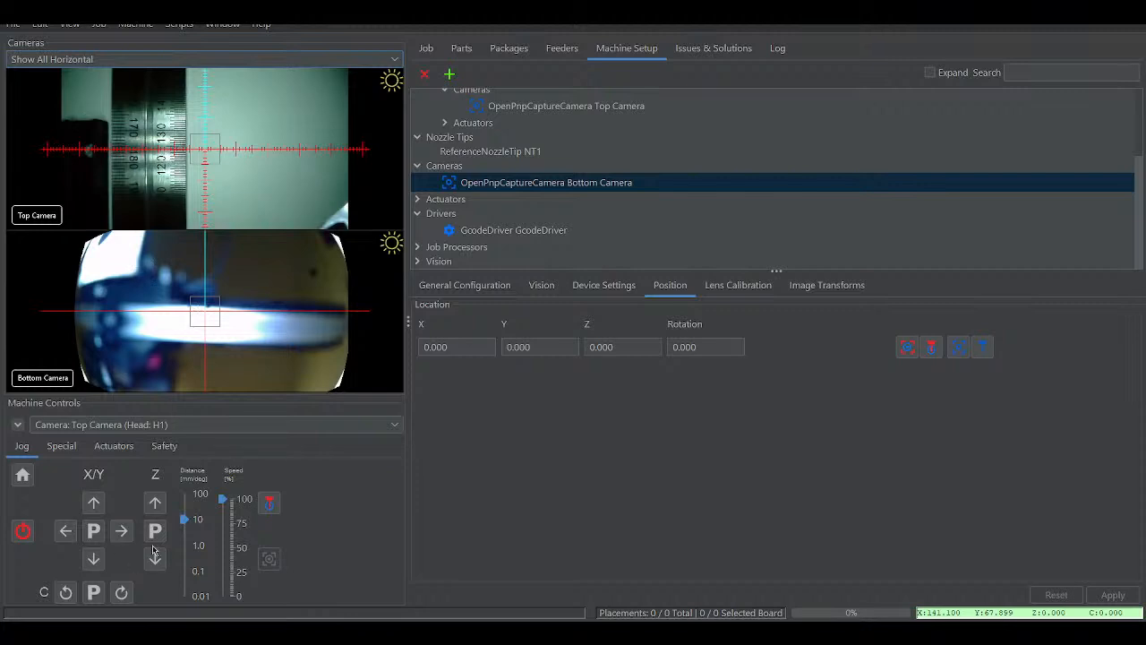
- Jog the head in 100 mm and 10 mm increments to about X 221.1, Y 117.9, bringing the nozzle over the bottom camera
key(ctrl+plus)
click(122, 532)
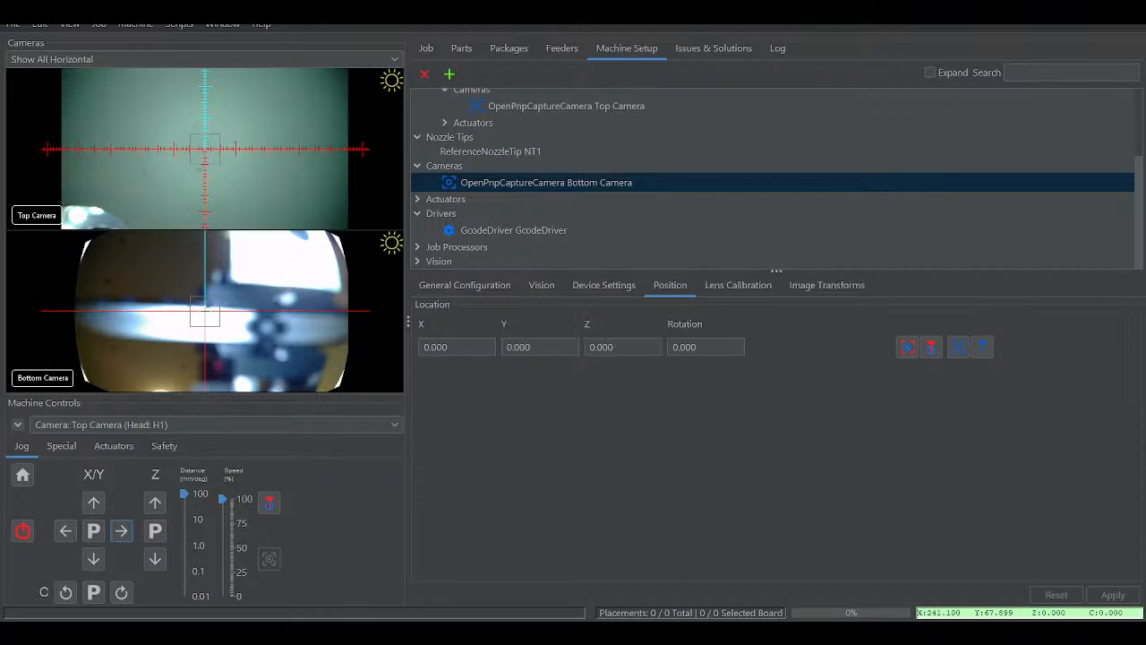
click(195, 520)
click(67, 530)
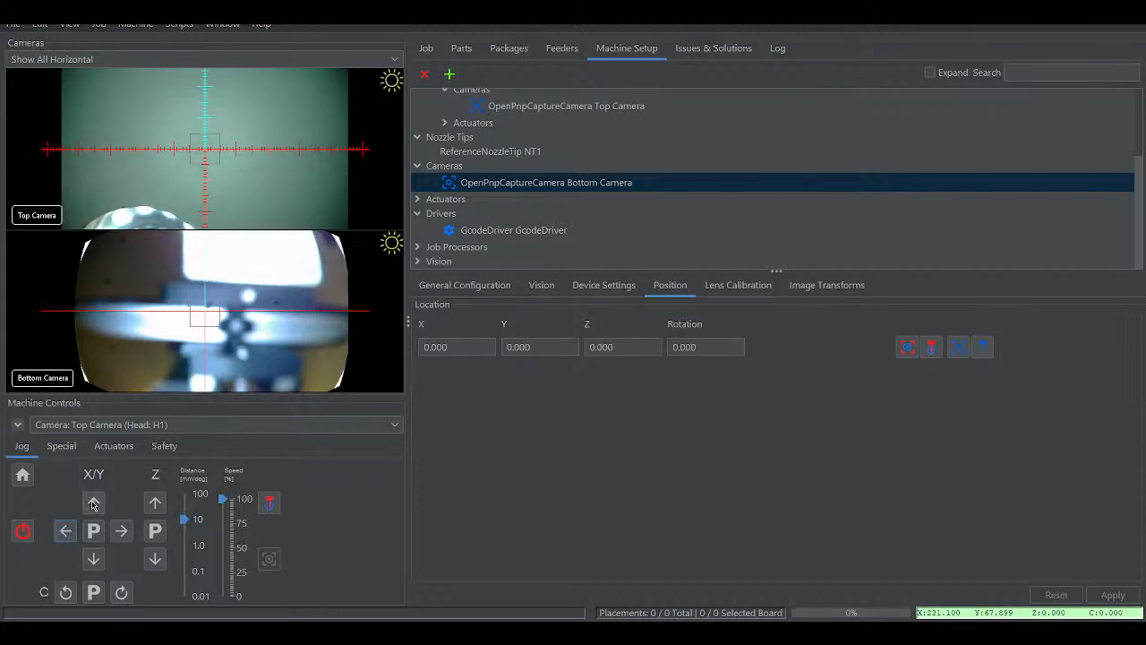
click(93, 503)
click(93, 503)
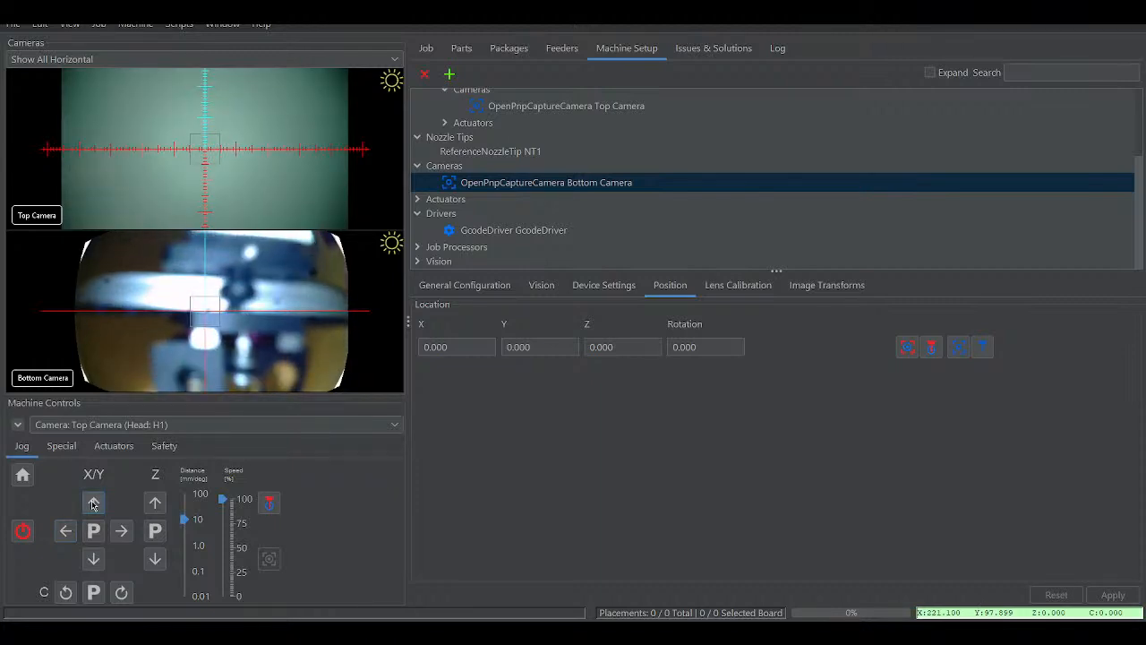
click(94, 503)
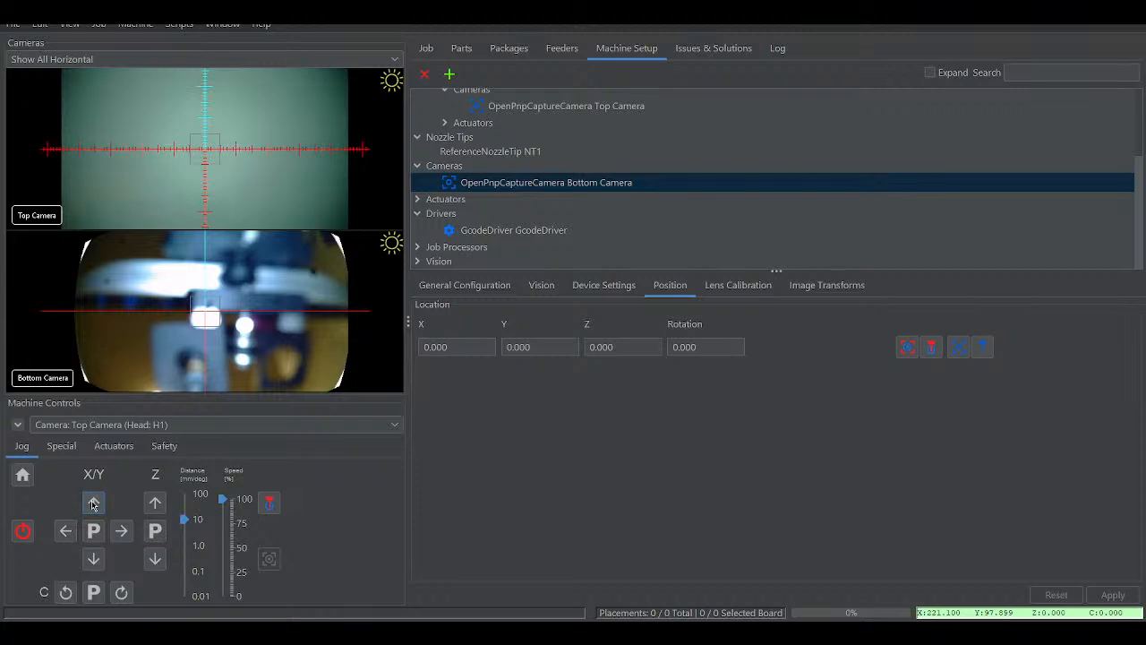
click(93, 503)
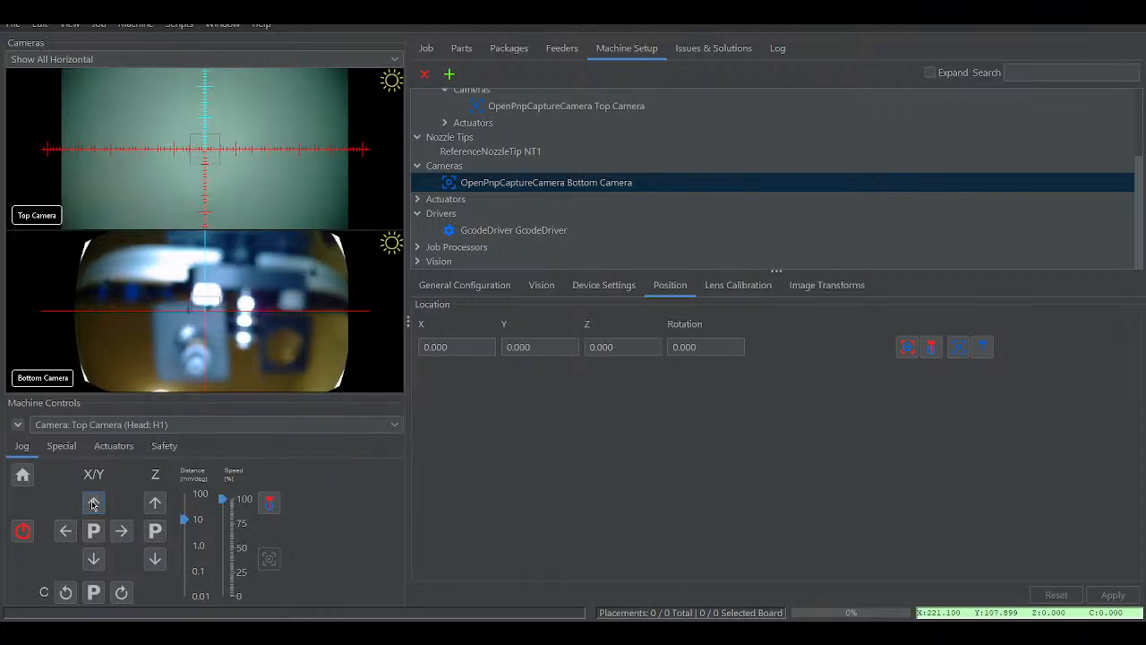
click(93, 503)
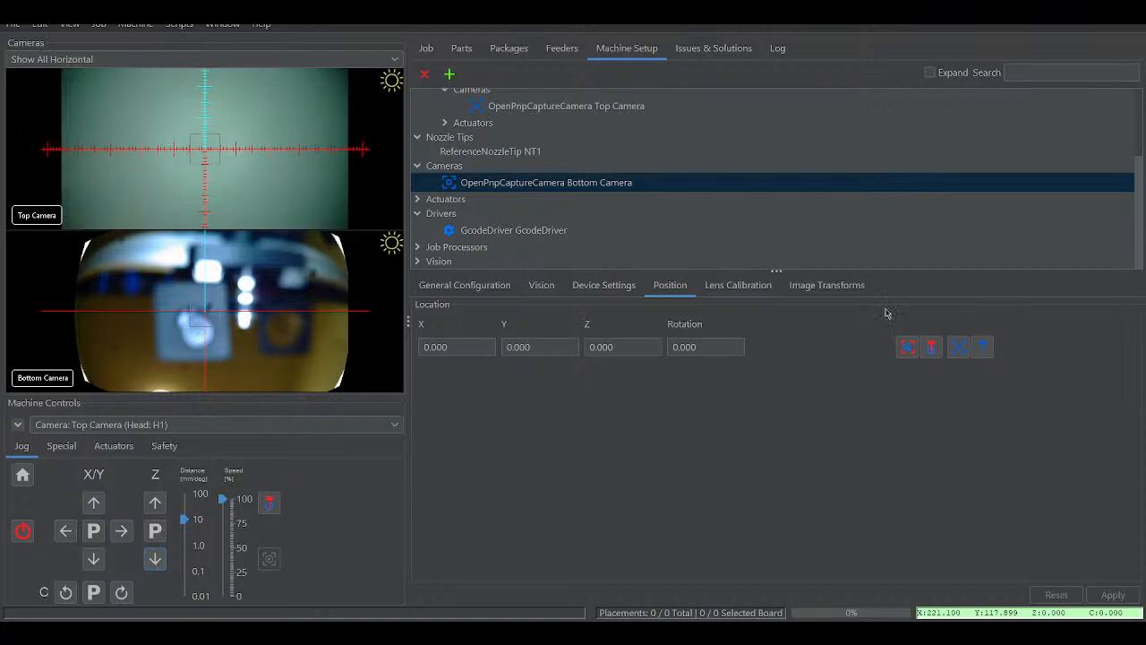
- Capture the nozzle's current position as the bottom camera's location, apply it, and dismiss the communication timeout error
click(983, 347)
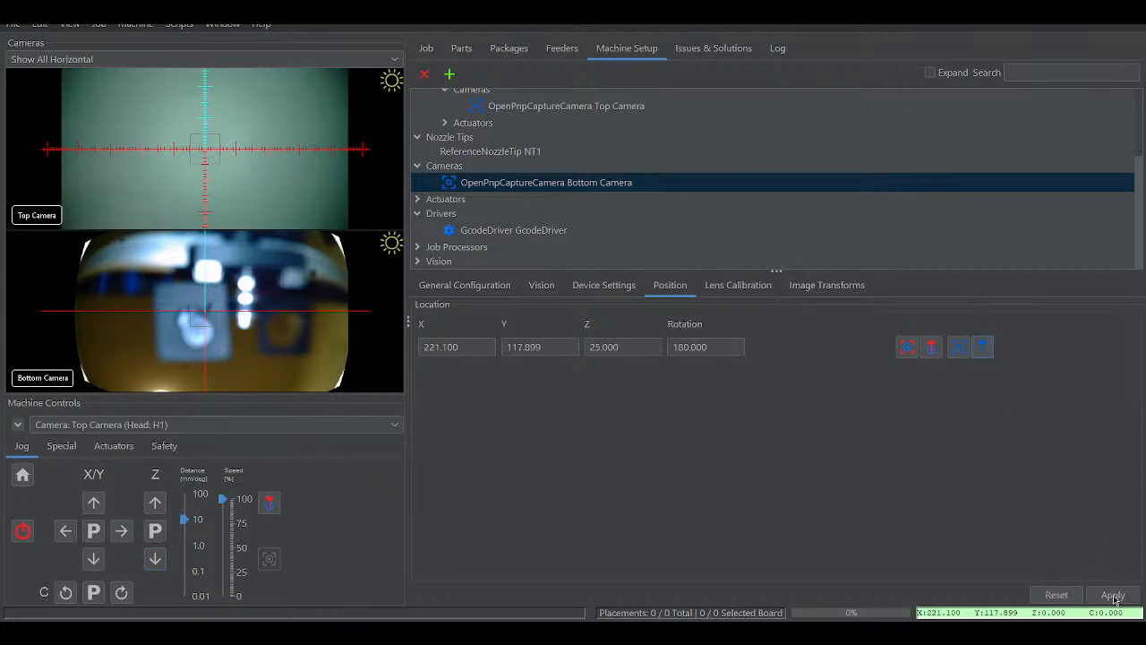
click(1113, 595)
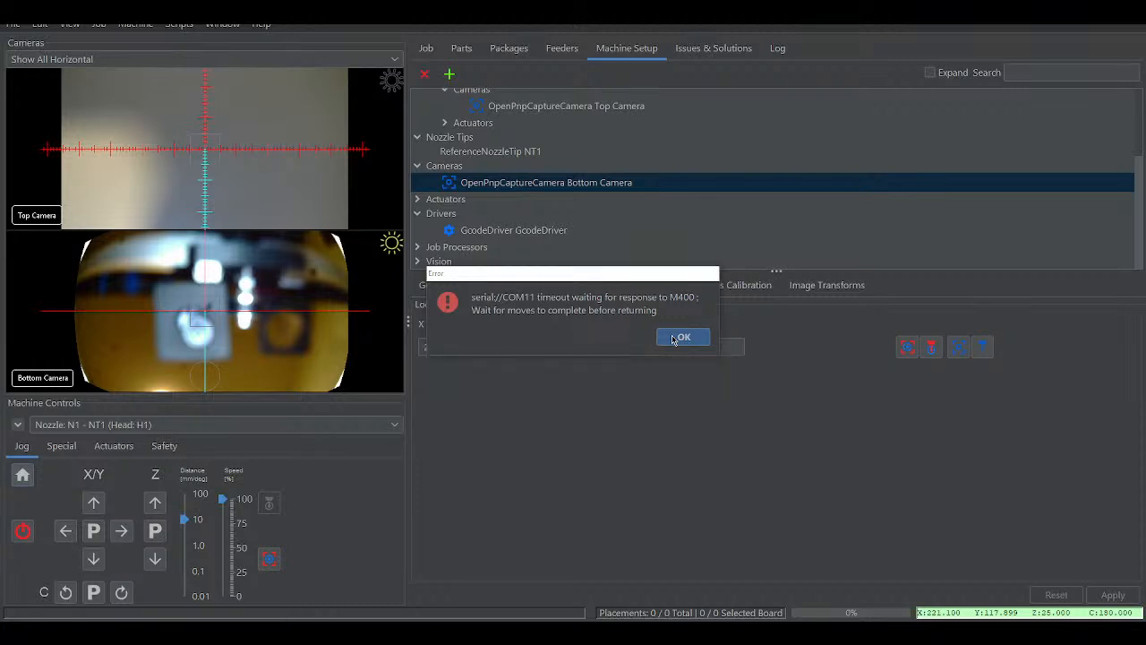
click(674, 338)
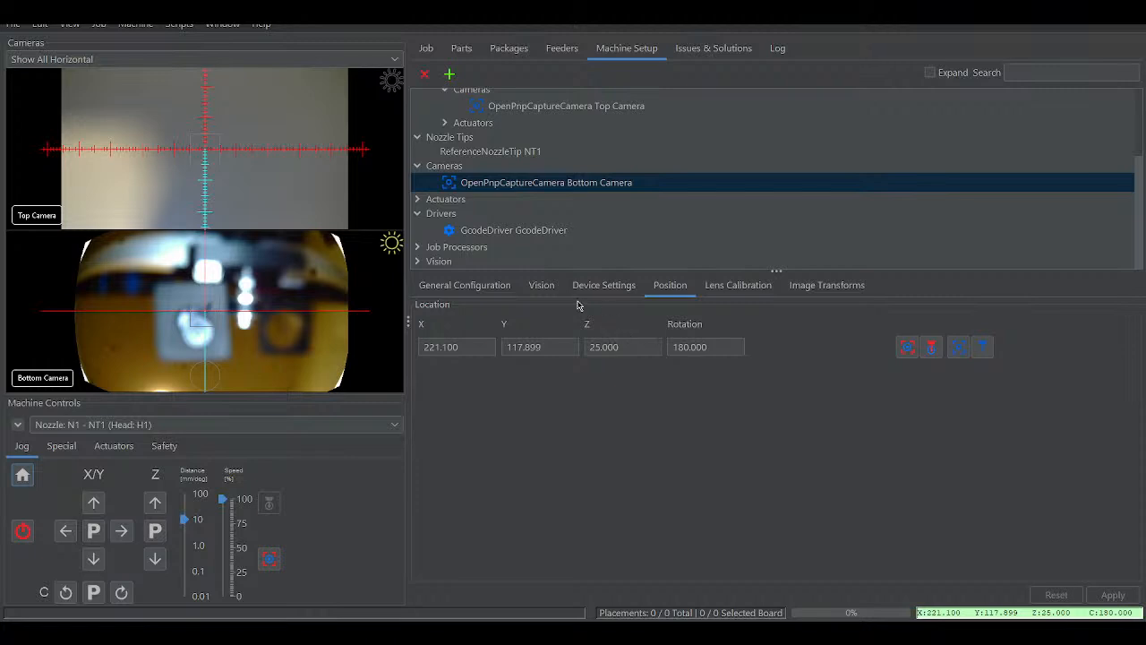
- Set the GcodeDriver's command timeout to 30000 ms and apply the driver settings
click(468, 235)
click(534, 286)
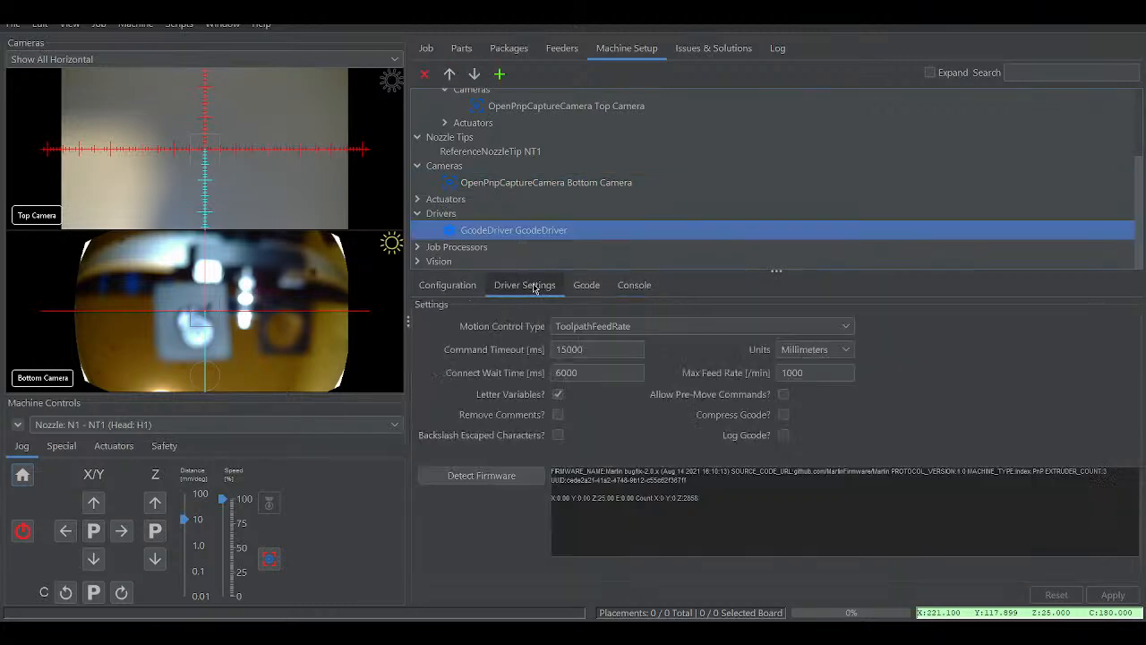
double_click(566, 349)
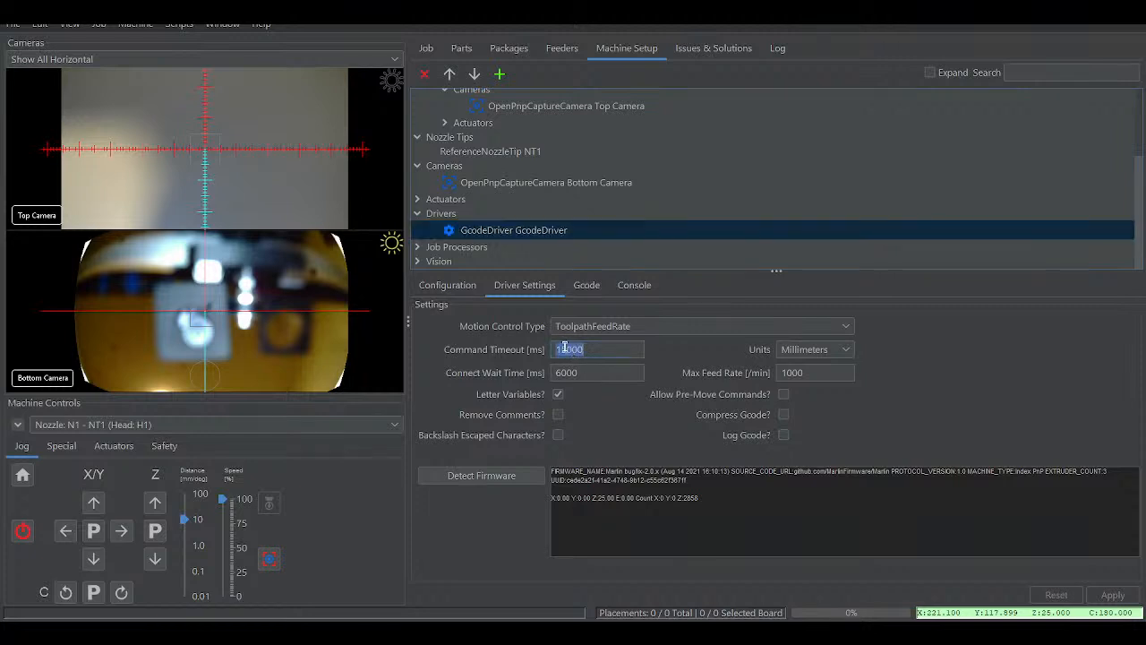
text(15000)
key(BackSpace)
key(BackSpace)
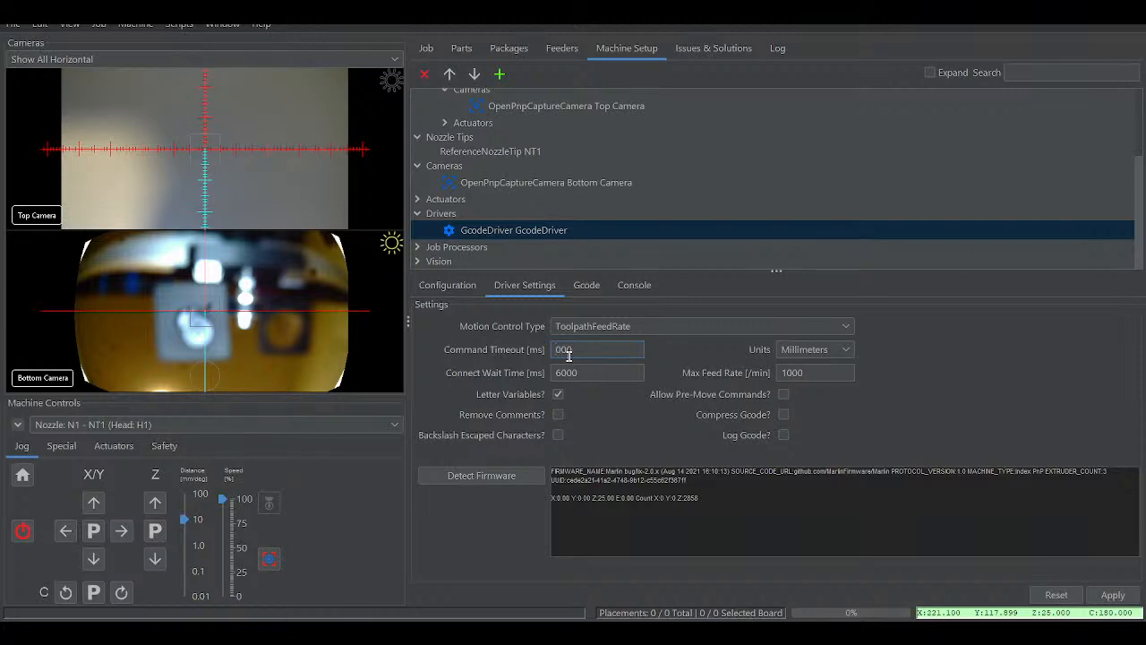
text(30)
click(1107, 596)
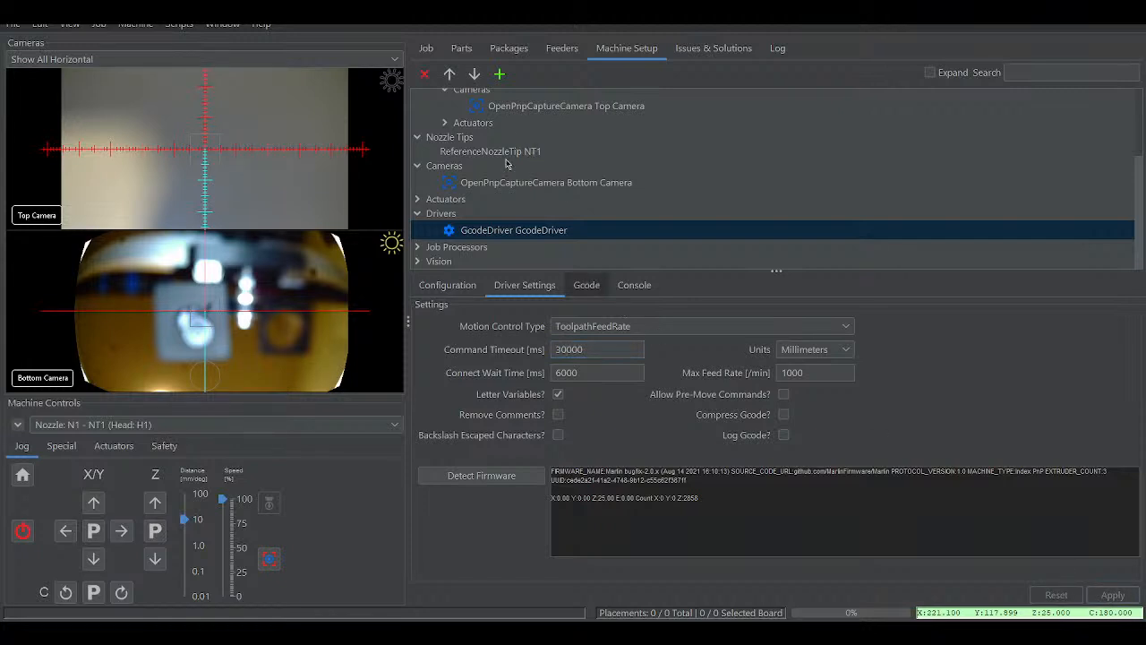
- Return to the bottom camera's position settings
scroll(507, 191, up, 2)
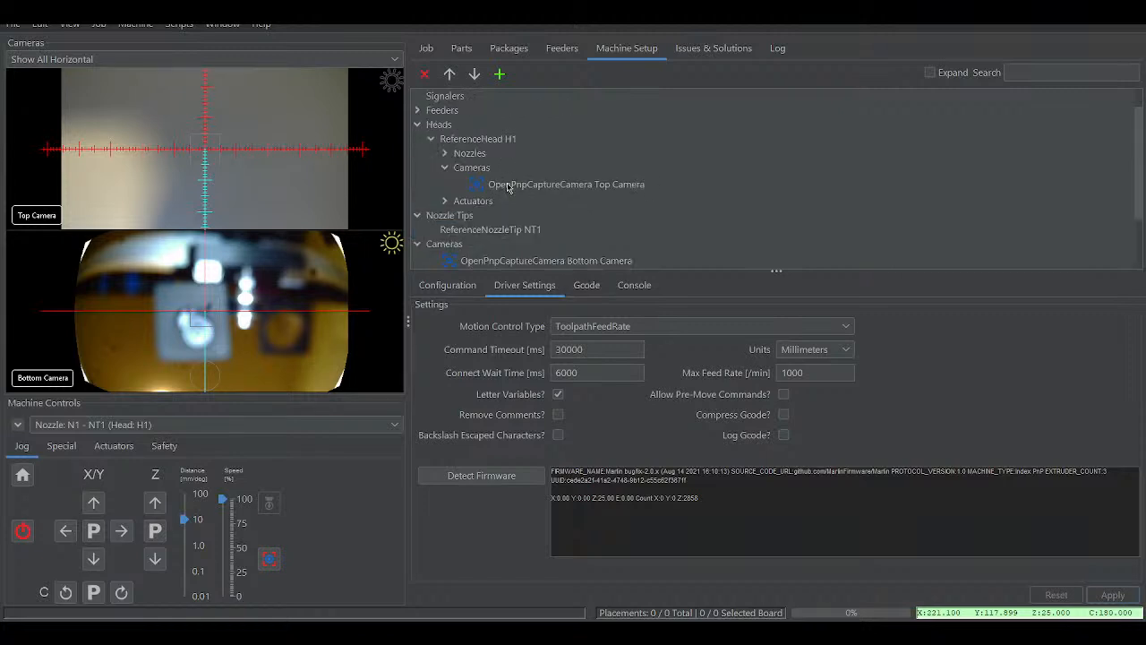
click(508, 185)
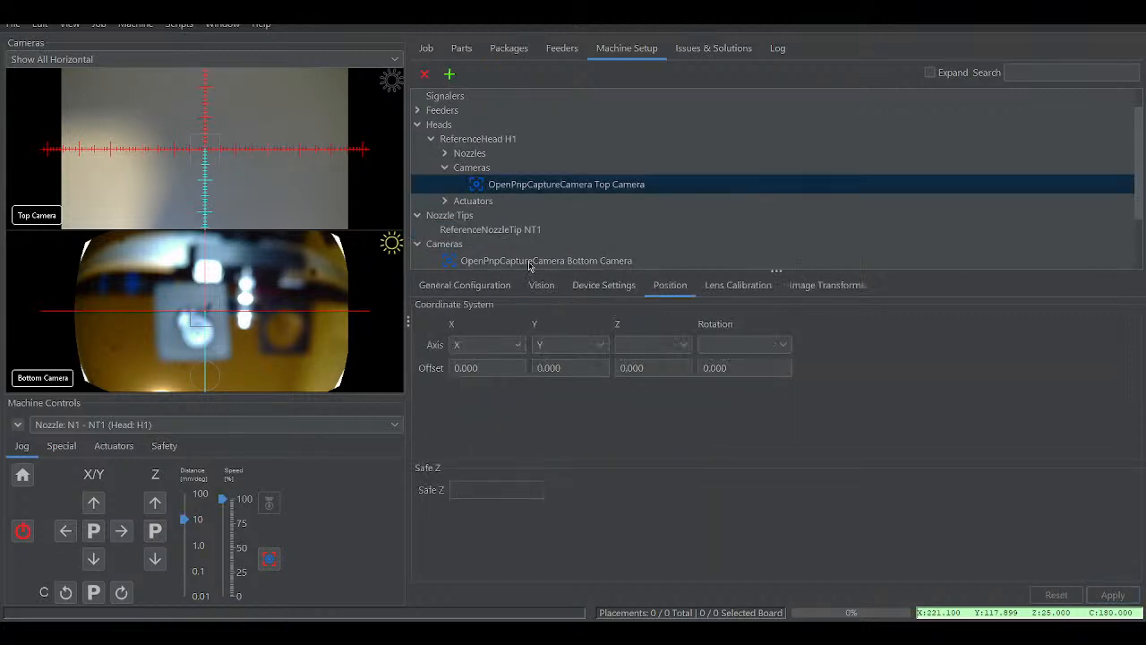
click(529, 262)
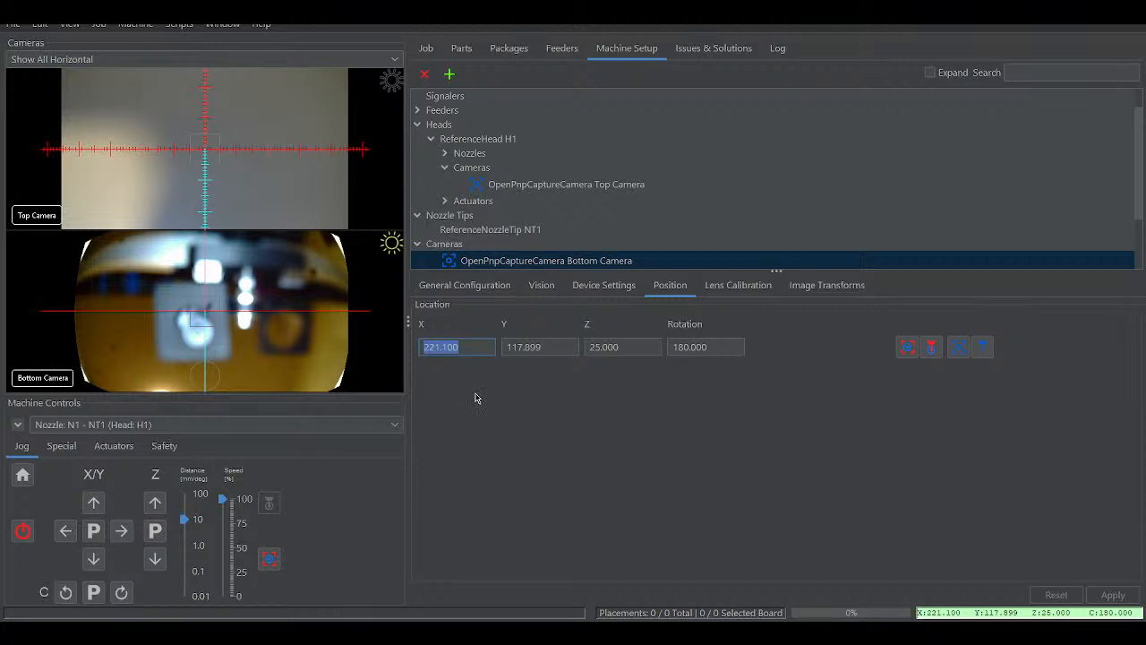
- Lower the nozzle above the bottom camera, then fine-tune its height in 1 mm increments to about Z 0
click(157, 559)
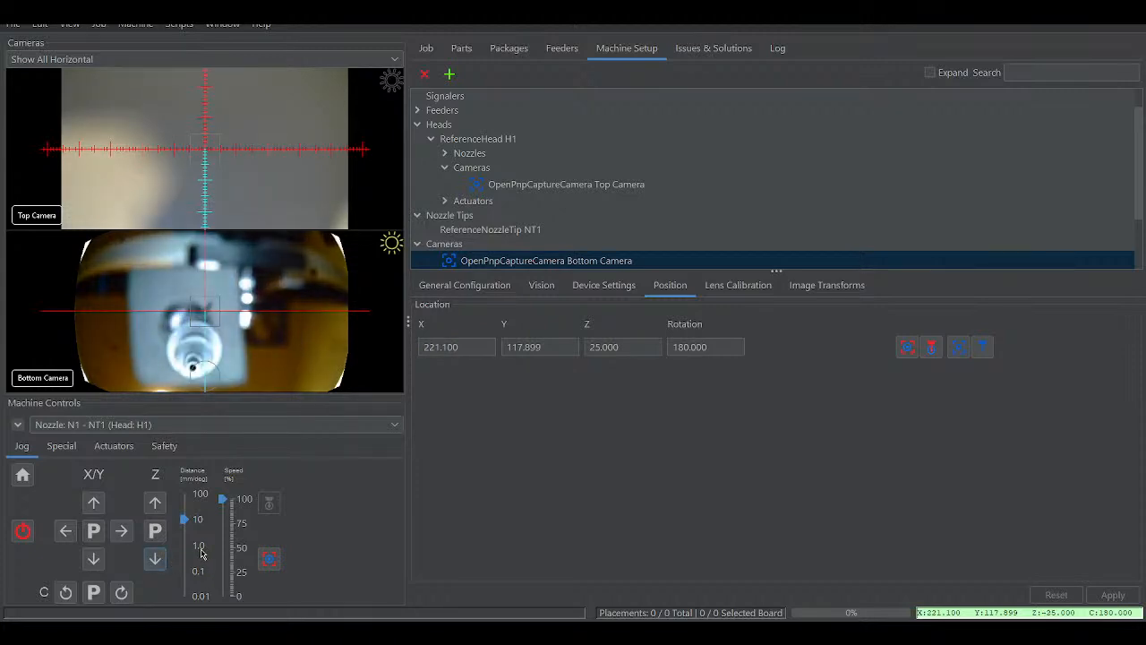
click(155, 508)
key(ctrl+minus)
click(156, 507)
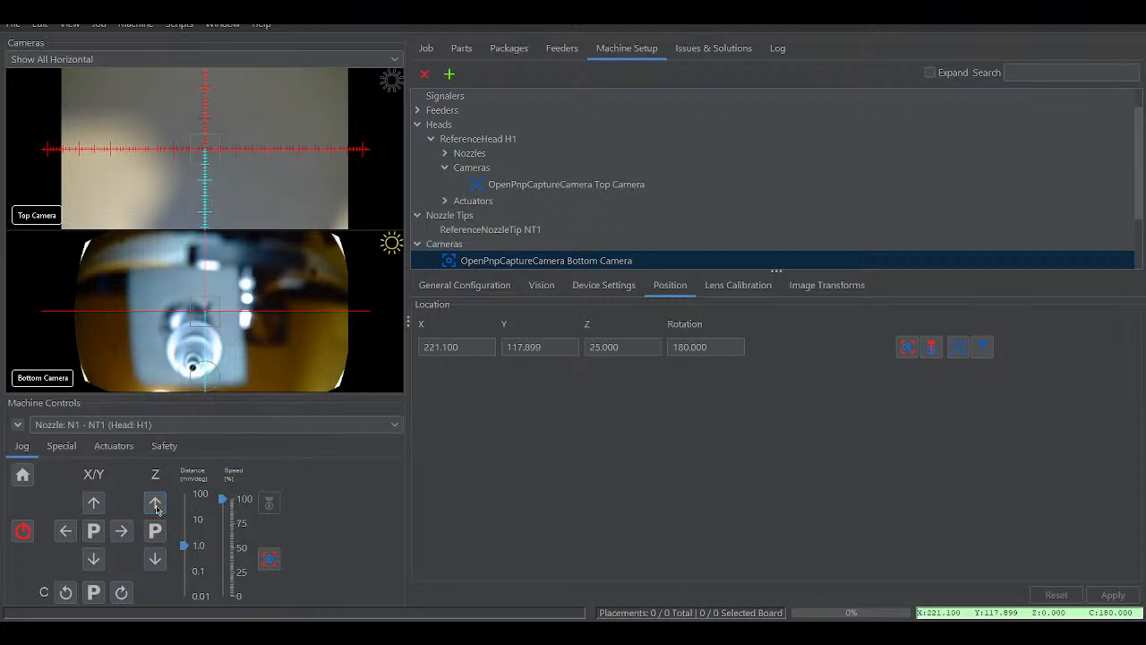
click(161, 563)
click(159, 557)
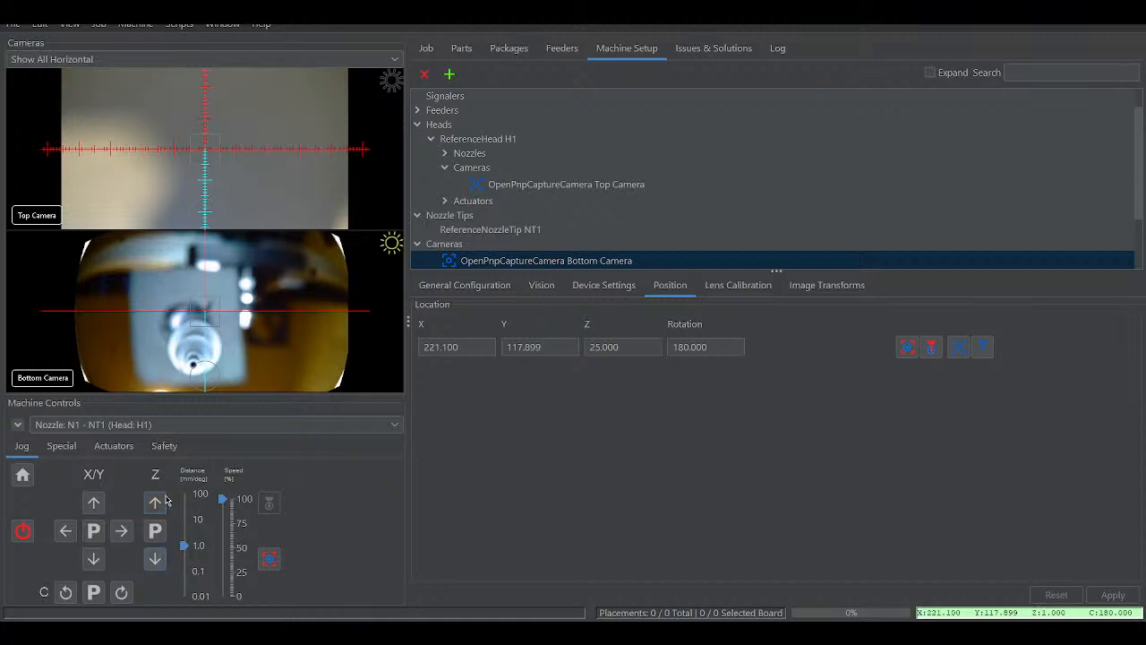
- Jog the nozzle towards the bottom camera's crosshair in 1 mm and 0.1 mm increments, to about X 222.1, Y 124.8
click(100, 507)
click(101, 507)
click(100, 507)
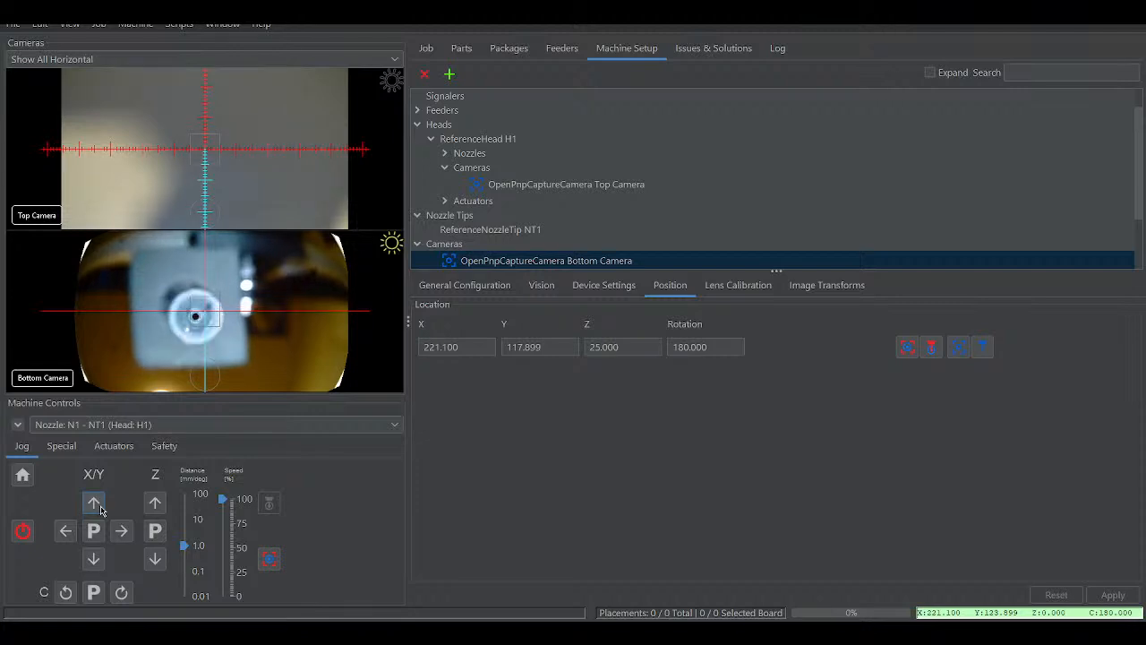
click(100, 509)
click(101, 509)
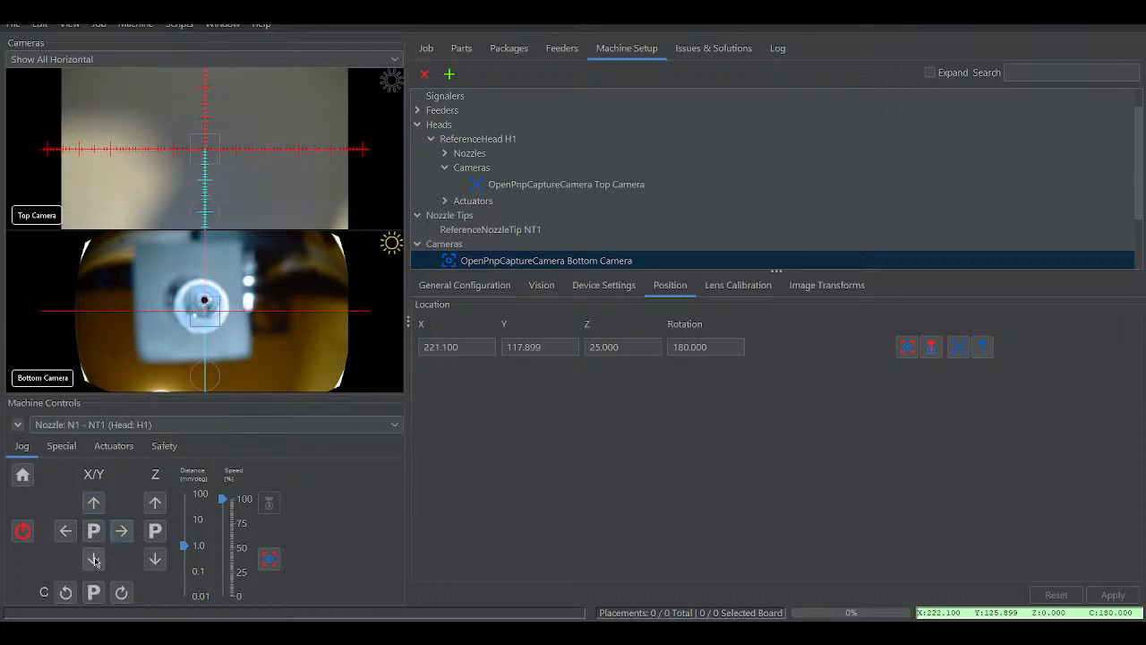
click(95, 558)
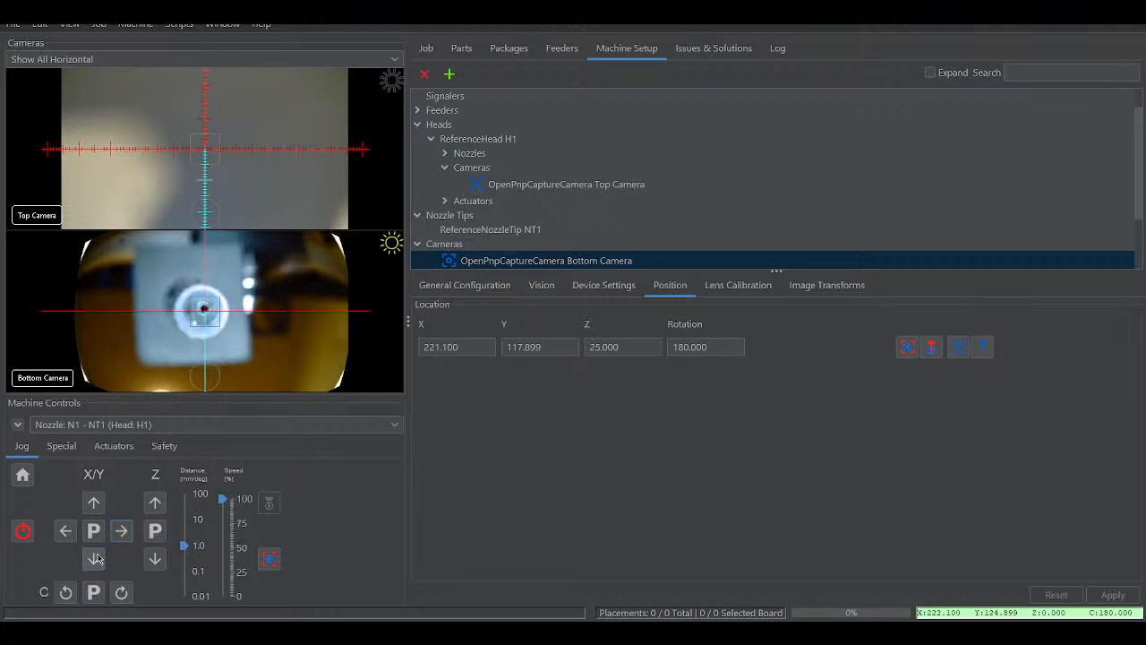
click(188, 576)
click(100, 566)
- Inspect the nozzle opening closely in the bottom camera view and jog it in 0.01 mm increments to about X 222.27
scroll(205, 310, up, 5)
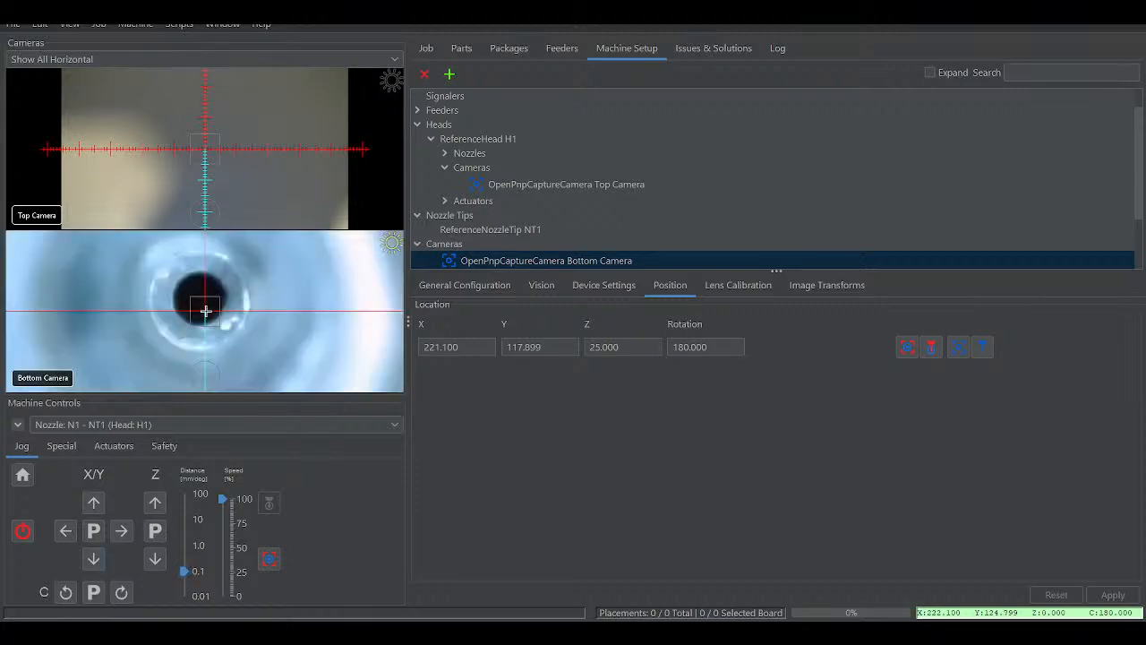
scroll(205, 311, up, 3)
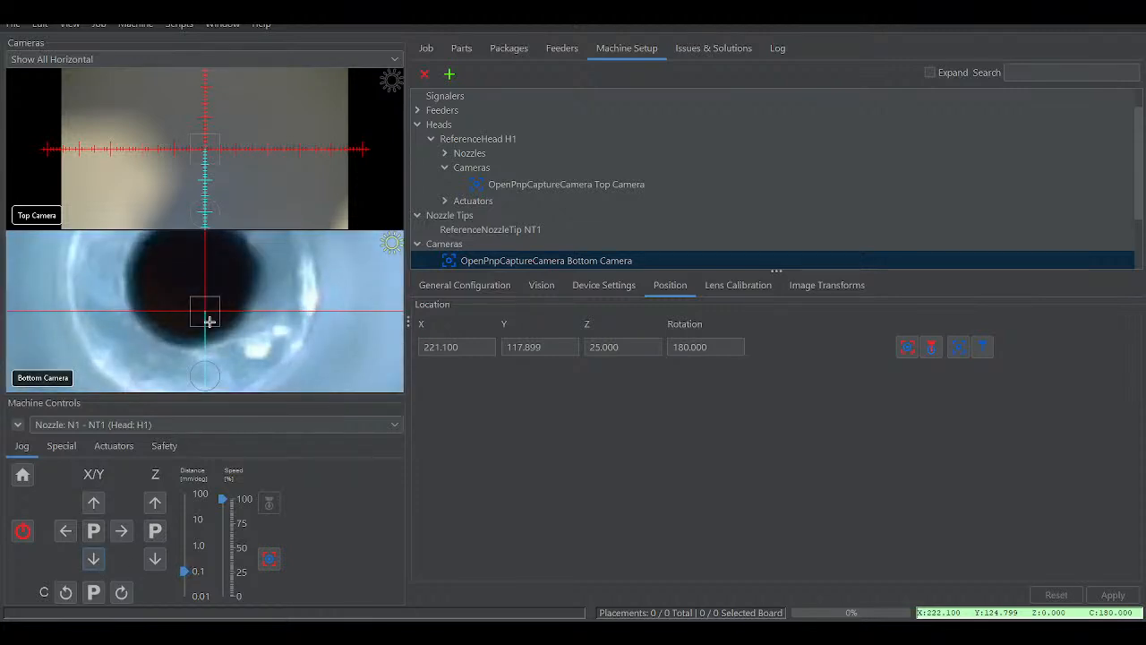
scroll(208, 320, down, 1)
scroll(209, 320, down, 1)
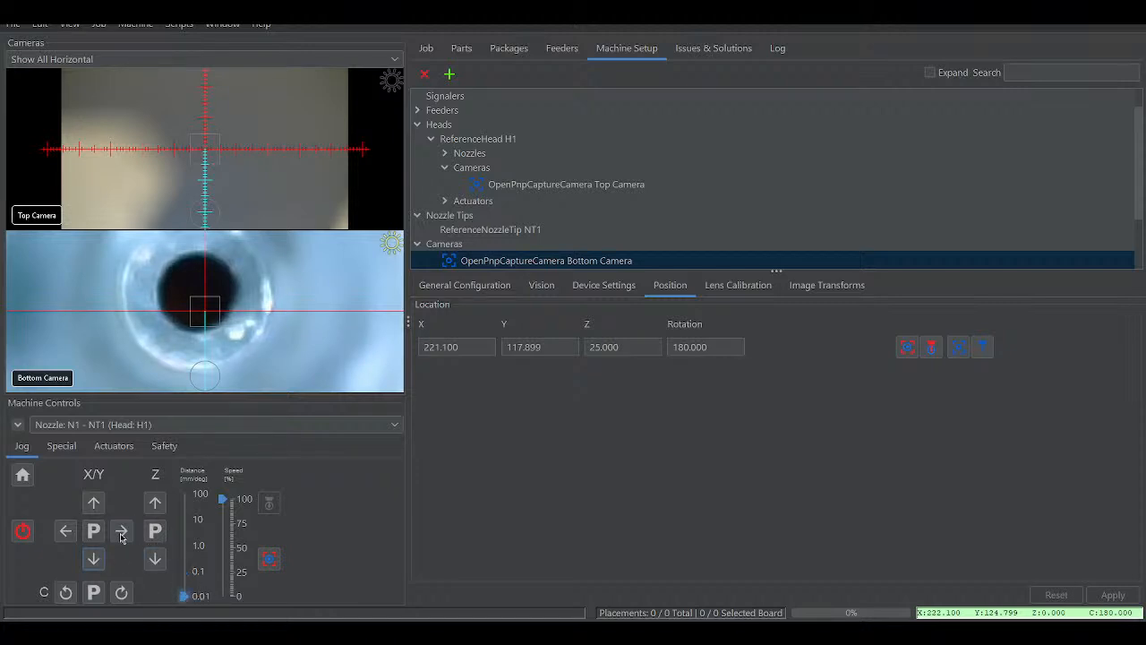
click(119, 535)
click(121, 536)
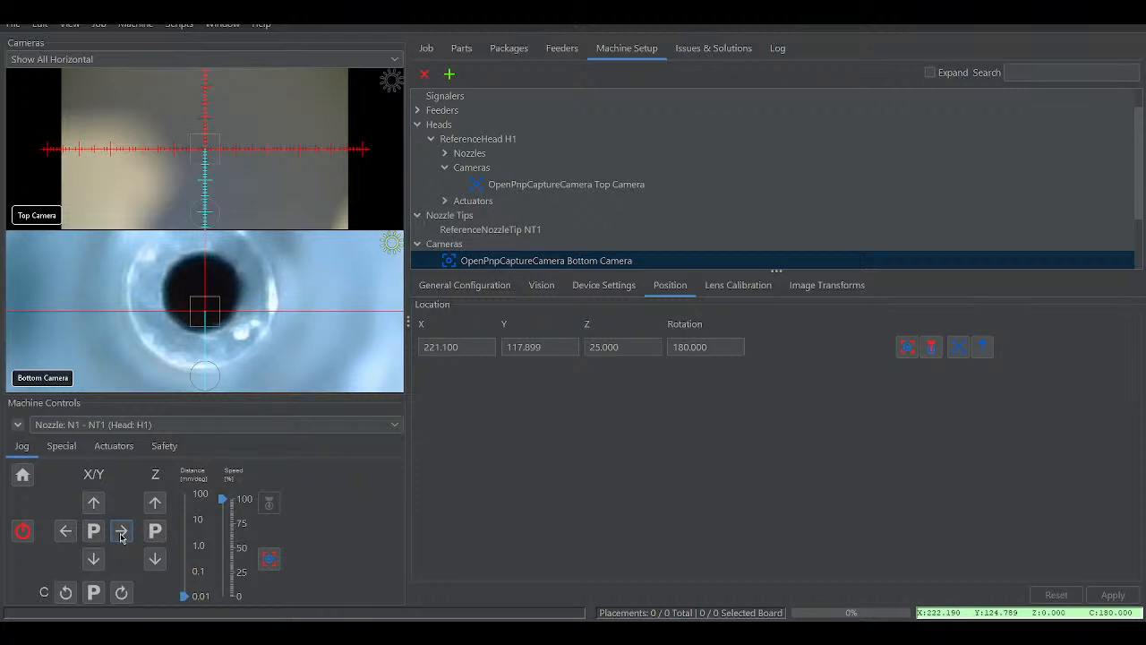
click(120, 536)
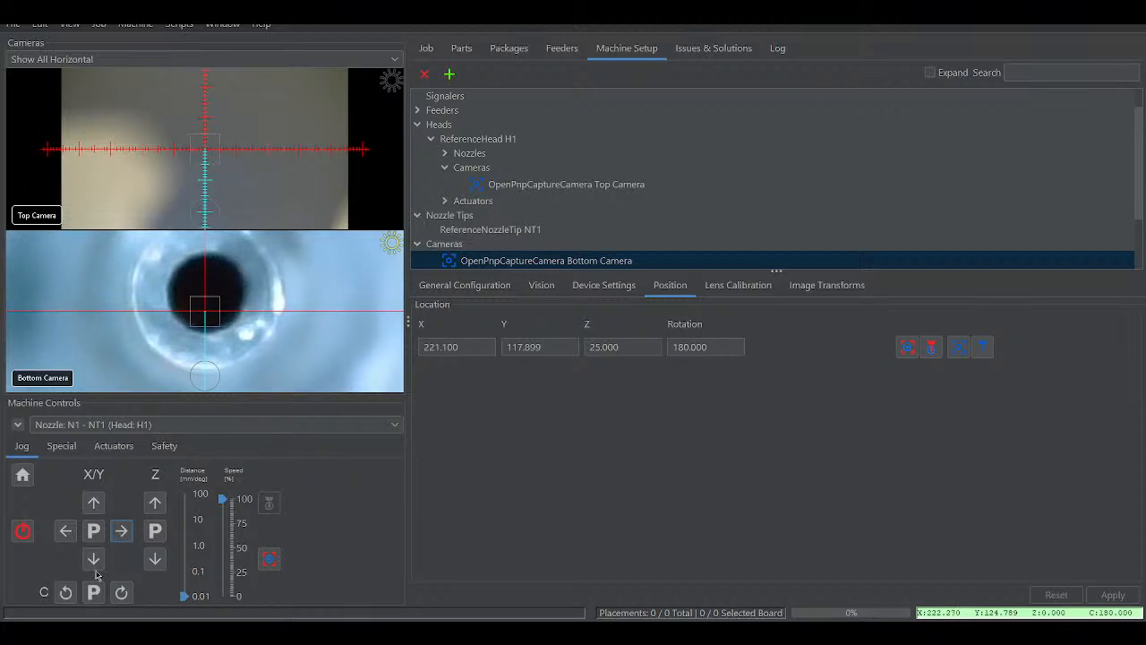
- Fine-tune the nozzle's Y position against the bottom camera's crosshair in 0.01 mm increments, to about Y 124.56
click(94, 504)
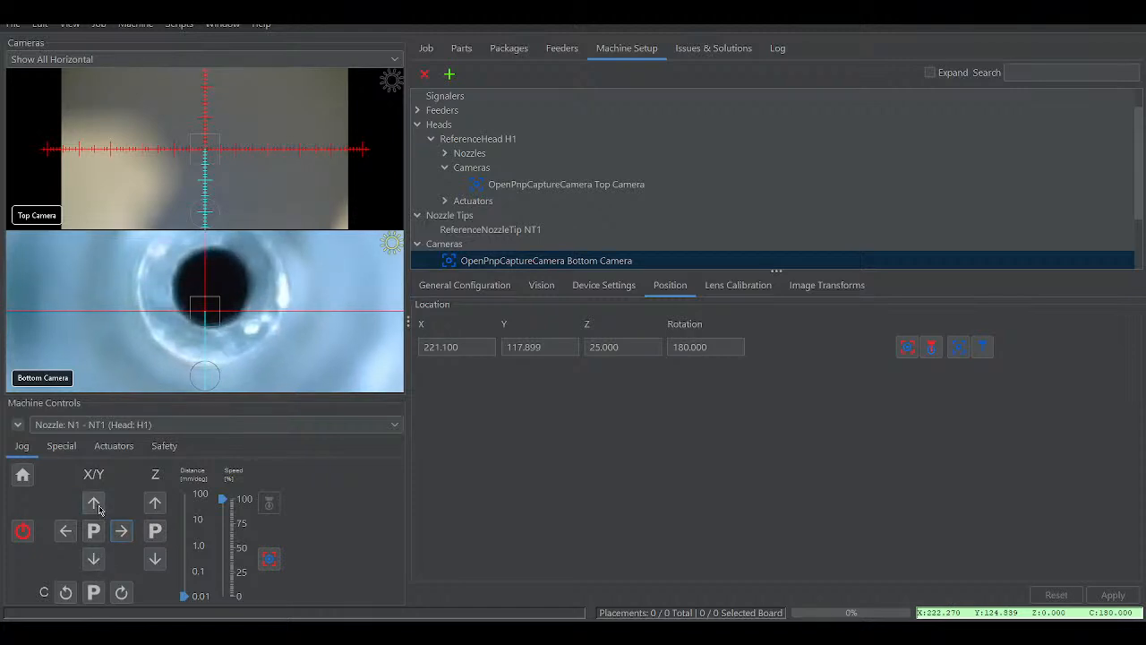
click(98, 507)
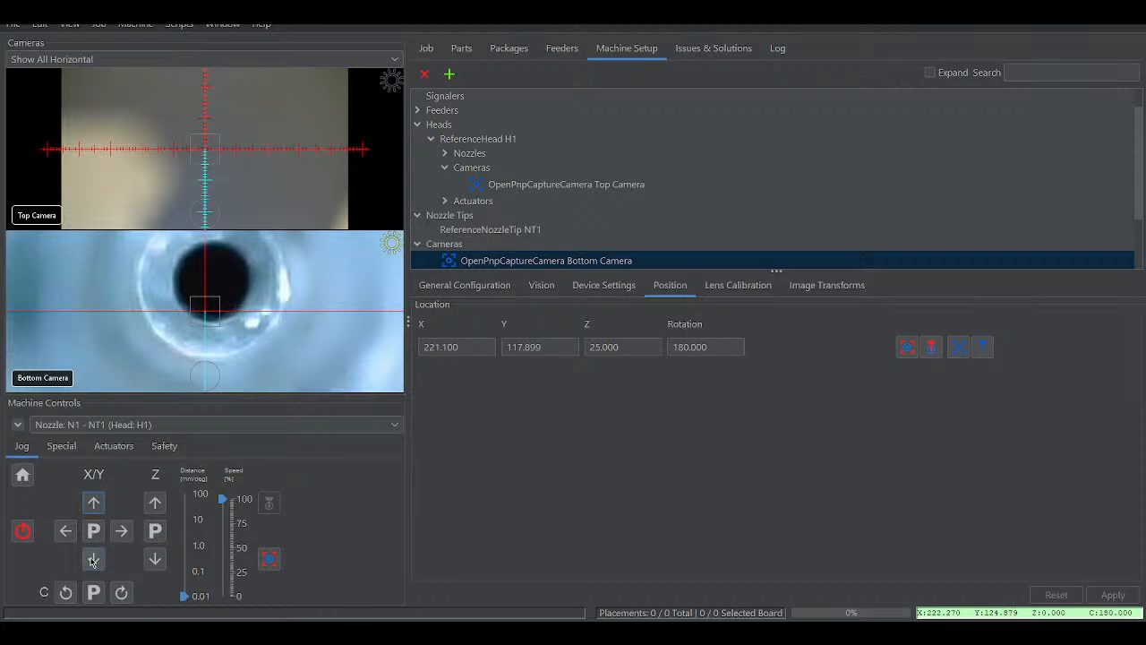
click(93, 559)
click(93, 560)
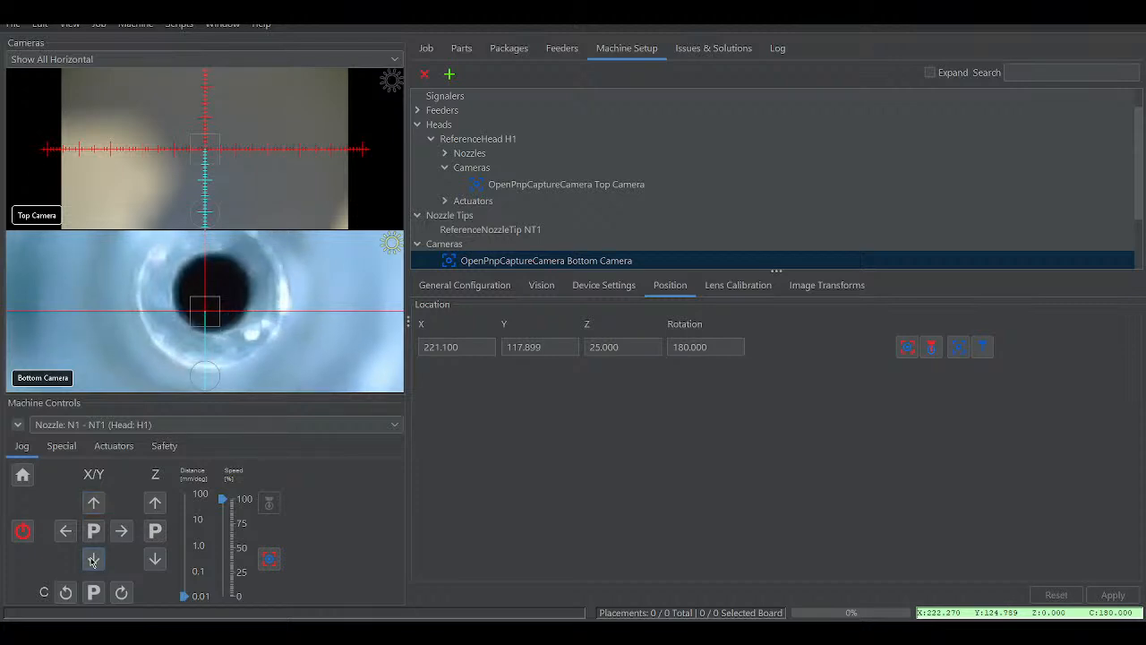
click(93, 559)
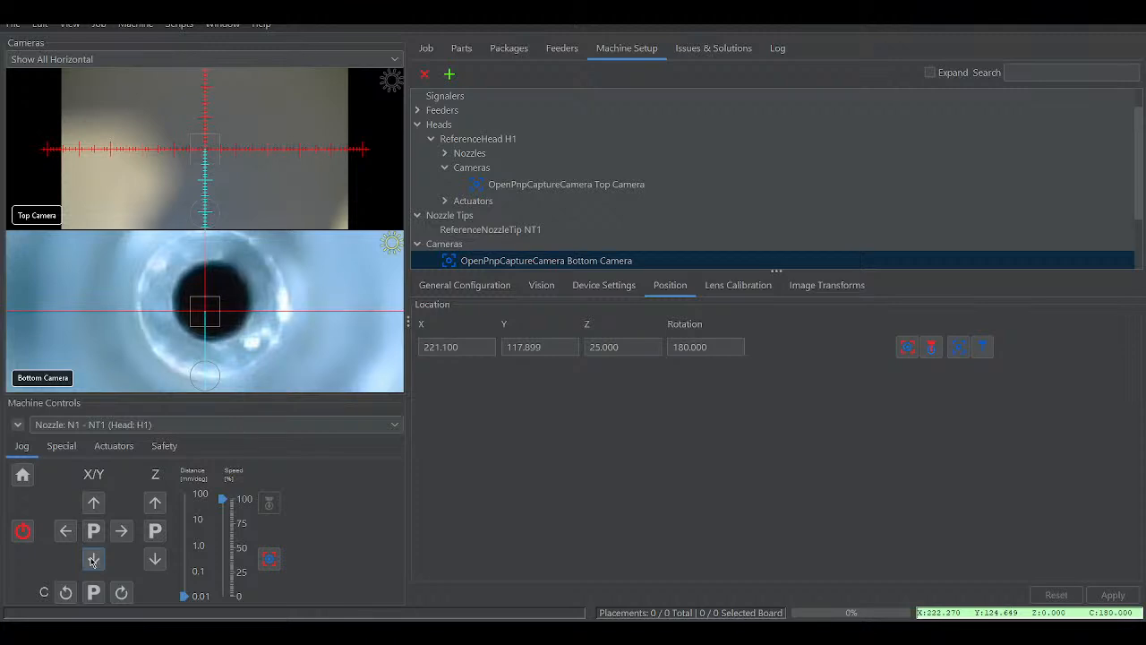
click(93, 560)
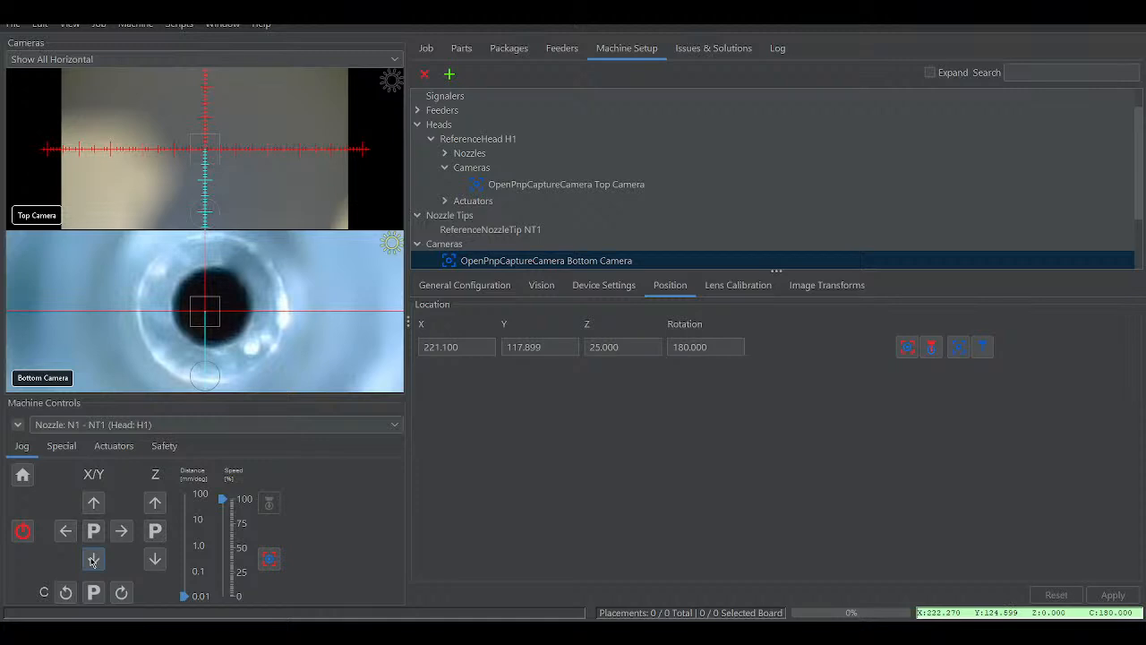
click(94, 560)
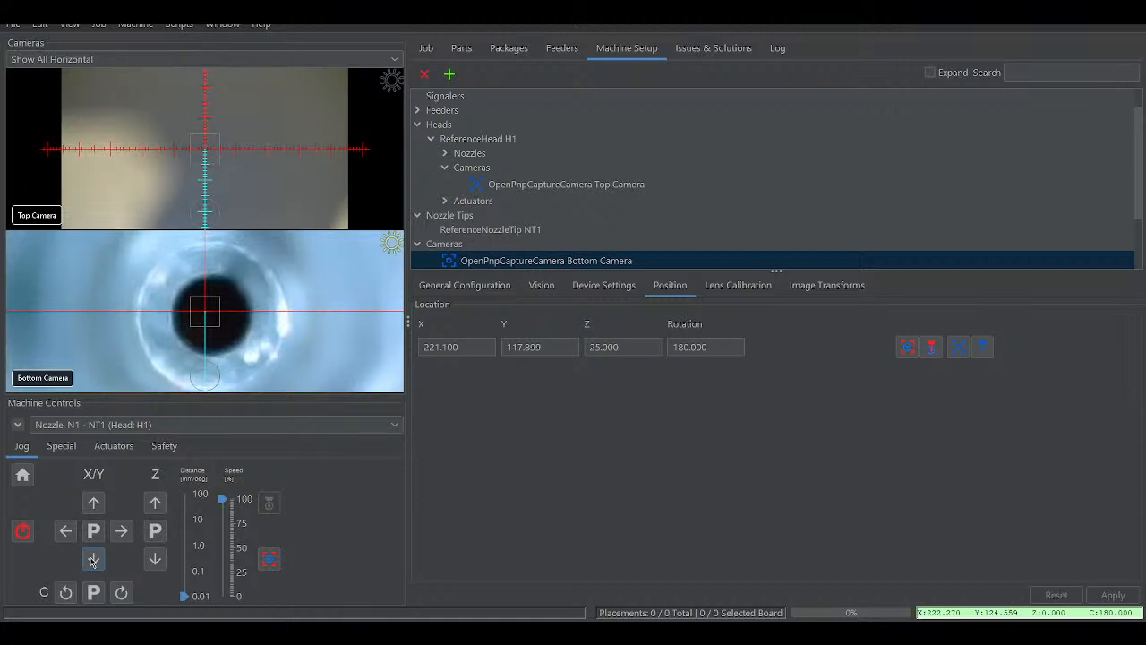
- Center nozzle N1 over the bottom camera in fine increments at X 222.180, Y 124.559, and capture that position as the camera location
click(93, 560)
click(94, 502)
click(122, 533)
click(122, 533)
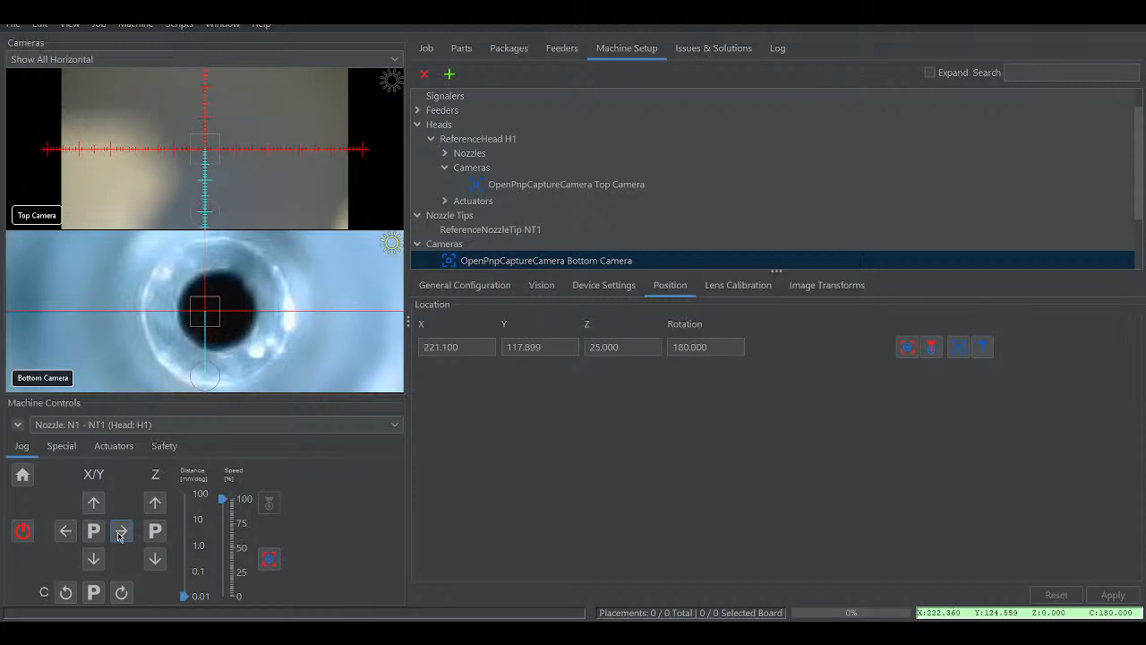
click(72, 535)
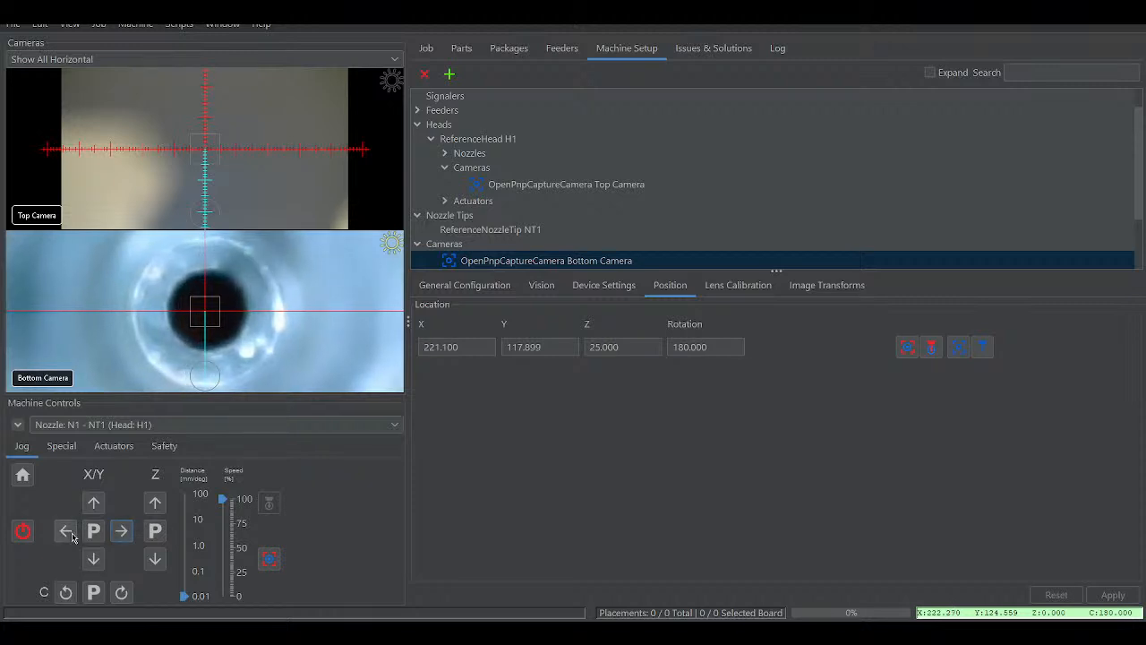
click(71, 536)
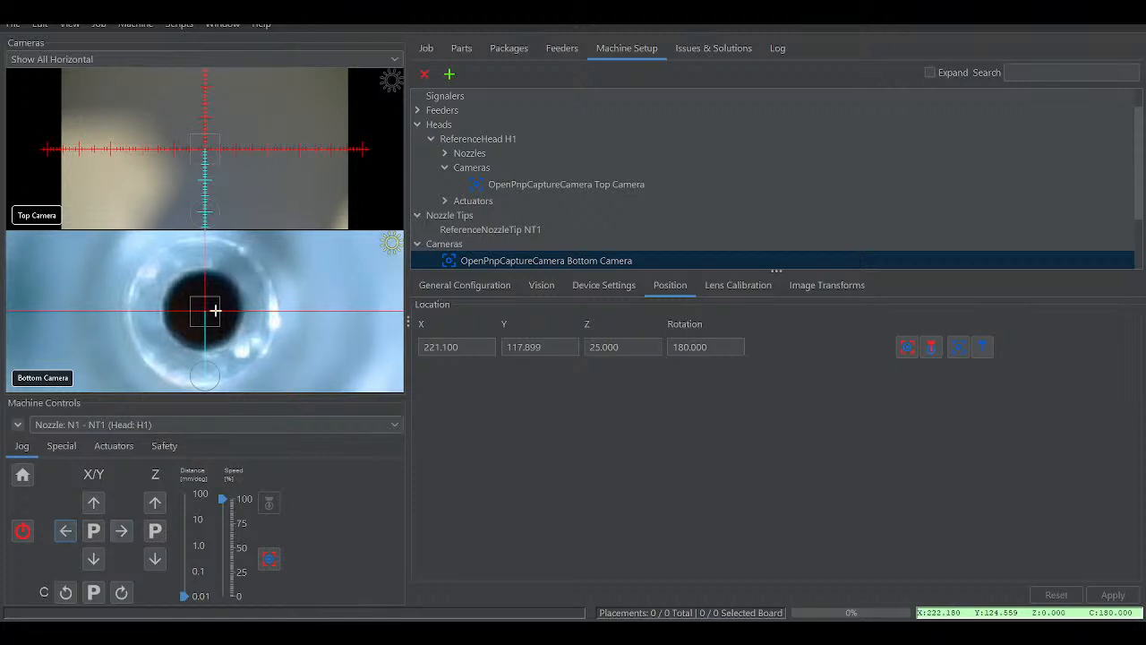
scroll(215, 311, down, 5)
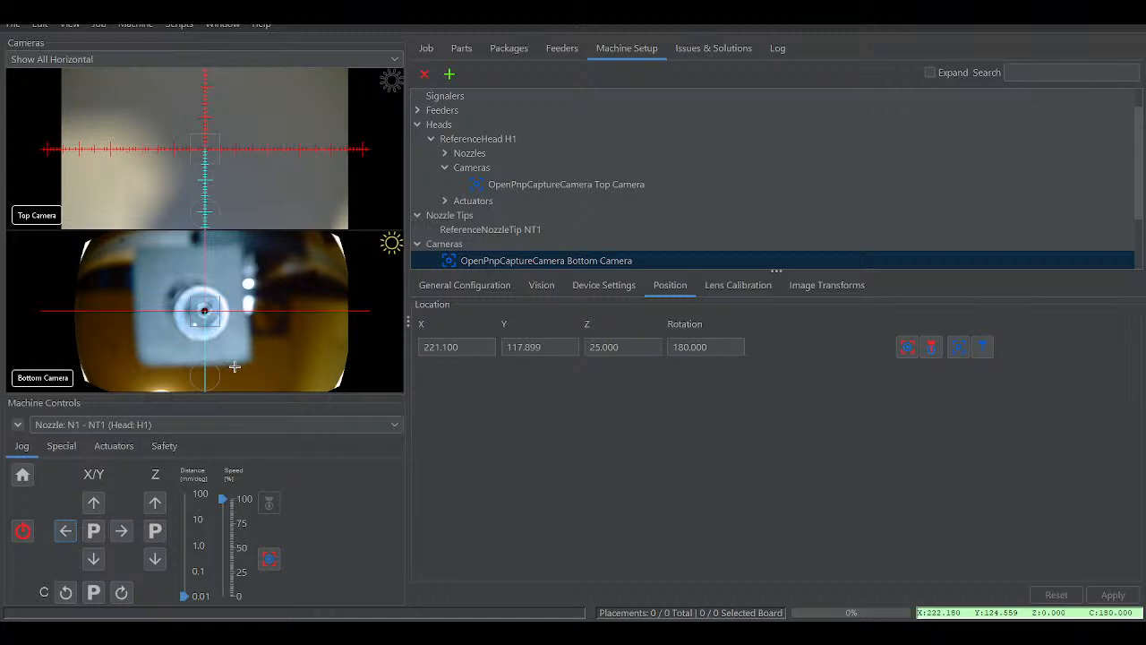
click(983, 348)
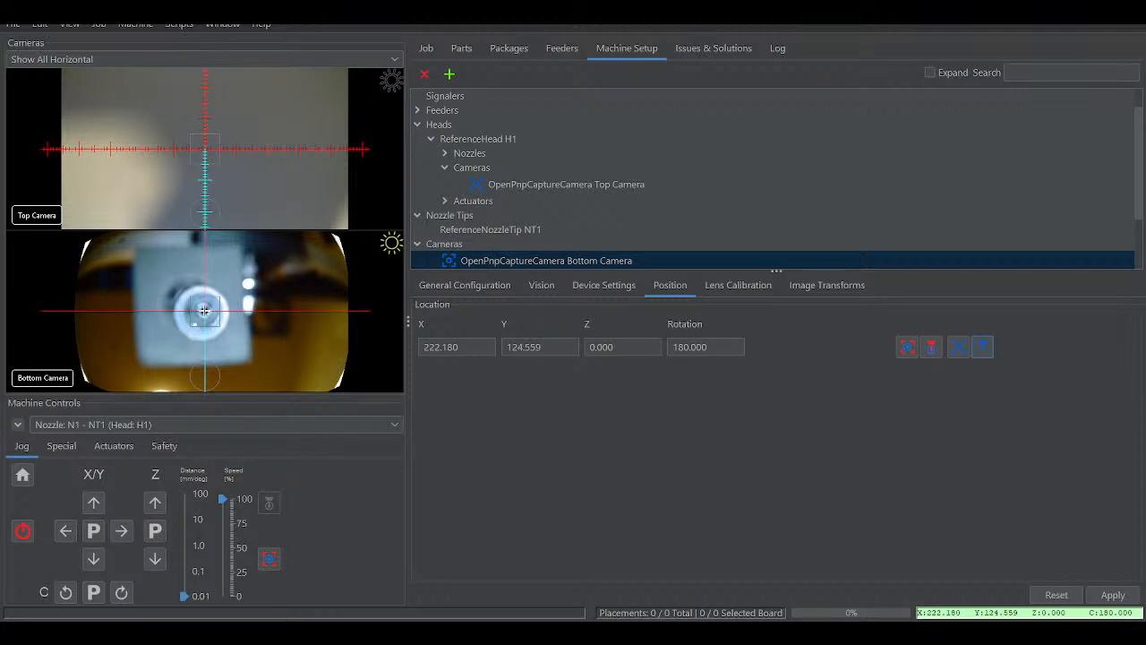
- Examine the masked image of the MaskCircle stage in nozzle tip NT1's calibration pipeline
click(484, 231)
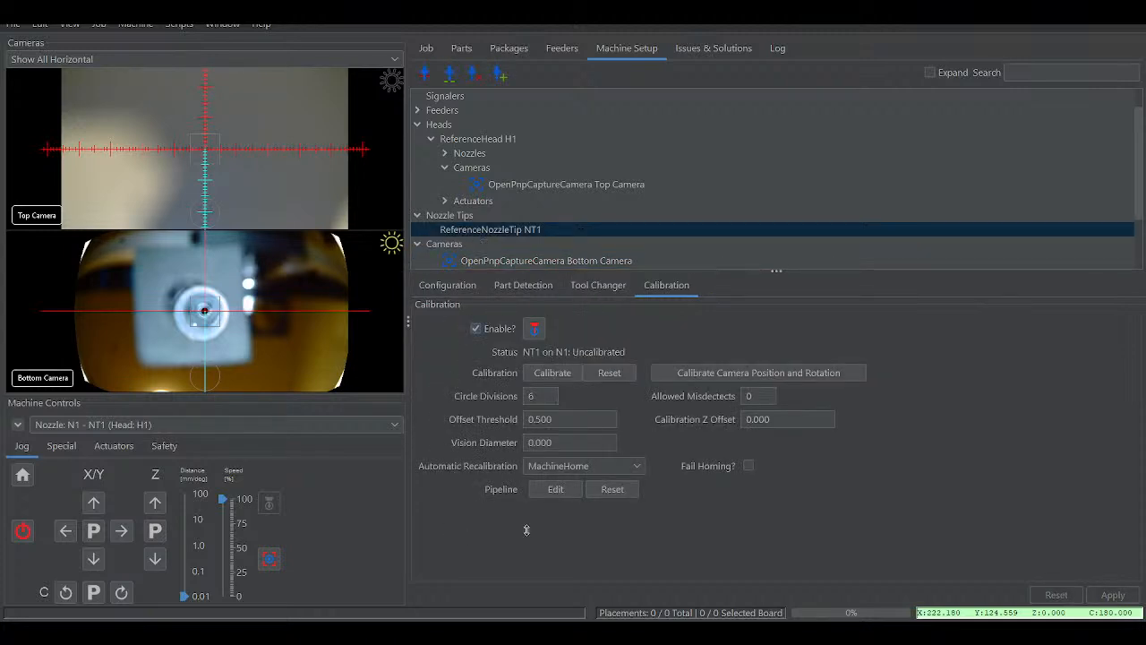
click(554, 490)
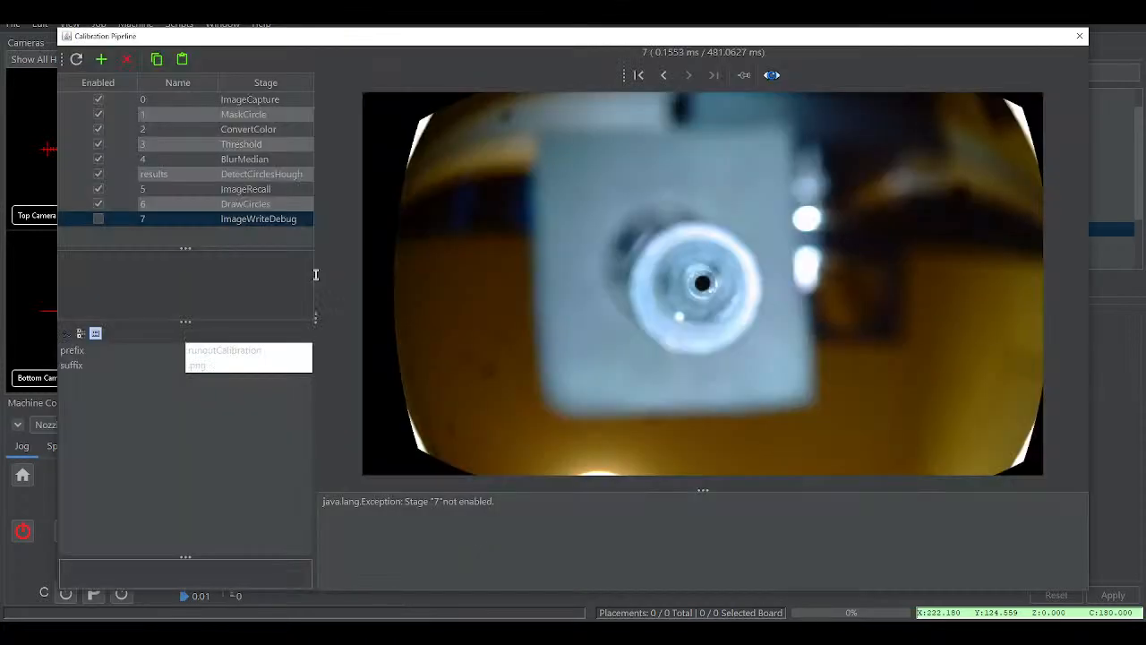
click(233, 114)
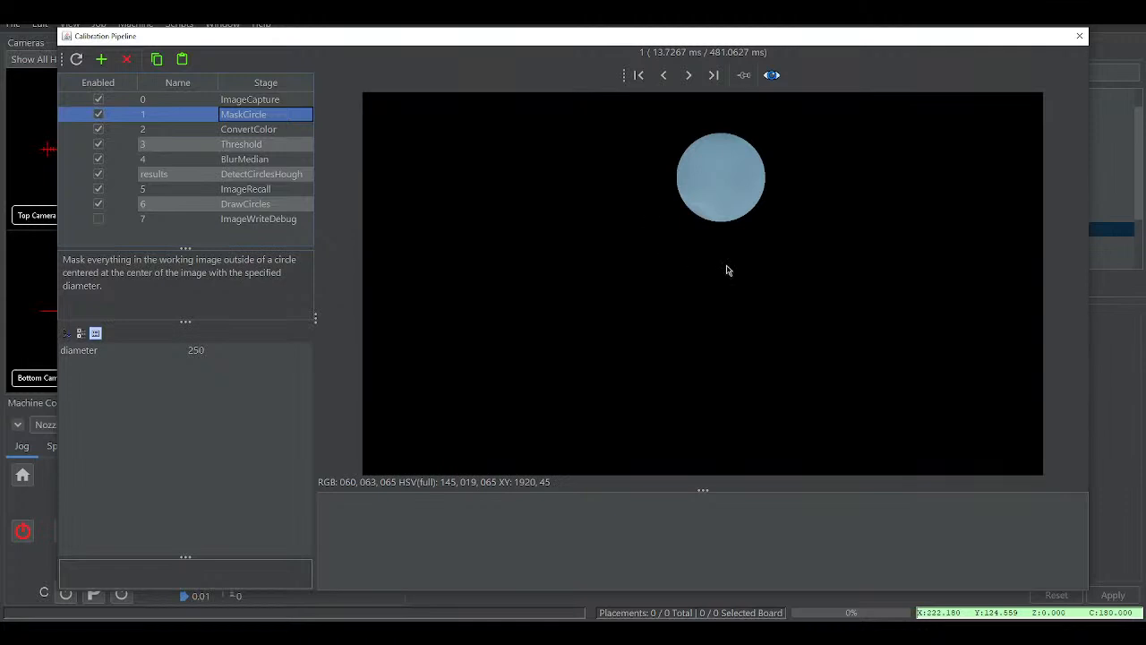
click(1078, 38)
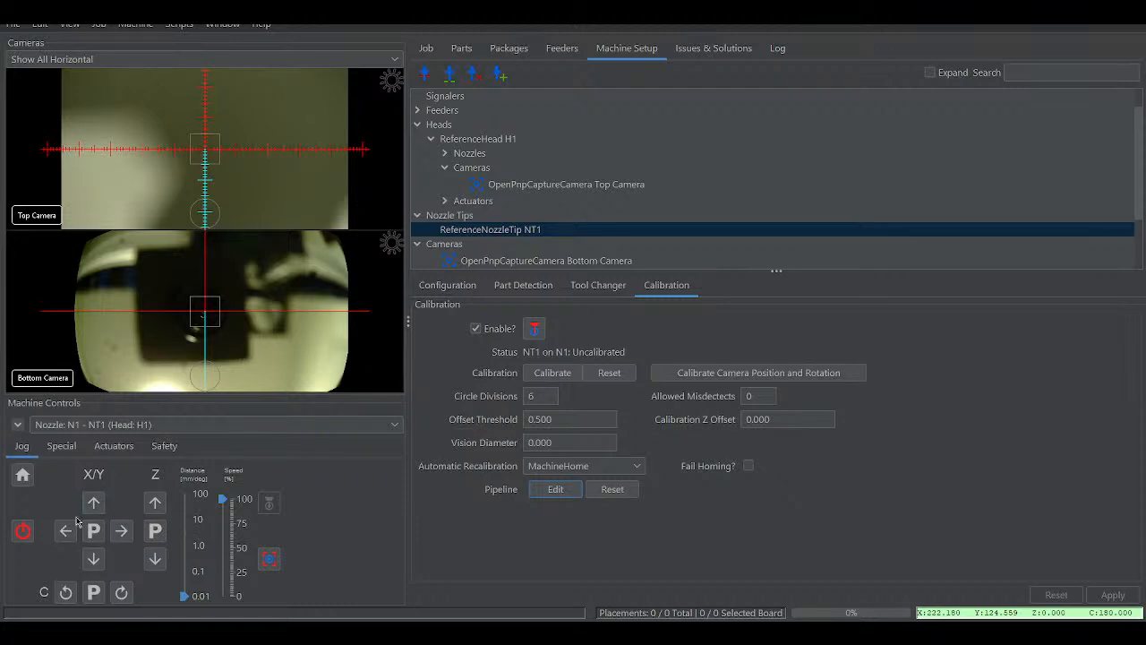
- Jog the nozzle away to X 182.180, Y 174.559 in 10 mm increments, and position nozzle tip NT1 over the bottom camera's stored location
key(ctrl+plus)
key(ctrl+plus)
key(ctrl+plus)
click(94, 503)
click(65, 533)
click(65, 533)
click(65, 533)
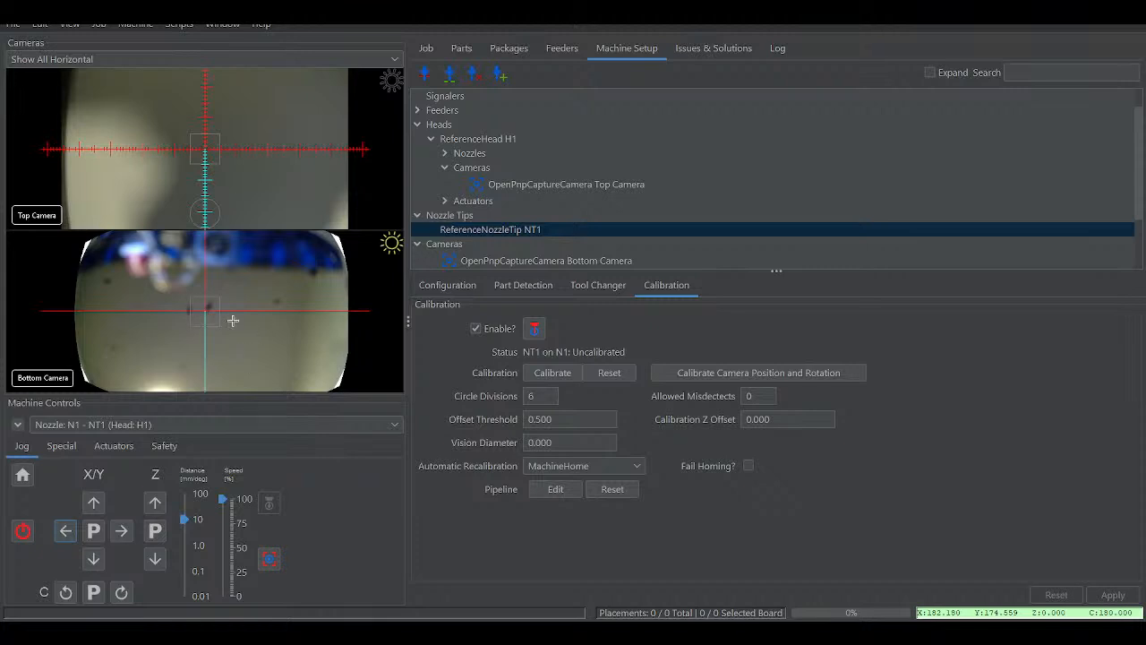
click(535, 329)
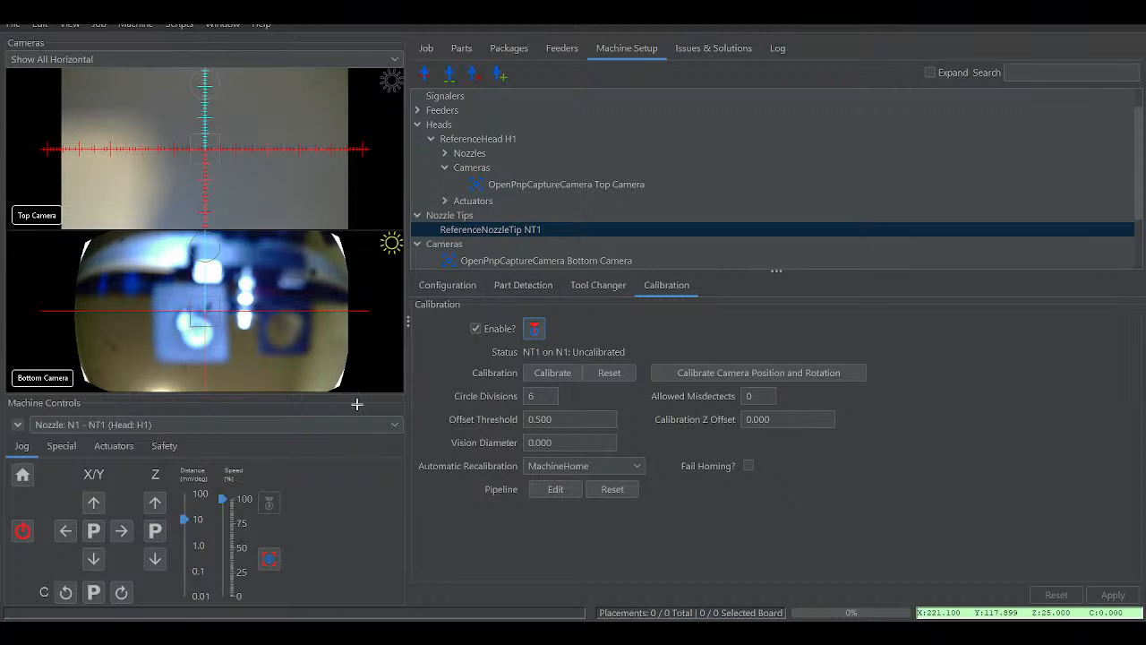
- Check the MaskCircle stage of NT1's calibration pipeline again with the nozzle at the stored bottom camera location
click(554, 490)
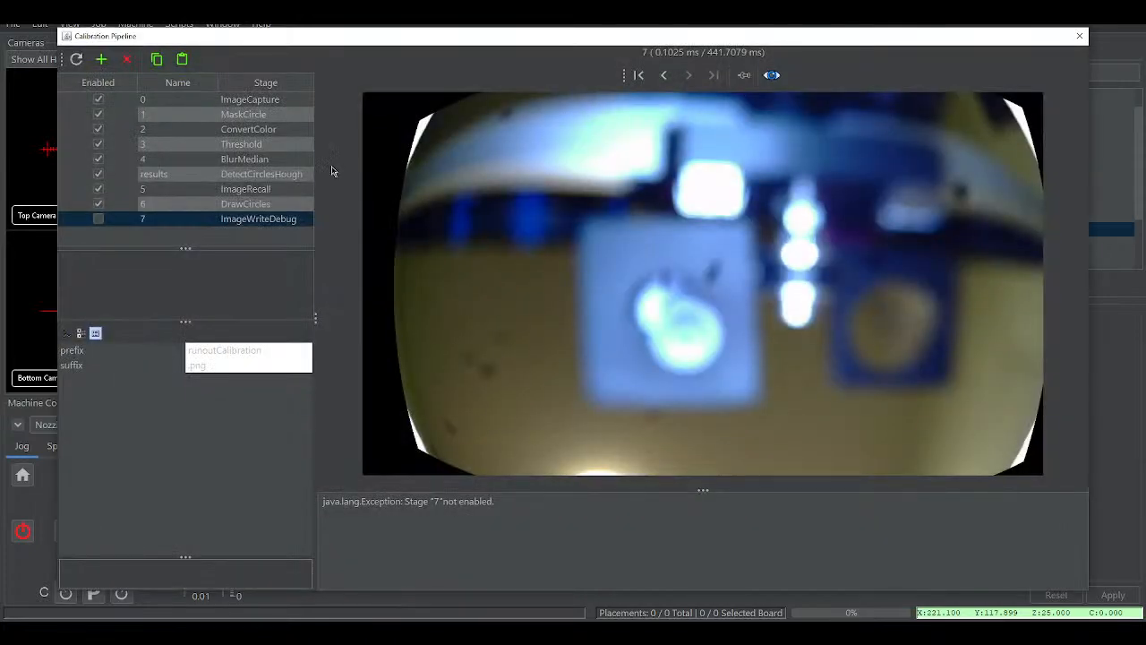
click(260, 114)
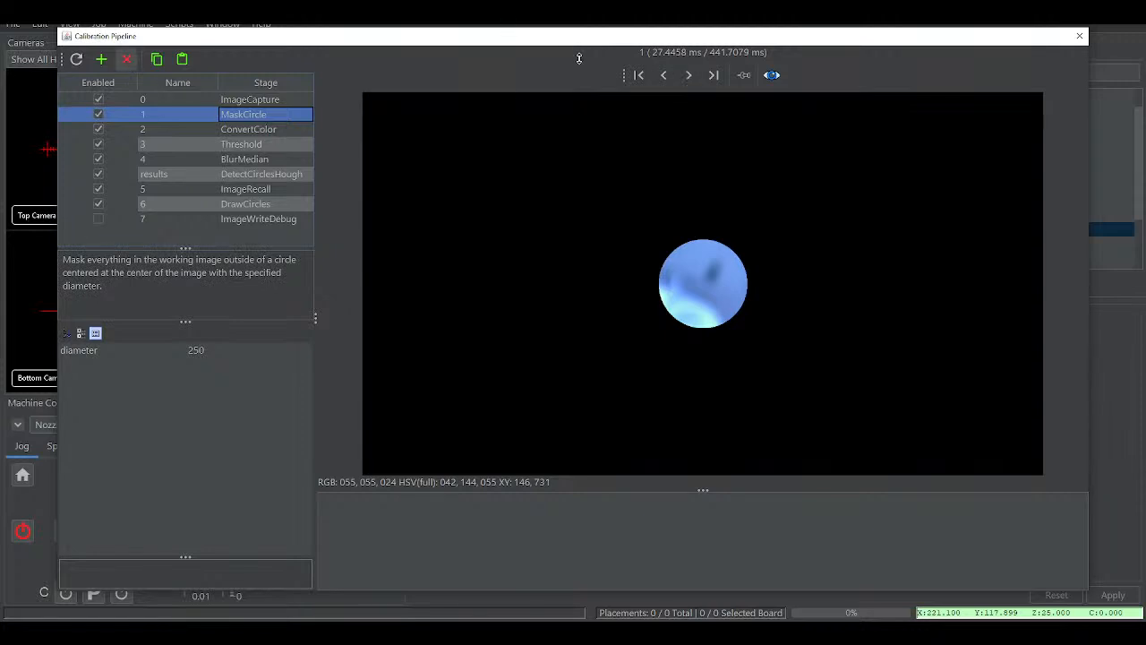
click(1080, 39)
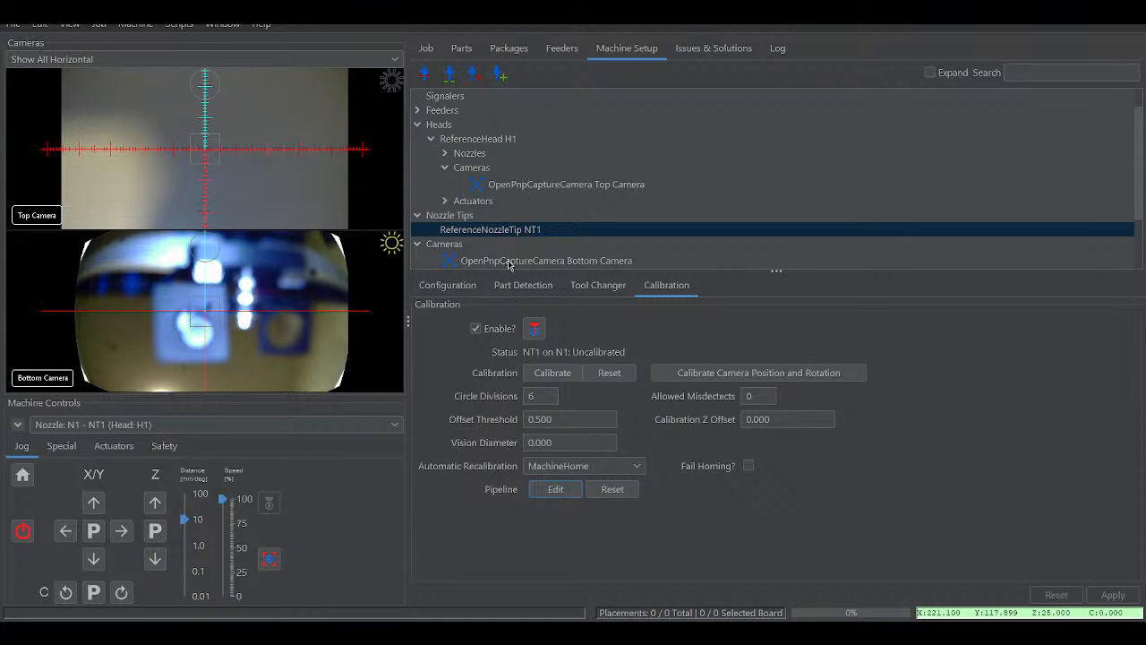
- With the bottom camera selected, lower the nozzle to Z 5.000 and jog it to X 222.100, Y 124.899 to center it in the view
click(570, 261)
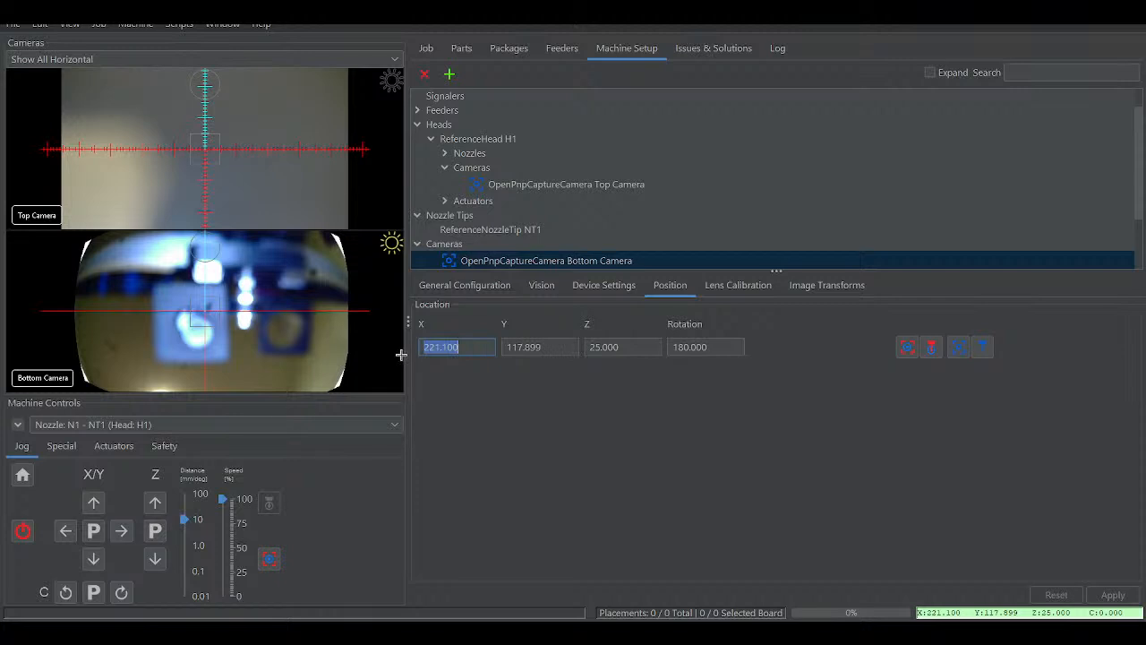
click(156, 560)
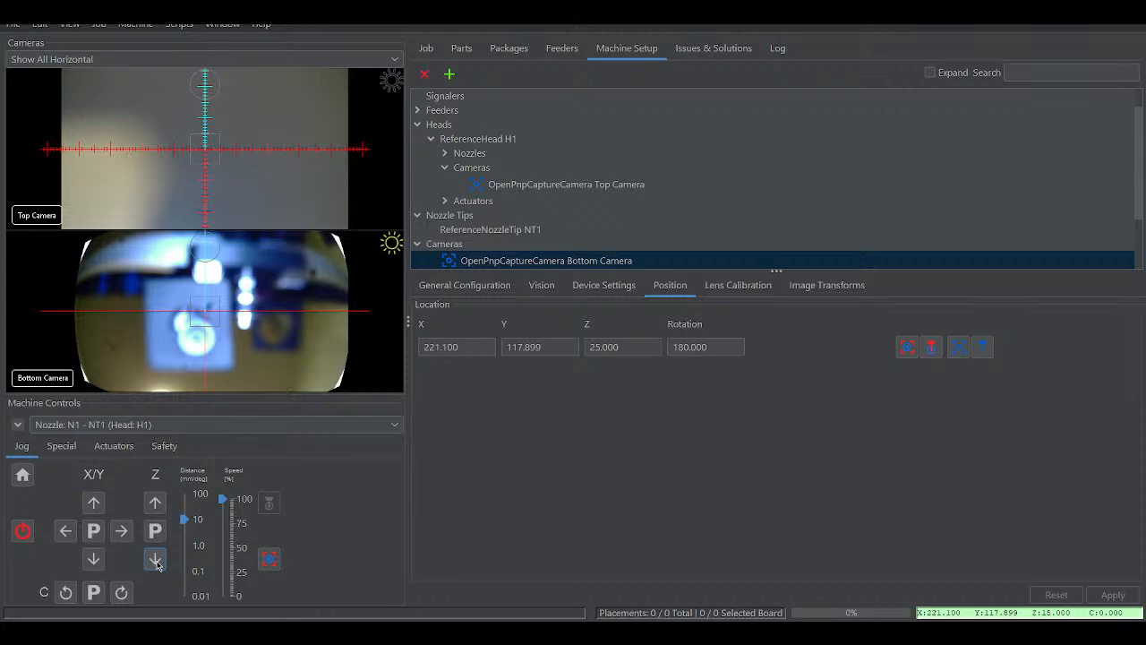
click(156, 560)
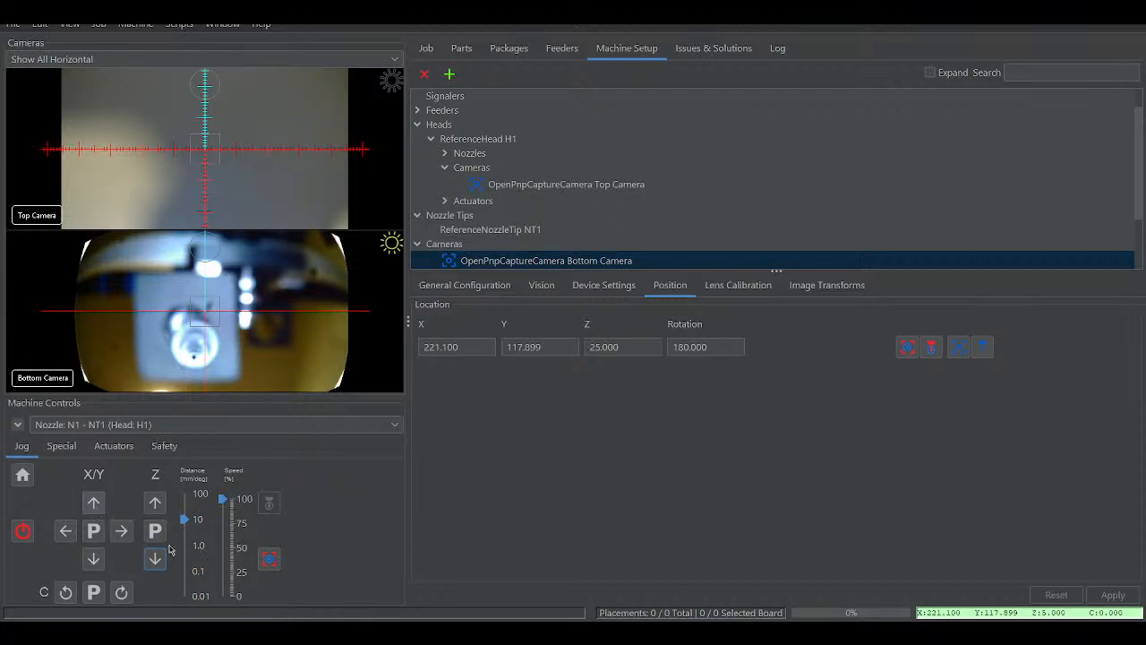
key(ctrl+shift+minus)
click(94, 504)
click(94, 503)
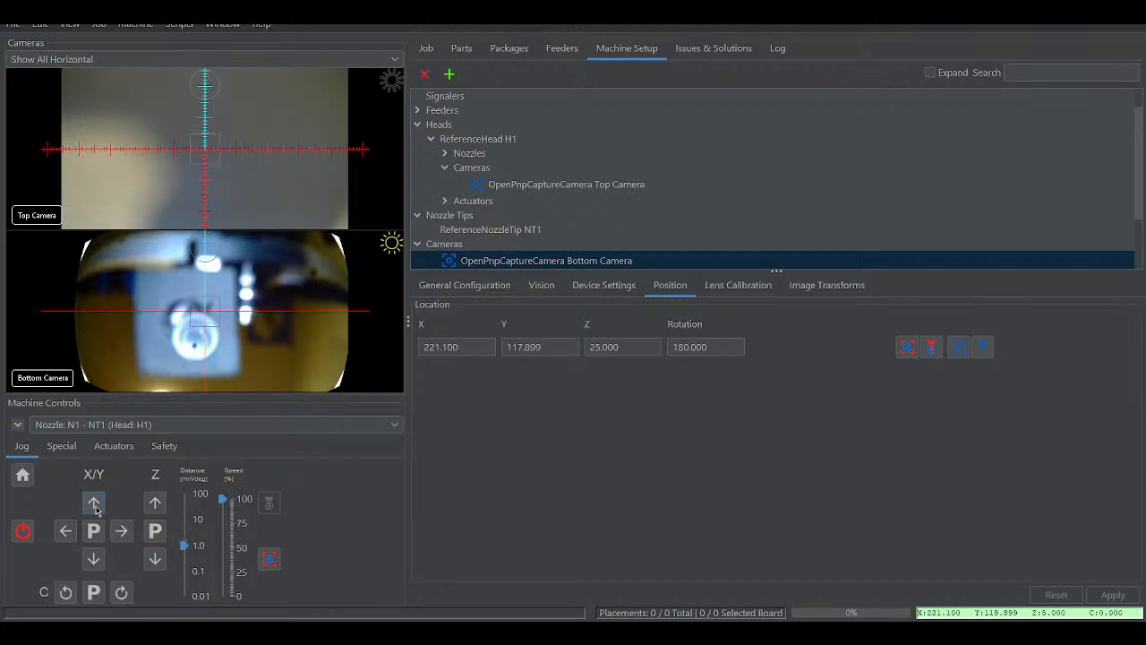
click(94, 503)
click(94, 503)
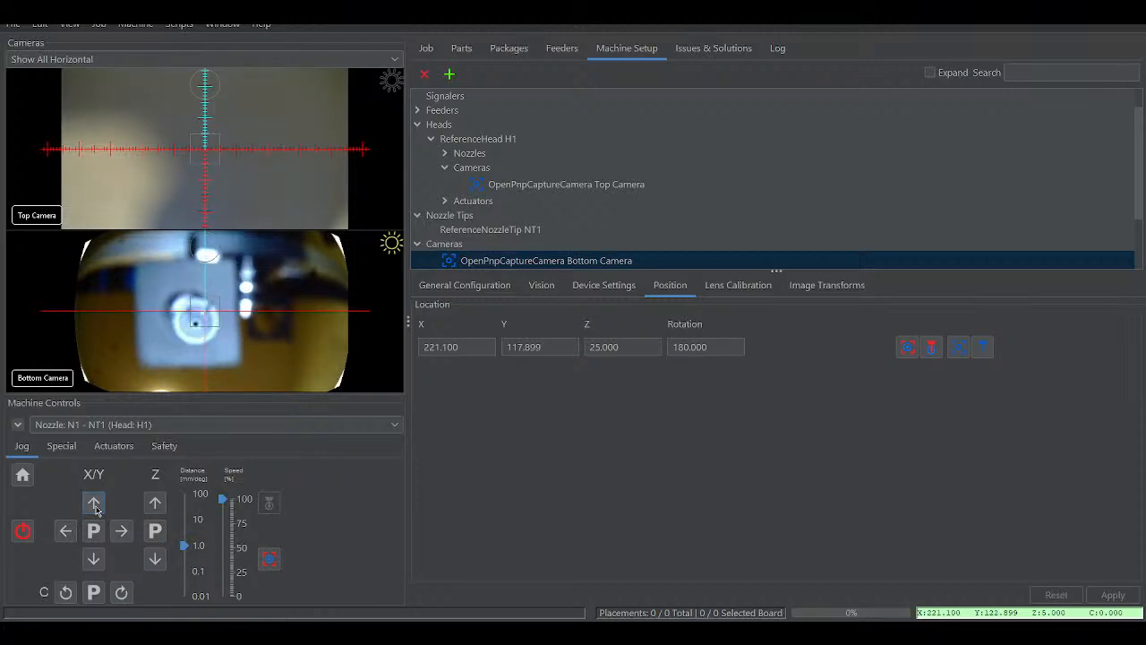
click(94, 503)
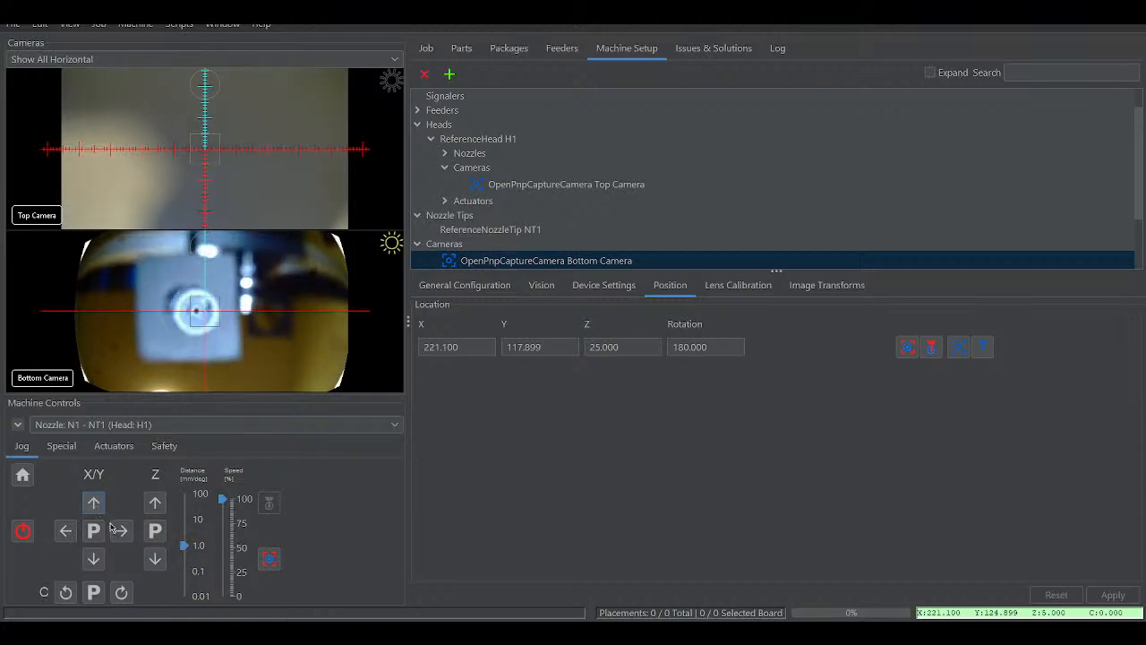
click(121, 531)
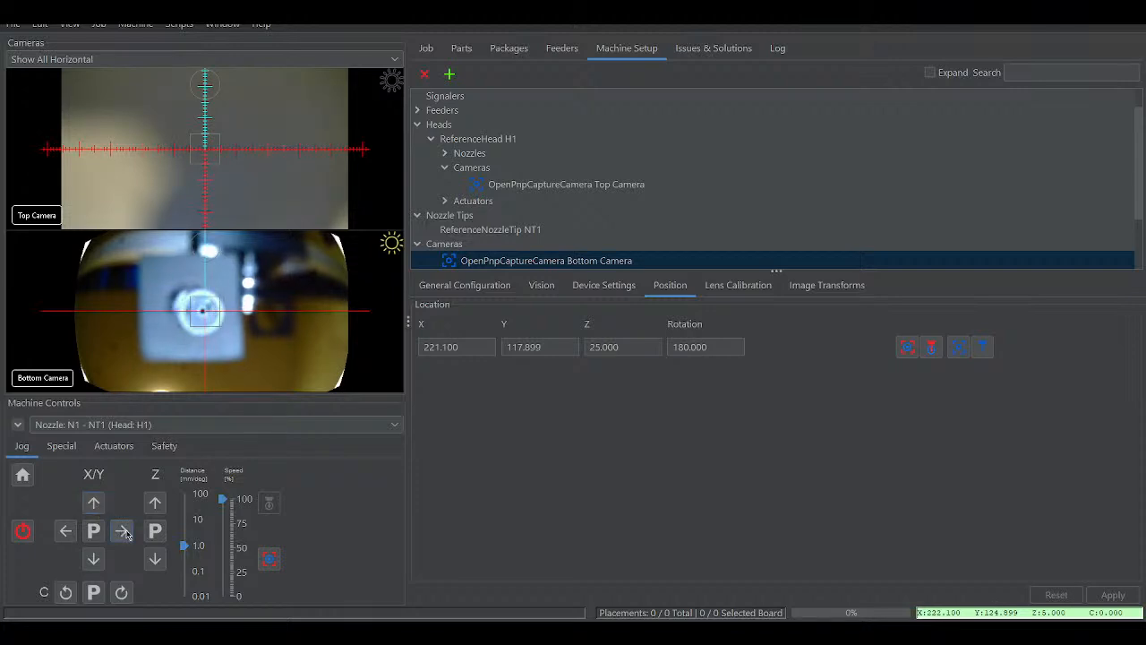
- Capture the nozzle position as the bottom camera's location, set its Z to 0, and apply the settings
click(988, 351)
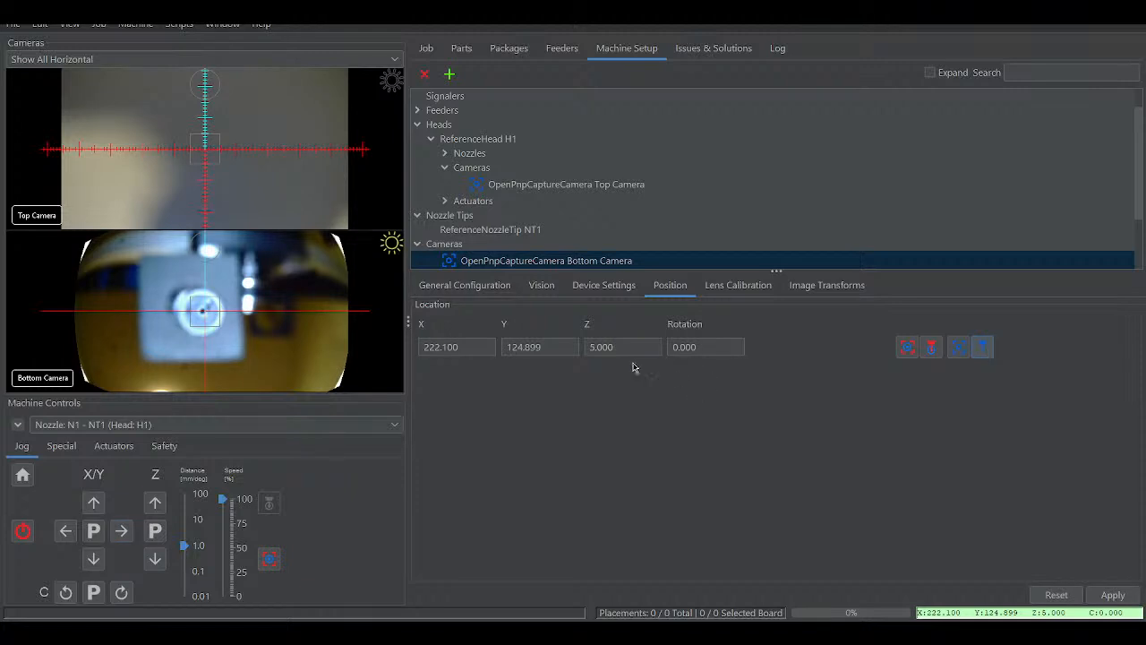
click(599, 356)
text(0)
click(1112, 595)
- Test the stored camera location by moving the nozzle away in Y at the 100 mm increment and positioning NT1 over the bottom camera
click(184, 493)
click(93, 503)
click(500, 232)
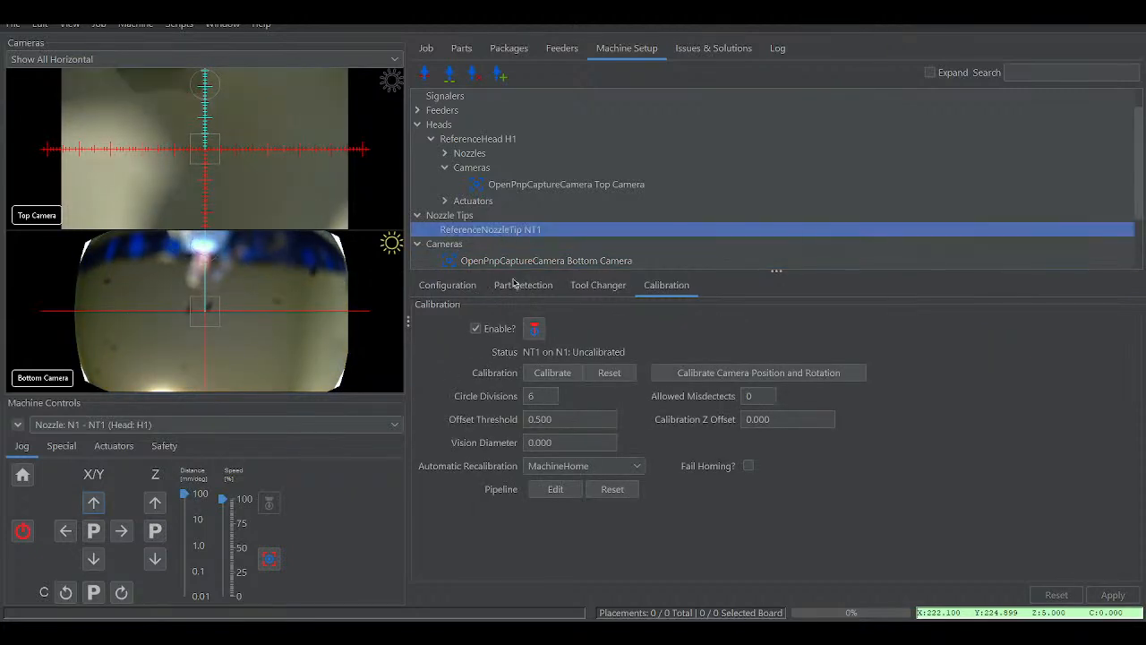
click(535, 329)
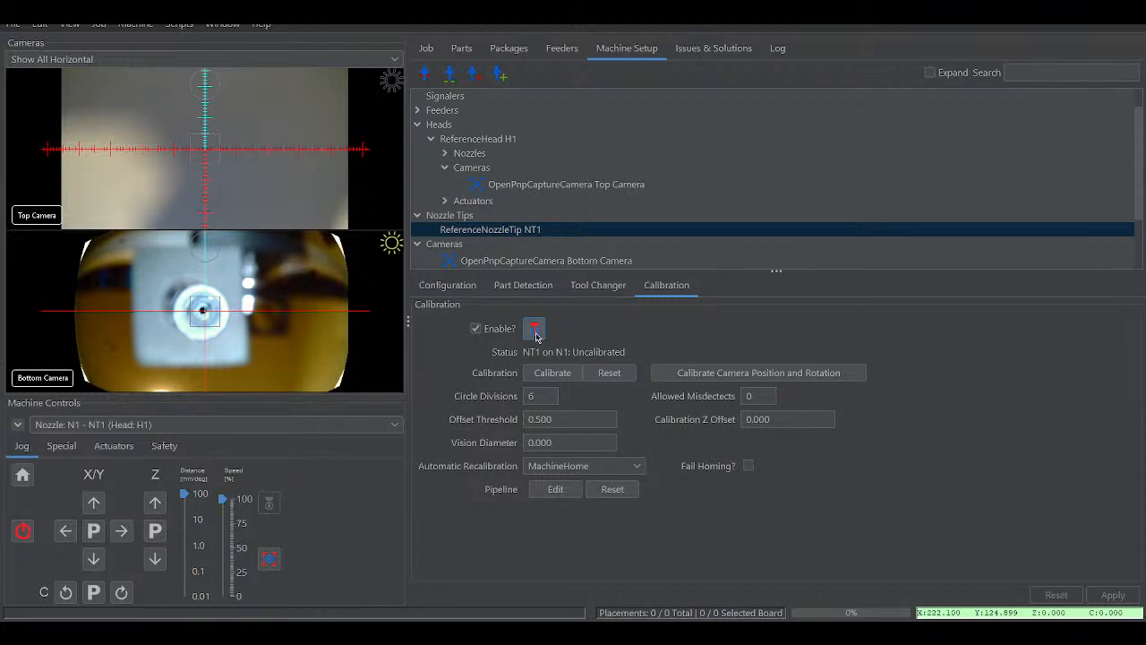
- Fine-jog the nozzle in 0.1 mm increments to X 222.300, Z -0.100, then capture and apply that position as the bottom camera's location
click(521, 262)
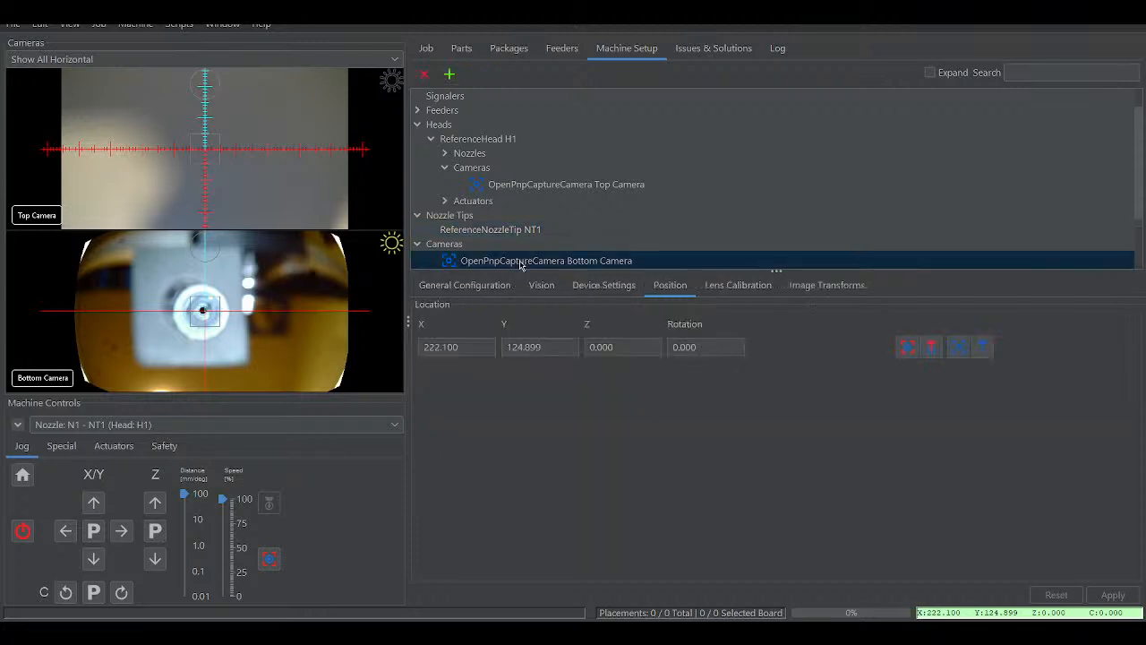
click(457, 347)
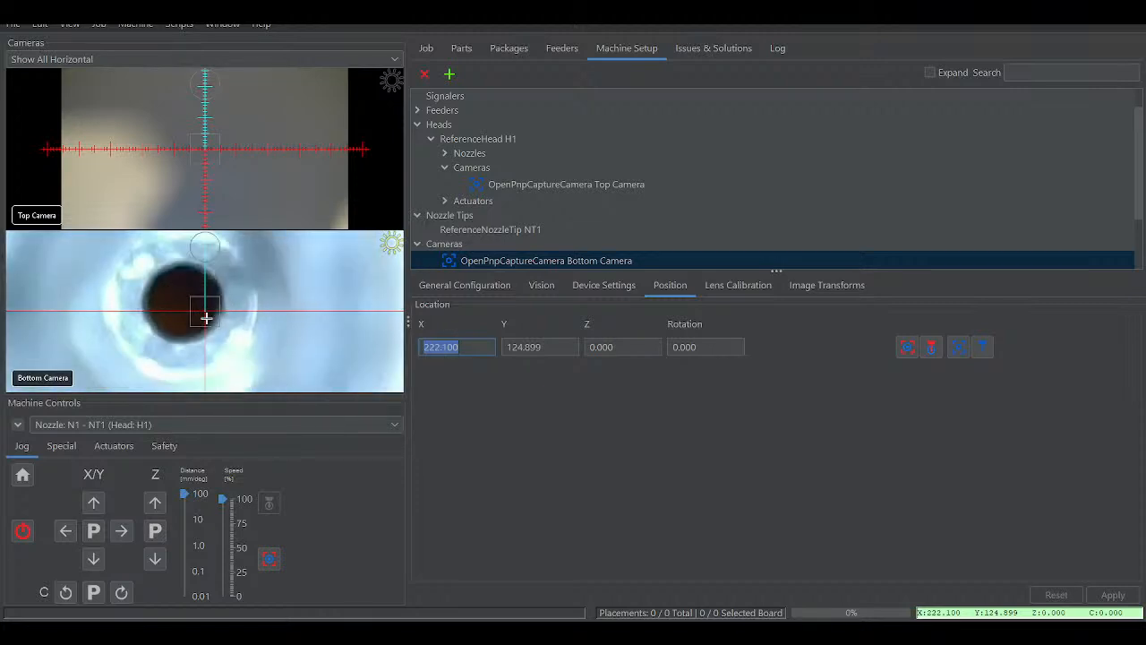
click(184, 570)
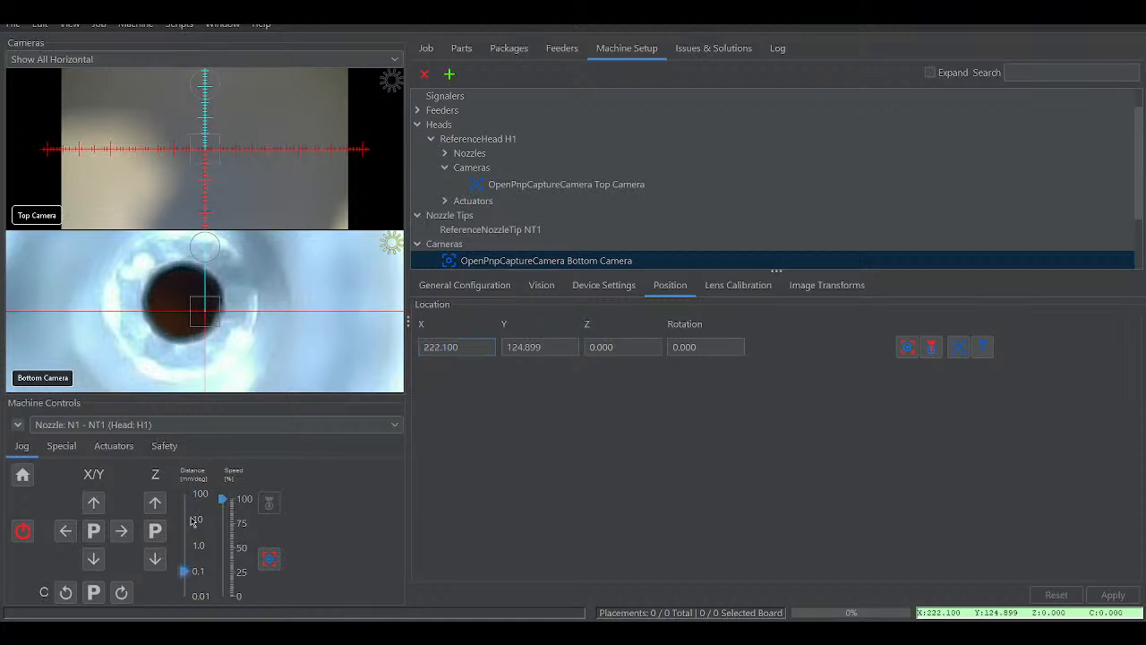
click(123, 530)
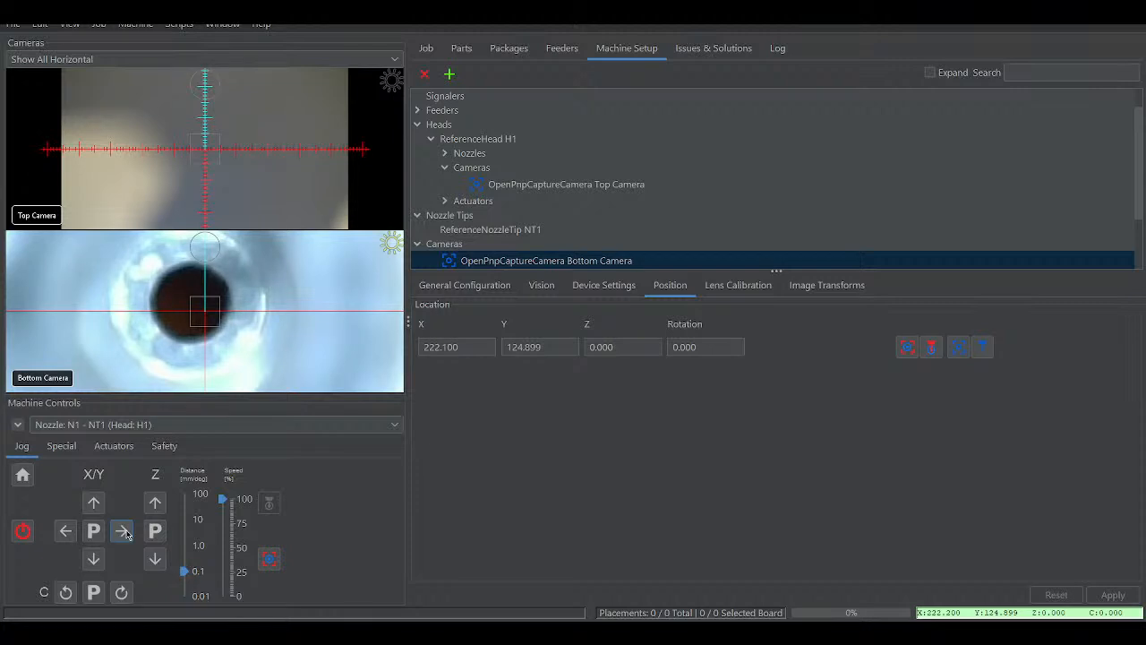
click(123, 531)
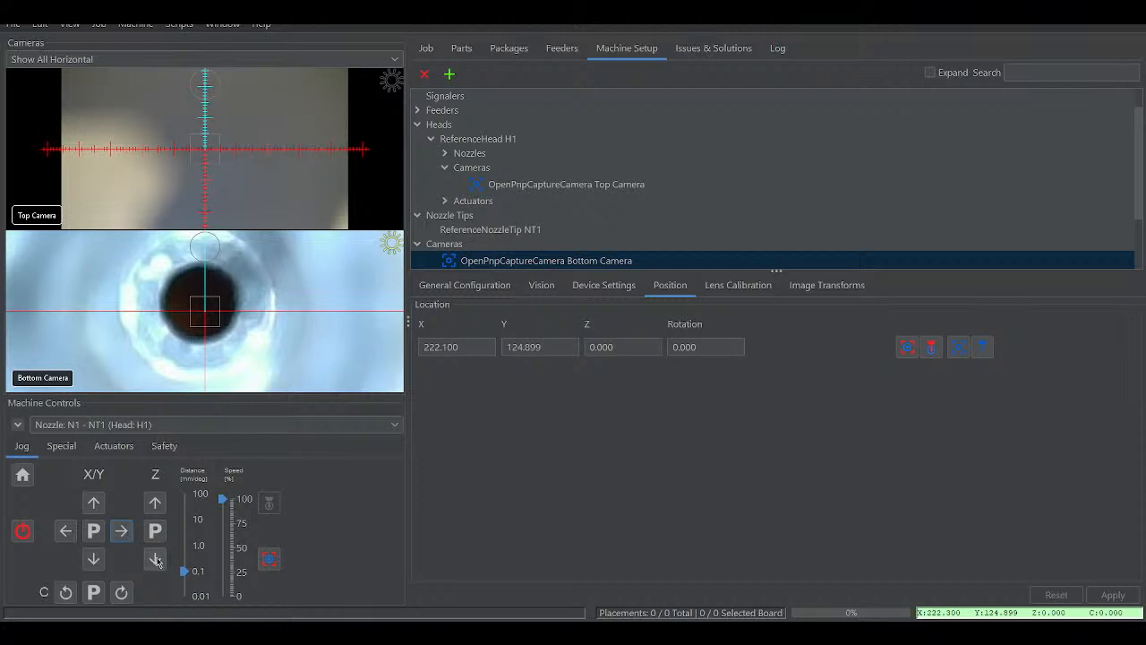
click(155, 558)
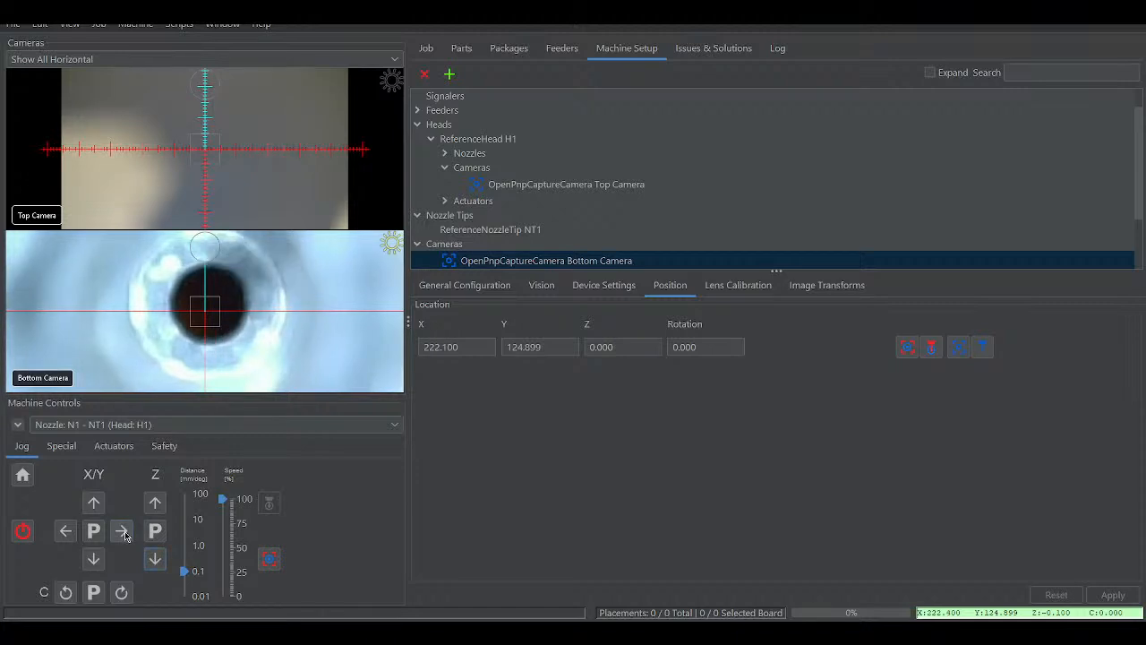
click(67, 531)
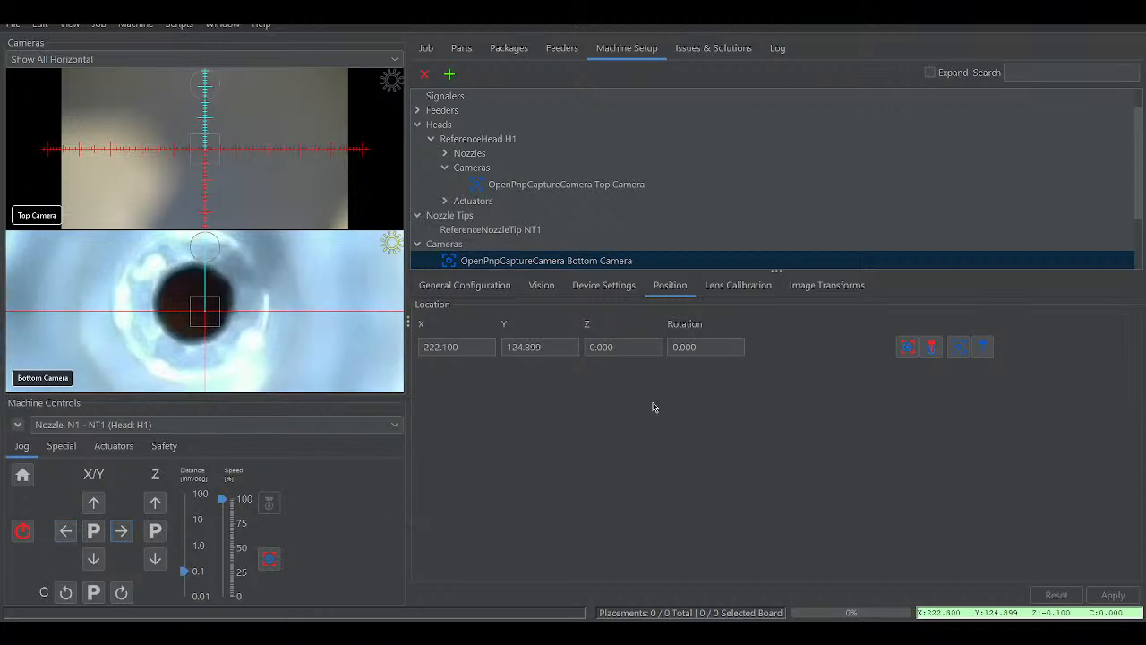
click(981, 350)
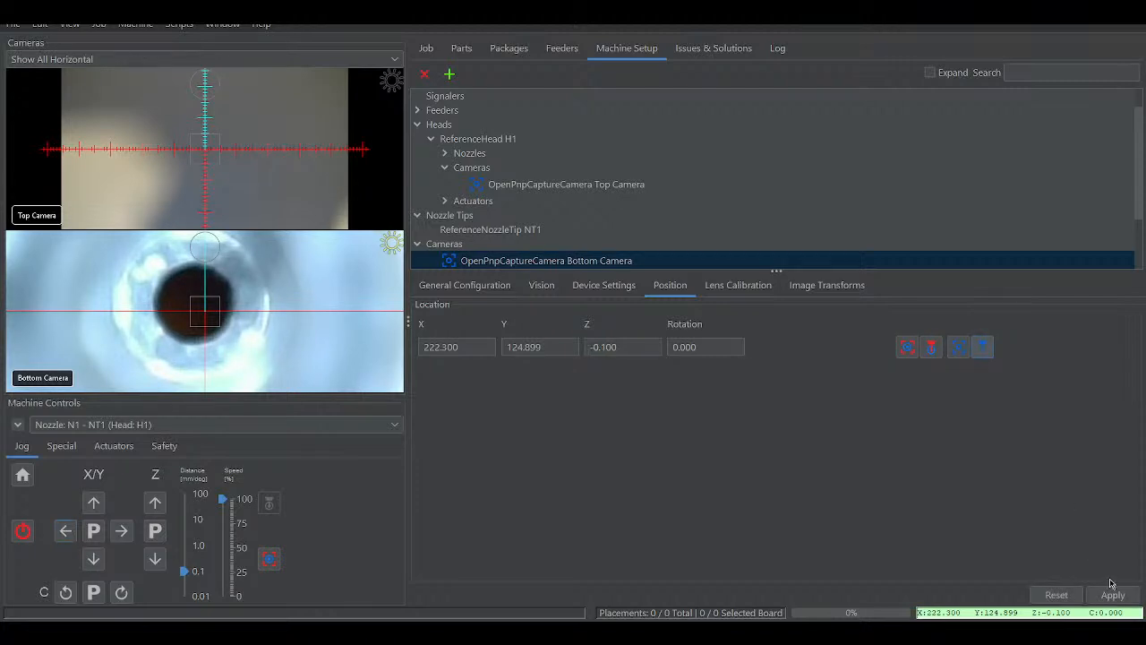
click(1112, 595)
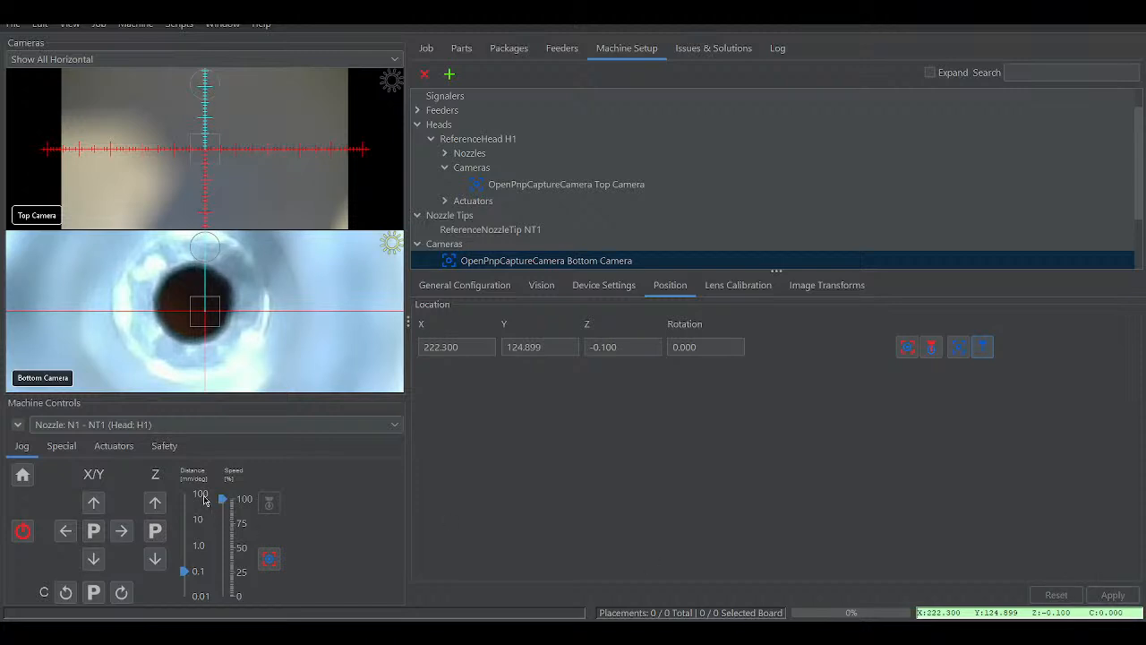
- Jog the nozzle 100 mm away in Y, and use NT1's calibration settings to position the tip over the bottom camera again
key(ctrl+plus)
key(ctrl+plus)
key(ctrl+plus)
key(ctrl+Up)
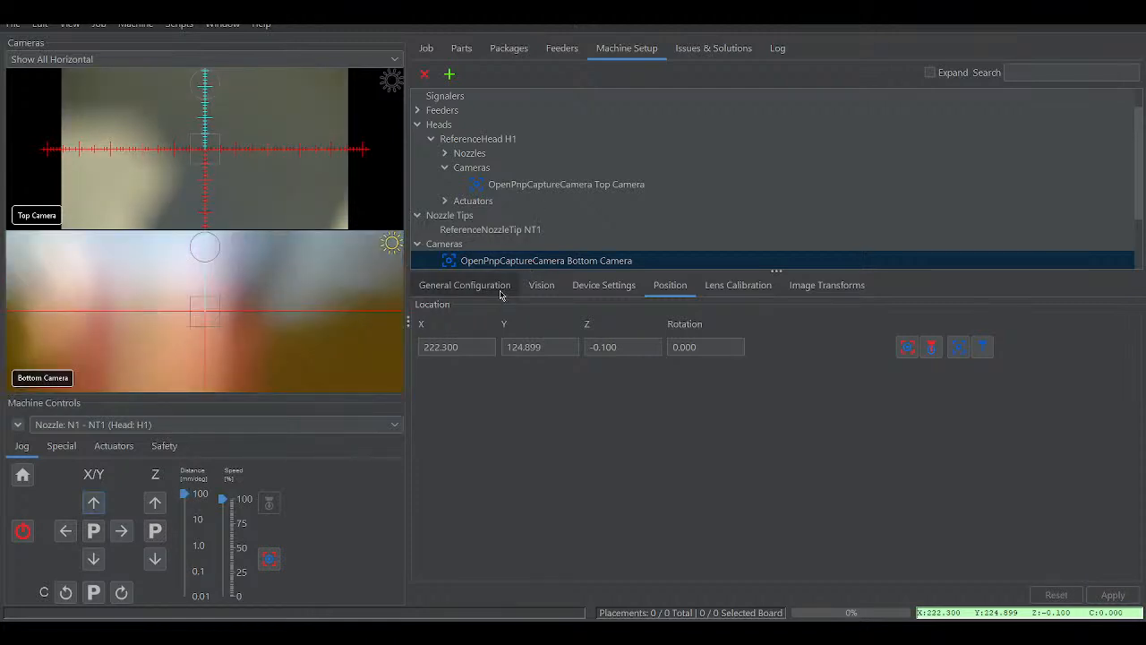
click(501, 229)
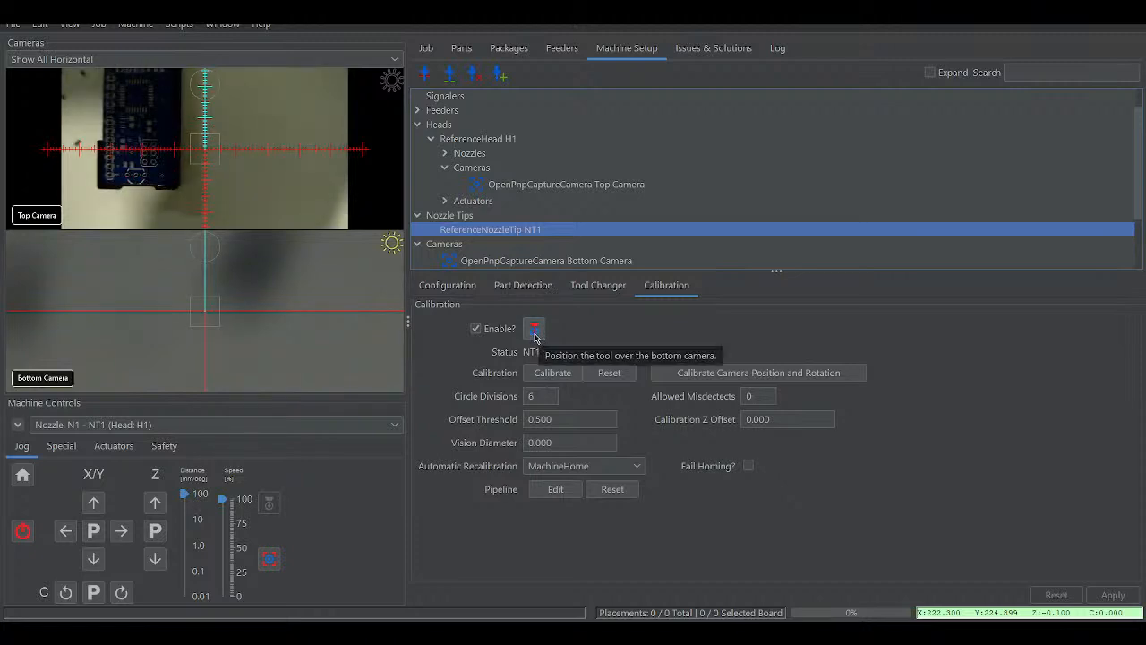
click(534, 331)
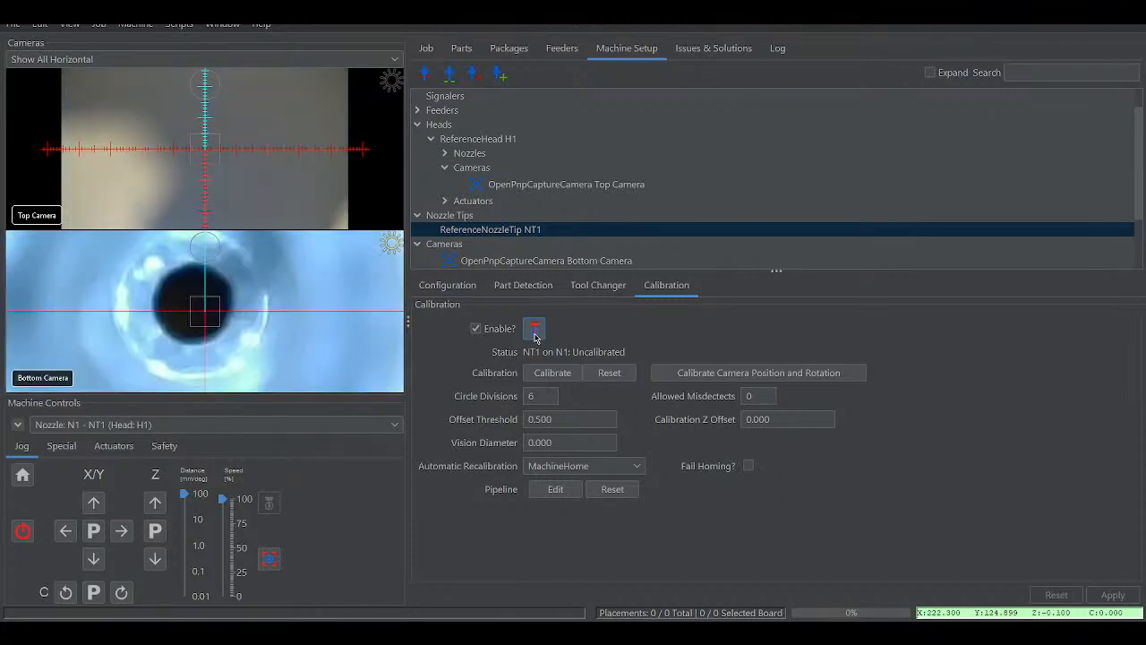
click(535, 331)
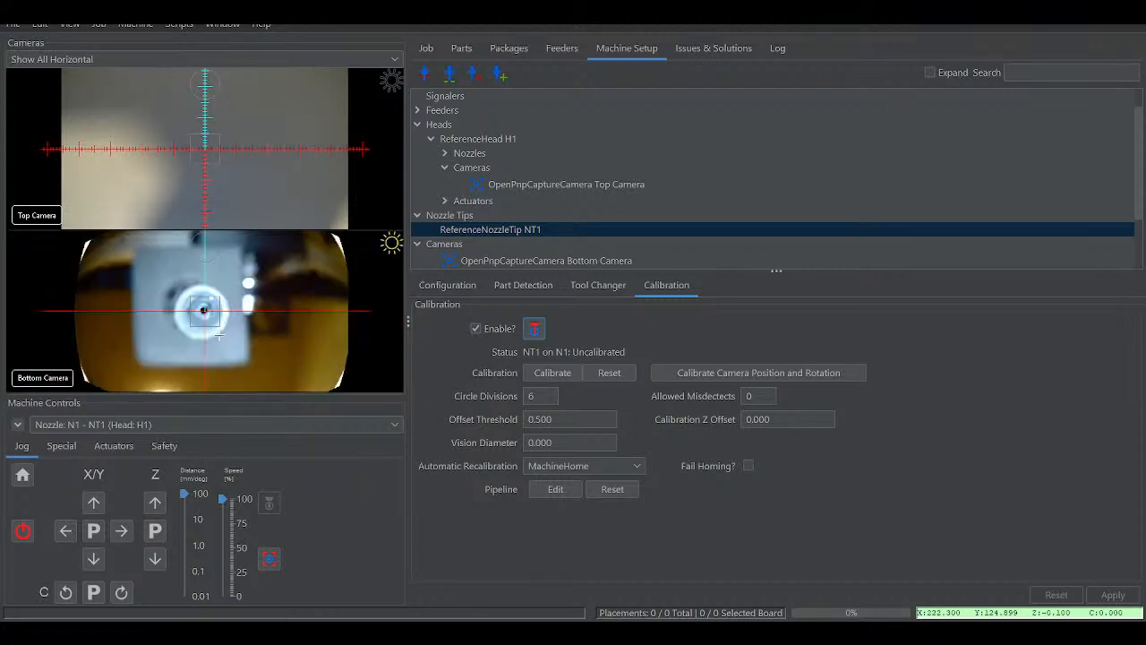
- Try twice to calibrate nozzle tip NT1 with the existing calibration settings, dismissing each error
click(551, 373)
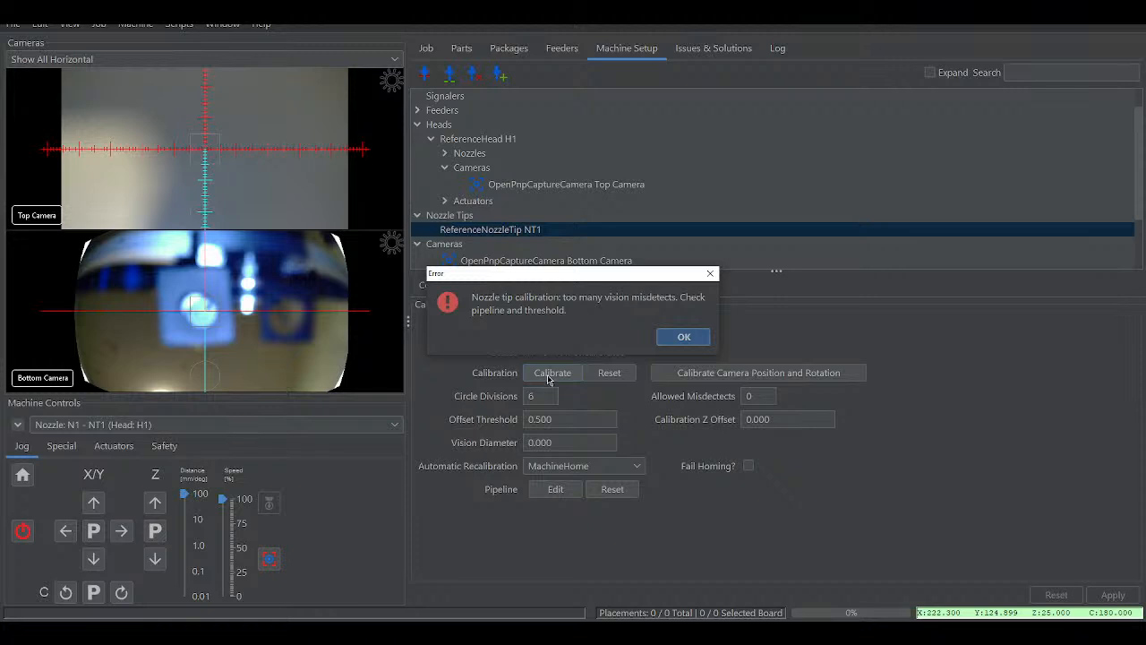
click(677, 339)
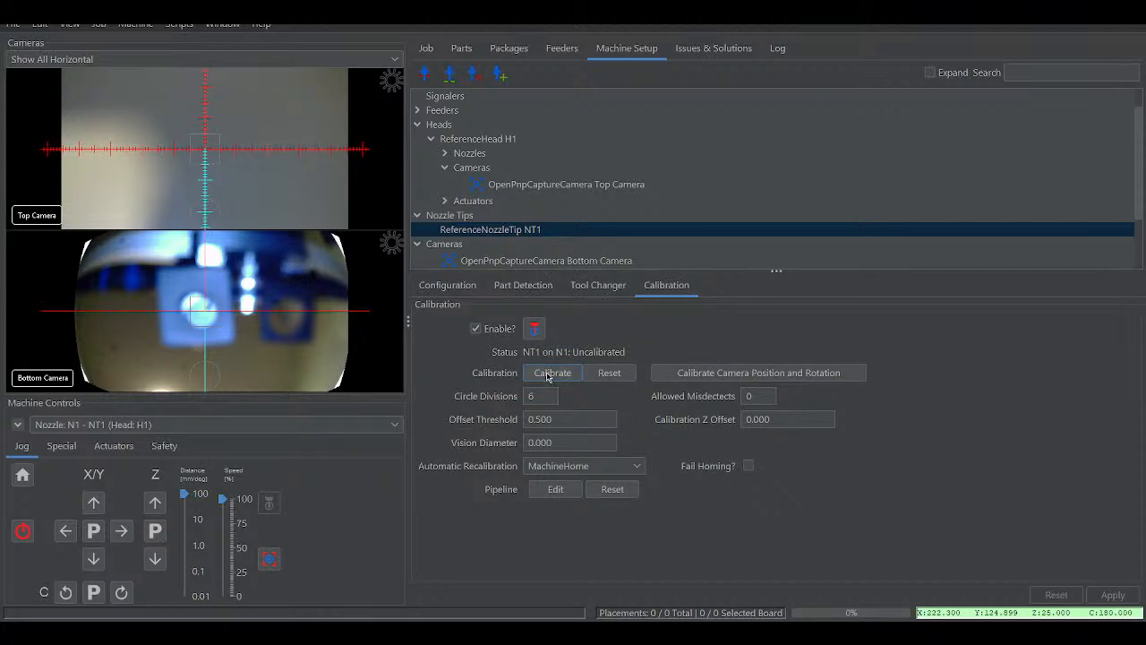
click(547, 374)
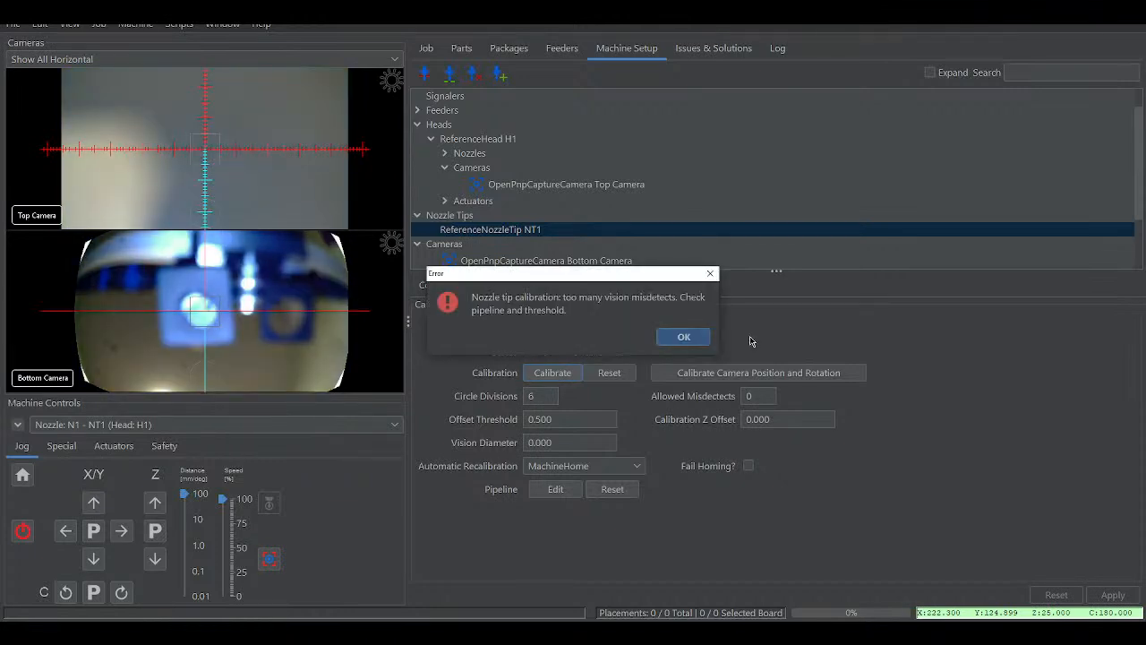
click(685, 338)
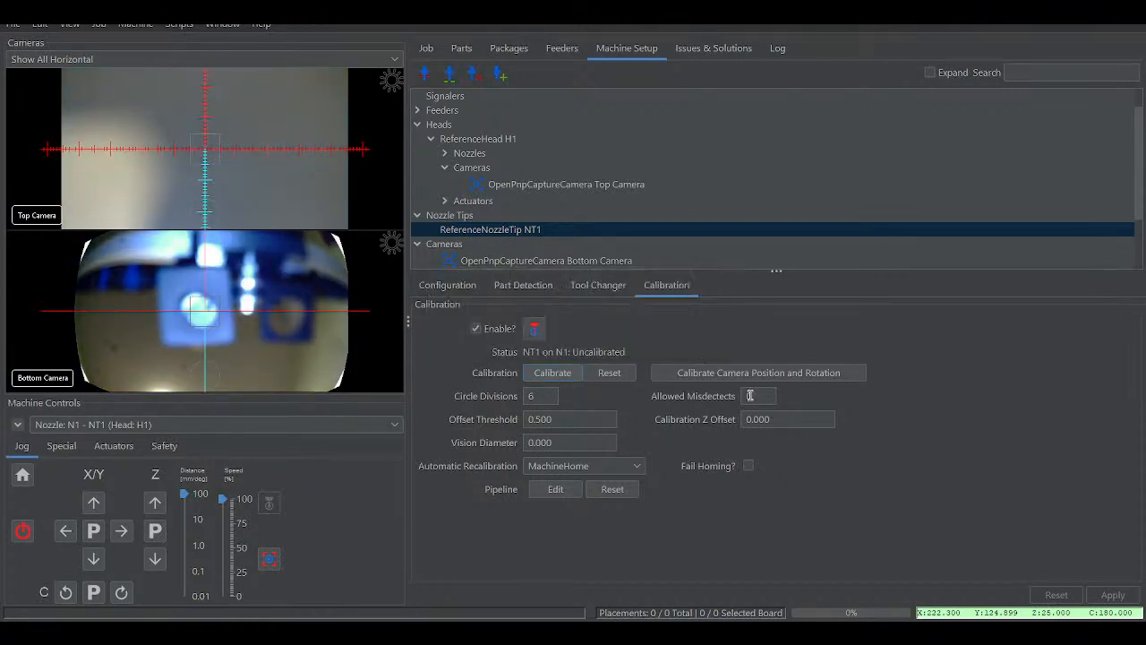
- Set the allowed misdetects for NT1 to 10, apply, and retry the calibration, toggling the bottom camera's light while it runs
double_click(755, 396)
text(10)
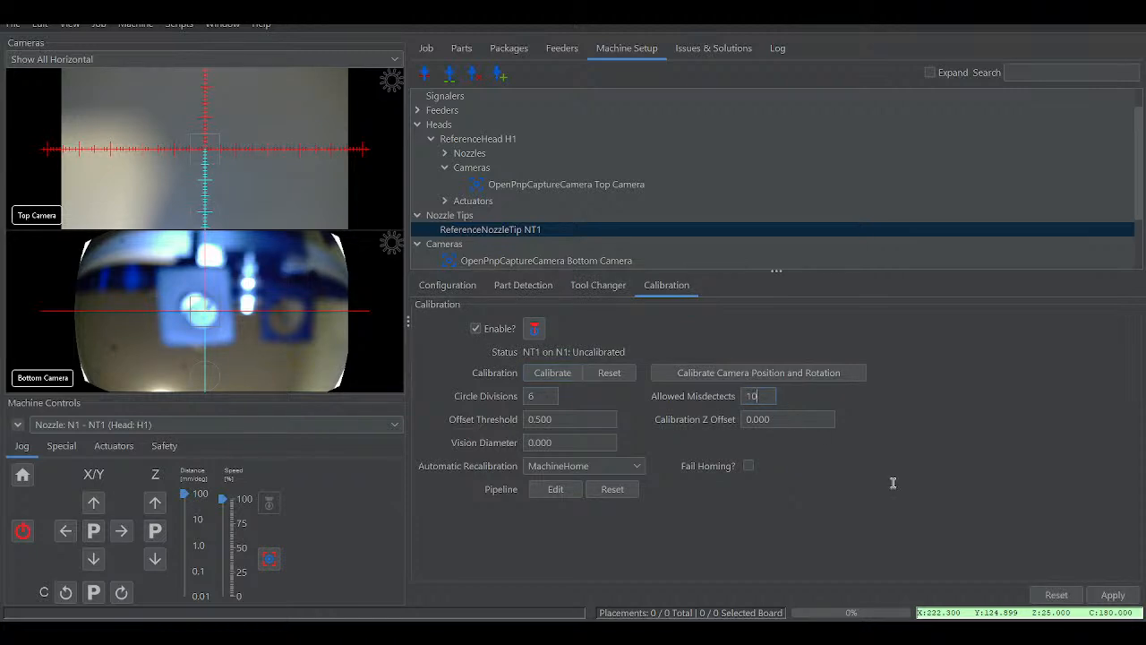
click(1106, 597)
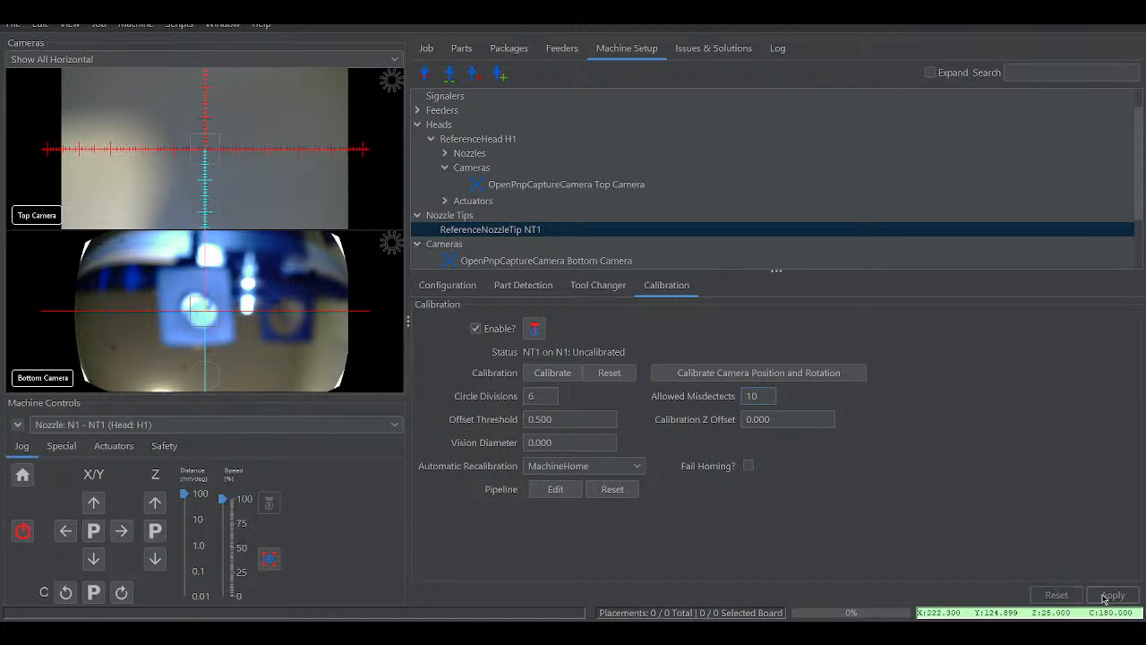
click(552, 372)
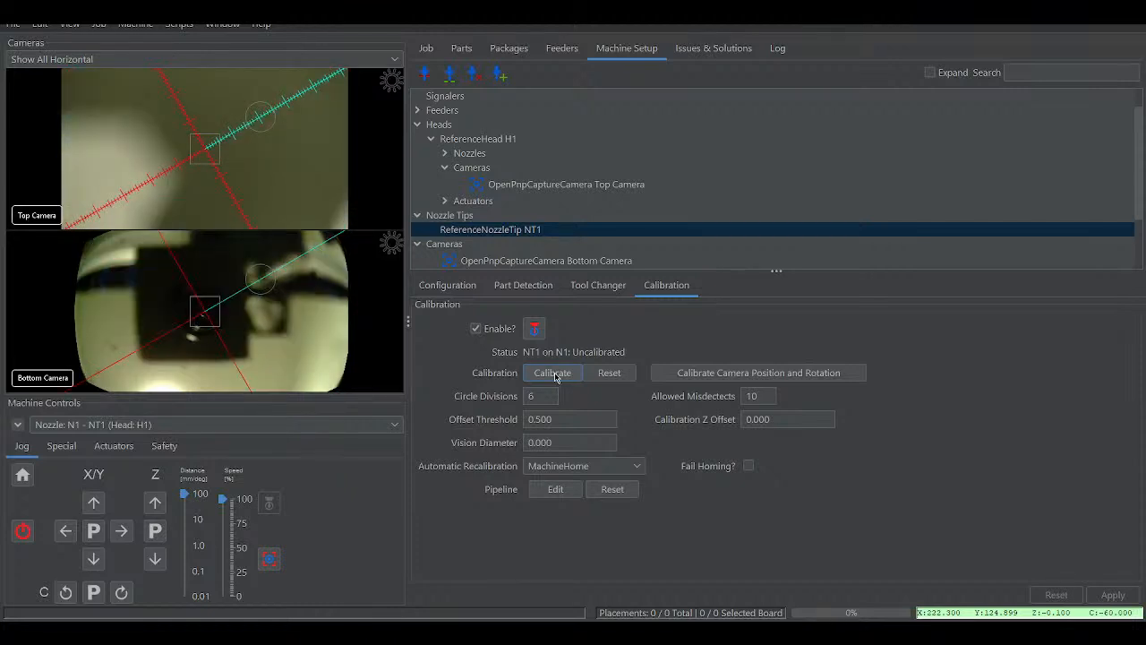
click(388, 241)
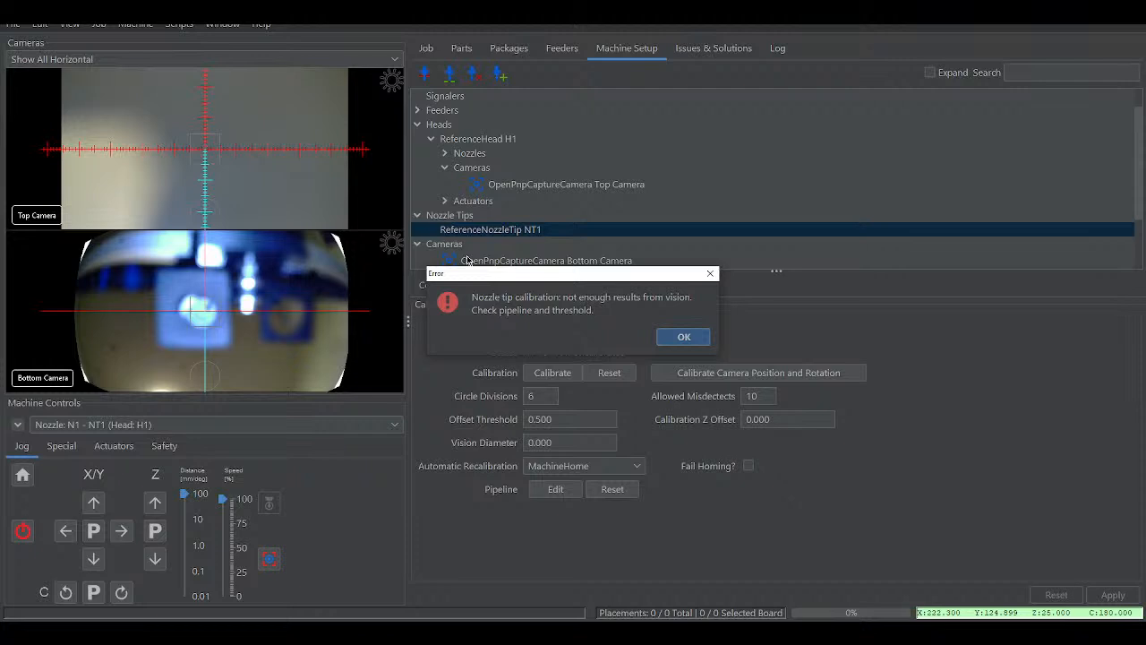
click(681, 337)
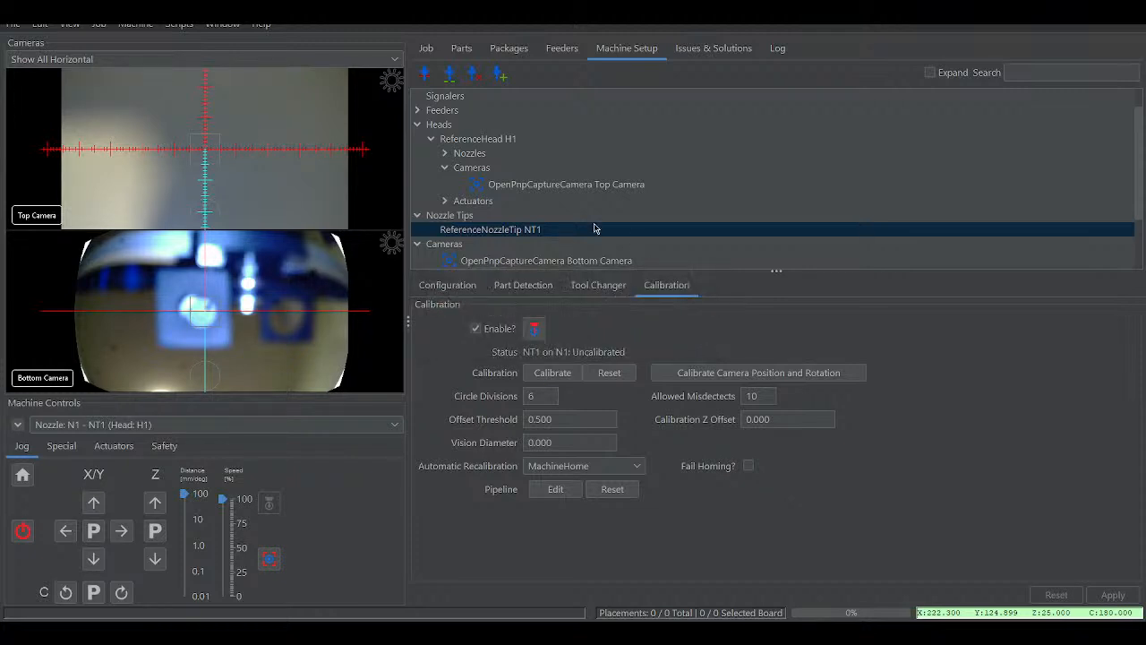
- Configure the Bottom Light actuator to use ActuateOn for the Homed machine state, keep ActuateOff for Disabled, and apply
scroll(595, 231, down, 2)
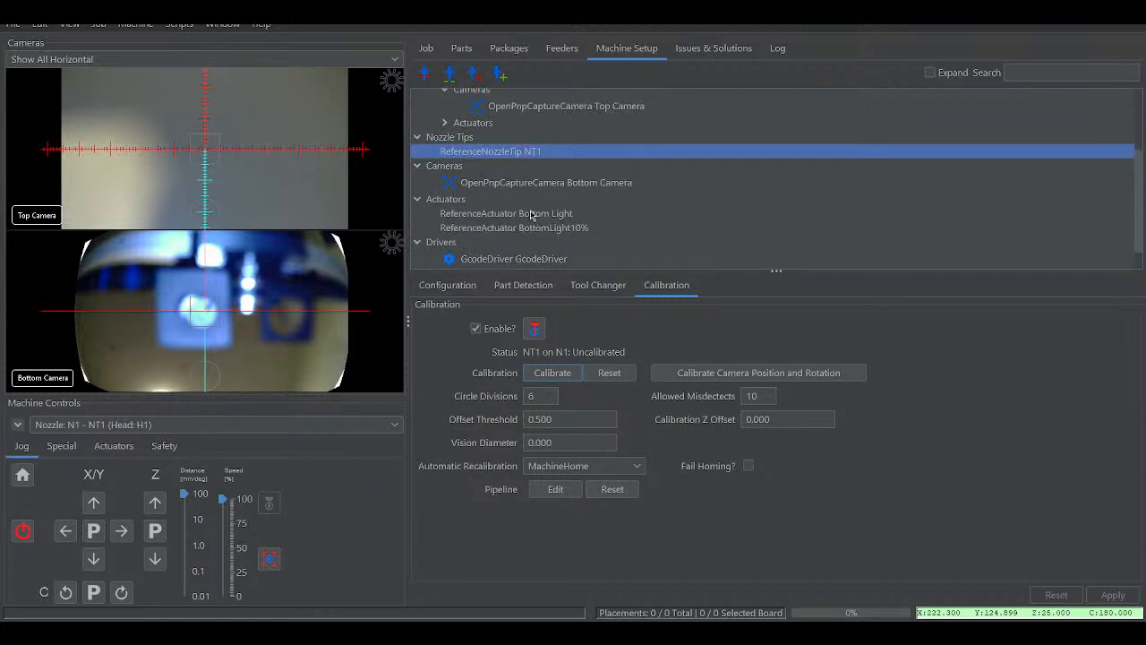
click(531, 215)
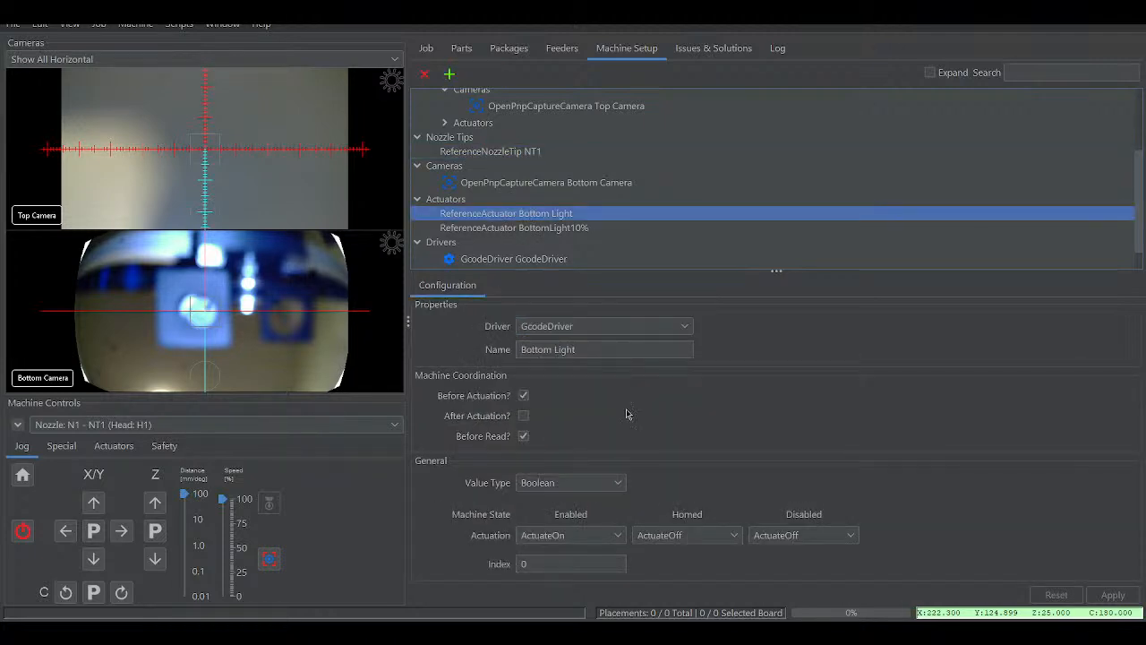
click(709, 535)
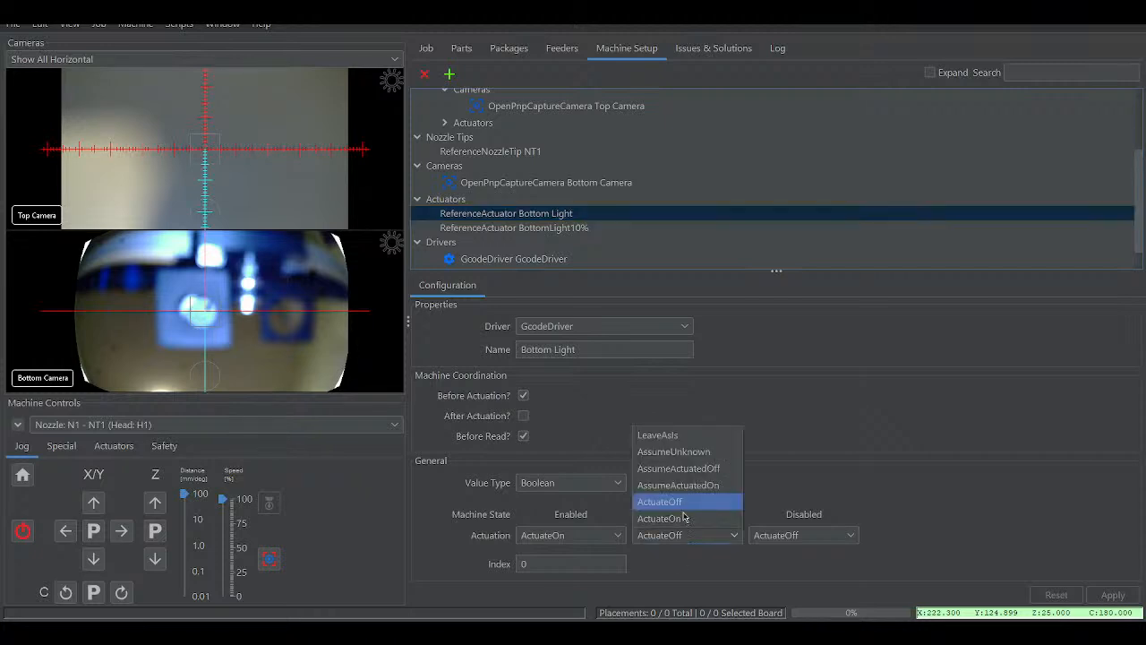
click(688, 519)
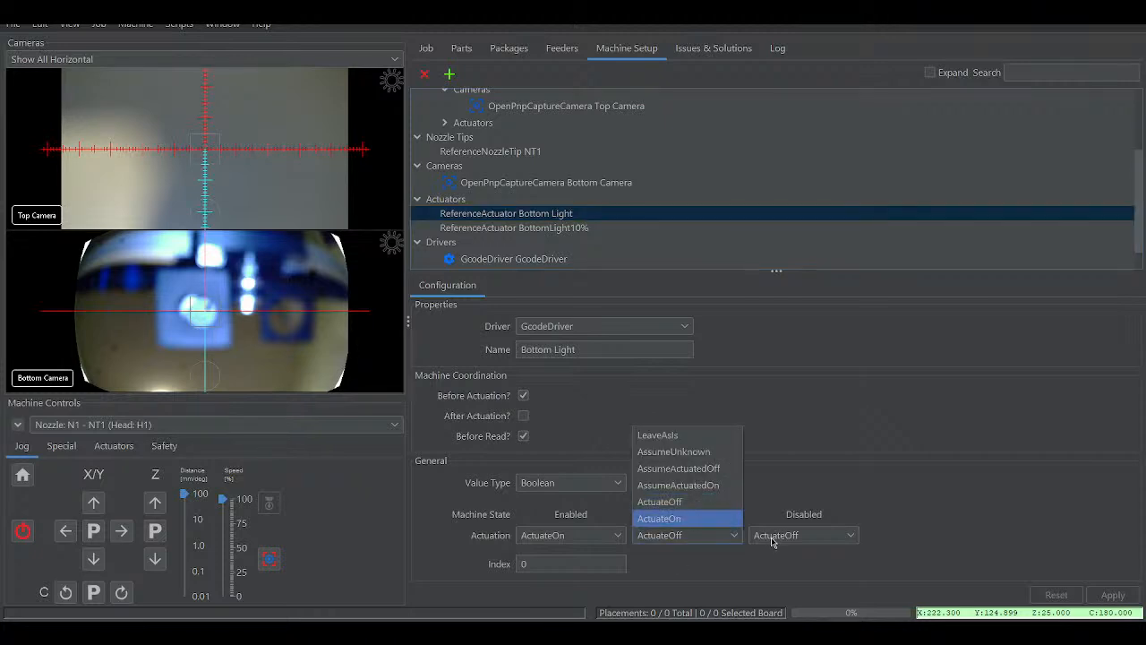
click(772, 536)
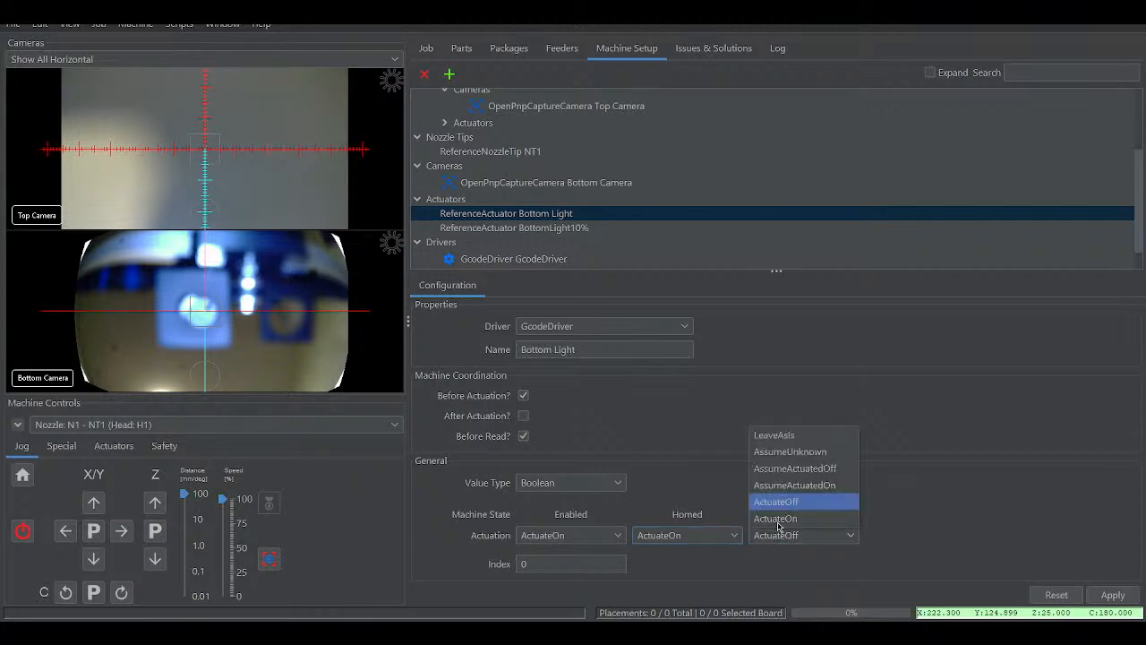
click(777, 523)
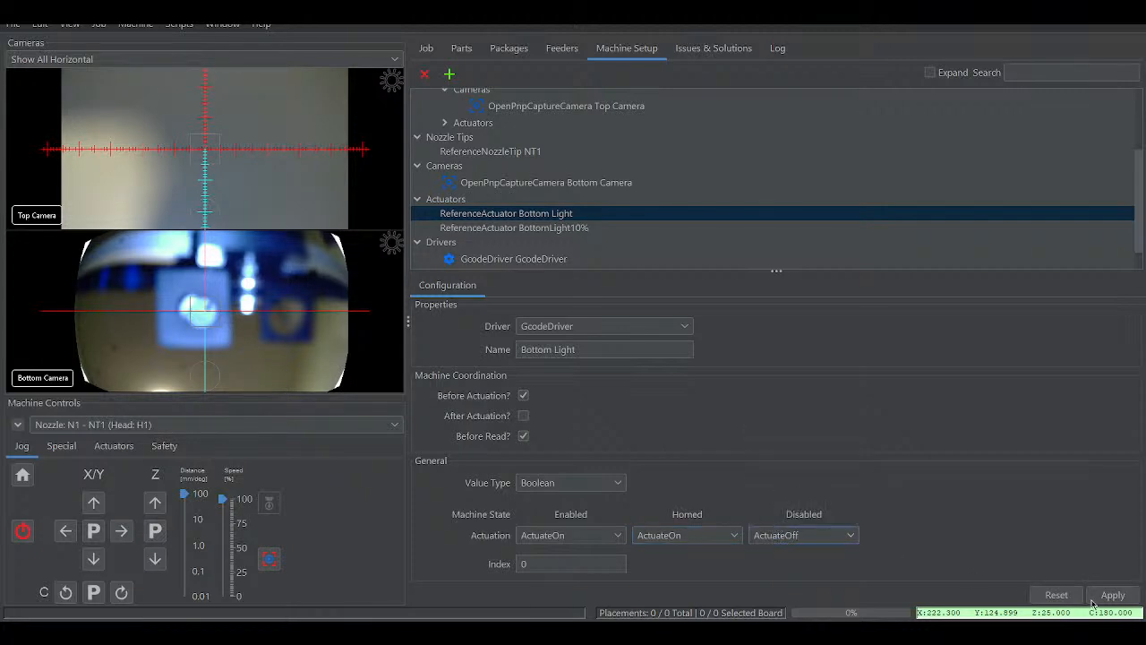
click(1097, 597)
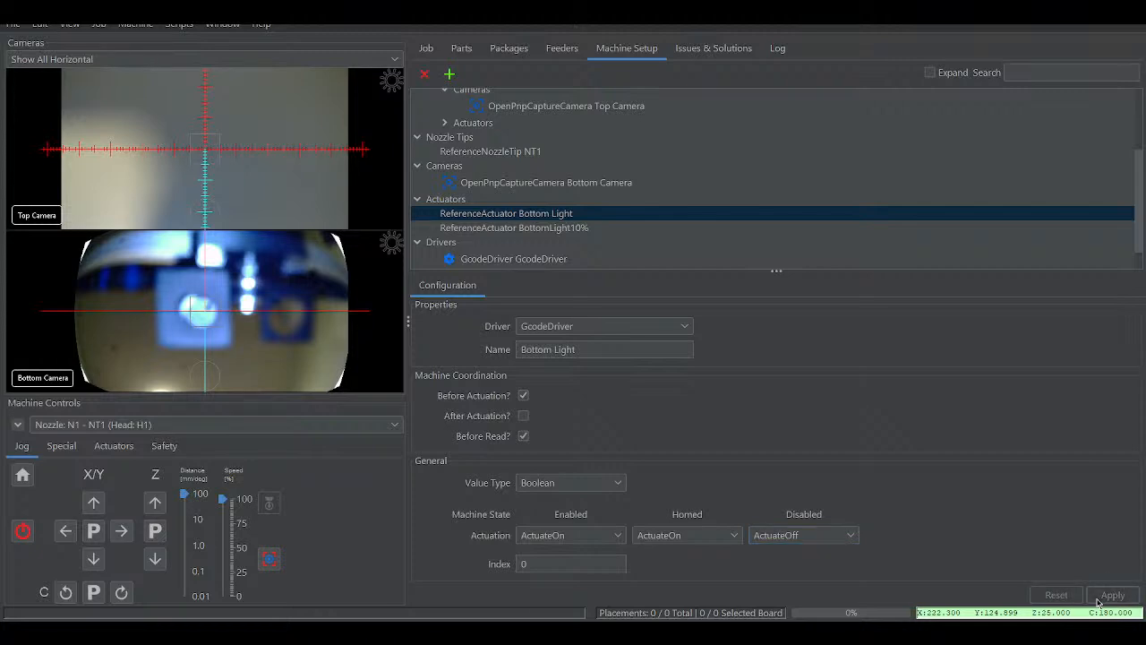
- Retry the NT1 calibration and manually switch the Bottom Light actuator on while it runs
click(478, 152)
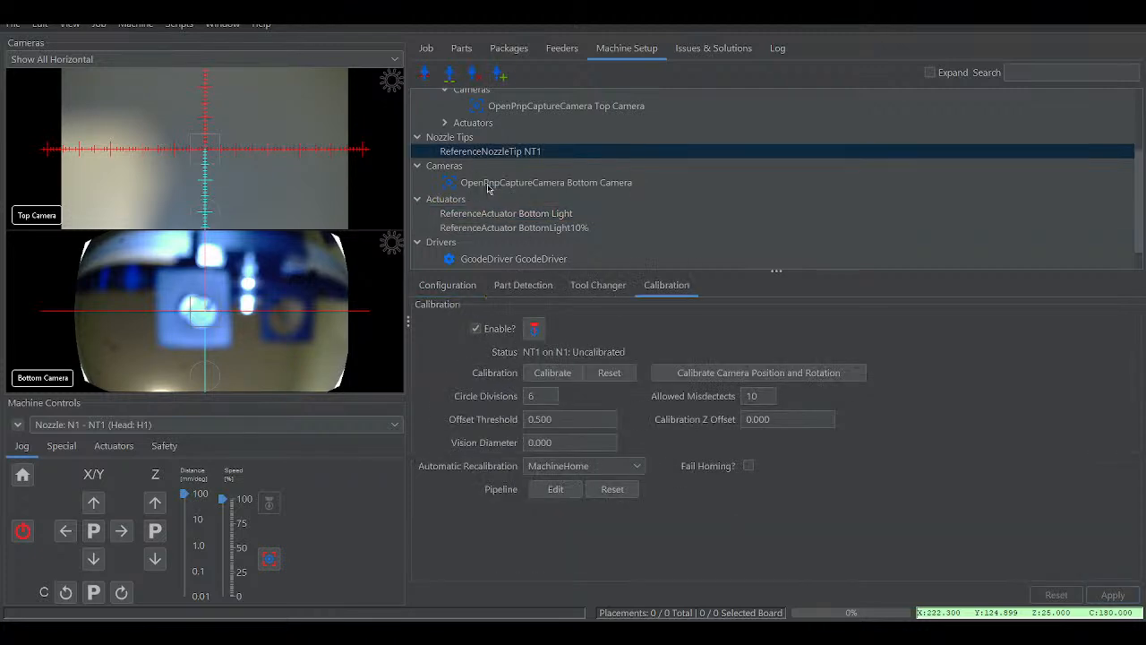
click(553, 373)
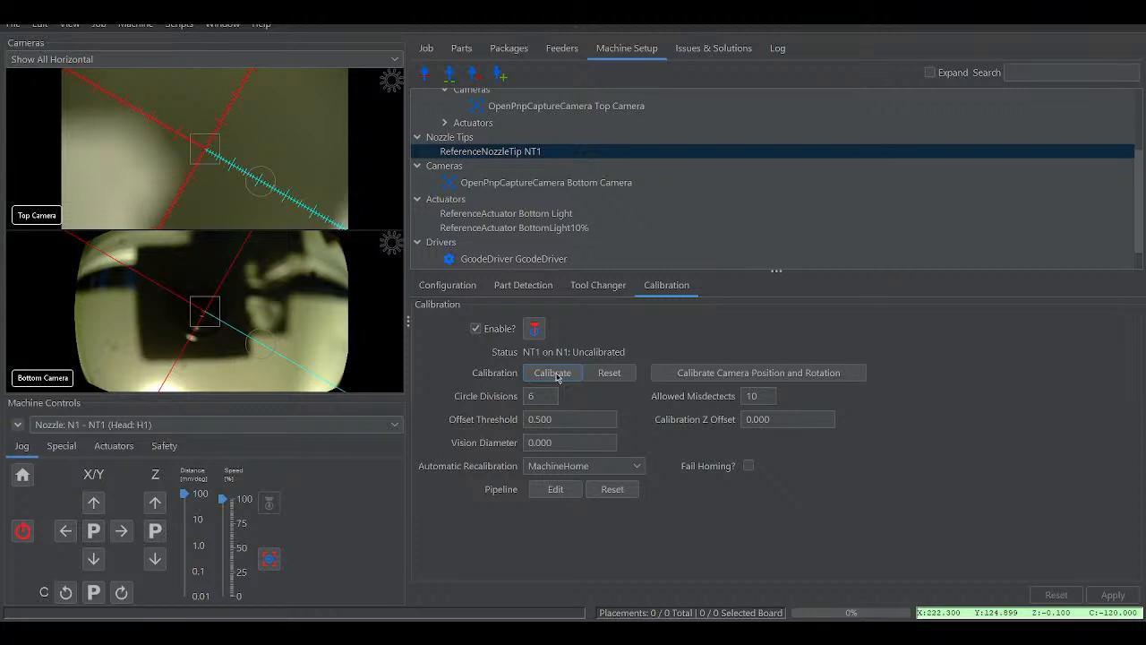
click(65, 450)
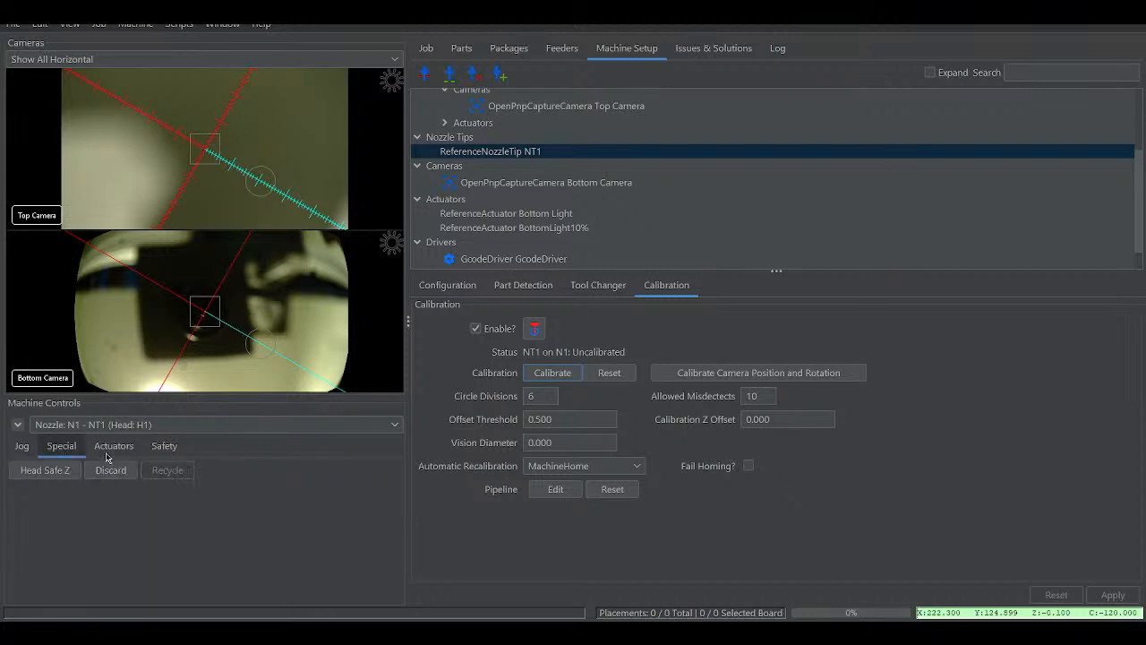
click(108, 449)
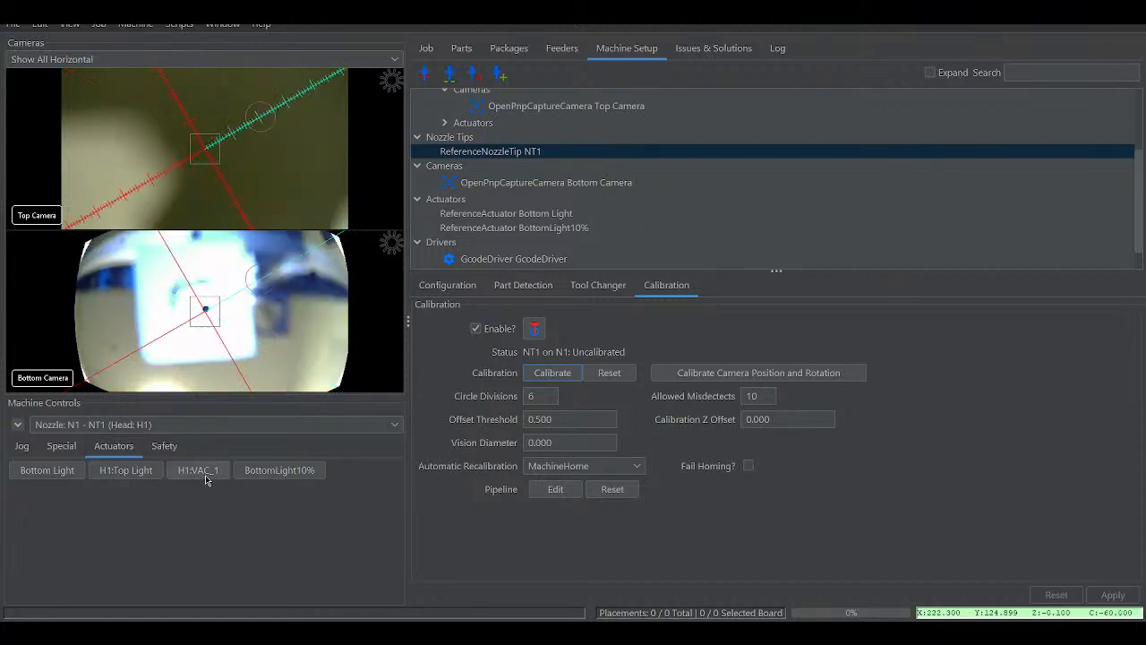
click(70, 471)
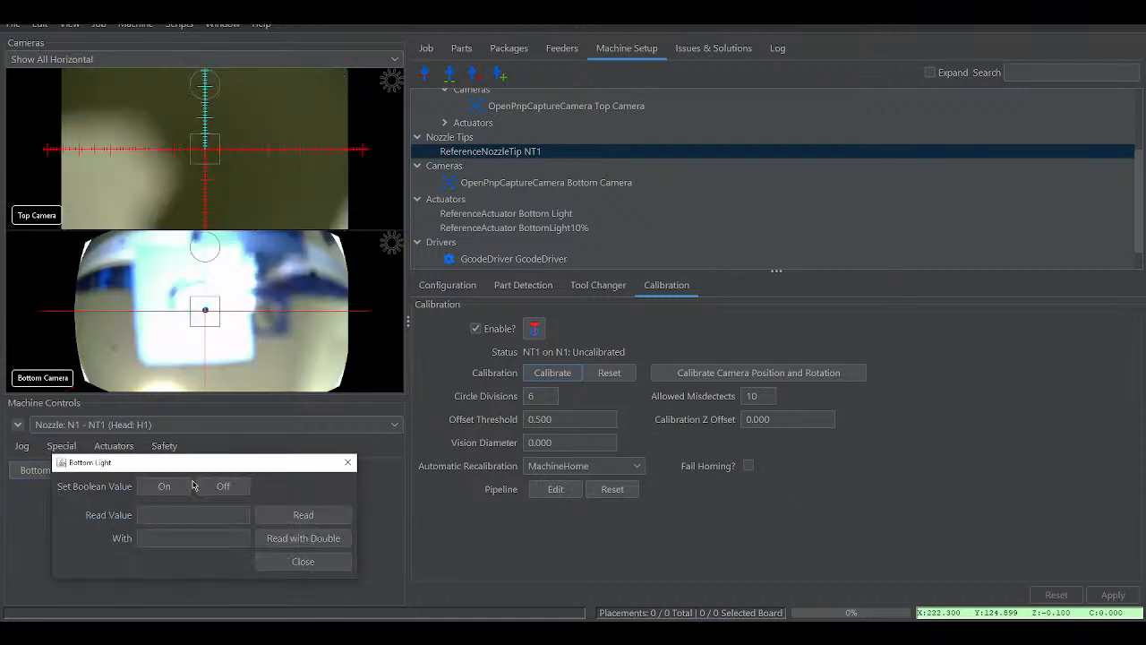
click(201, 484)
click(240, 502)
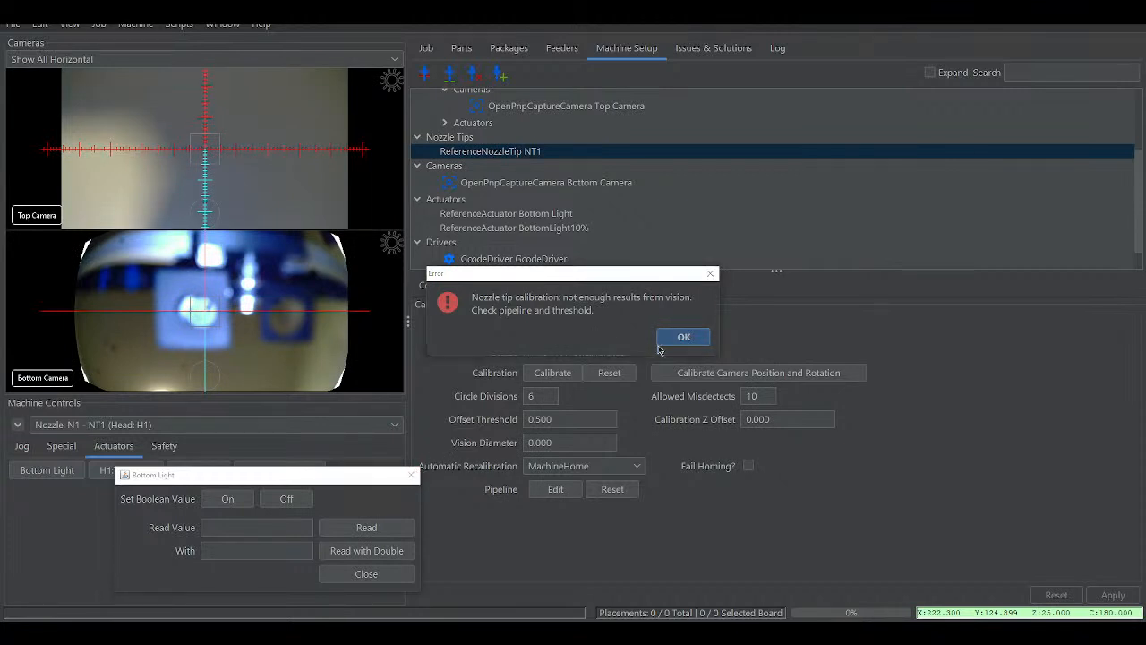
key(Return)
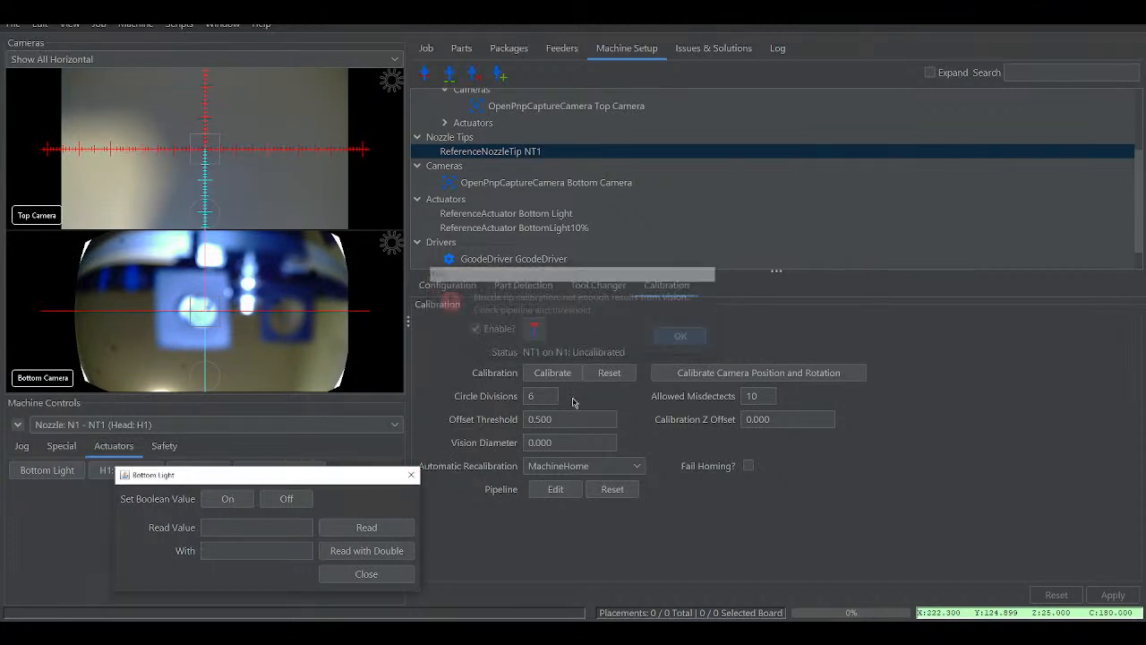
click(410, 476)
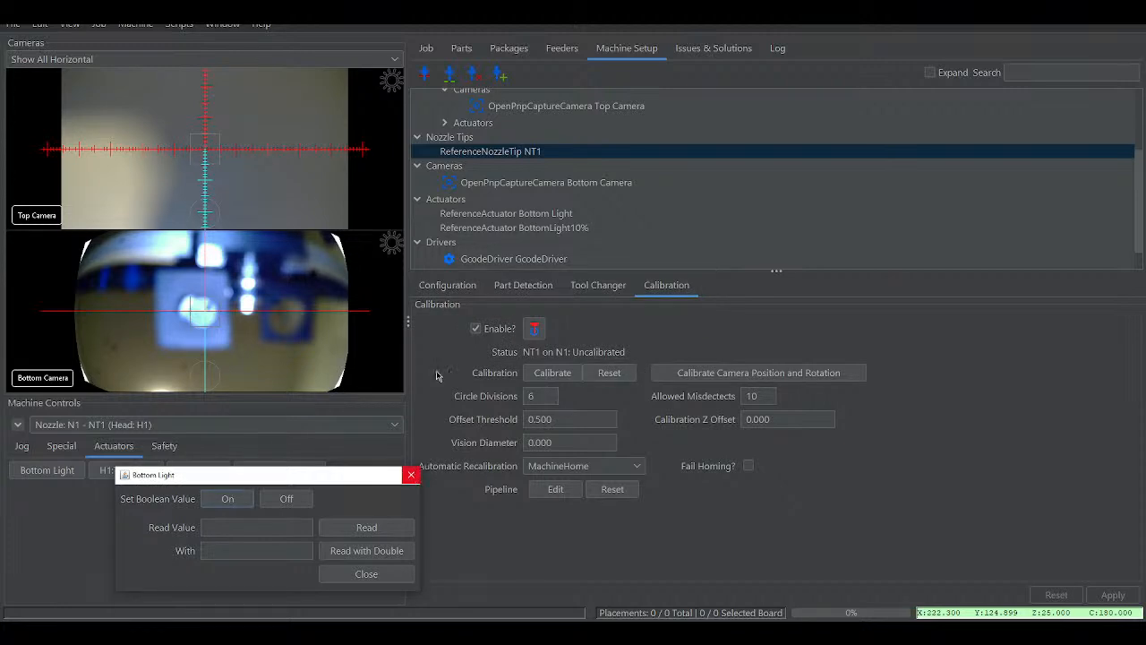
- Open the GcodeDriver's ACTUATE_BOOLEAN_COMMAND Gcode for the Bottom Light actuator
scroll(483, 255, down, 1)
click(483, 260)
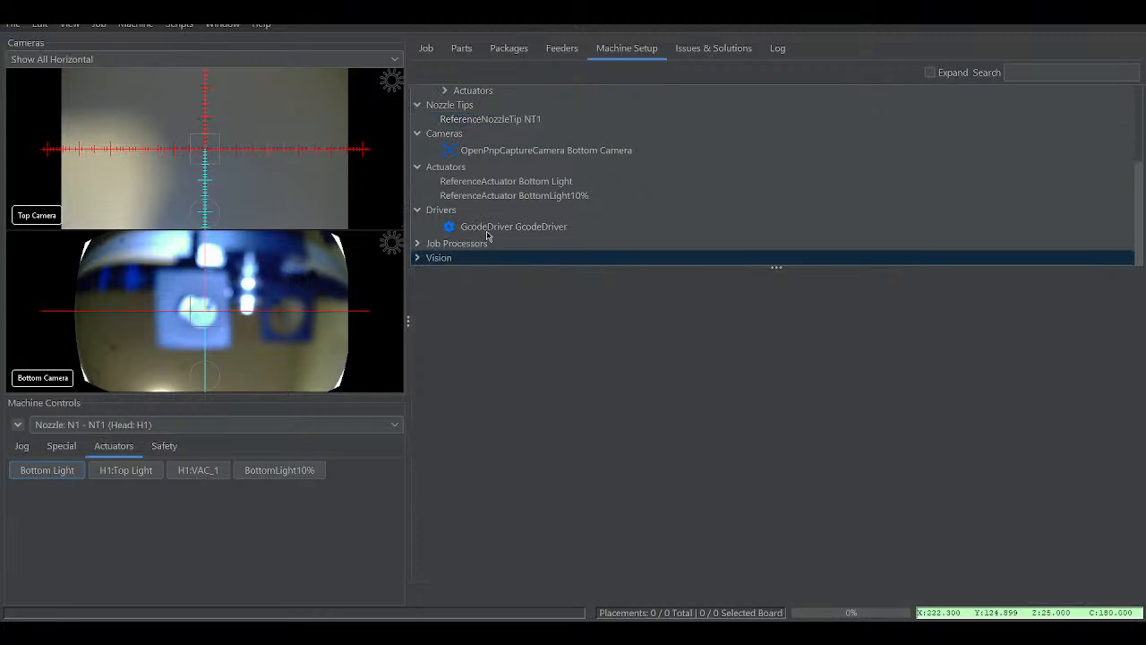
click(487, 230)
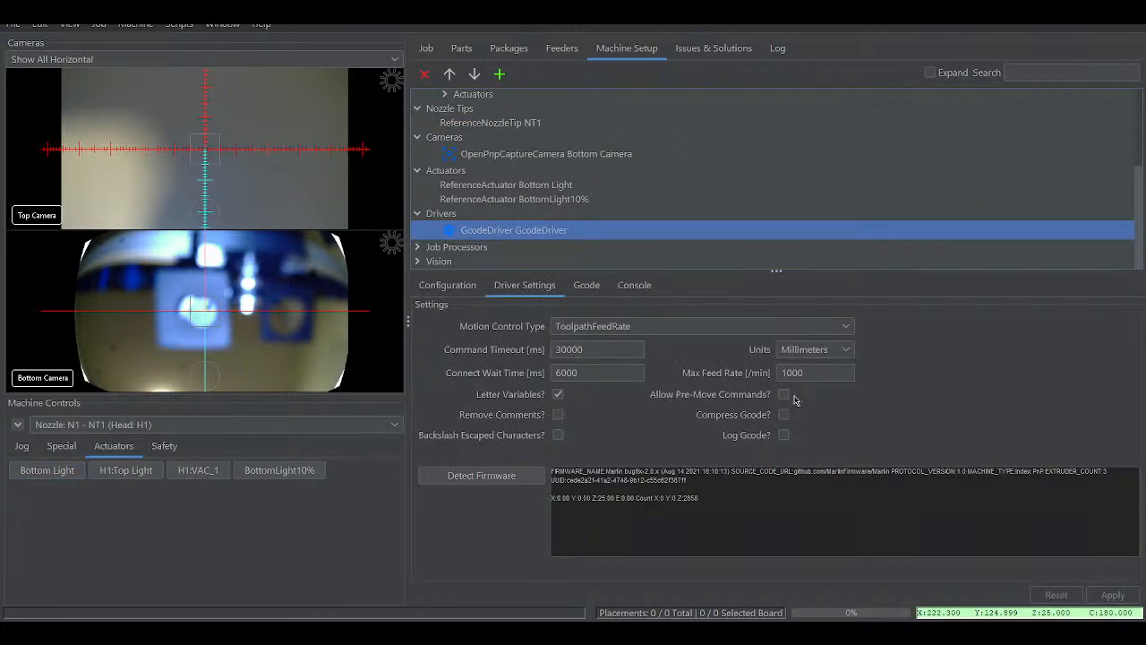
click(631, 287)
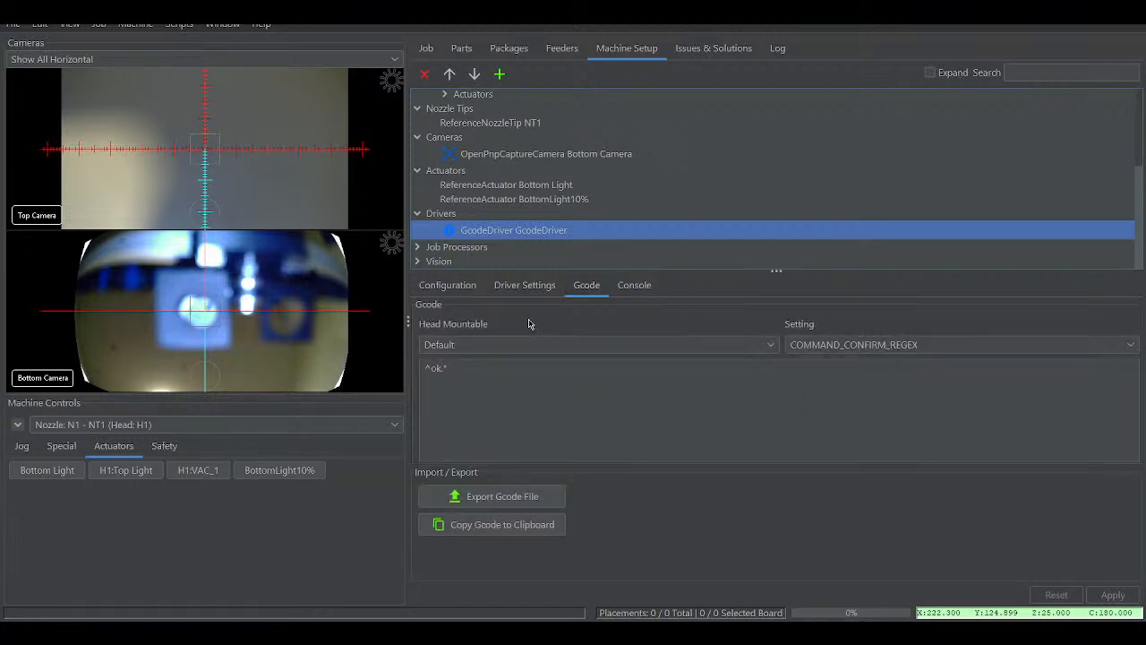
click(488, 345)
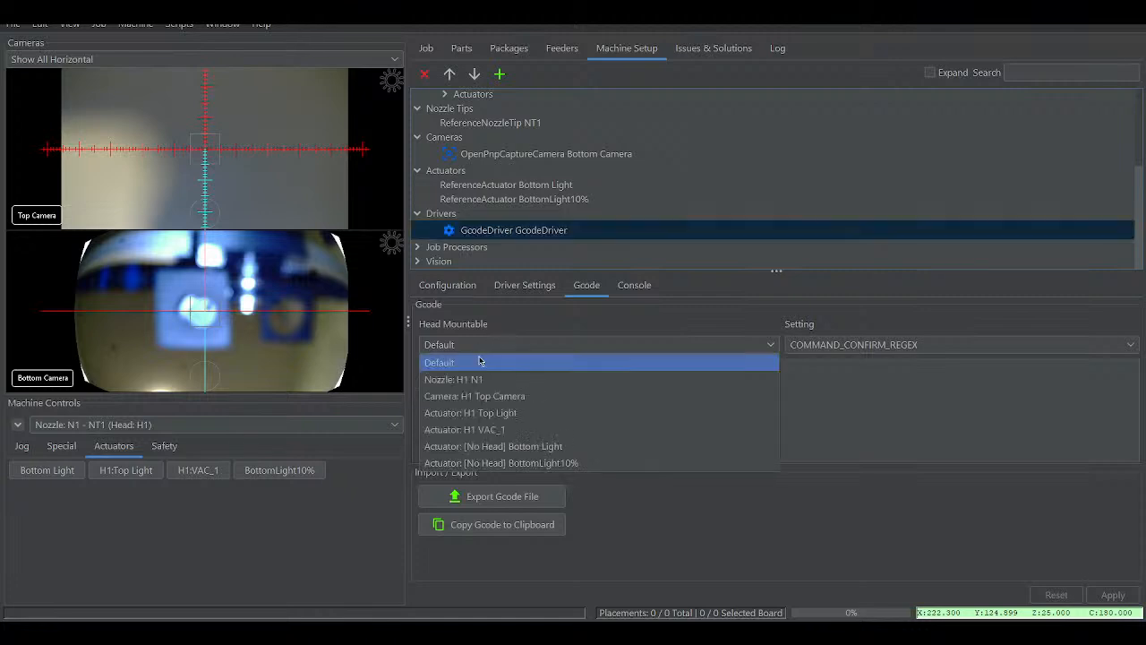
click(499, 445)
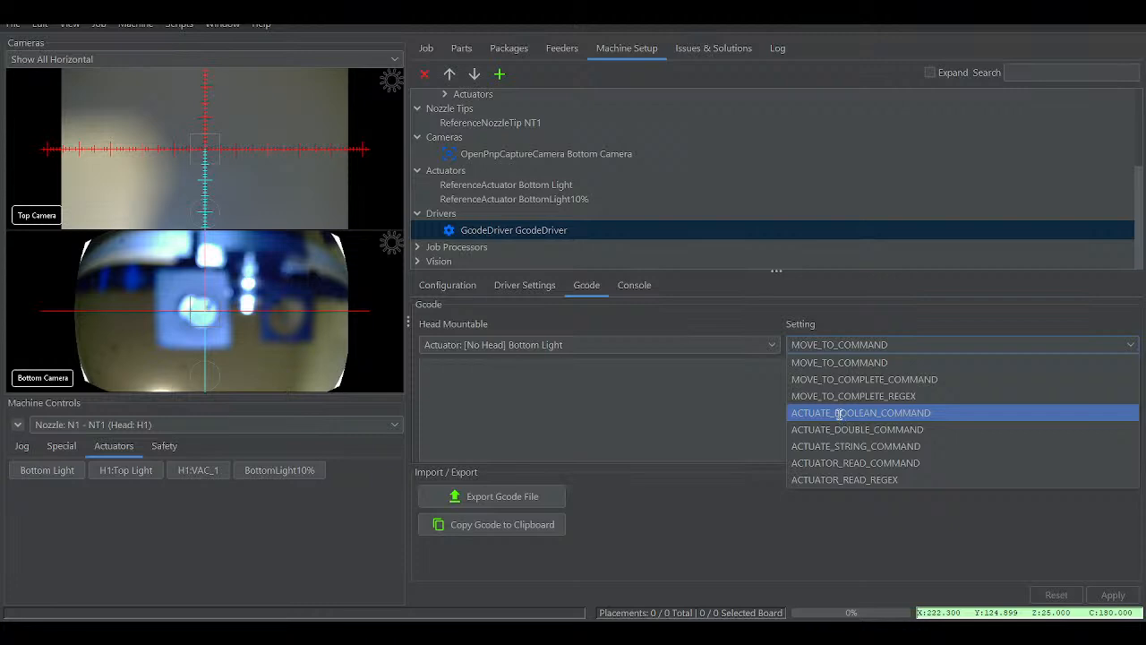
click(840, 414)
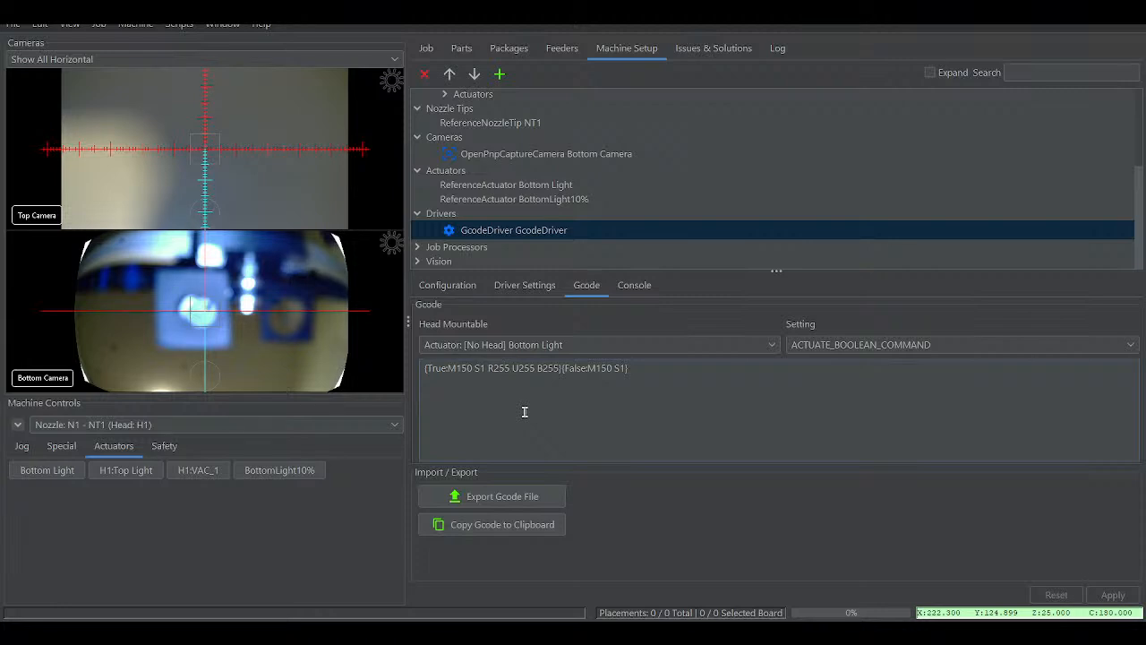
- Dim the Bottom Light's on command to R100 U100 B100 and apply the change
key(BackSpace)
key(BackSpace)
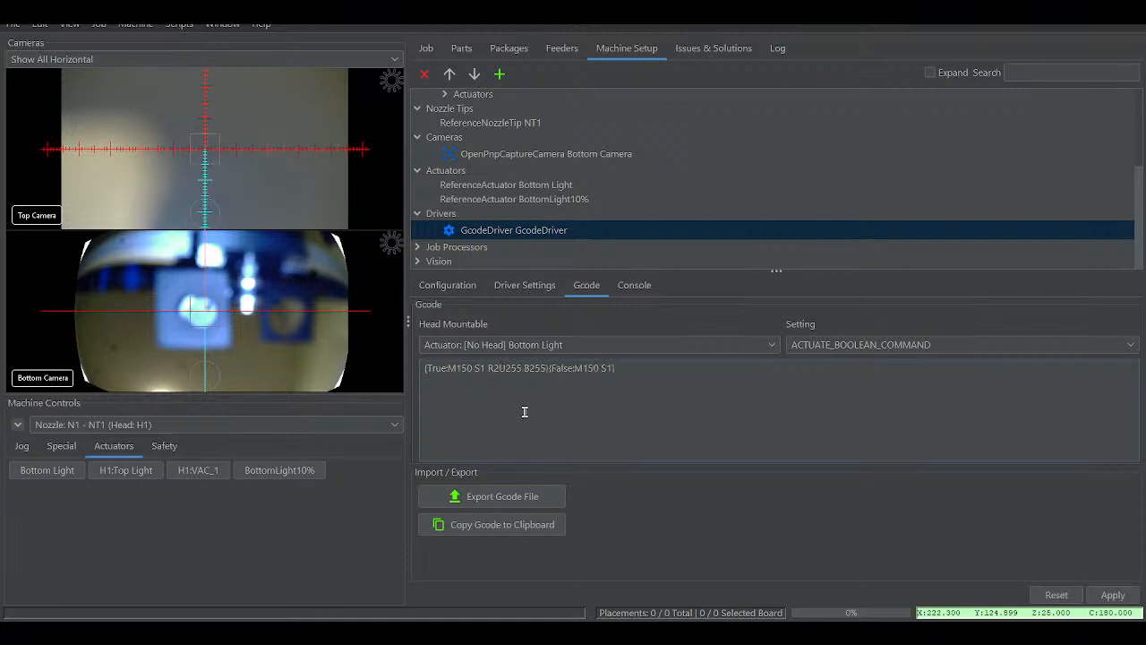
key(BackSpace)
text(100)
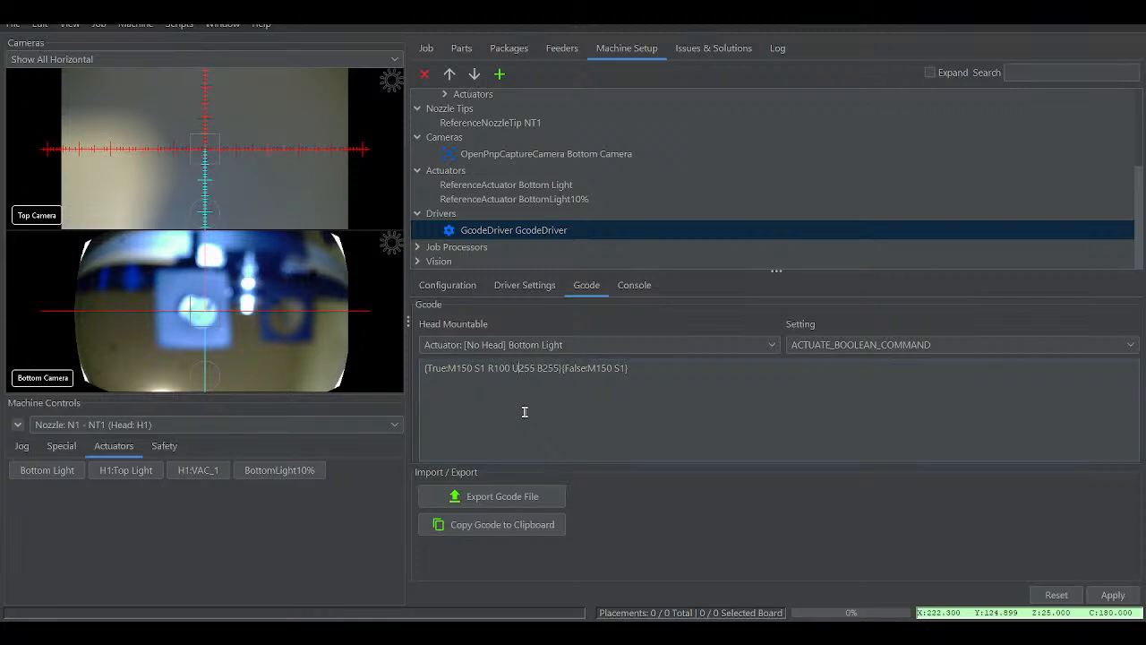
key(Delete)
key(Delete)
key(Delete)
text(100)
click(543, 367)
key(Delete)
key(Delete)
key(Delete)
text(100)
click(1119, 596)
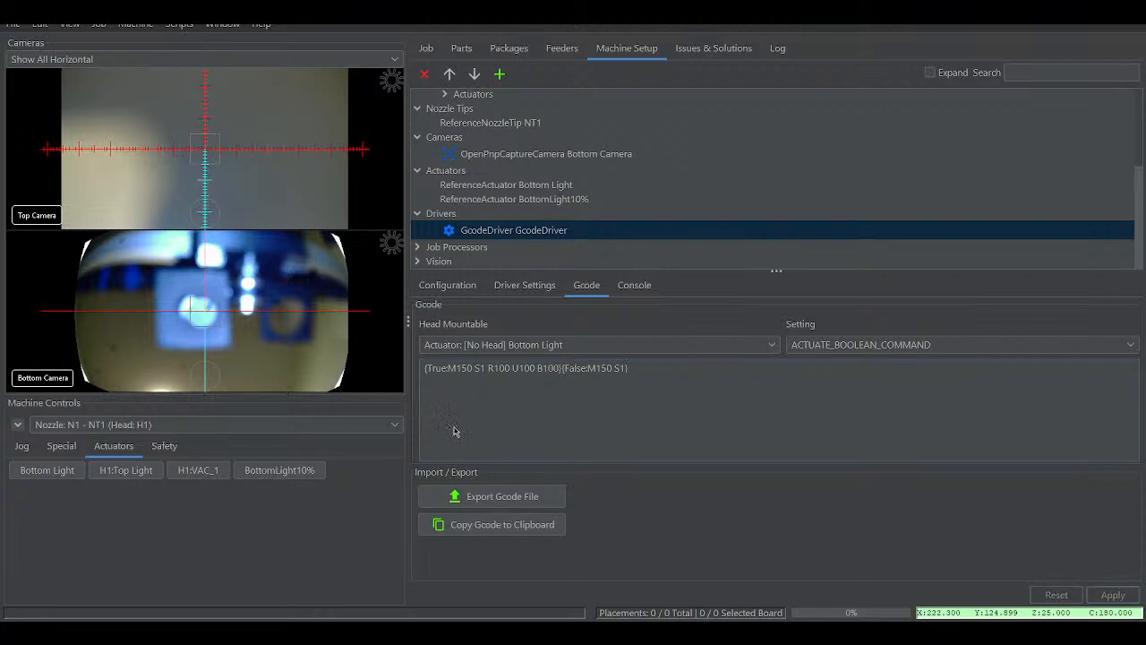
- Switch the Bottom Light actuator on to test the dimmed brightness, and close its control dialog
click(64, 469)
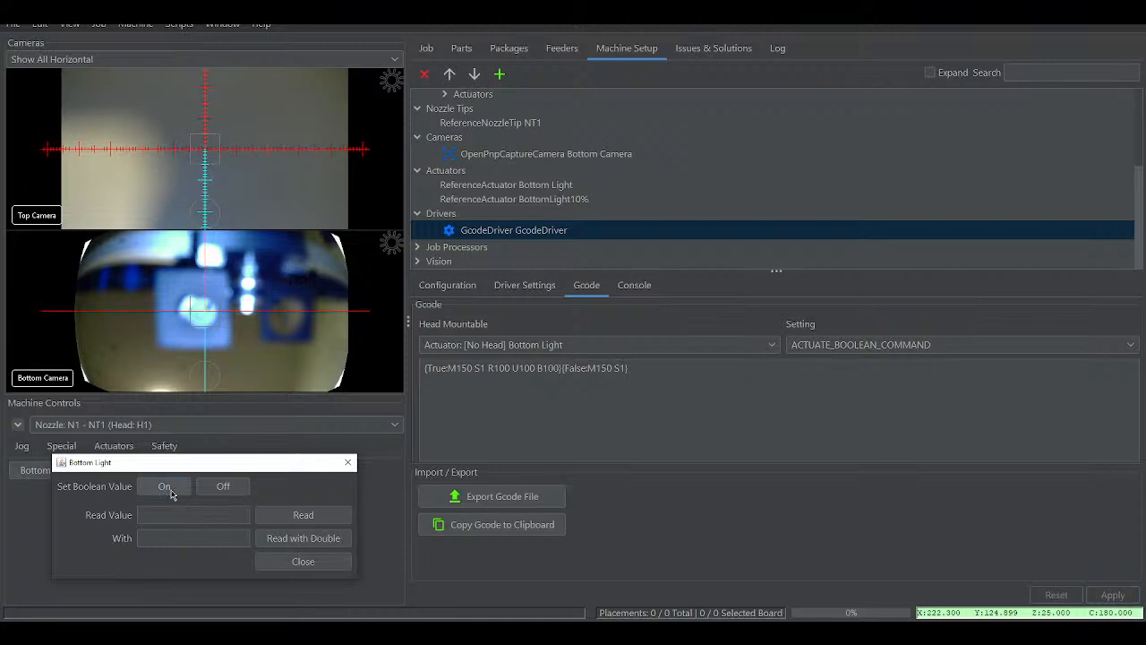
click(165, 486)
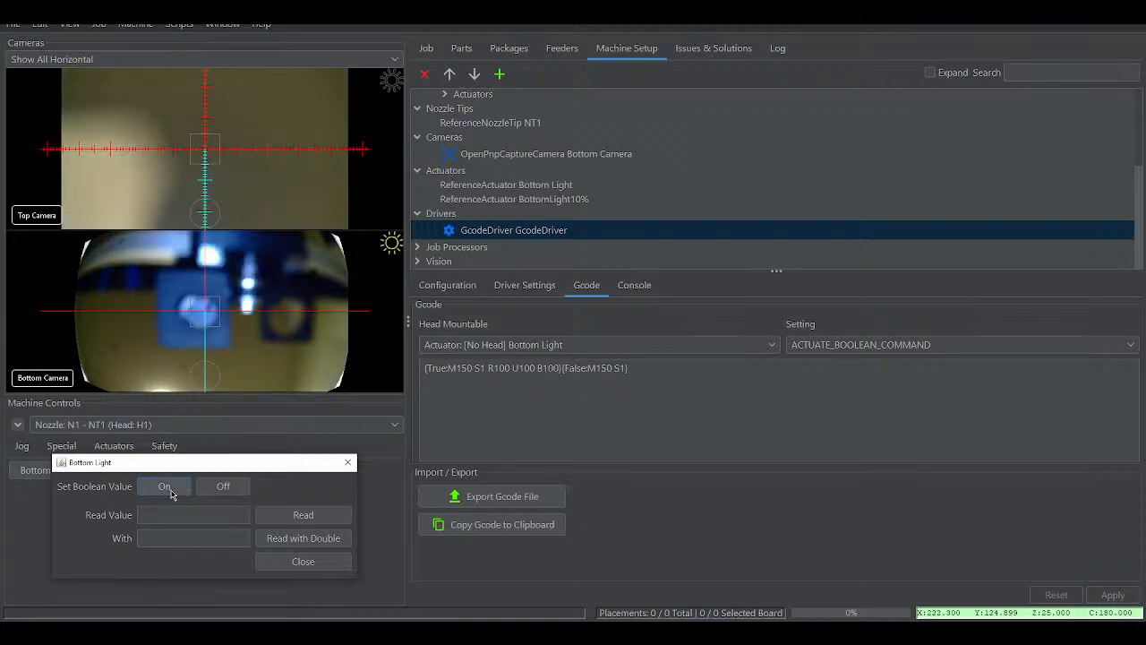
click(349, 464)
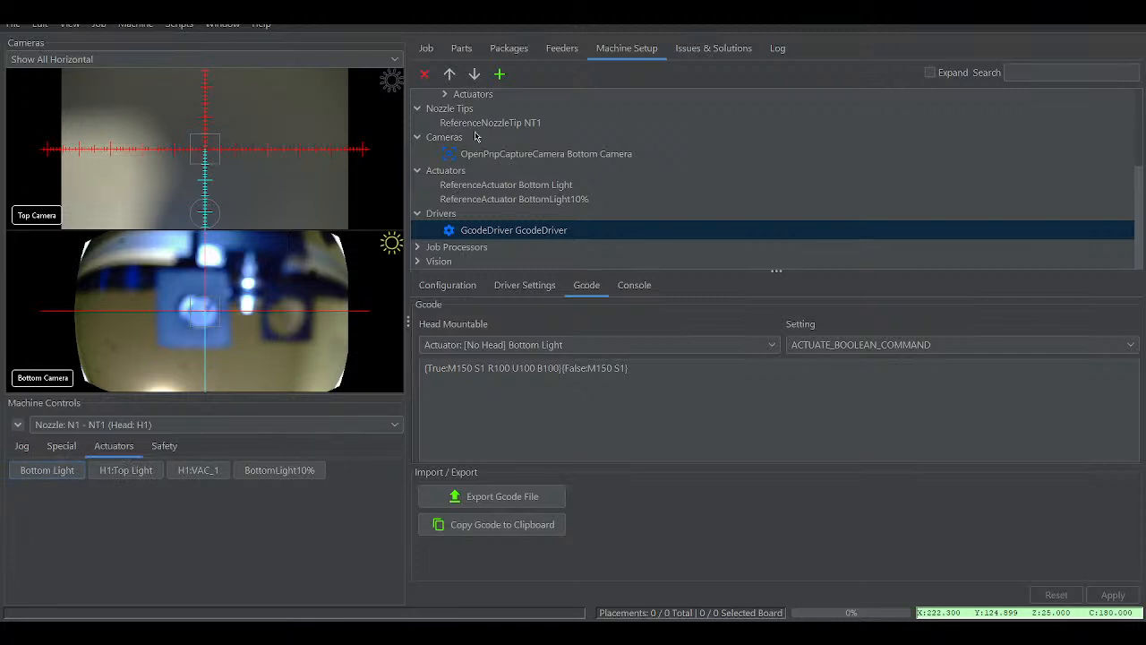
- Try to calibrate nozzle tip NT1 with the dimmed bottom light and dismiss the error
click(477, 126)
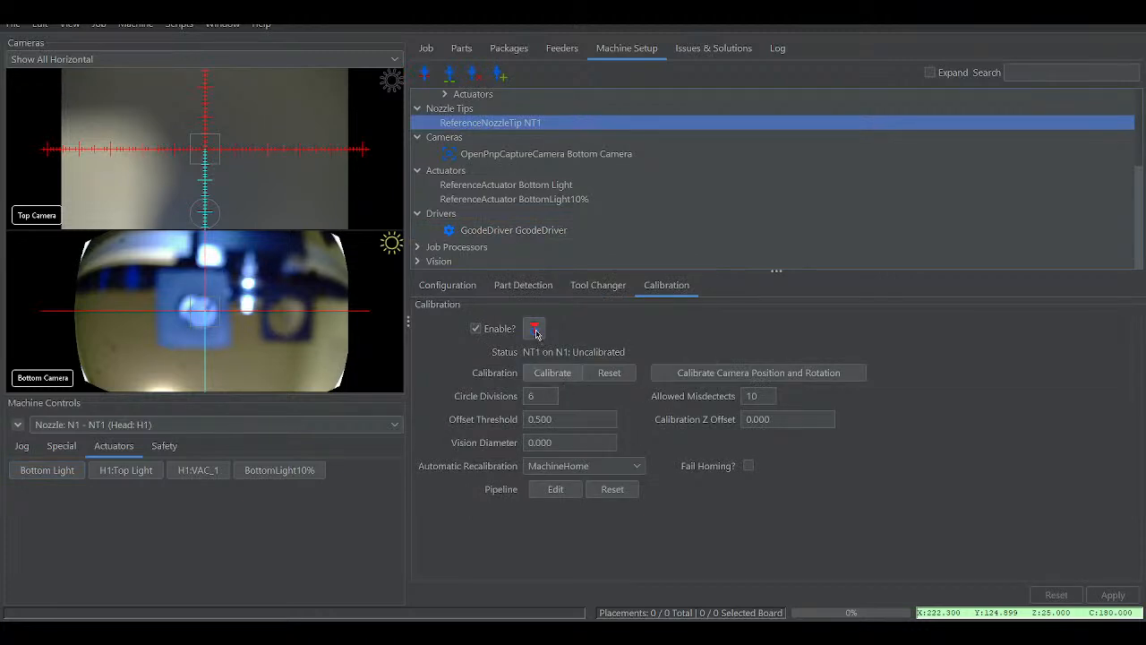
click(550, 376)
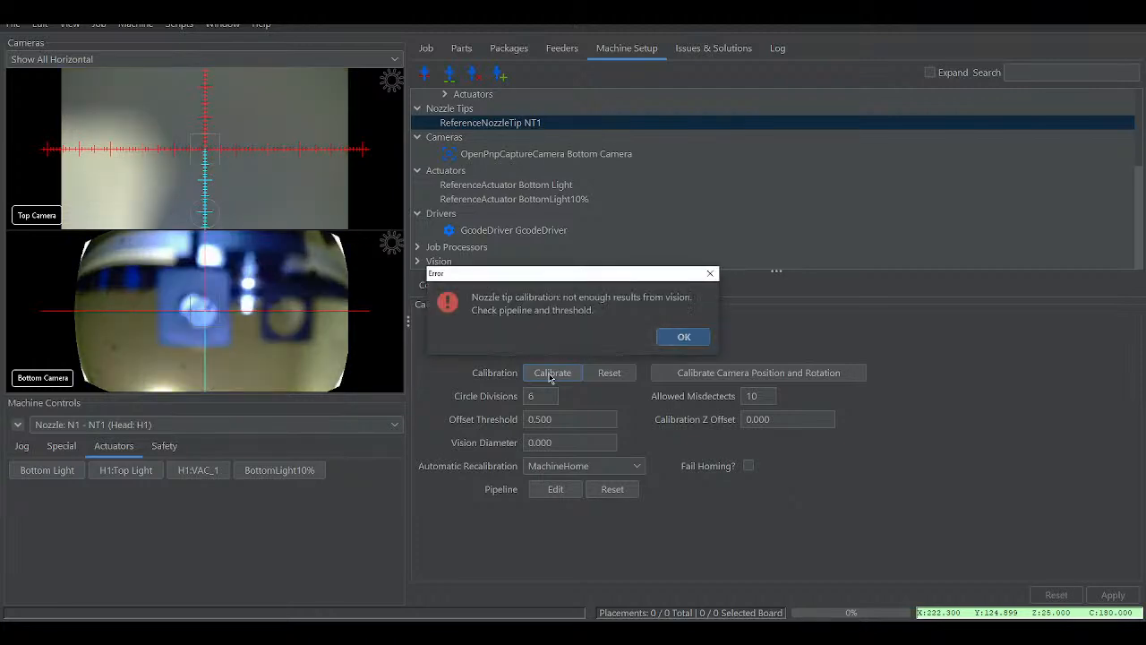
click(687, 340)
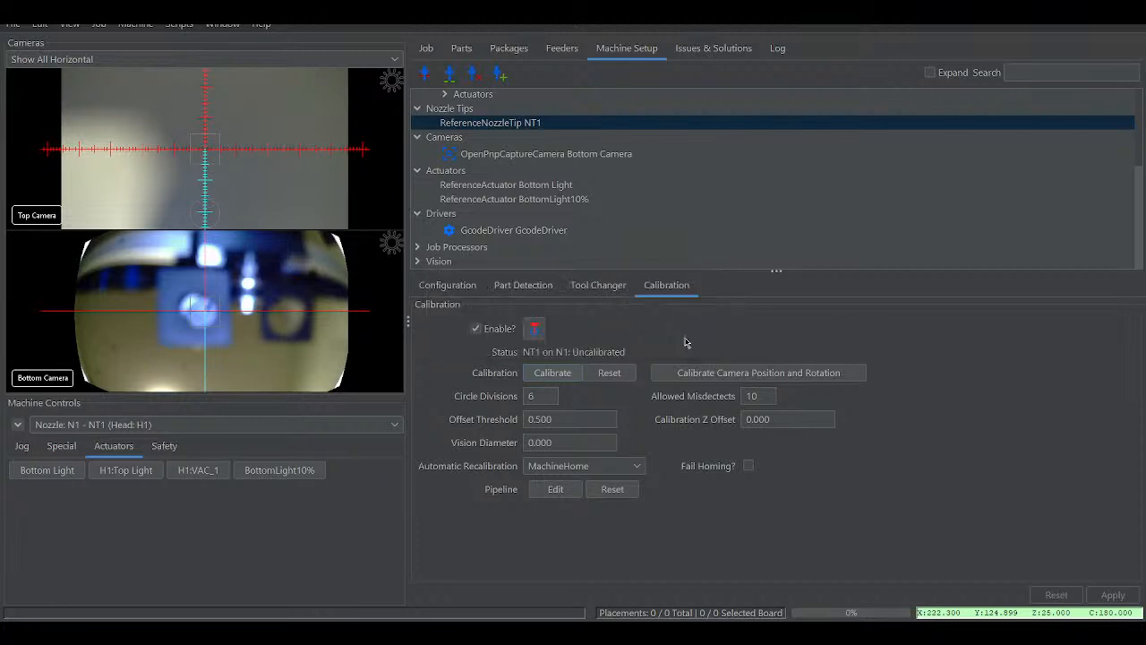
- Check the Bottom Light actuator's configuration and turn off Auto Camera View in the bottom camera's general settings
click(604, 248)
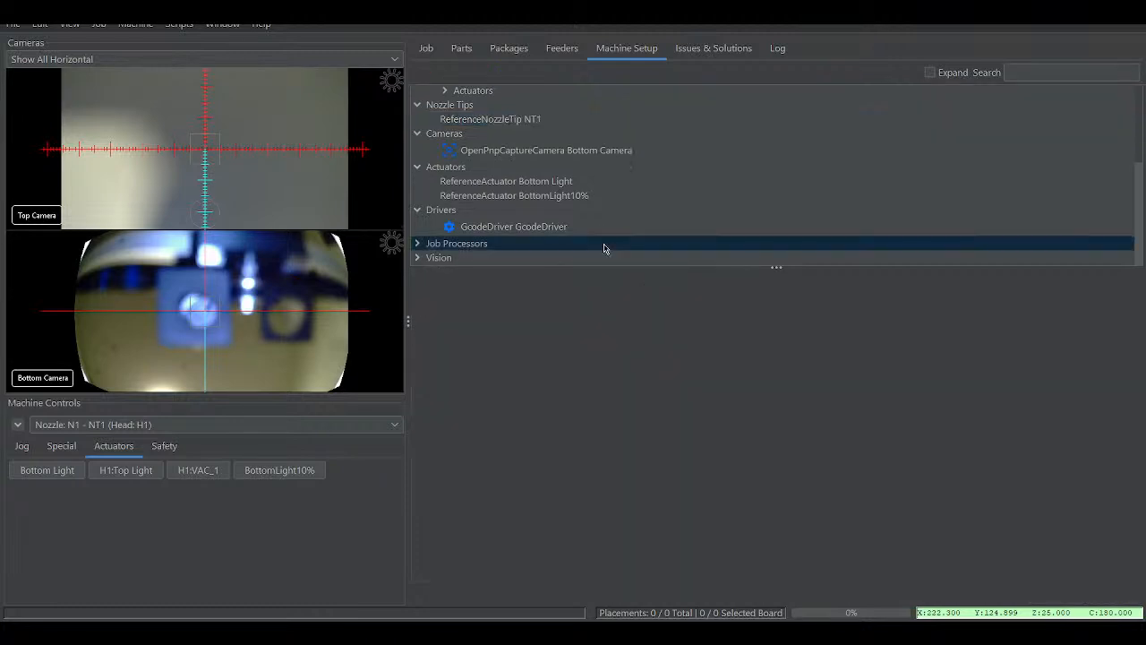
click(507, 181)
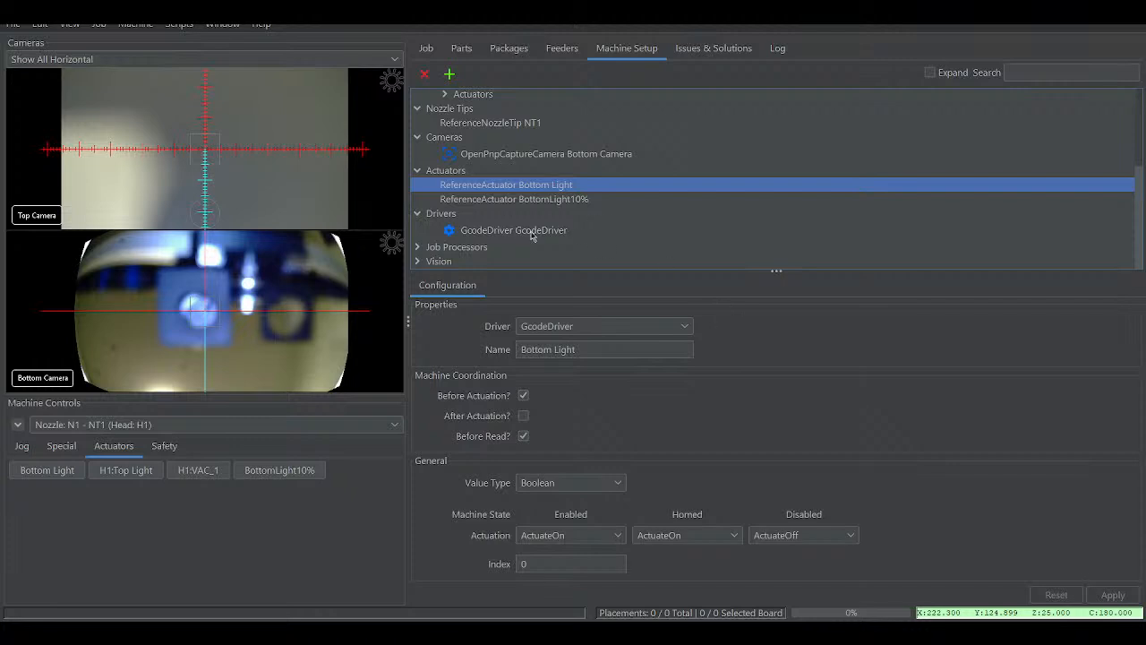
click(535, 156)
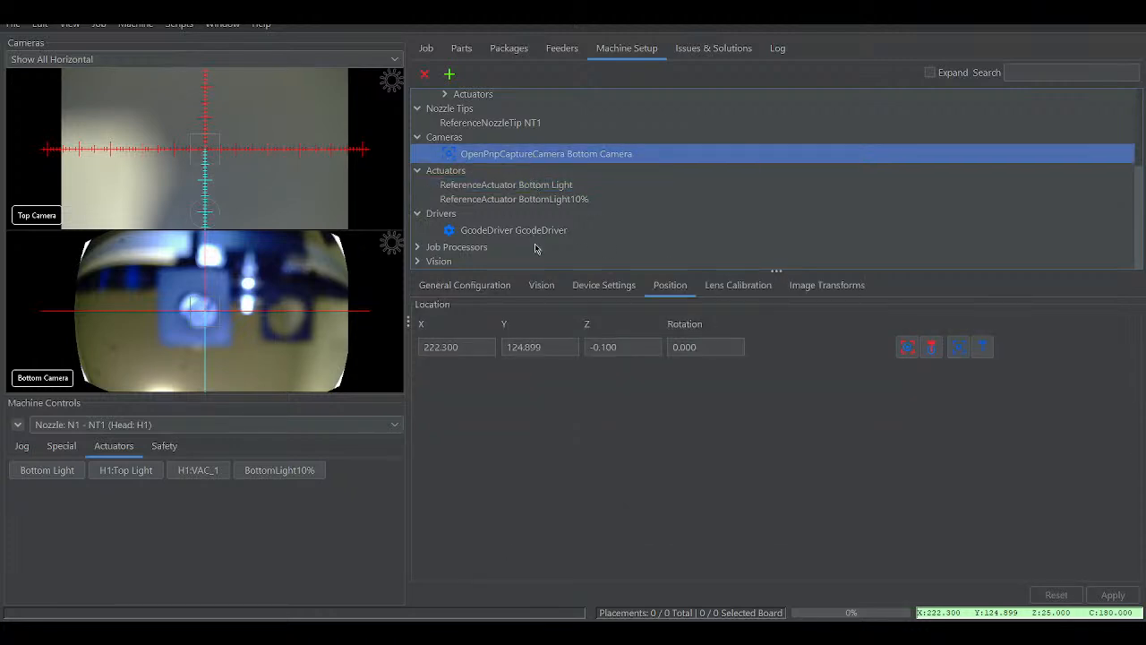
click(497, 288)
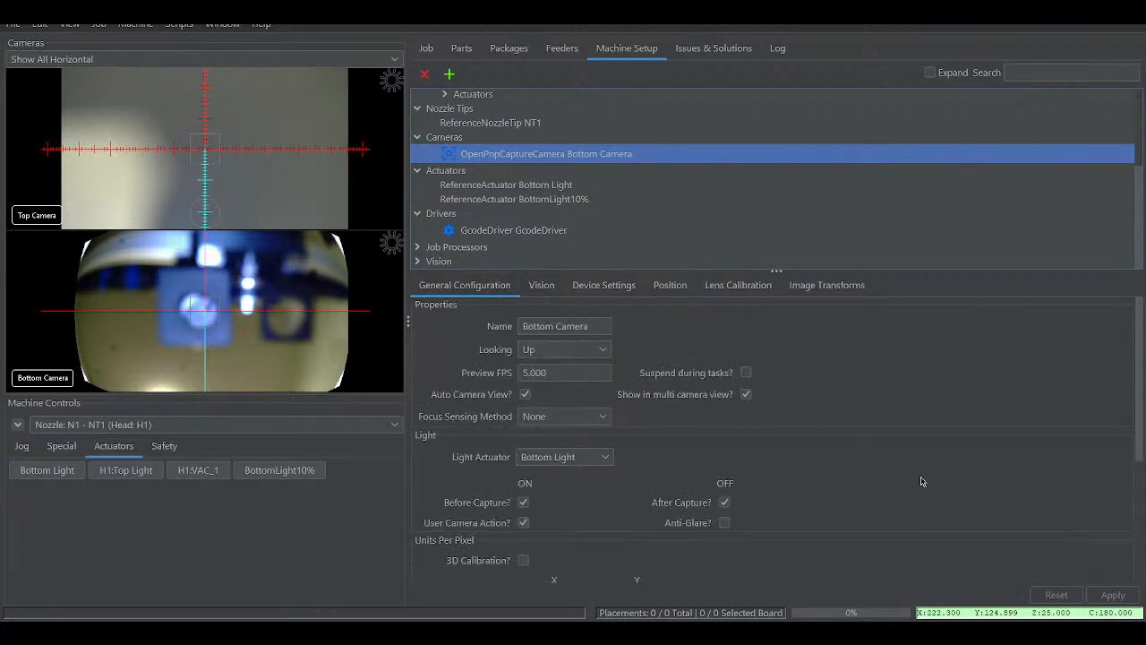
scroll(858, 444, down, 3)
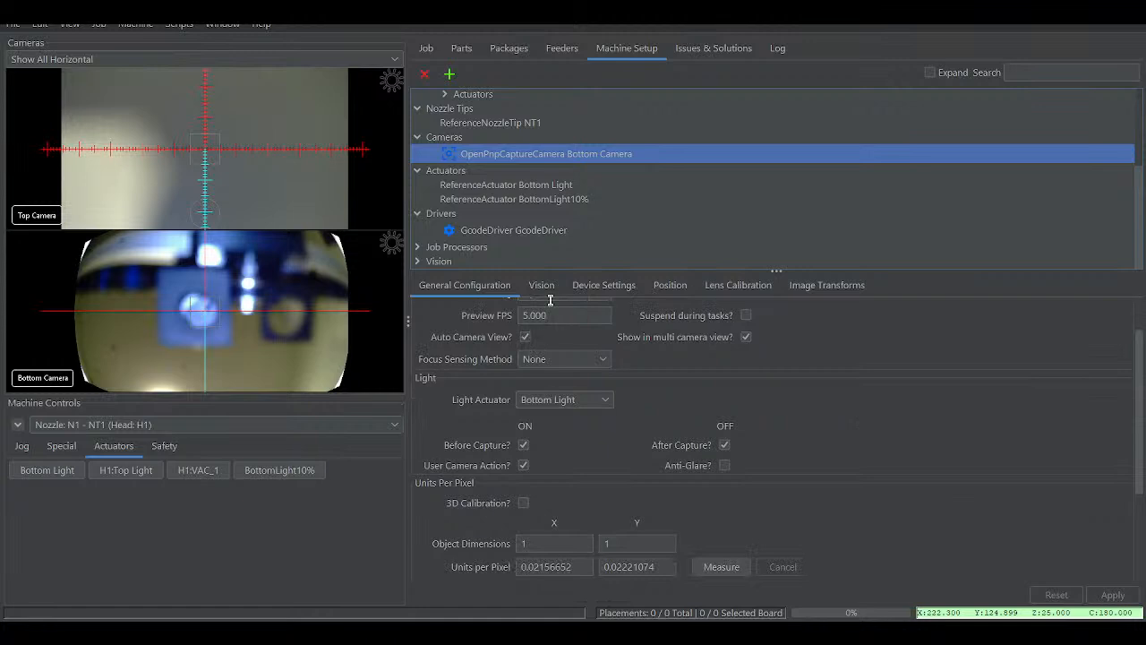
click(525, 337)
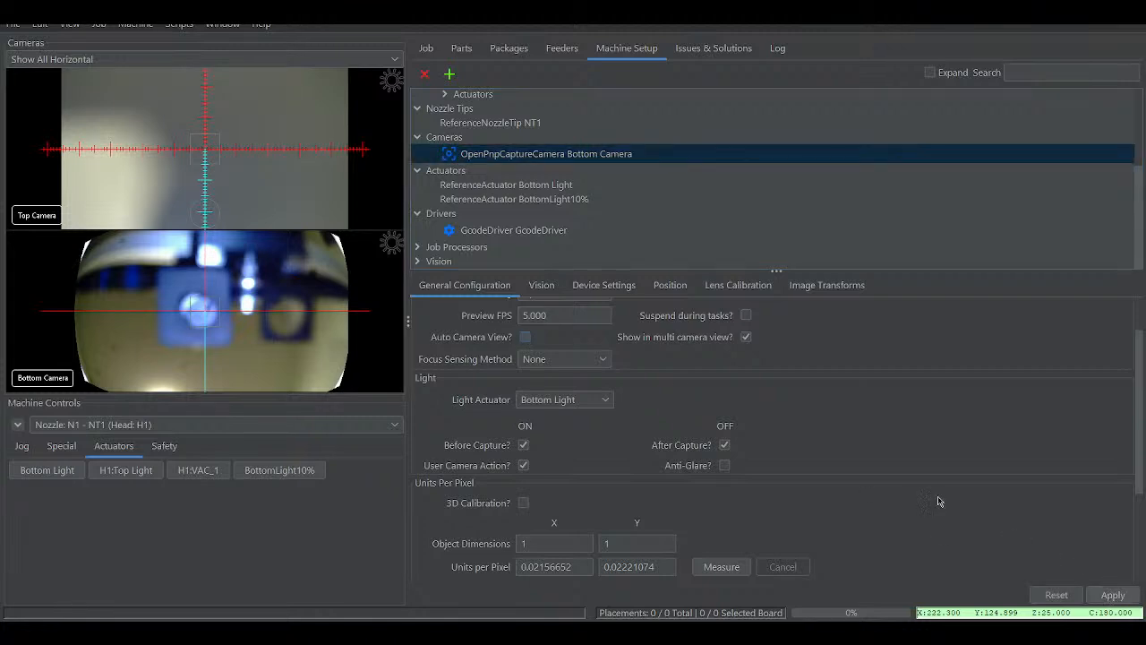
- Review the bottom camera's device and position settings, and the configuration, tool changer and calibration settings of nozzle tip NT1
click(604, 285)
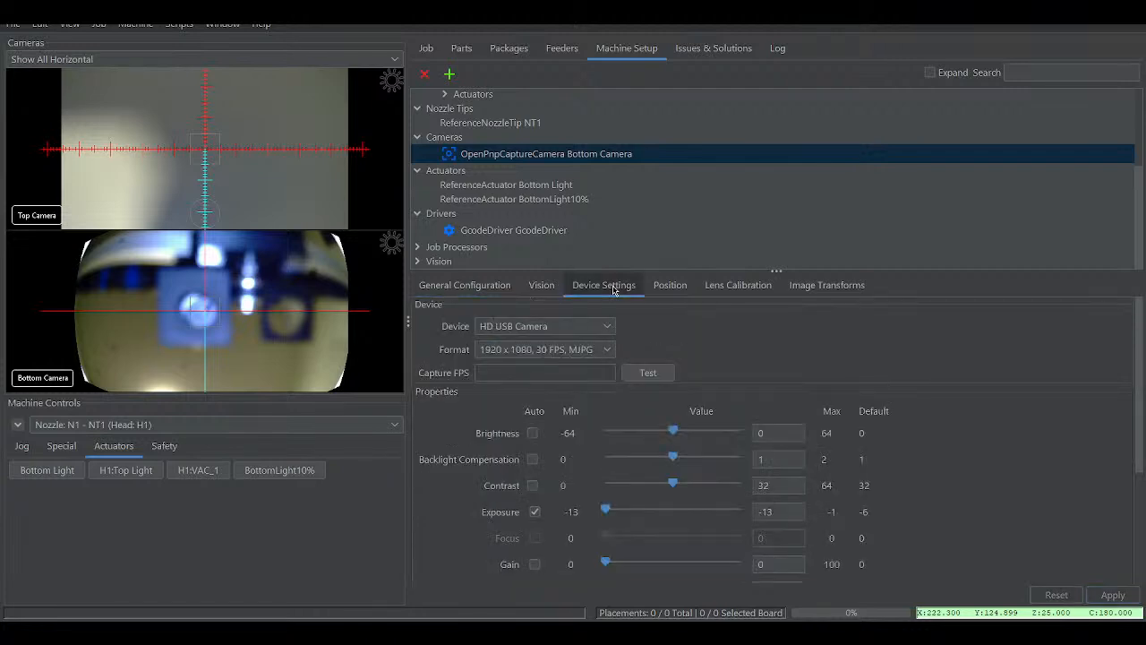
click(668, 288)
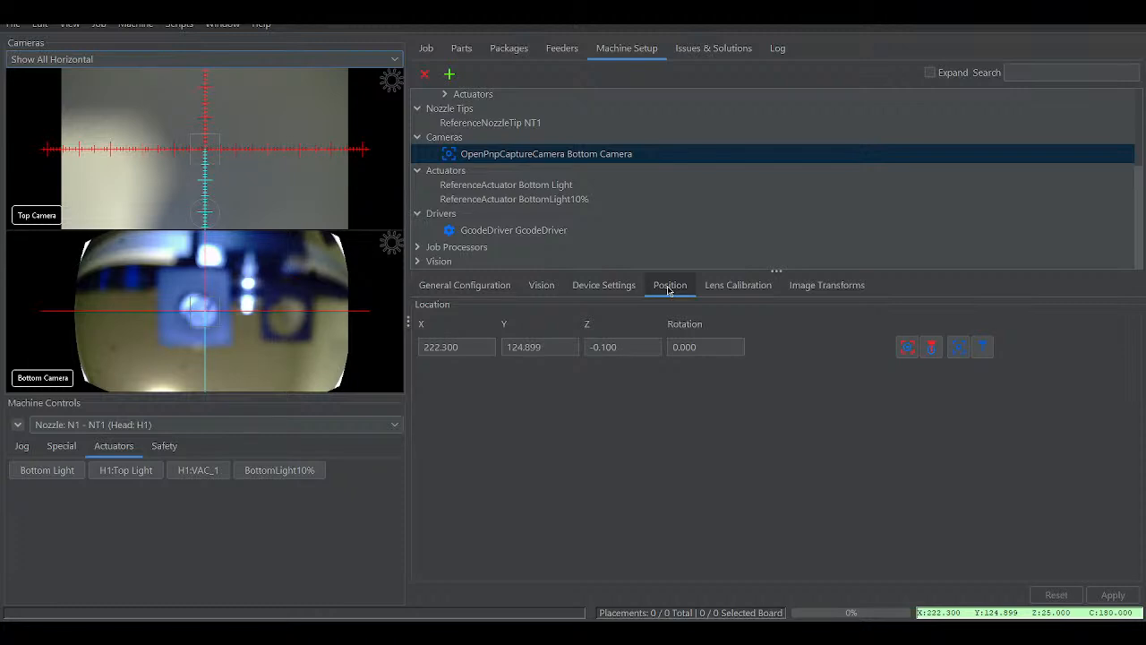
click(473, 125)
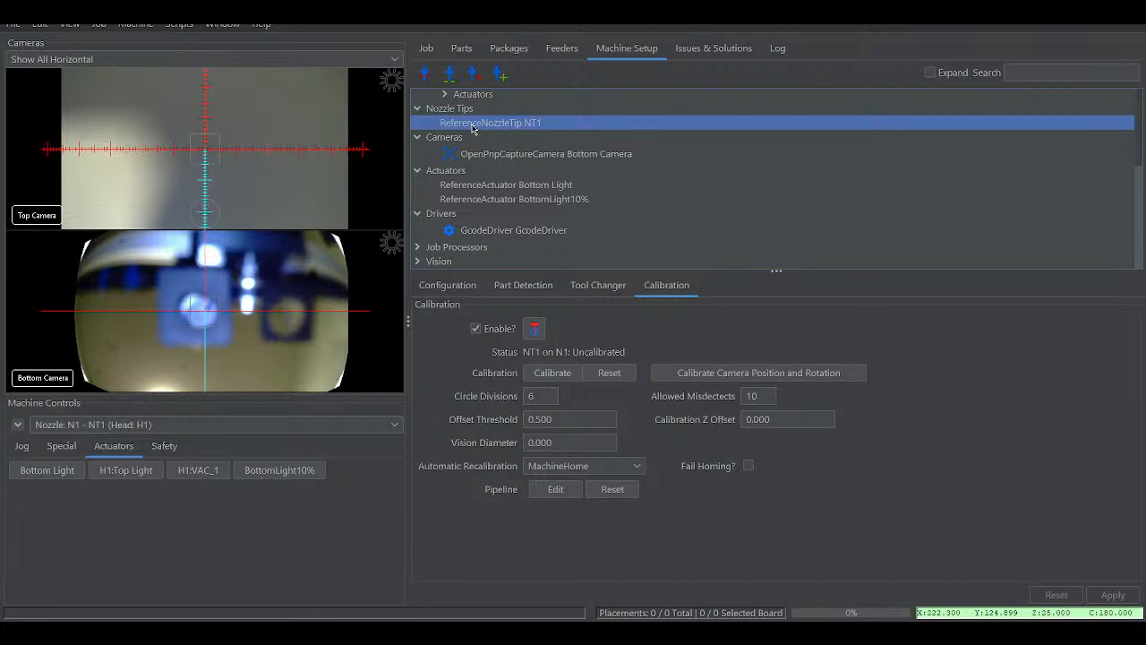
click(461, 287)
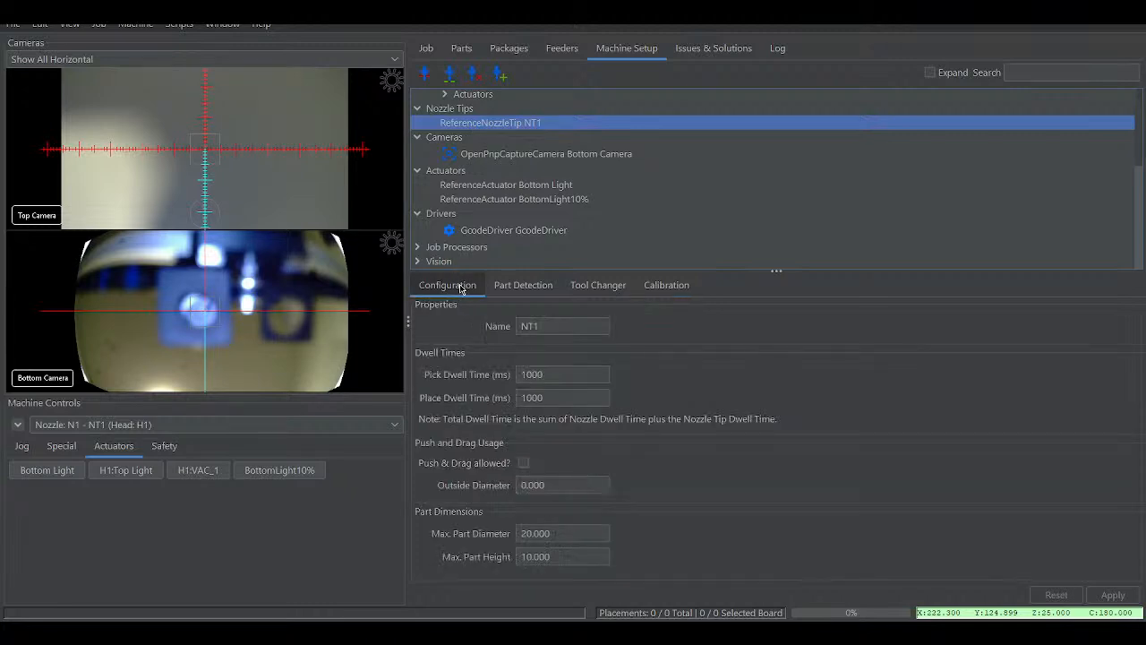
click(606, 287)
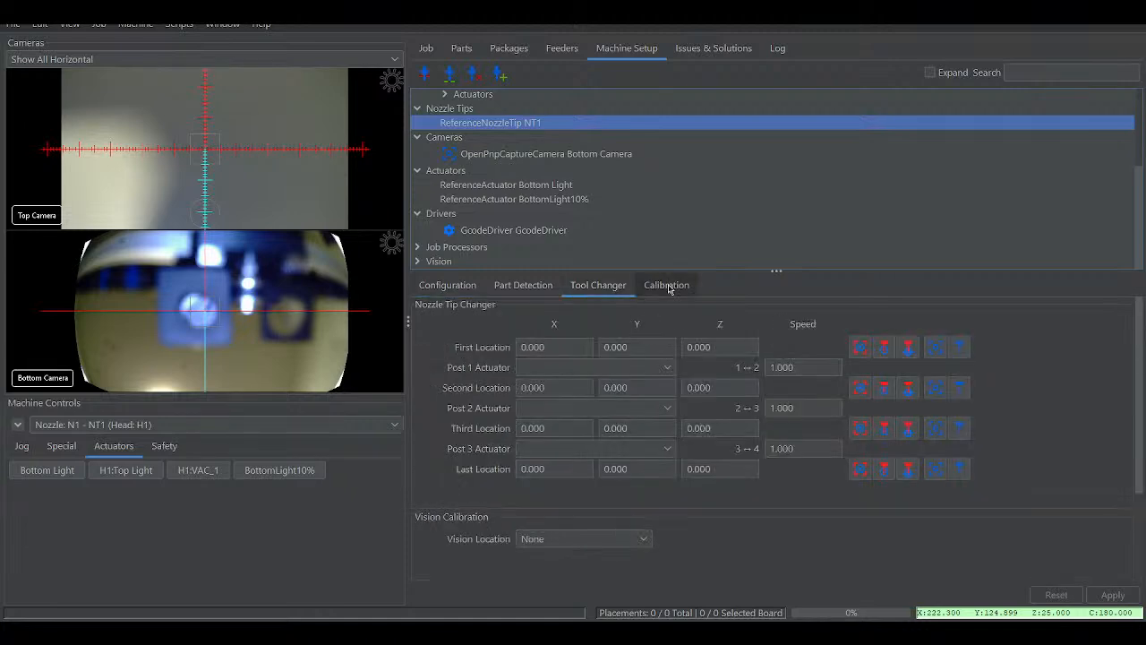
click(667, 285)
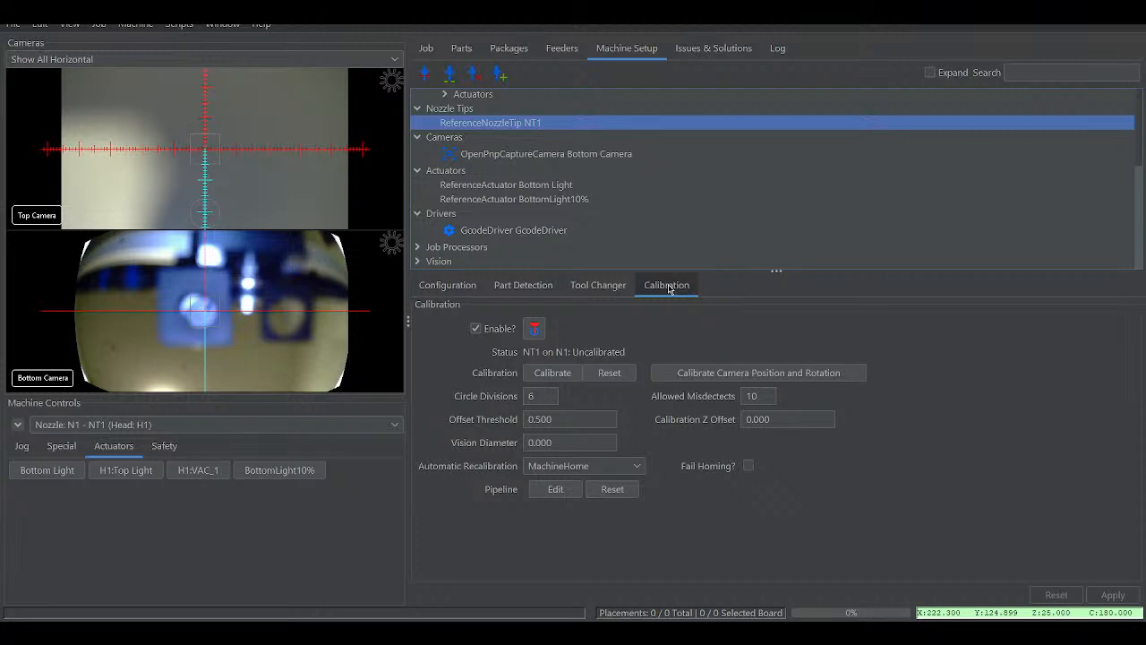
- Retry the NT1 calibration, checking the Bottom Vision and Bottom Light settings while it runs, and dismiss the error
click(548, 372)
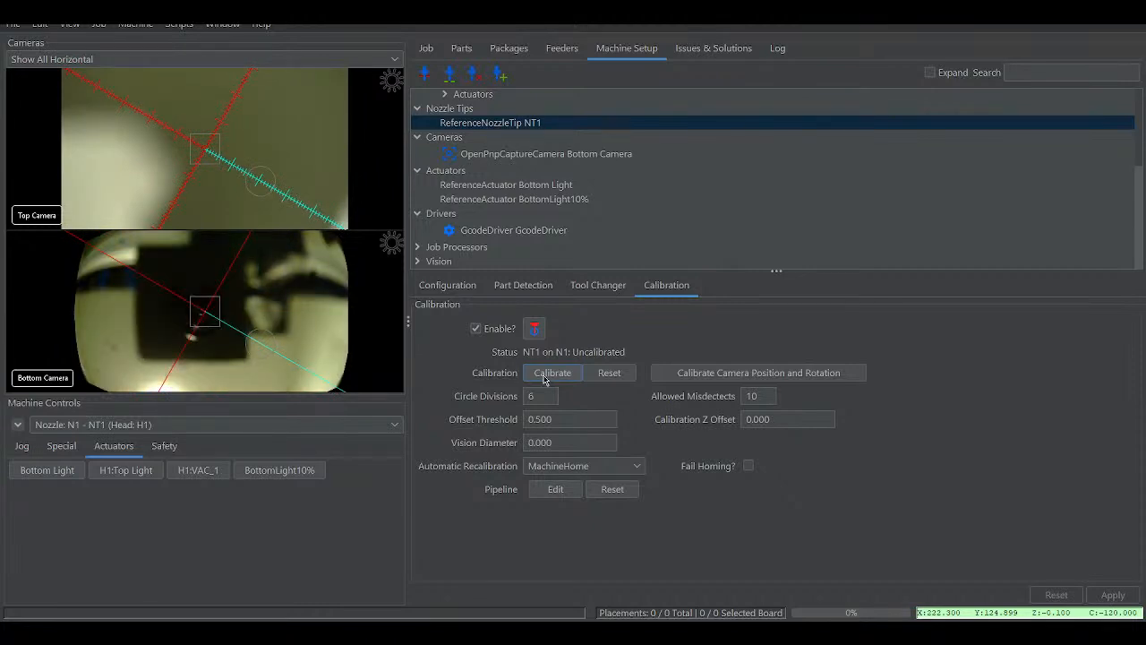
click(417, 262)
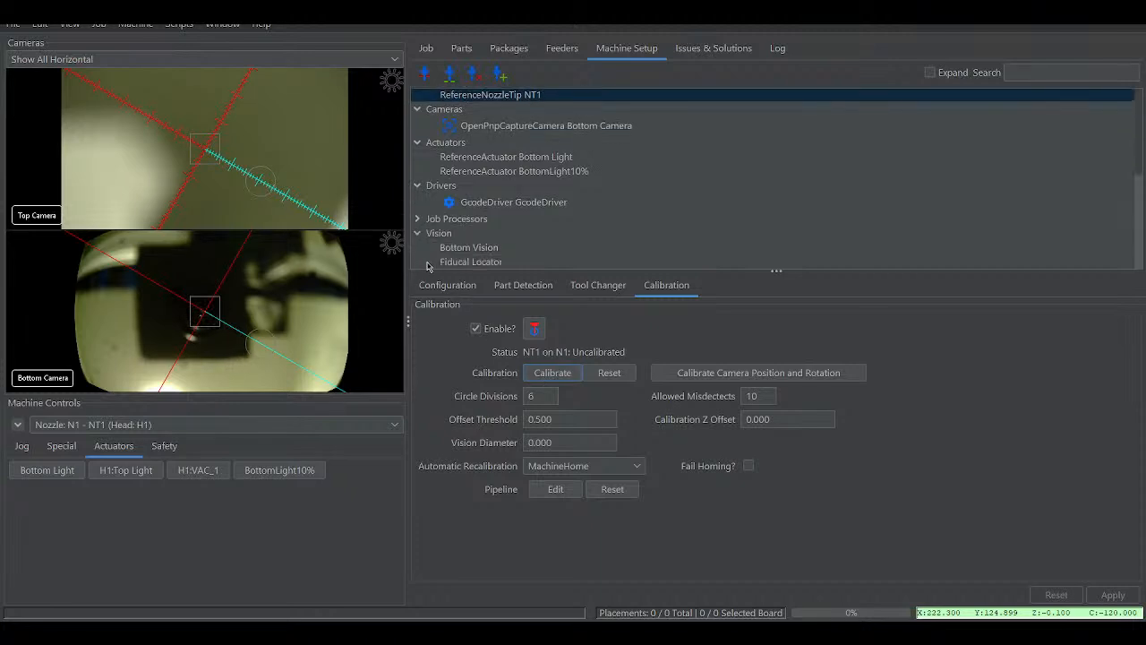
click(459, 247)
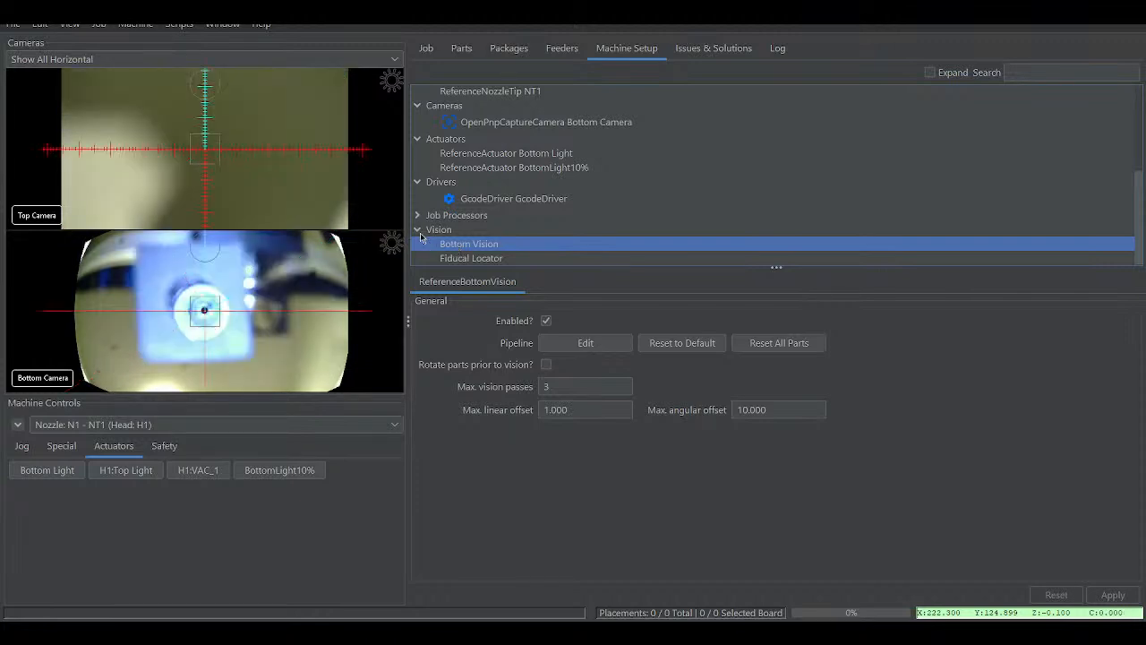
click(417, 231)
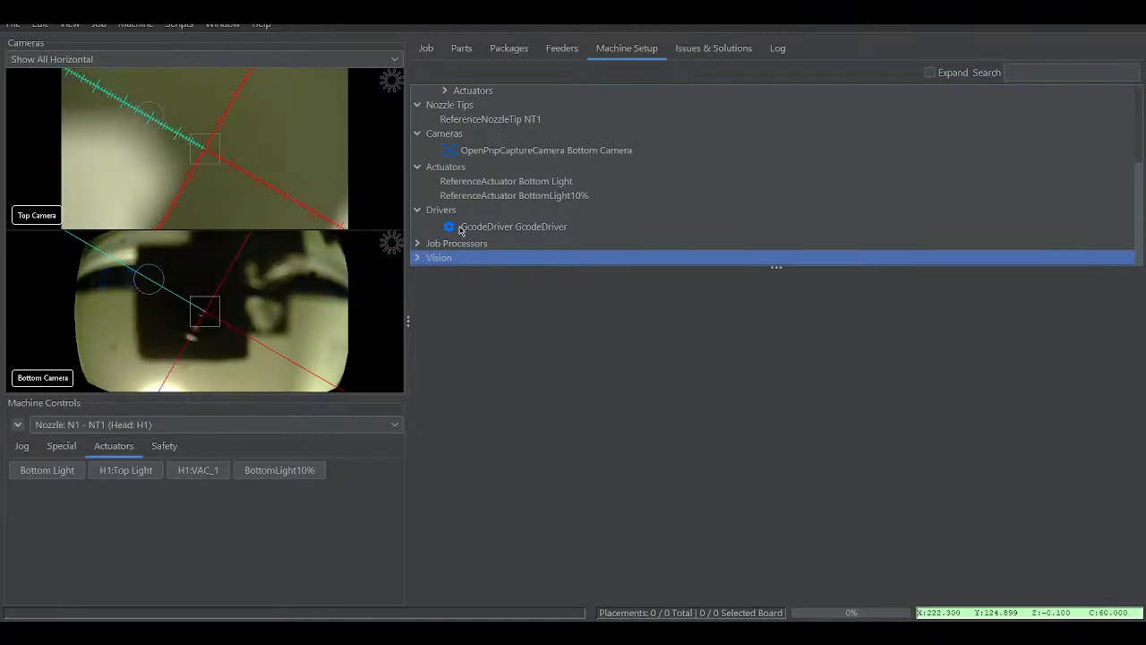
click(481, 182)
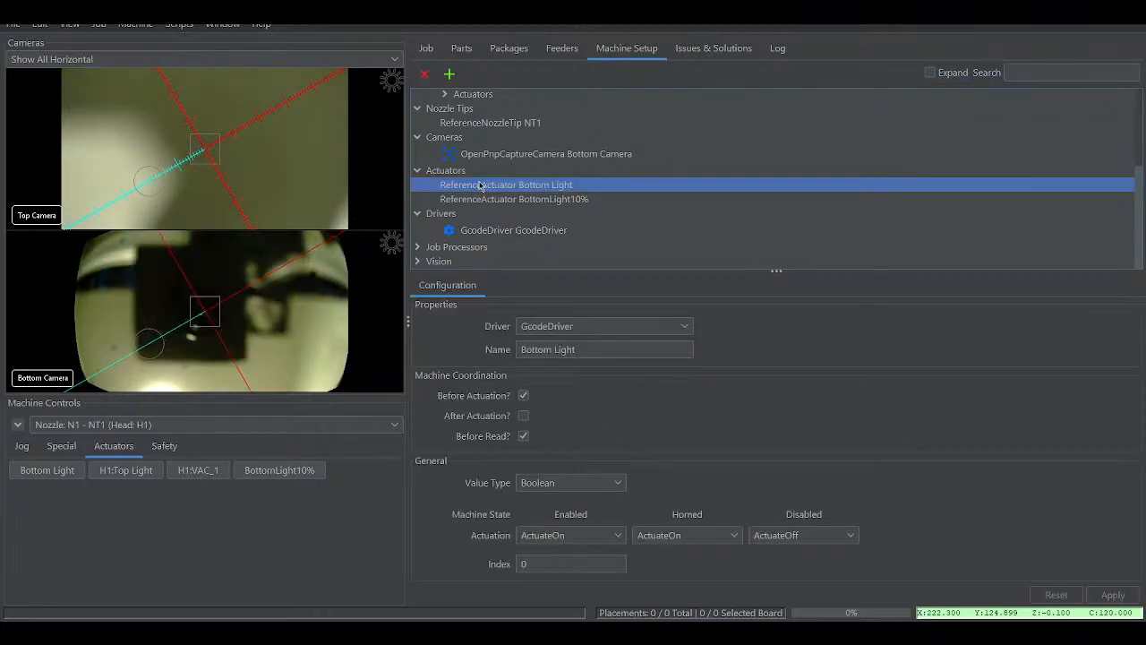
click(483, 123)
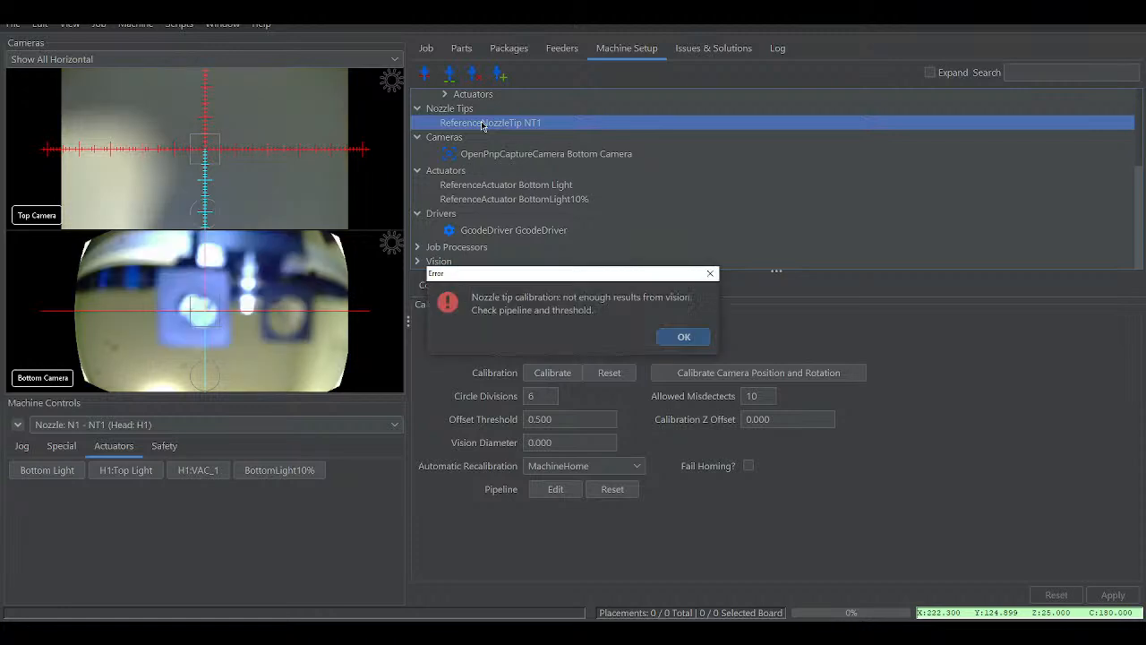
click(685, 336)
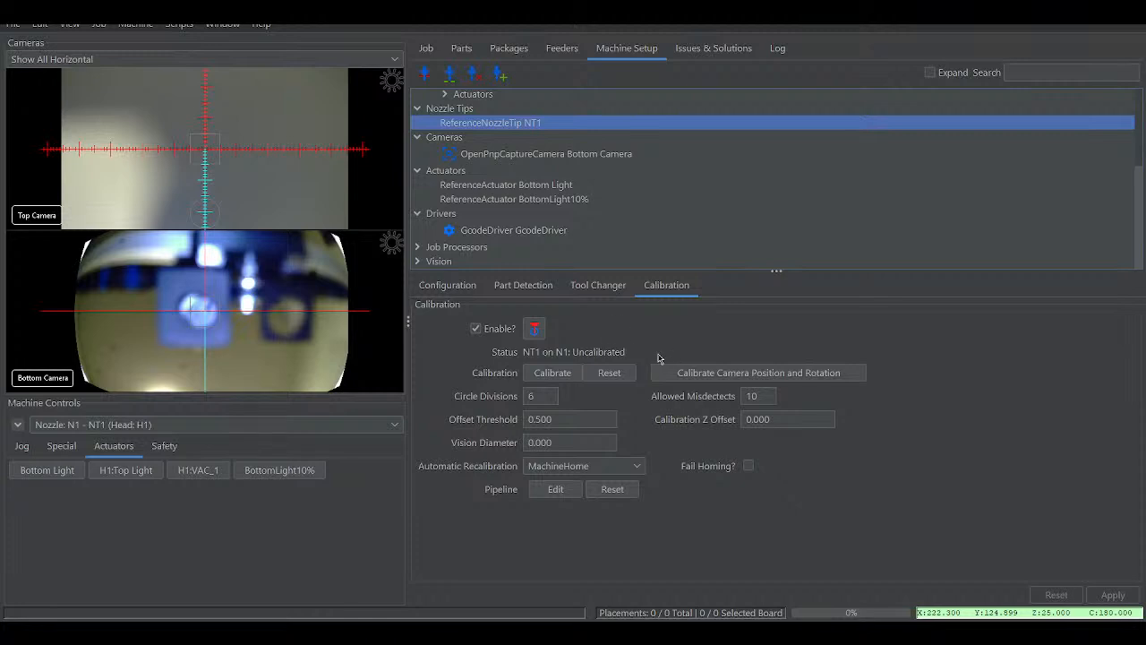
click(442, 289)
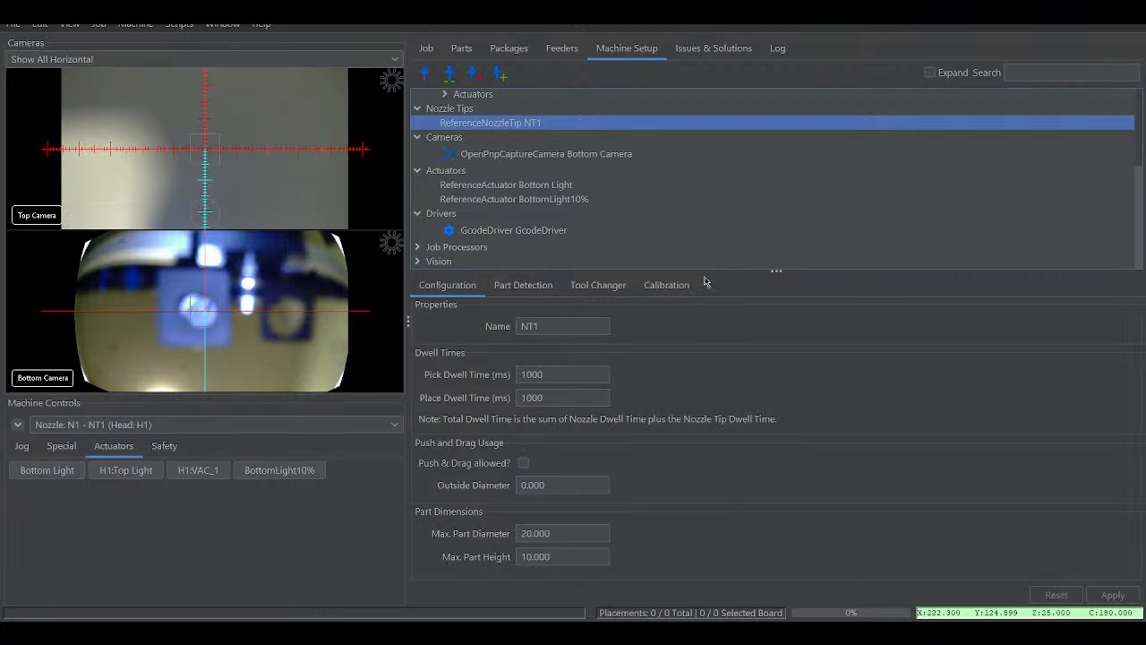
- Review the configuration settings of nozzle N1 on head H1, including its axes, Safe Z and dwell times
drag(775, 272, 783, 370)
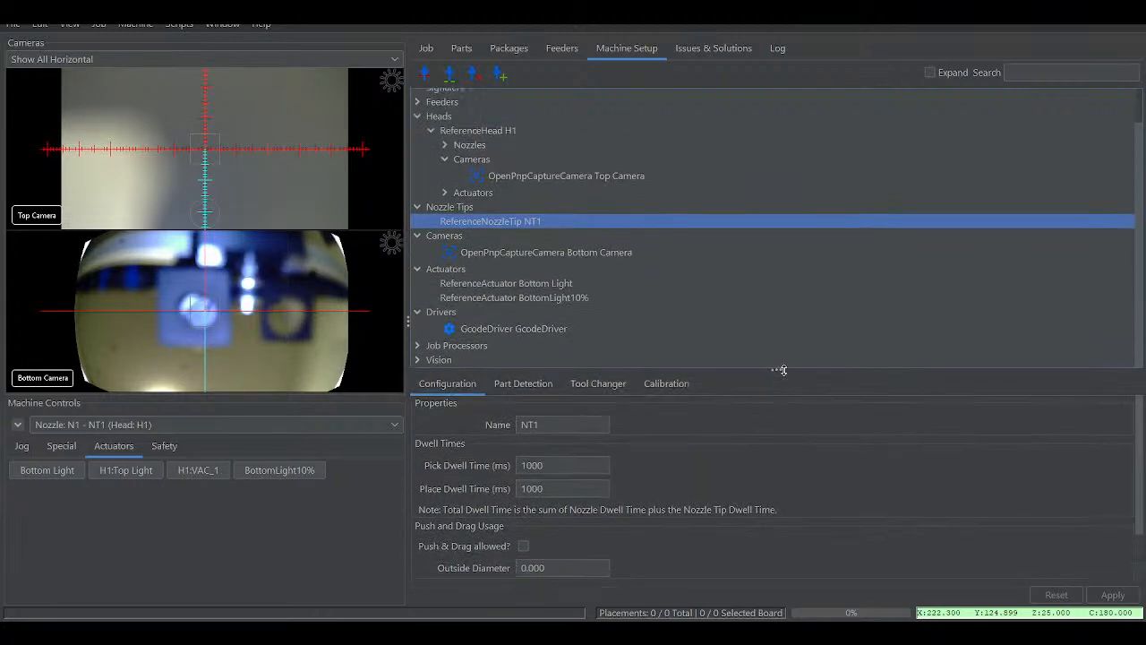
click(445, 144)
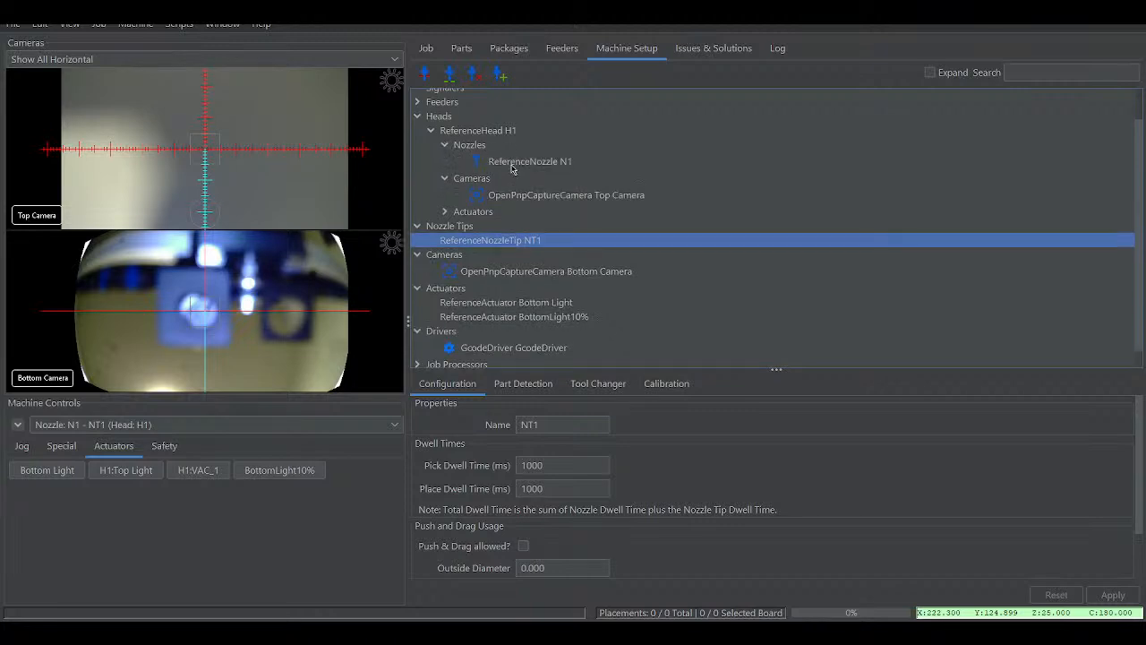
click(512, 166)
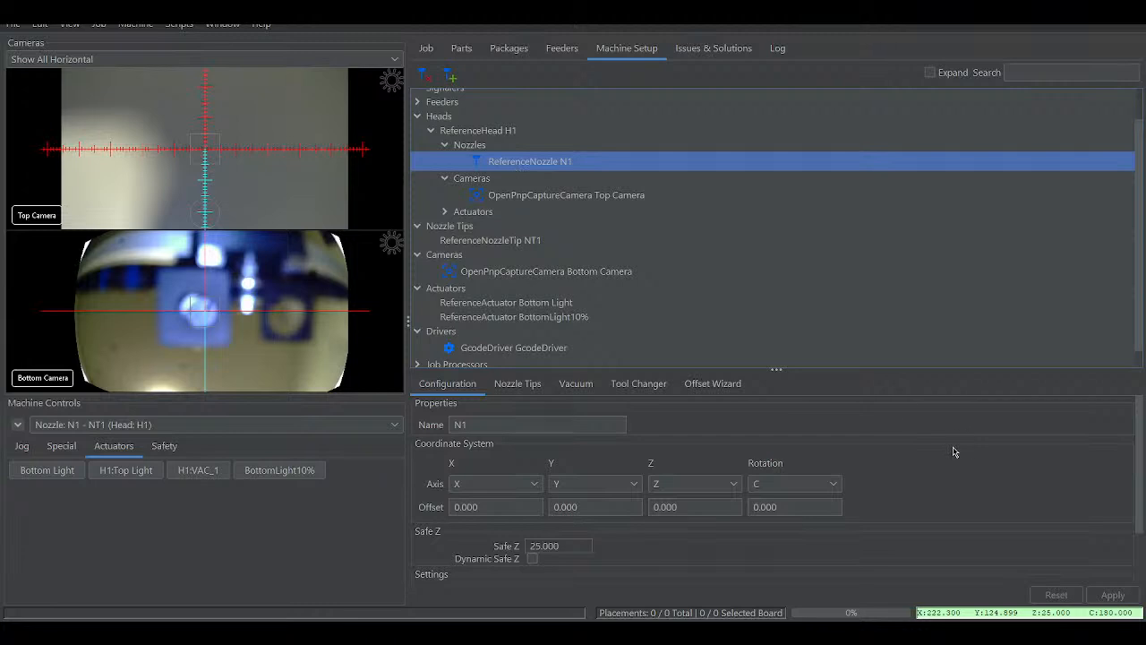
scroll(886, 420, down, 2)
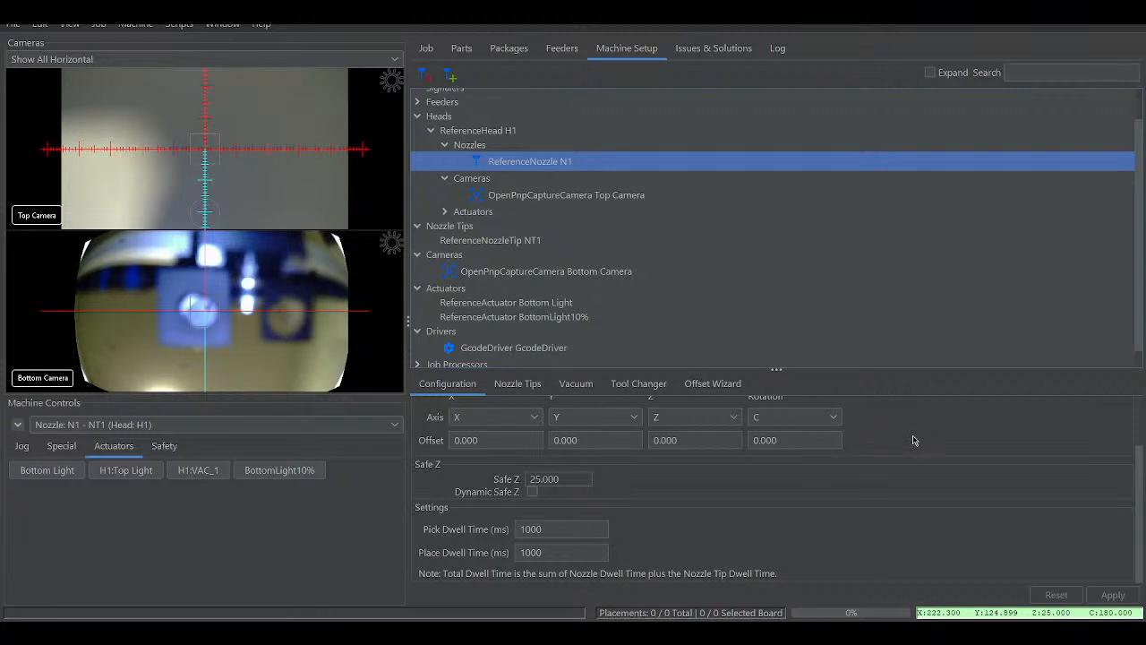
scroll(913, 441, up, 2)
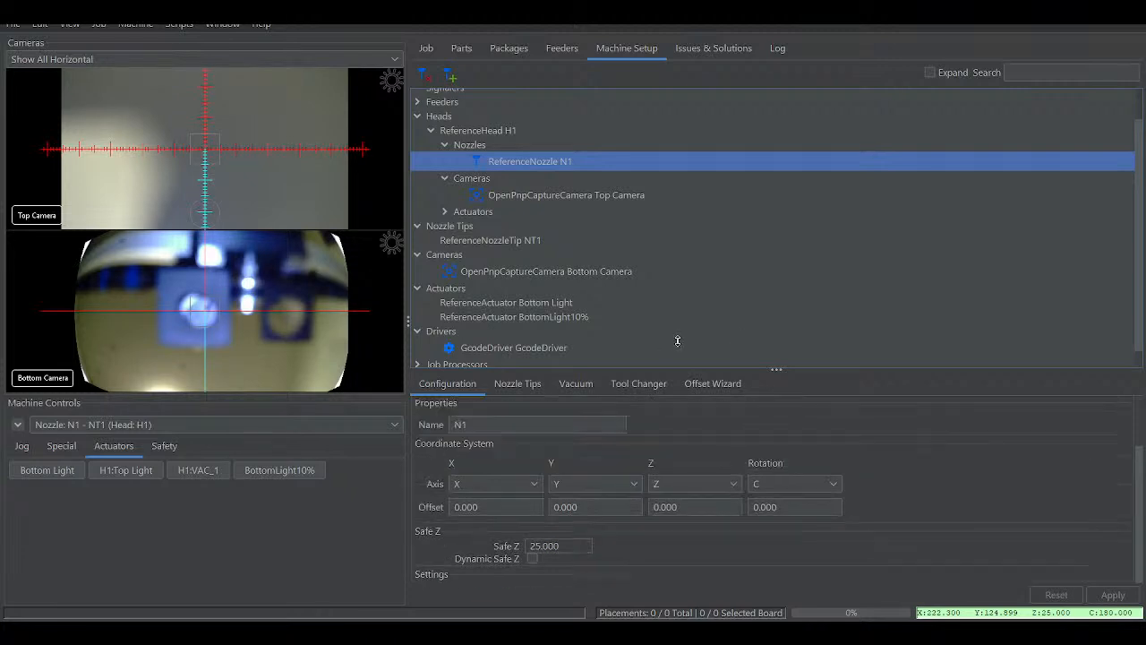
- Delete the BottomLight10% actuator from the machine and confirm the deletion
click(502, 304)
click(481, 318)
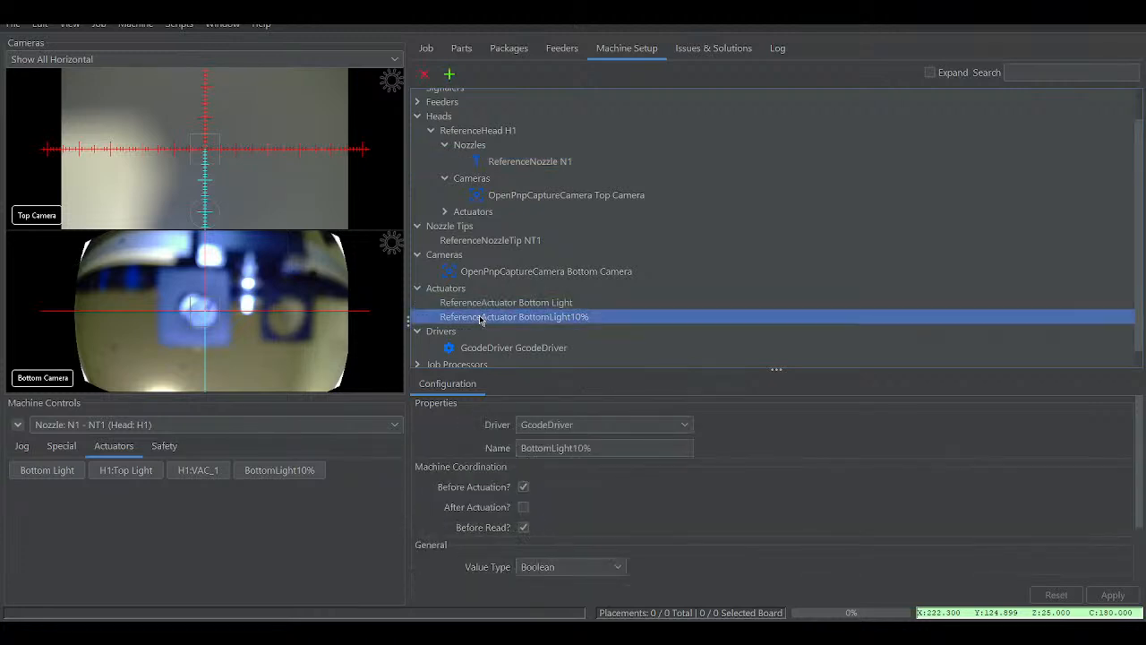
click(424, 74)
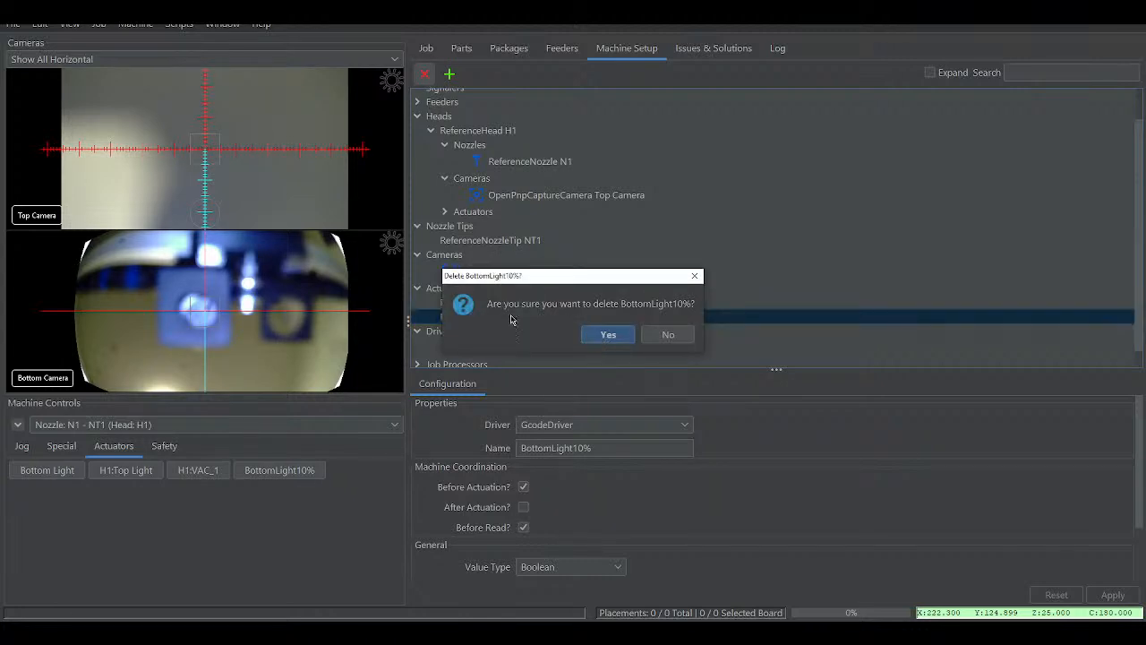
key(Return)
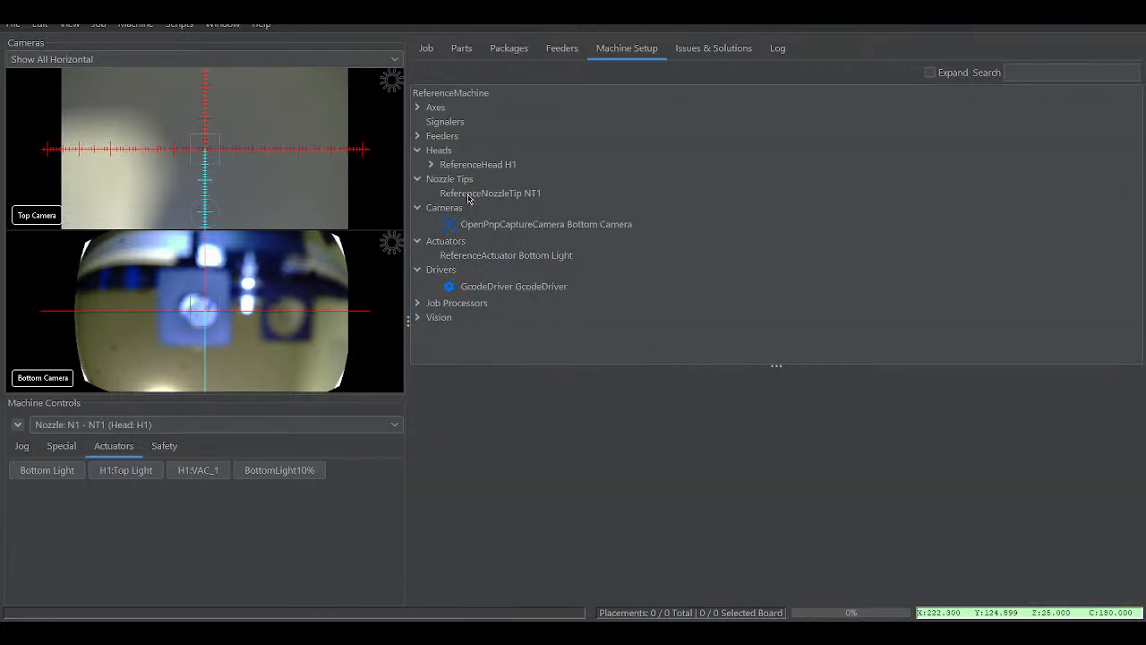
- Set the Bottom Light actuator's actuation for the Disabled machine state to ActuateOn and apply the change
click(481, 258)
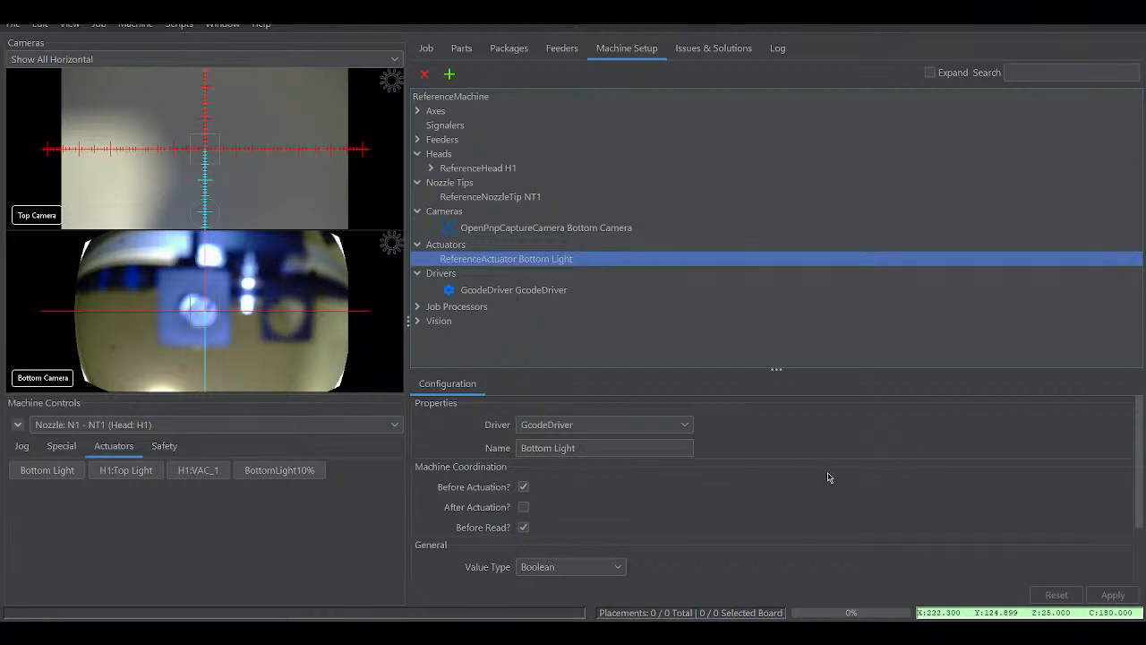
scroll(828, 477, down, 3)
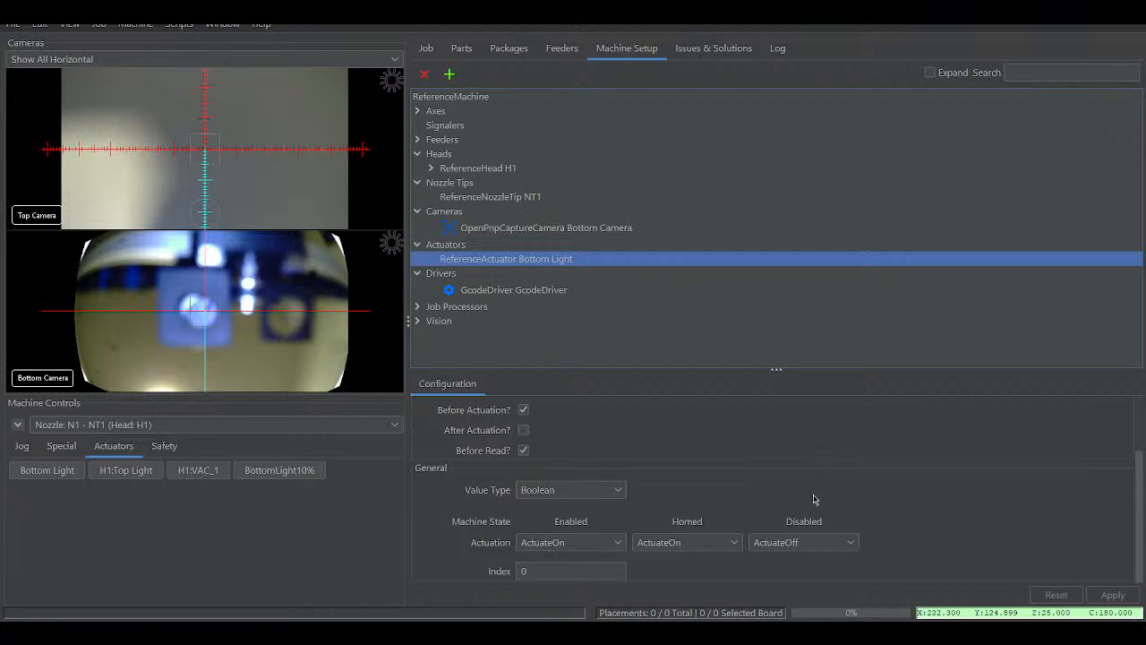
click(832, 543)
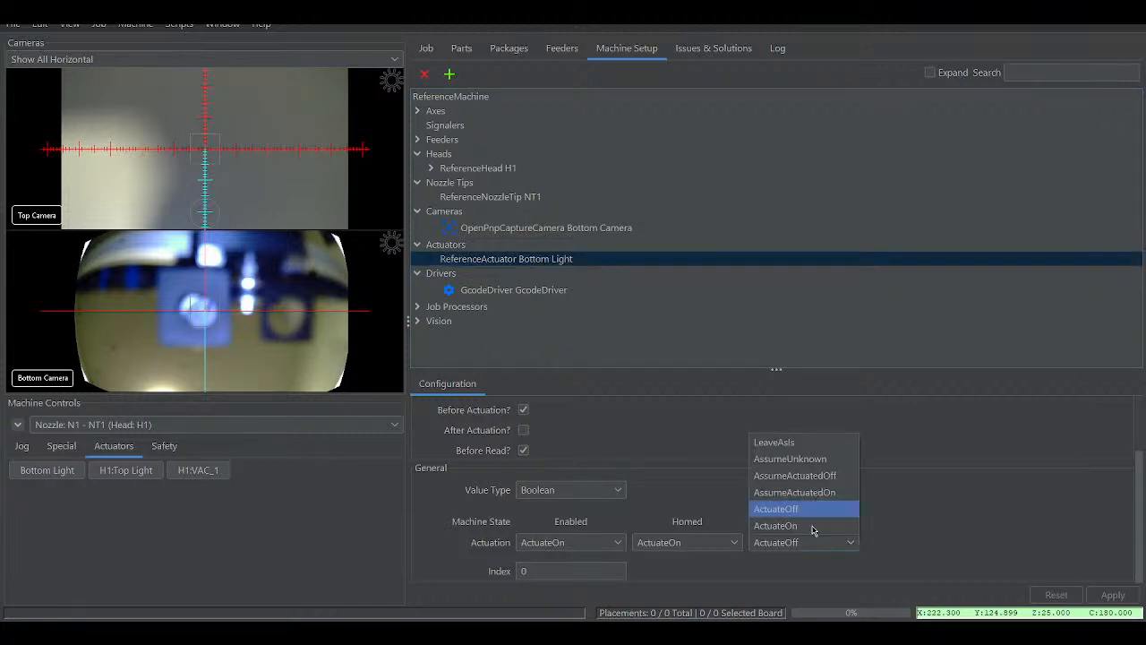
click(813, 527)
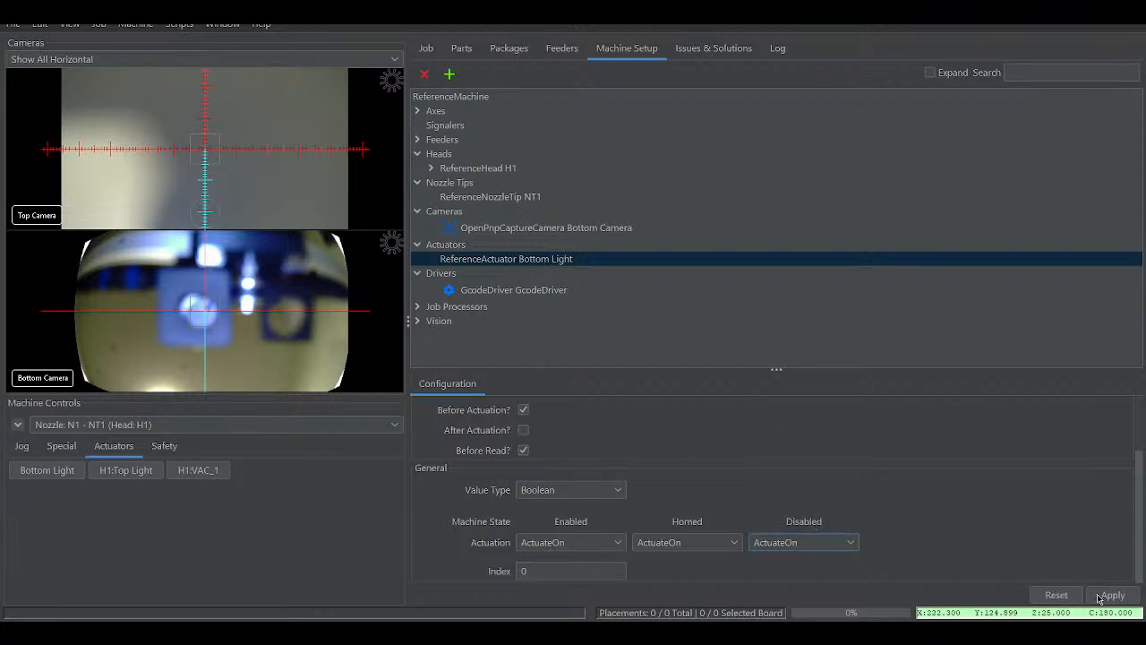
click(1109, 599)
- Set the Bottom Light actuator's Homed and Disabled actuation to LeaveAsIs and apply the changes
click(702, 548)
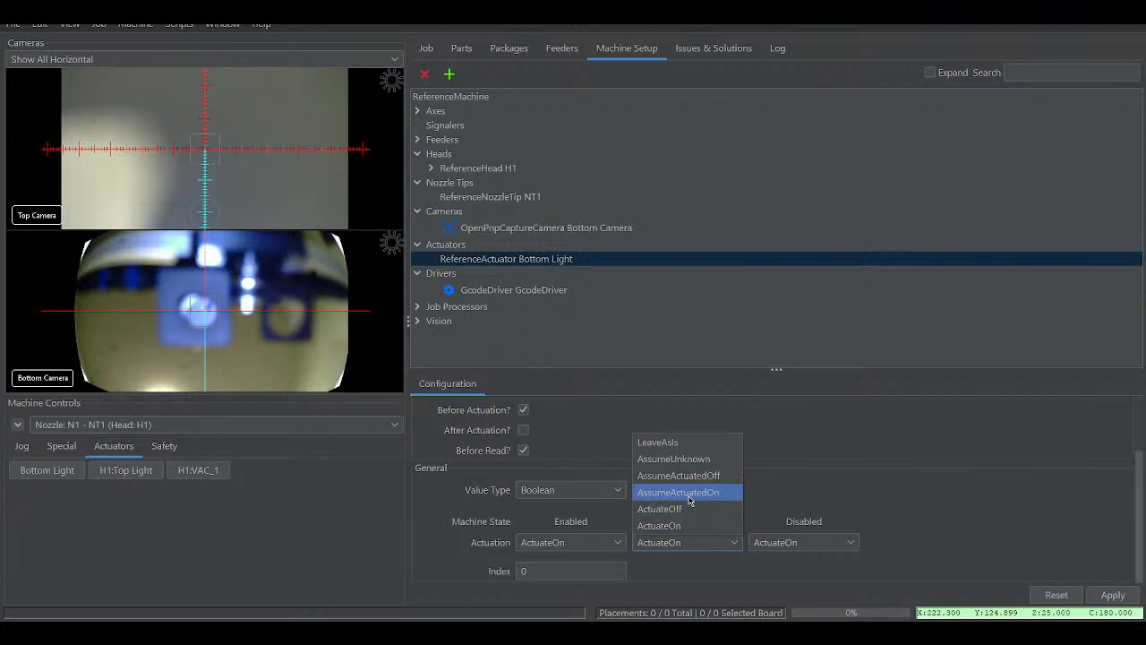
click(672, 445)
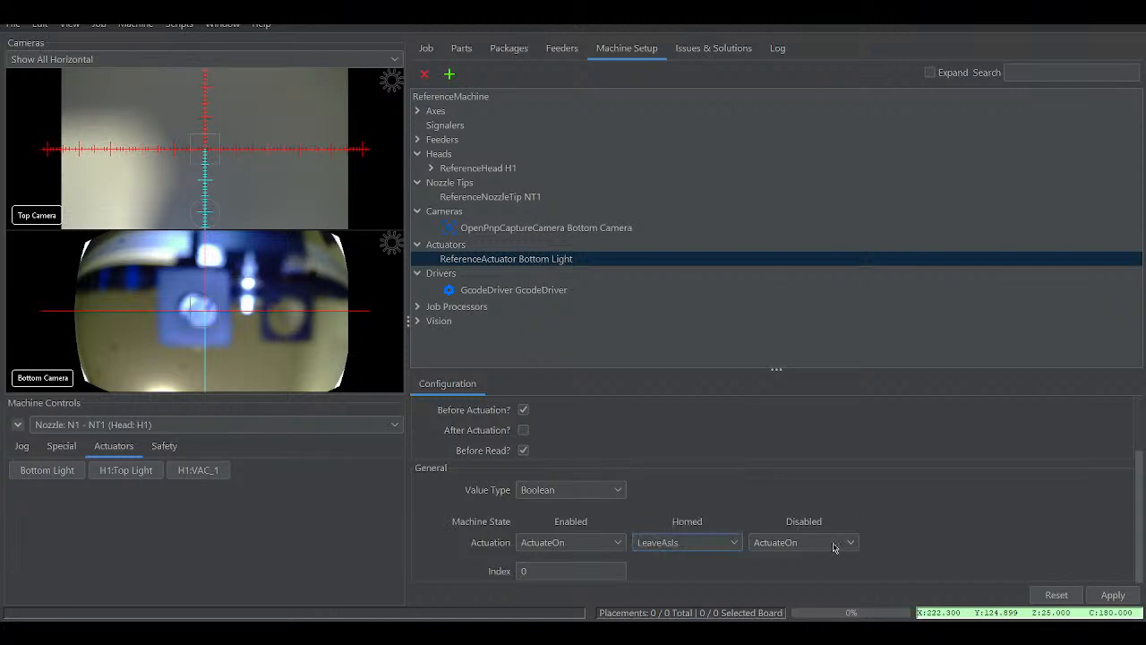
click(833, 543)
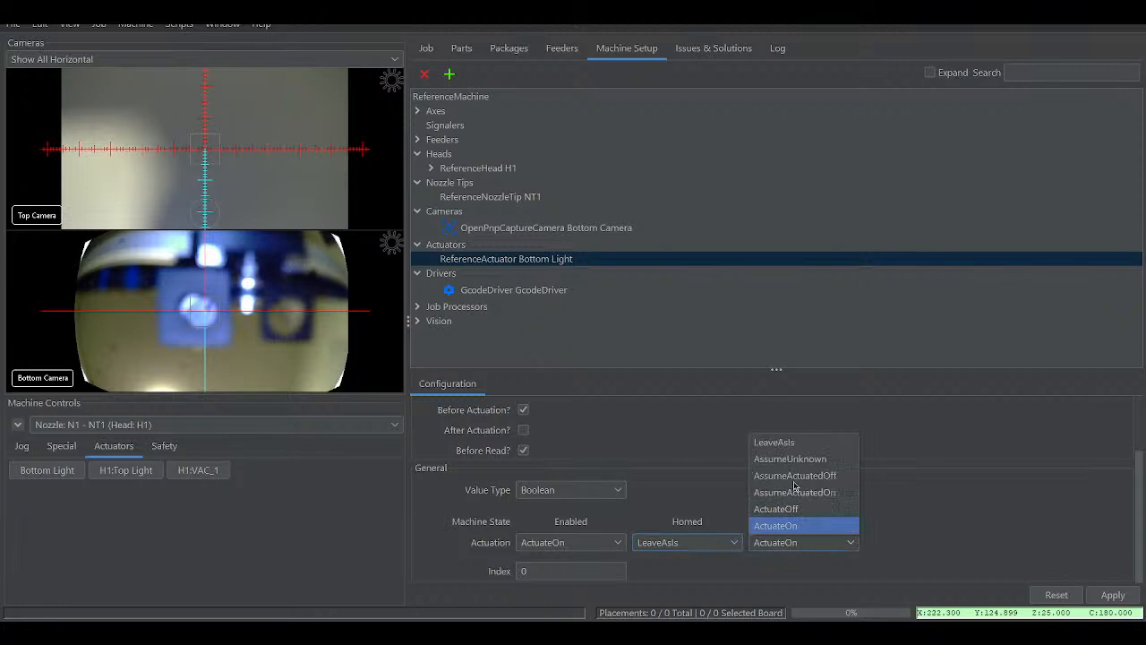
click(791, 444)
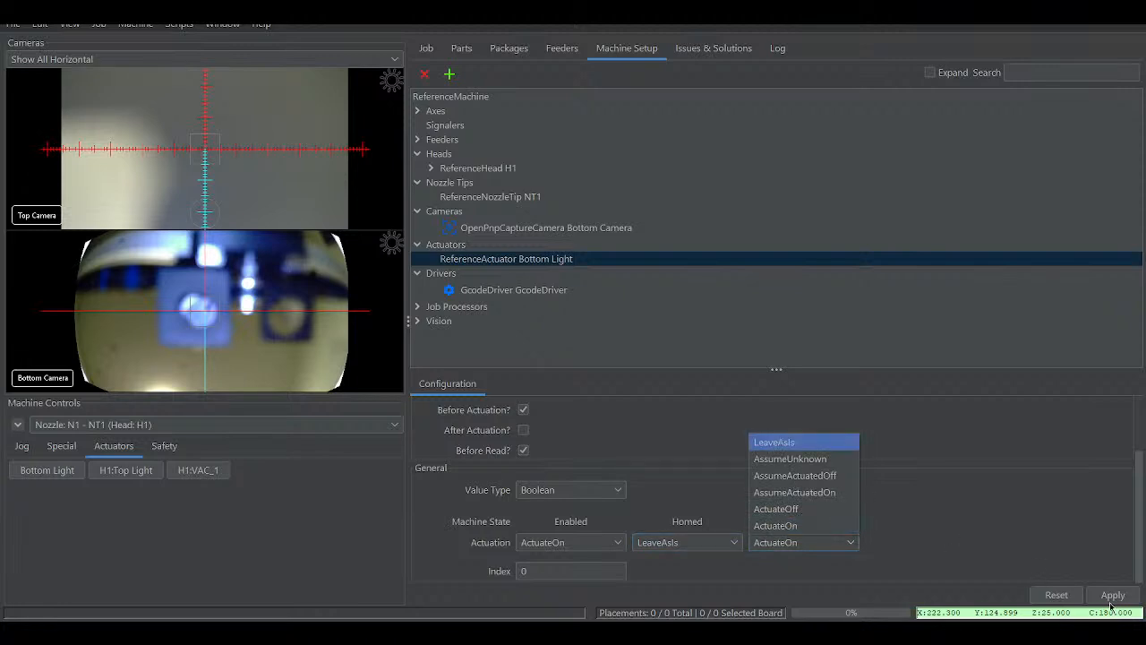
click(1122, 597)
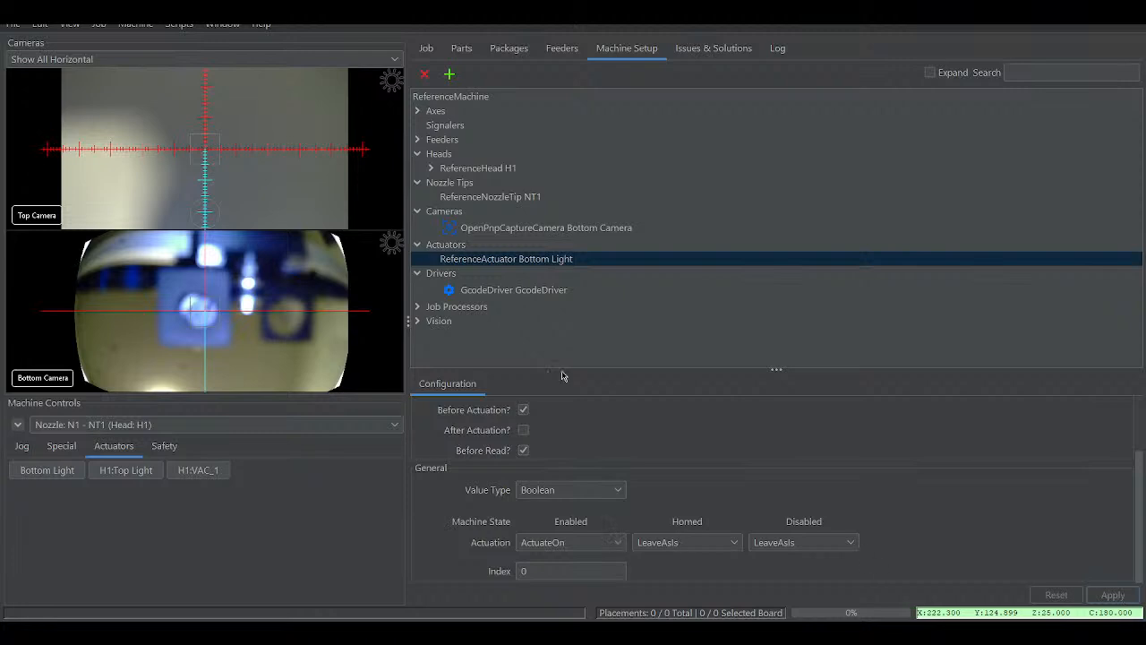
- Try calibrating nozzle tip NT1 again with the changed Bottom Light actuation and dismiss the error
click(513, 198)
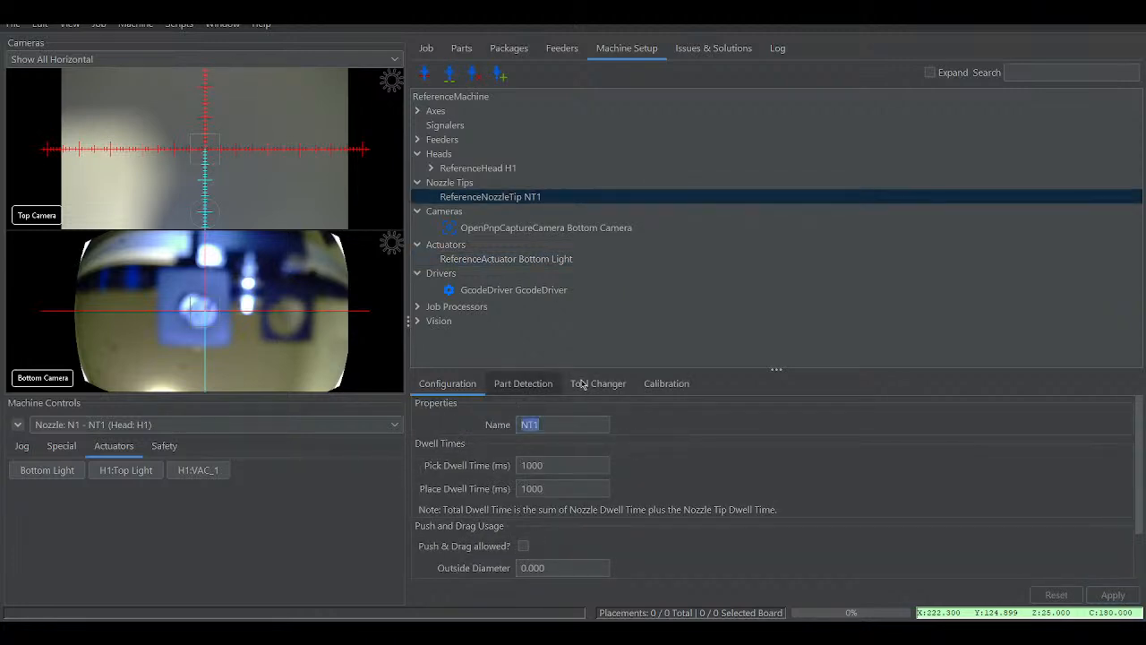
click(678, 385)
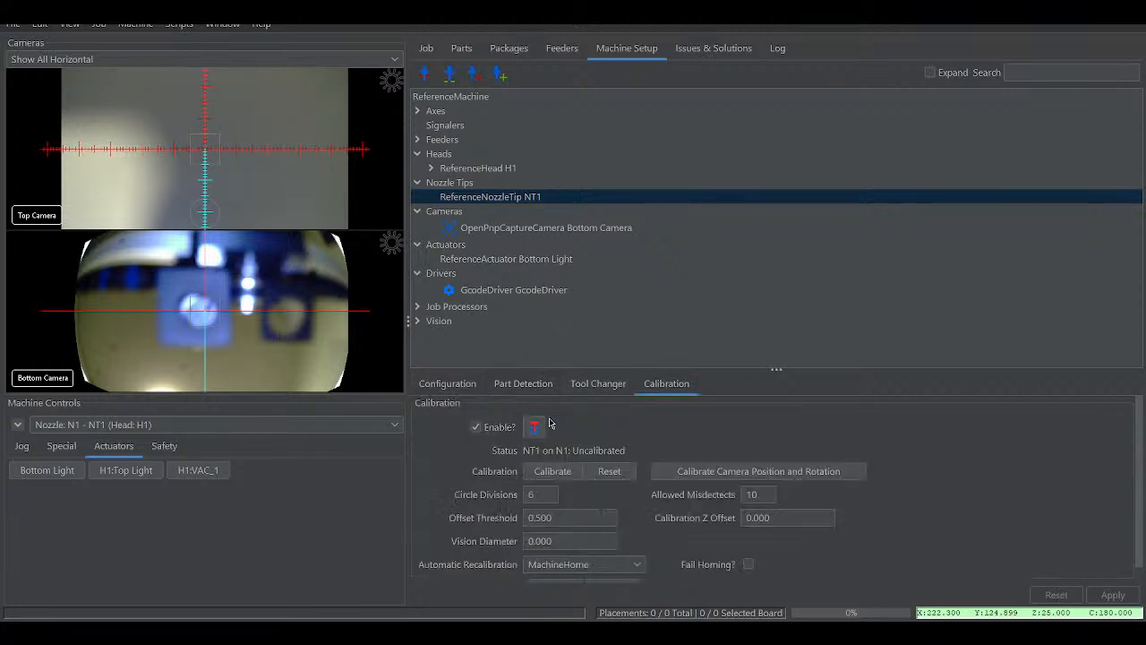
click(553, 472)
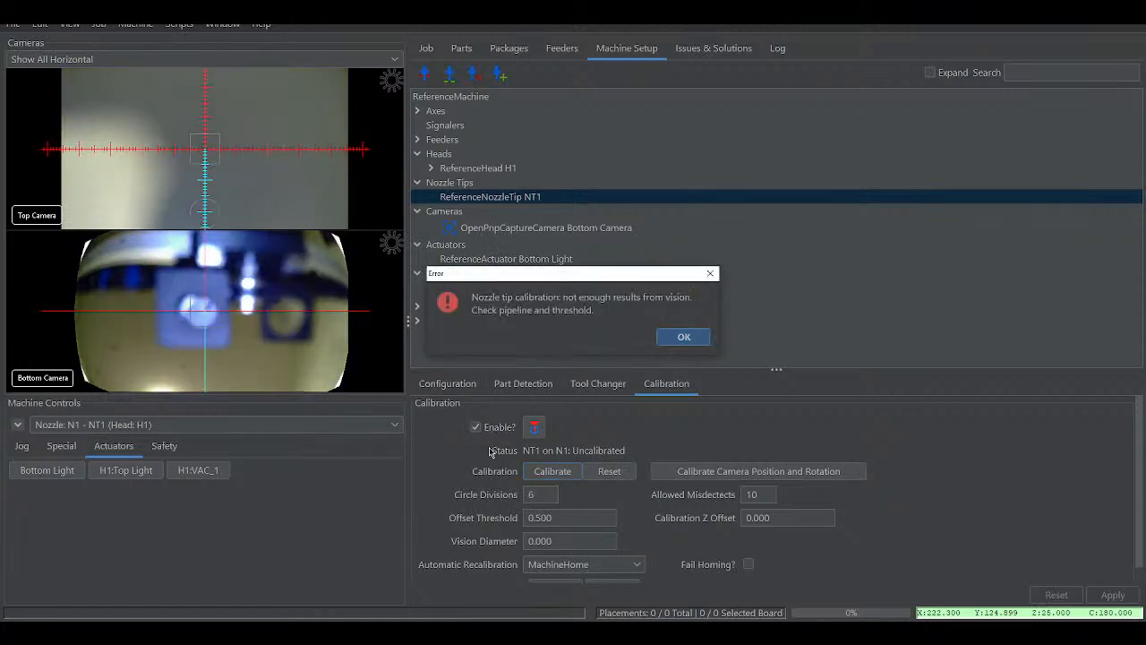
click(683, 334)
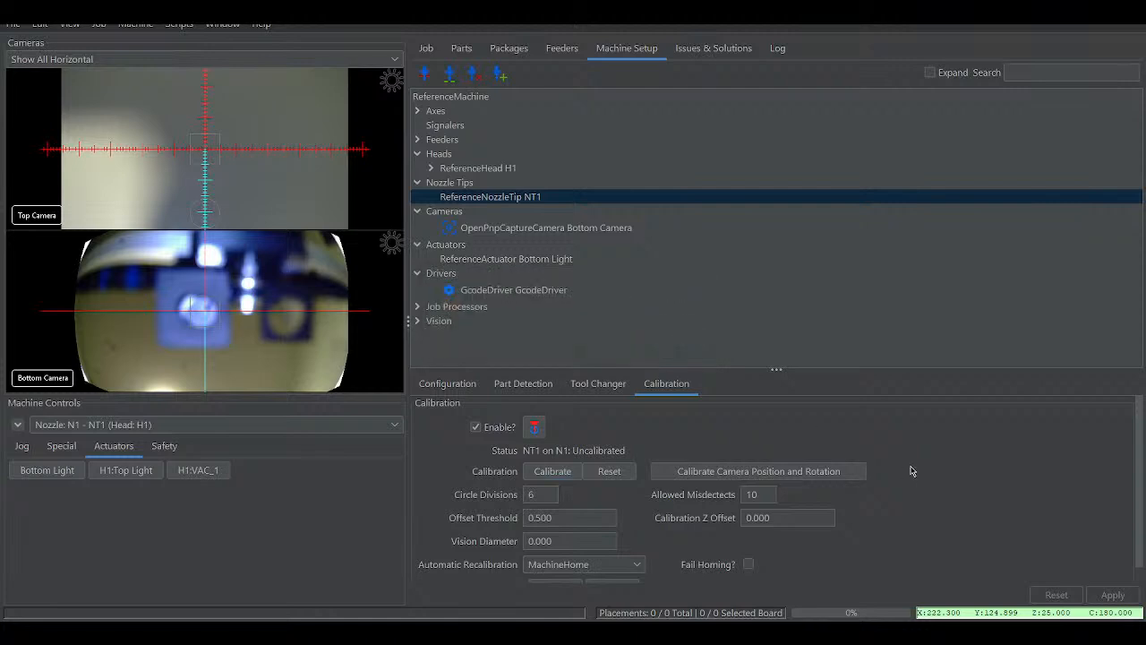
- Review nozzle tip NT1's configuration, part detection, tool changer and calibration settings, and reset its calibration
scroll(911, 471, down, 1)
scroll(912, 470, down, 1)
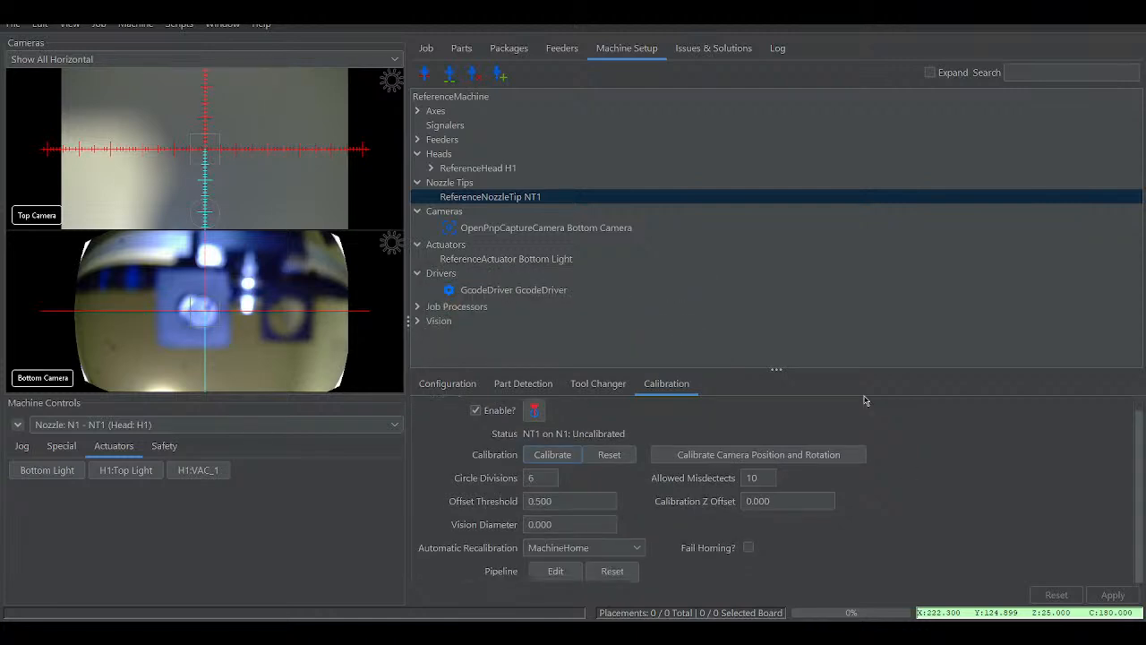
drag(779, 220, 777, 212)
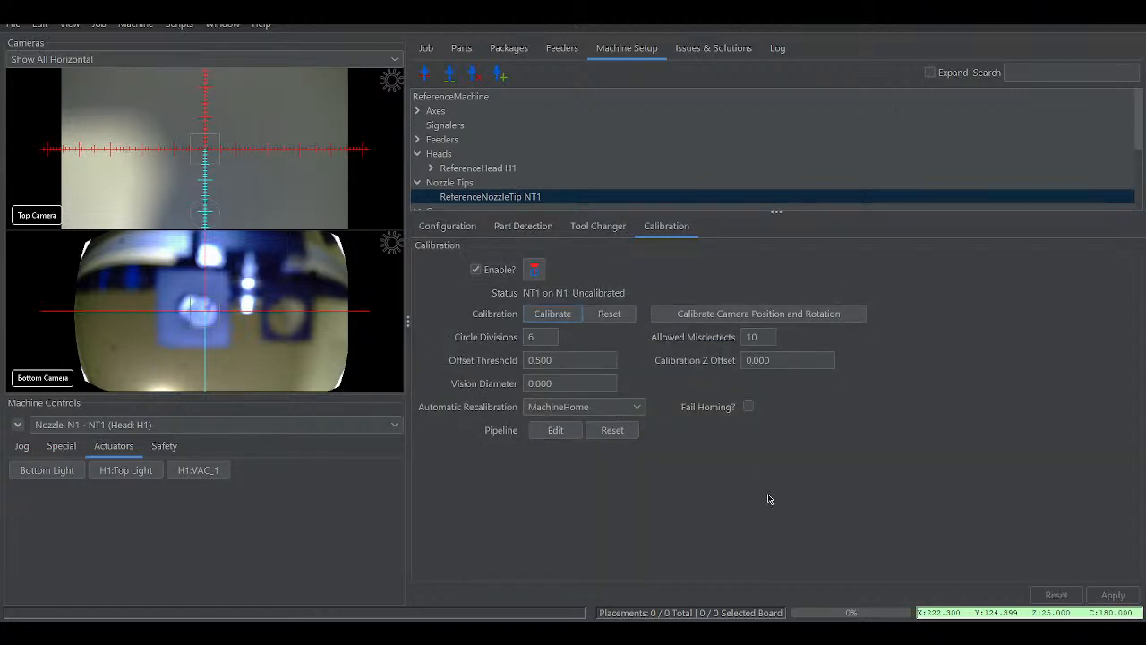
click(448, 226)
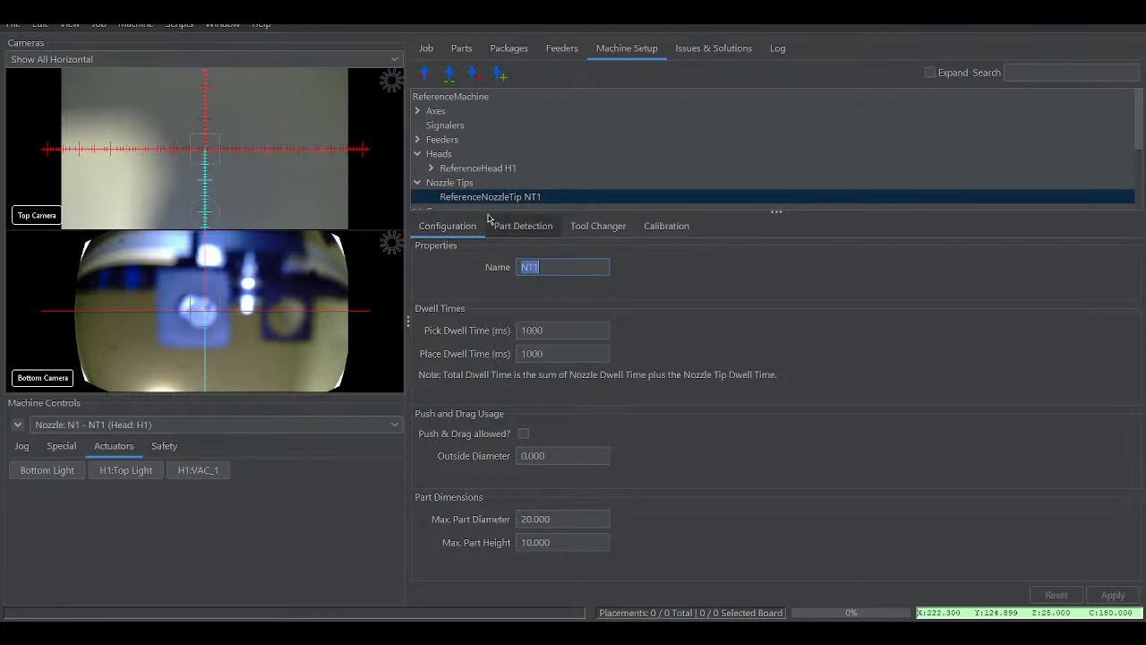
click(543, 231)
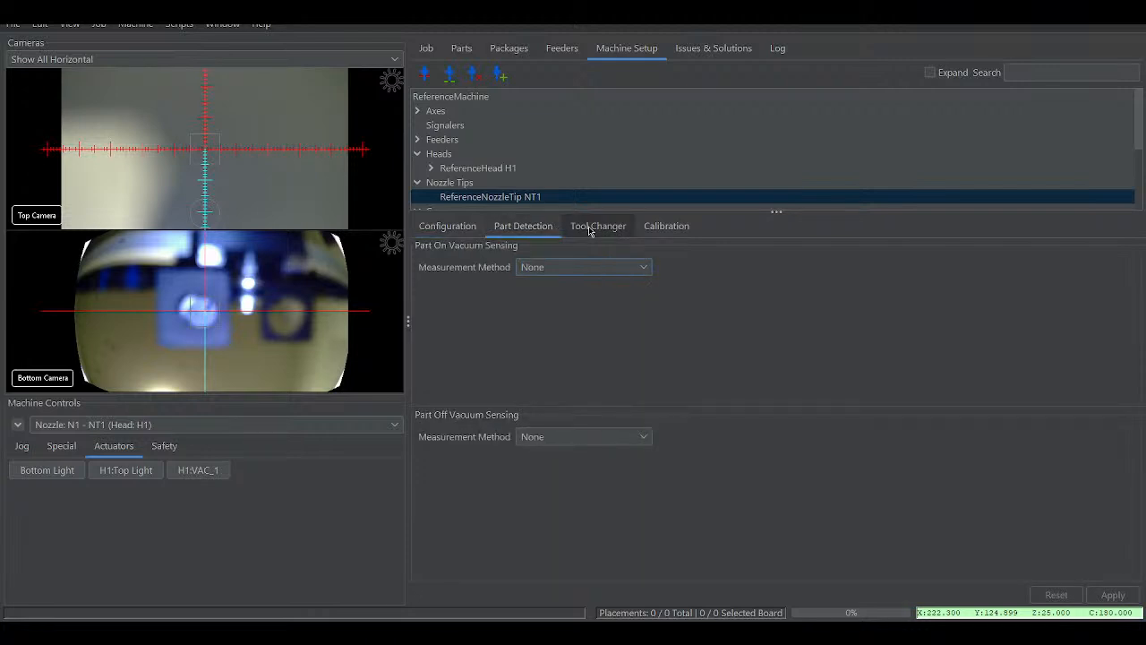
click(589, 229)
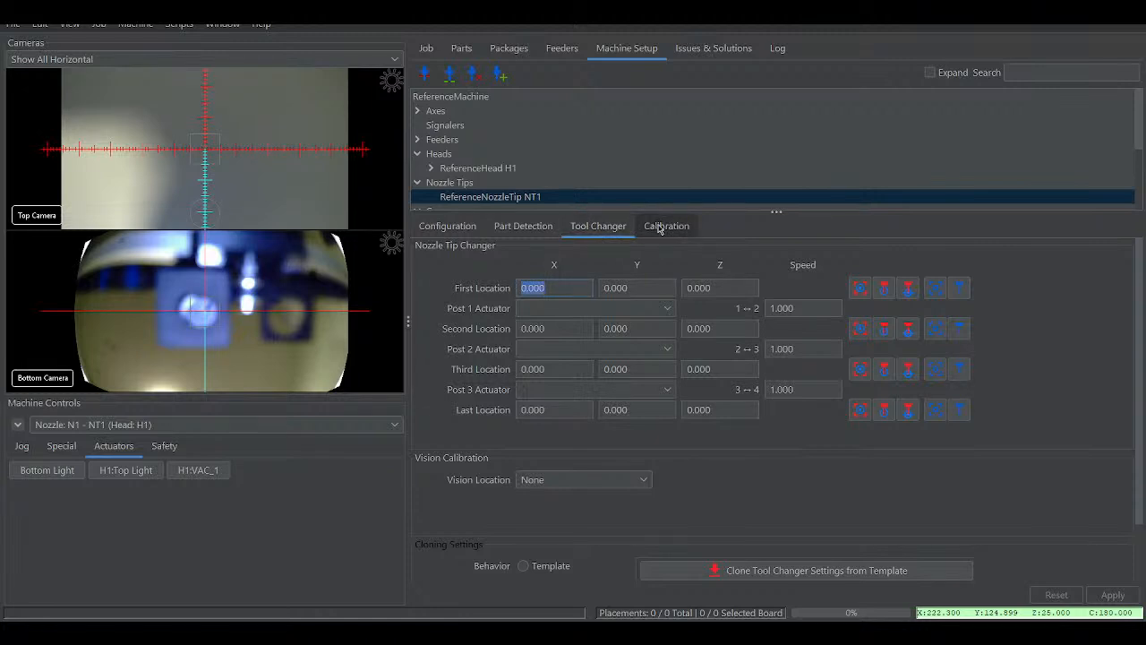
click(658, 229)
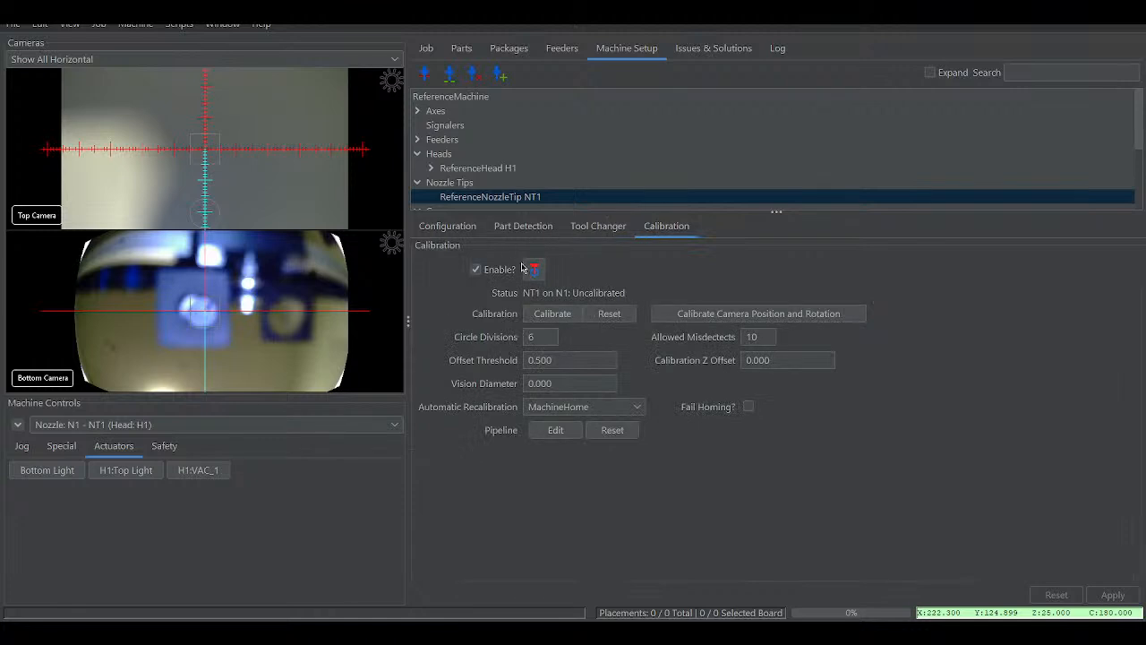
click(610, 315)
- Set the Bottom Light actuator's actuation for the Enabled machine state to LeaveAsIs and apply the change
drag(464, 211, 471, 357)
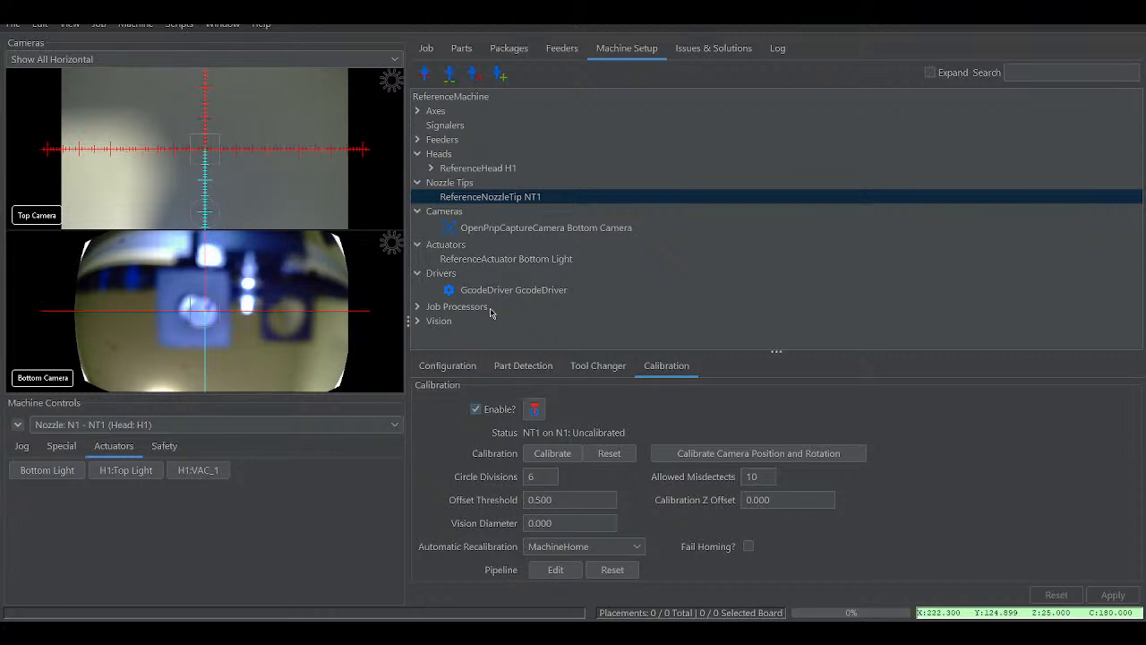
click(504, 259)
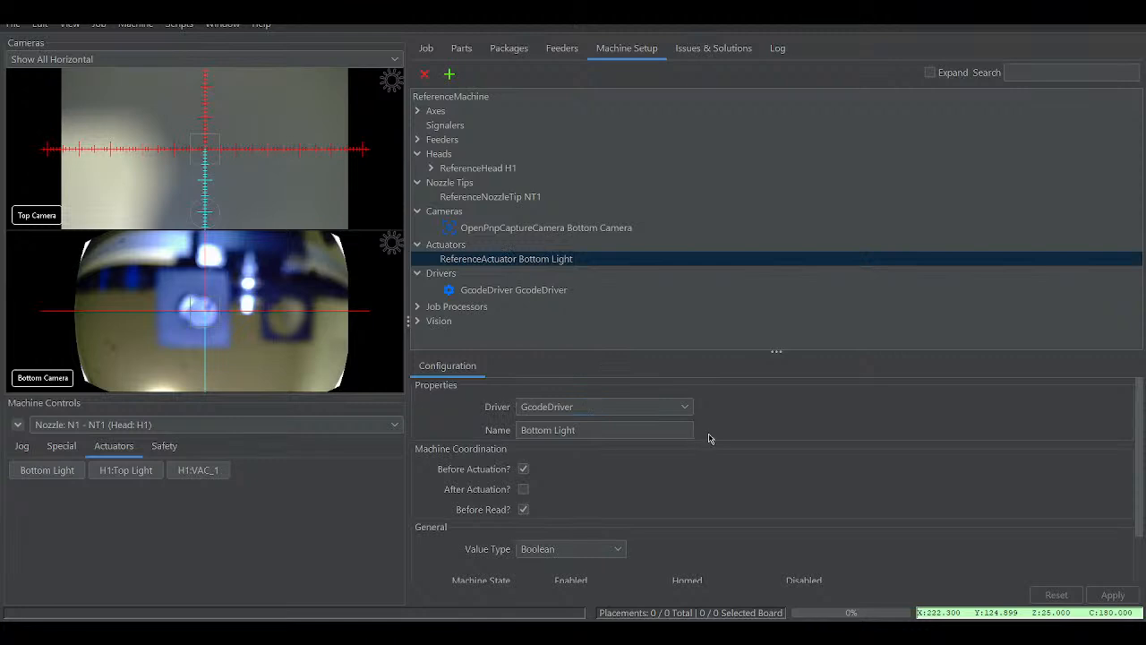
scroll(686, 435, down, 2)
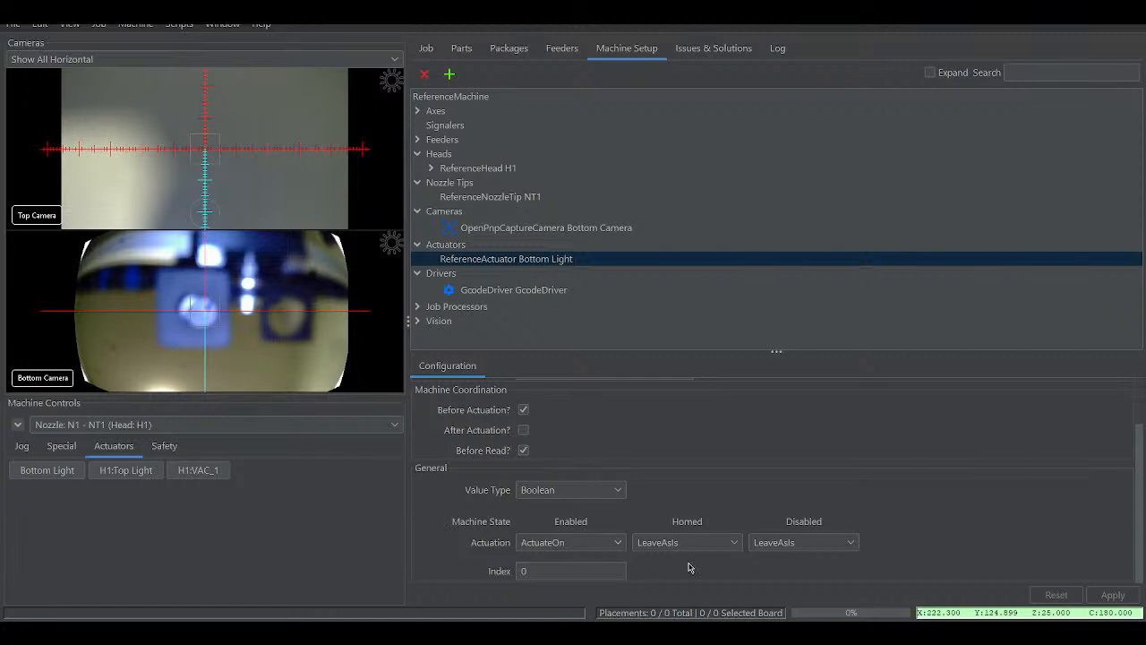
click(556, 543)
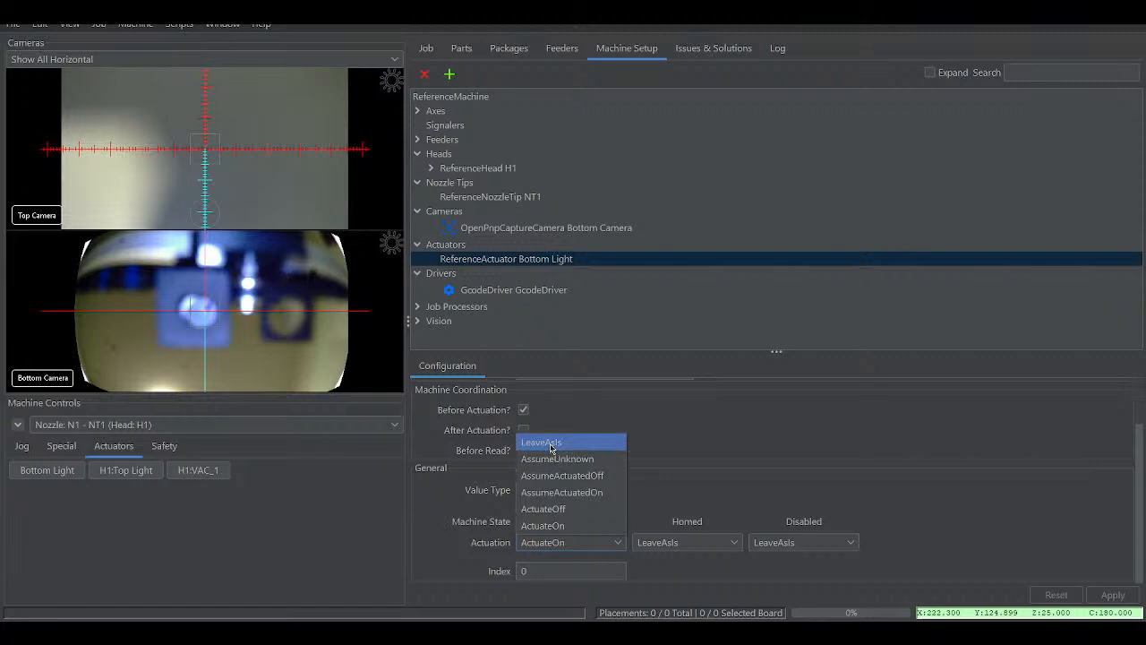
click(552, 443)
click(1111, 597)
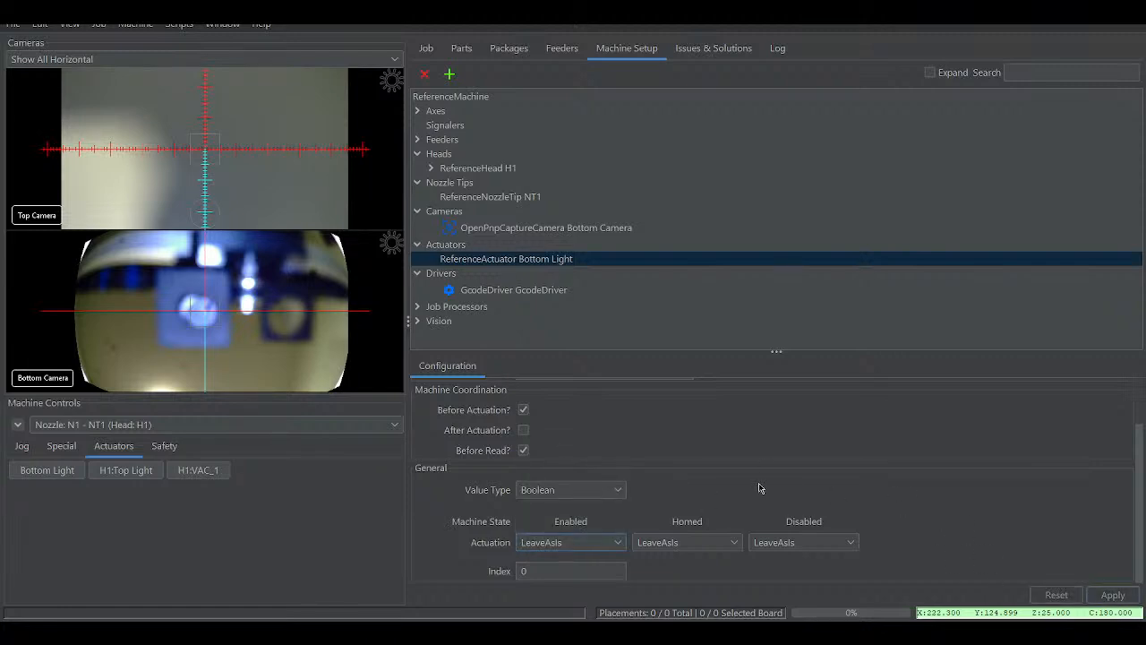
- Review the controller and kinematic settings of rotation axis C
scroll(749, 456, up, 2)
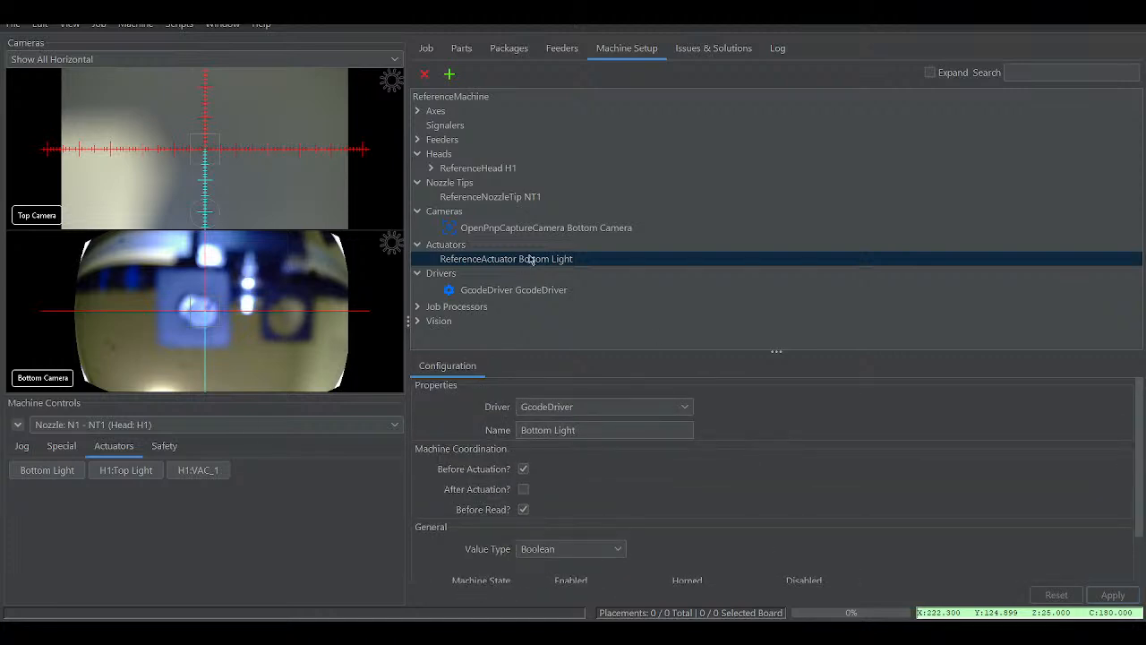
click(418, 111)
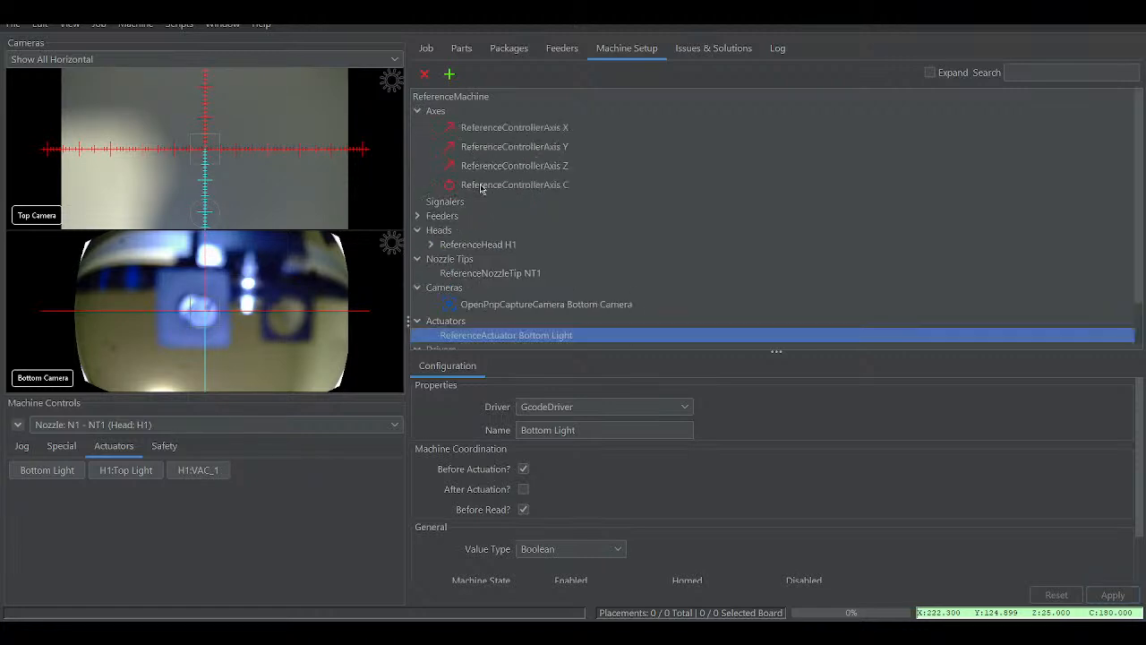
click(481, 185)
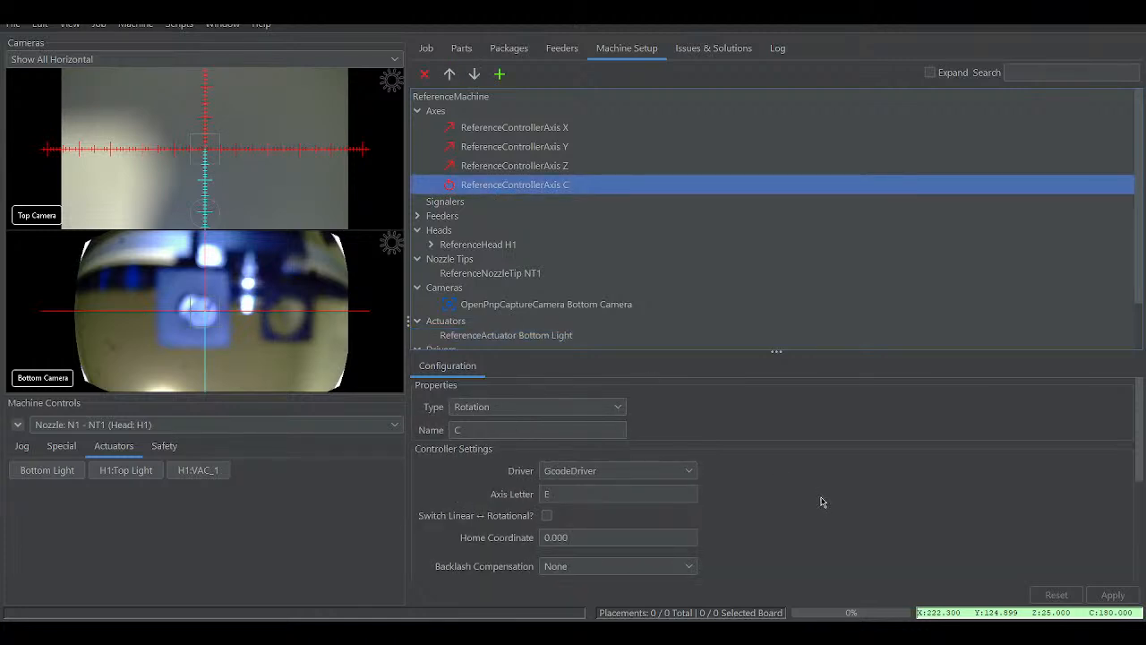
scroll(822, 502, down, 4)
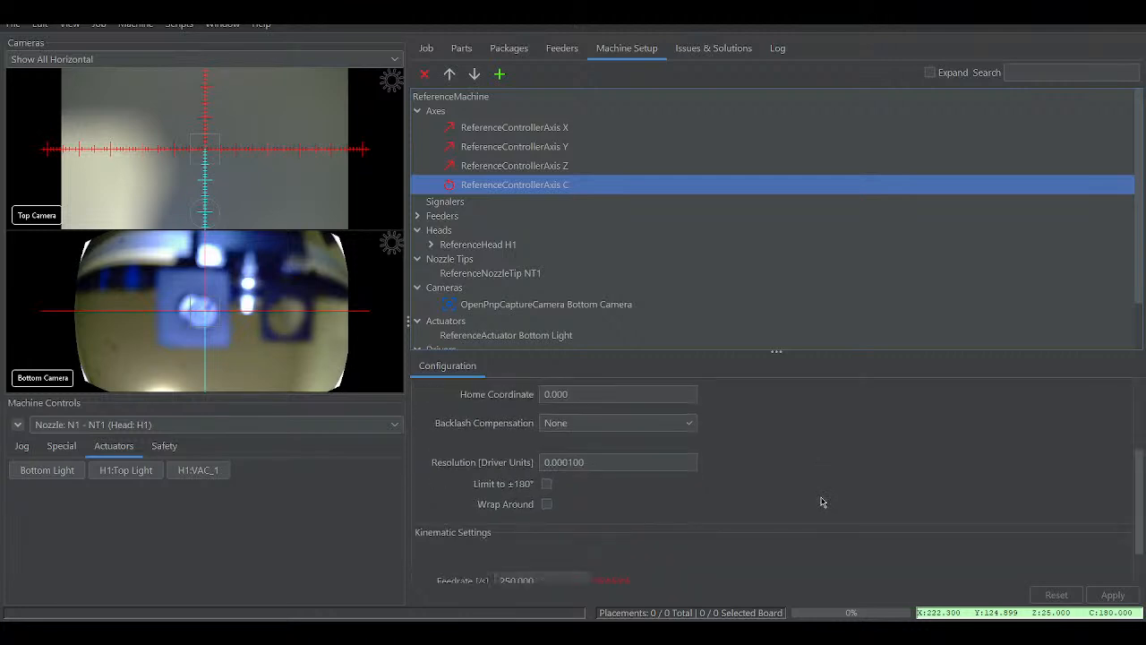
scroll(822, 503, down, 2)
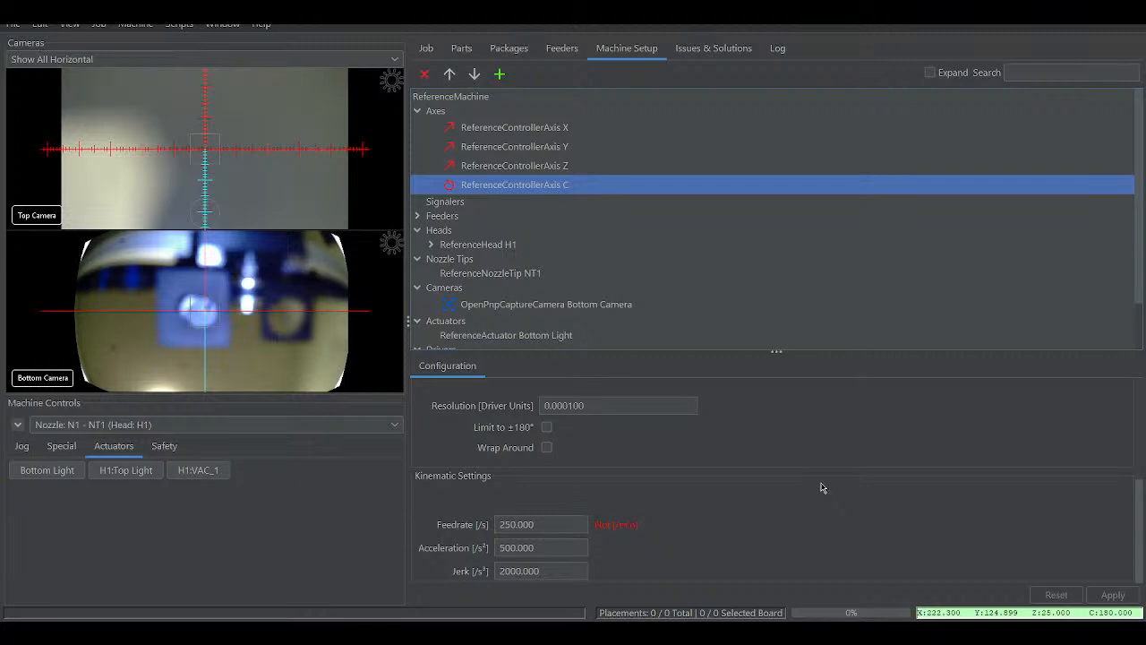
- Review nozzle N1's coordinate system, safe Z, dwell times, nozzle tip compatibility and tool changer settings
click(432, 246)
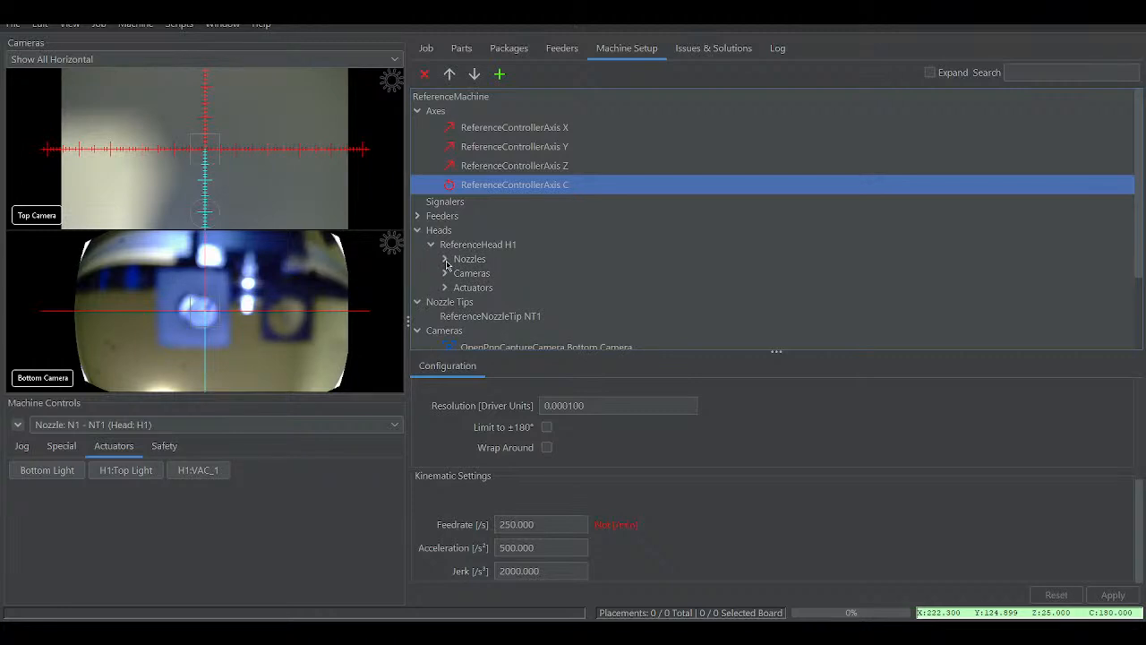
click(446, 260)
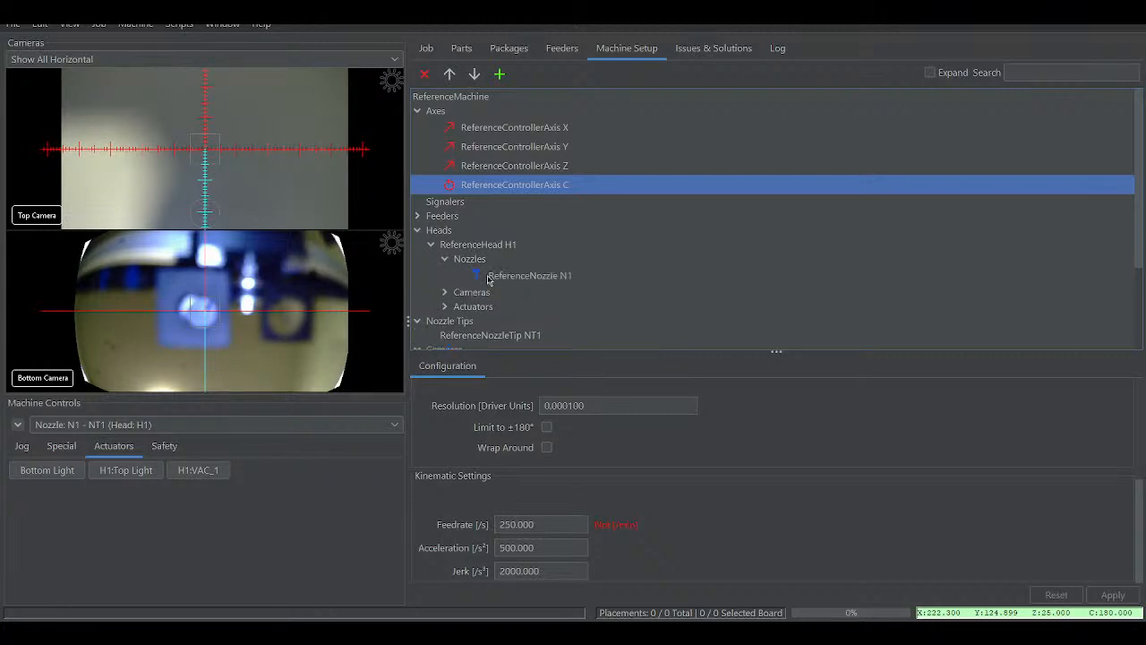
click(500, 278)
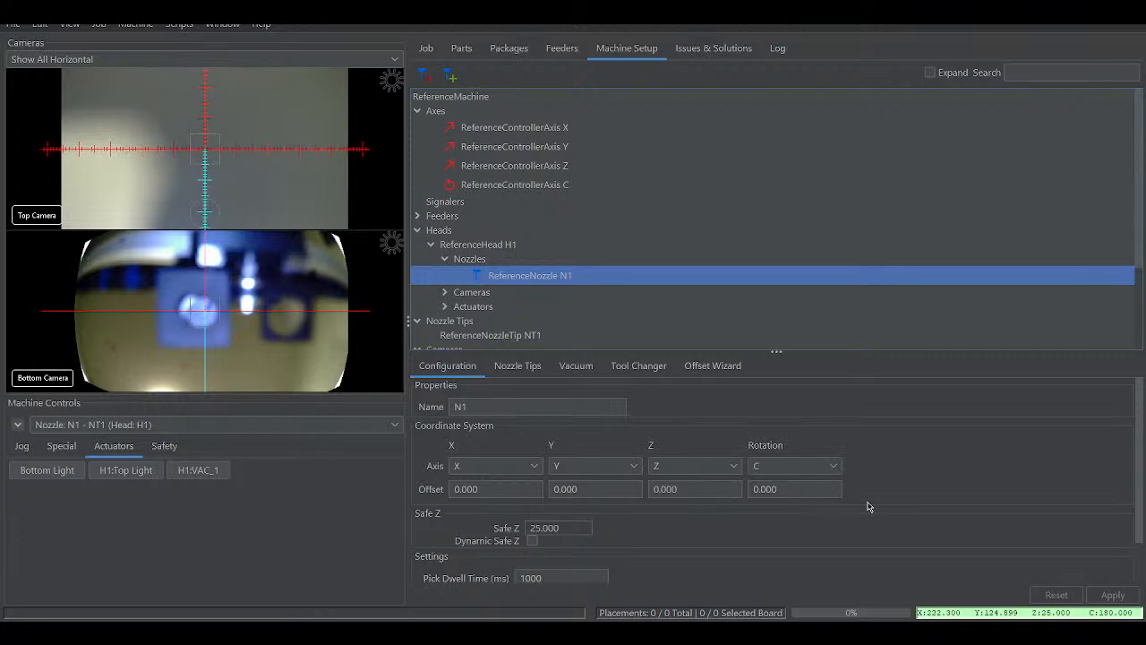
scroll(866, 506, down, 2)
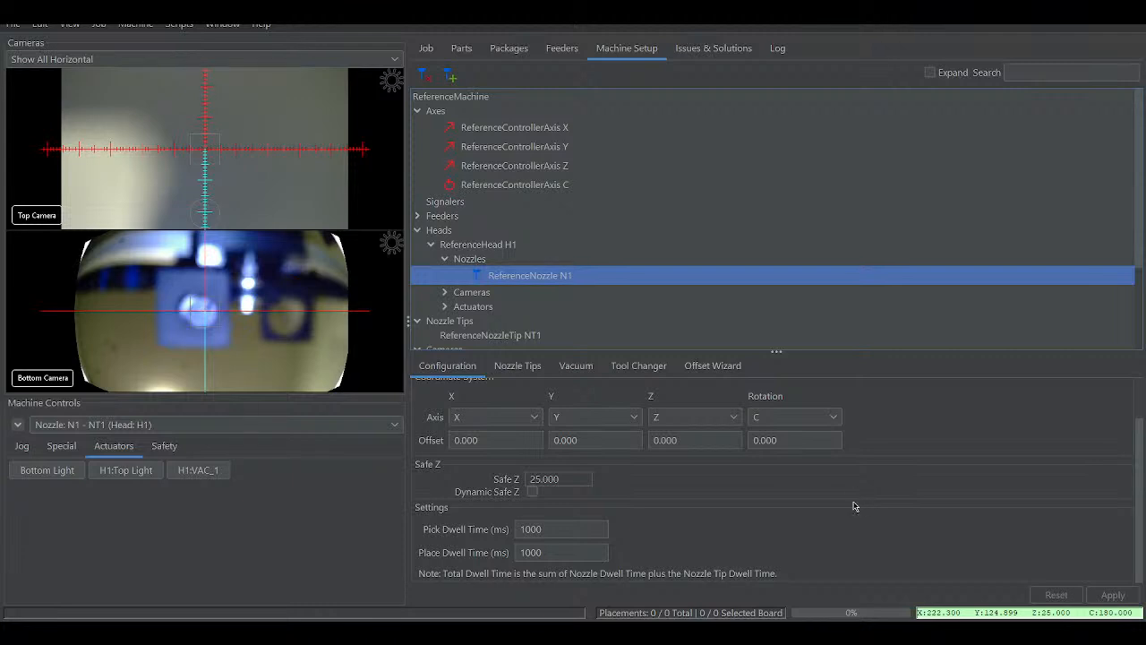
scroll(853, 505, up, 2)
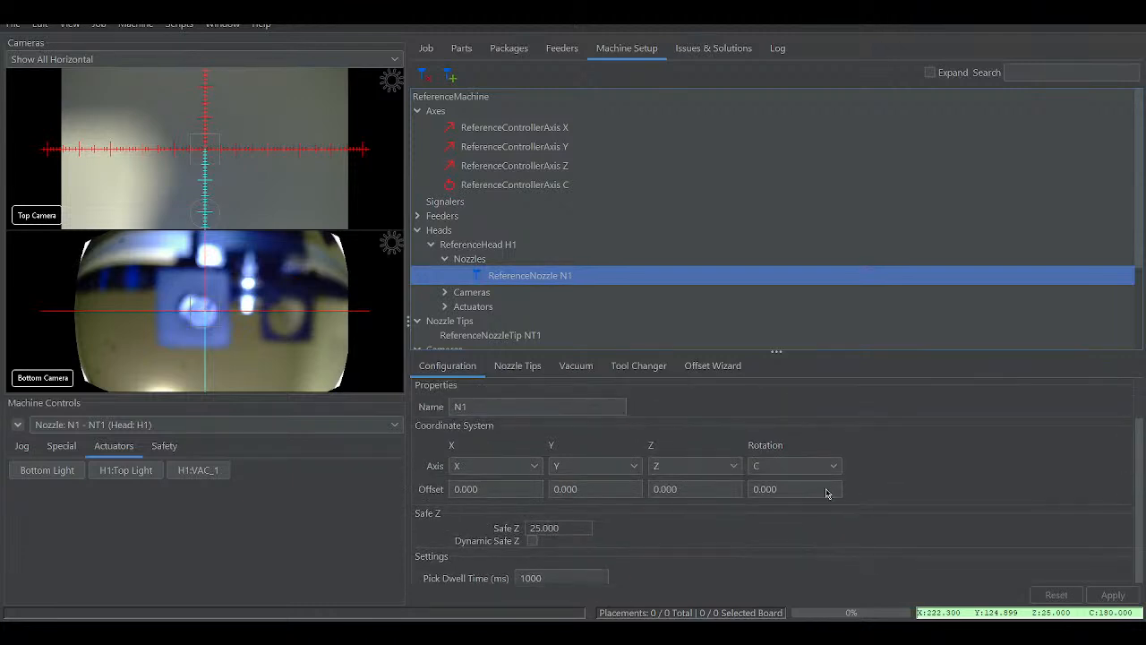
click(539, 367)
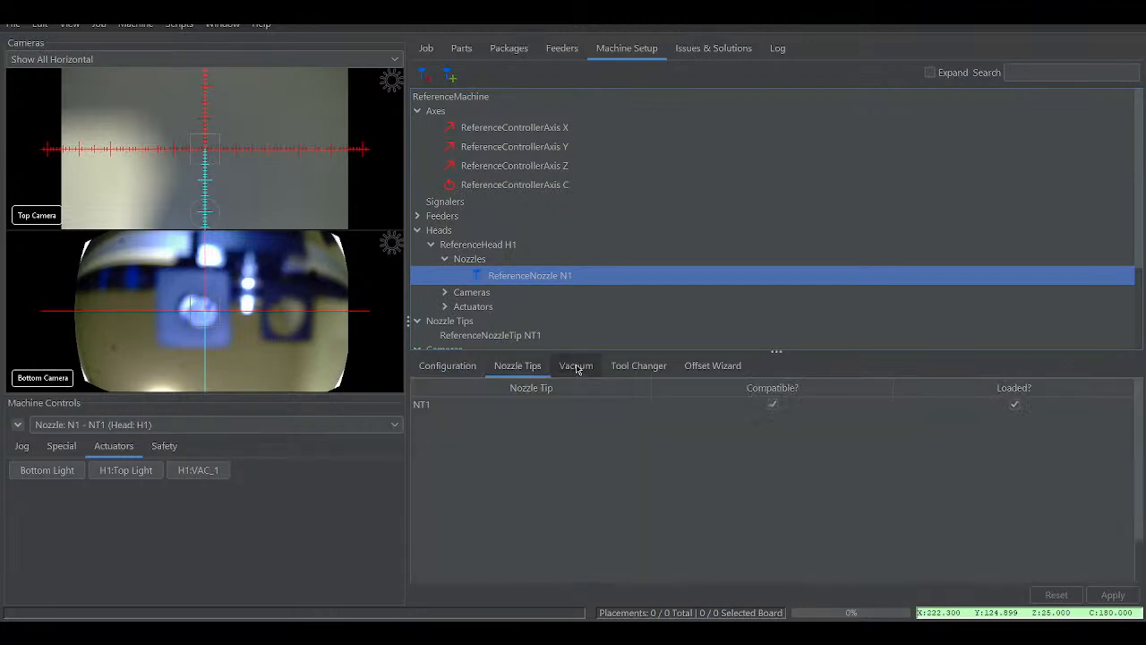
click(644, 371)
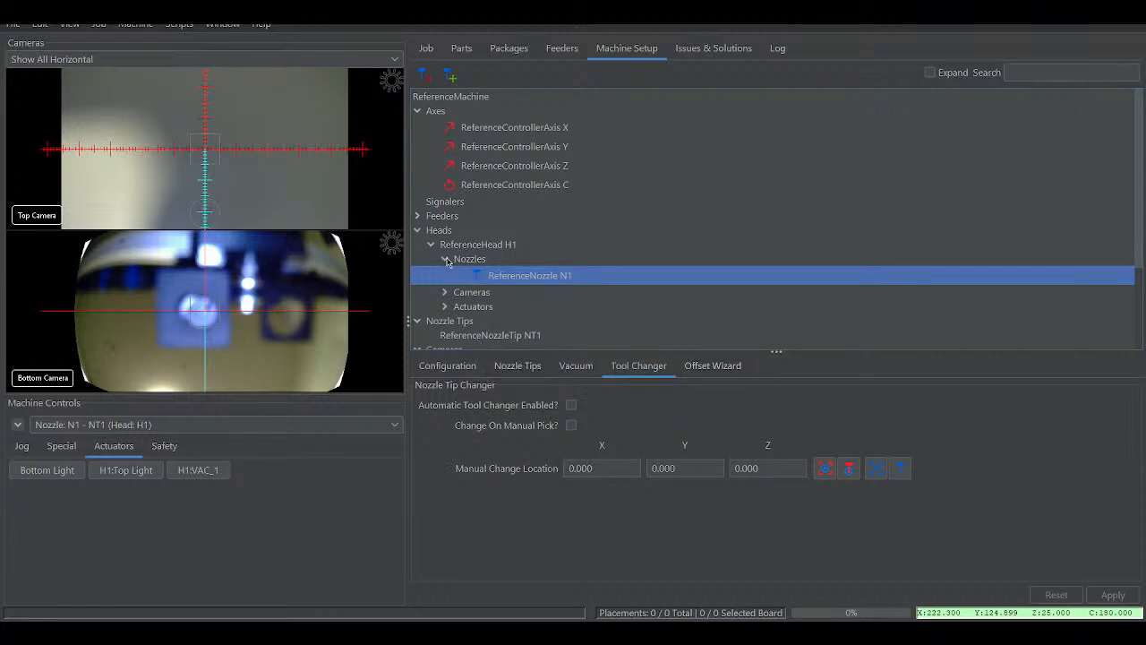
click(445, 260)
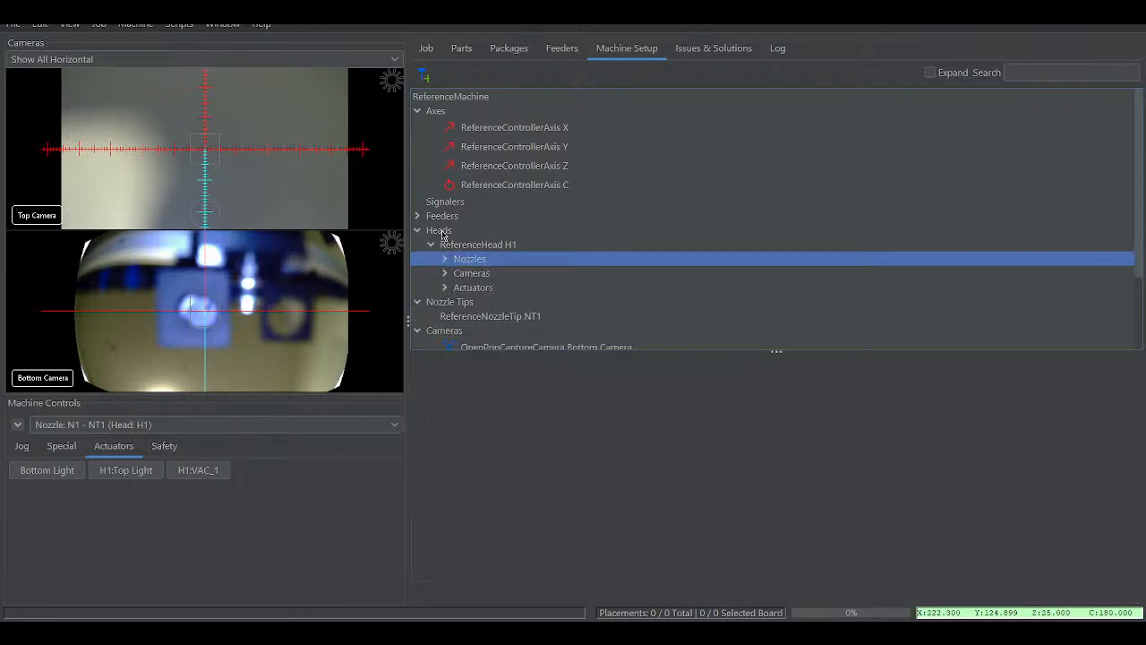
- Set head H1's vacuum pump actuator to VAC_1 and apply the change
click(440, 231)
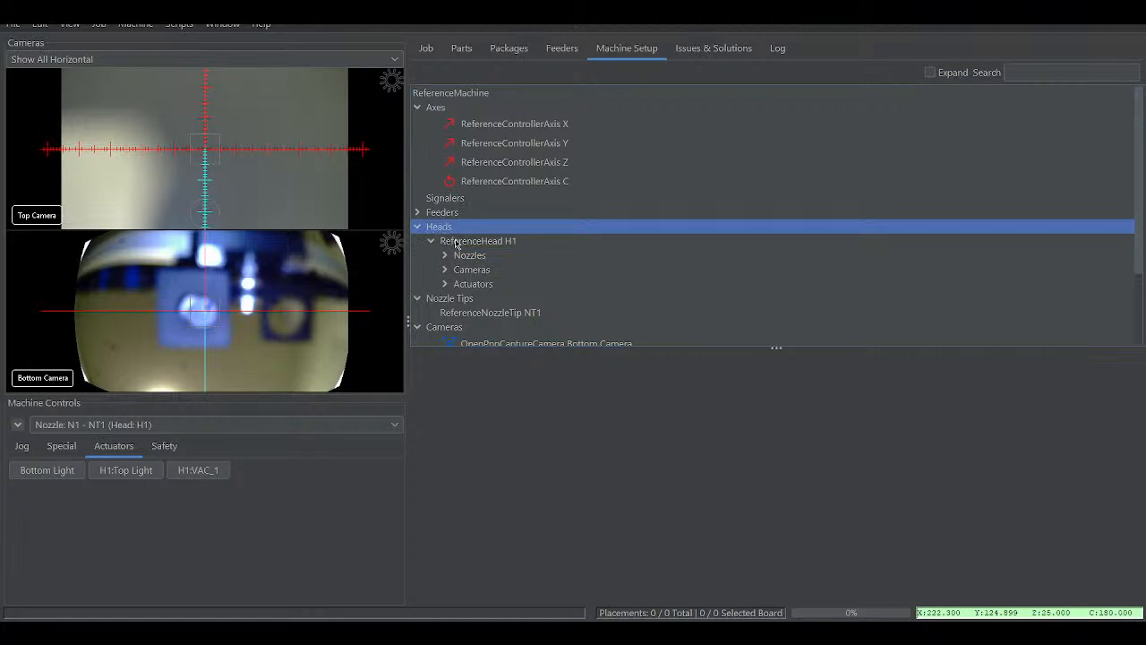
click(458, 241)
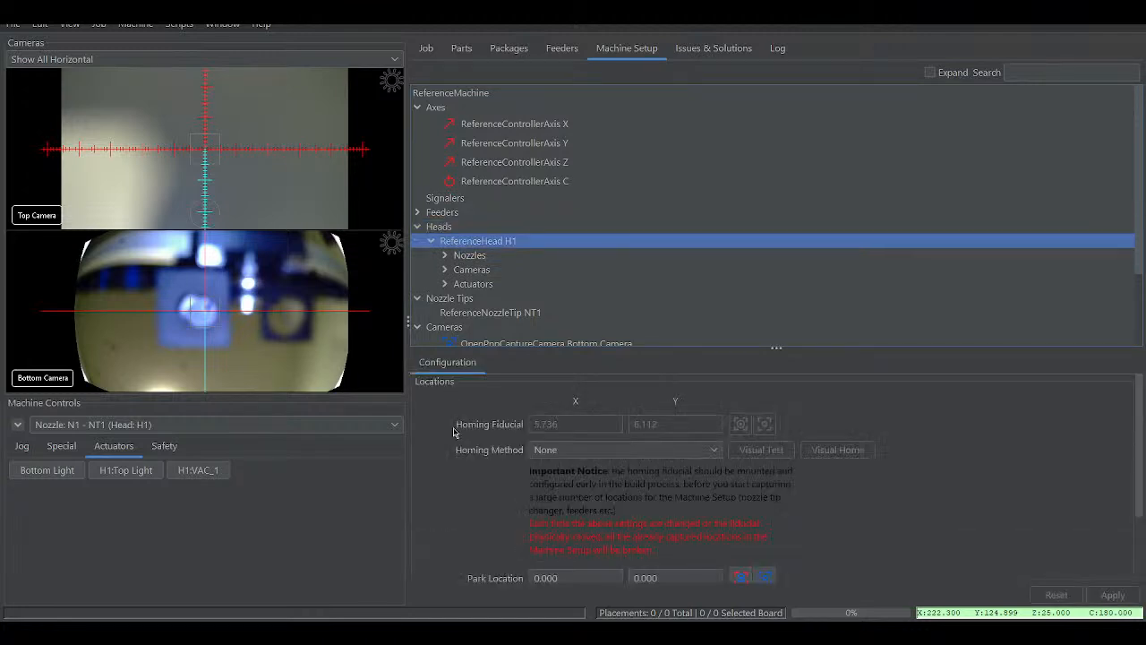
scroll(444, 461, down, 3)
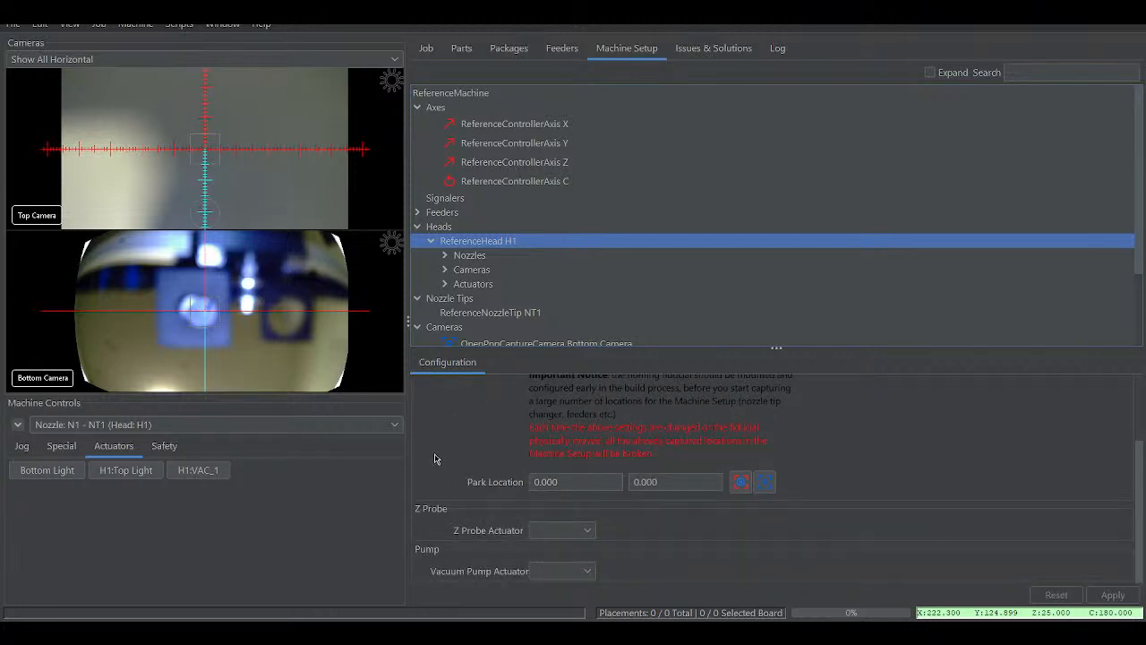
click(578, 573)
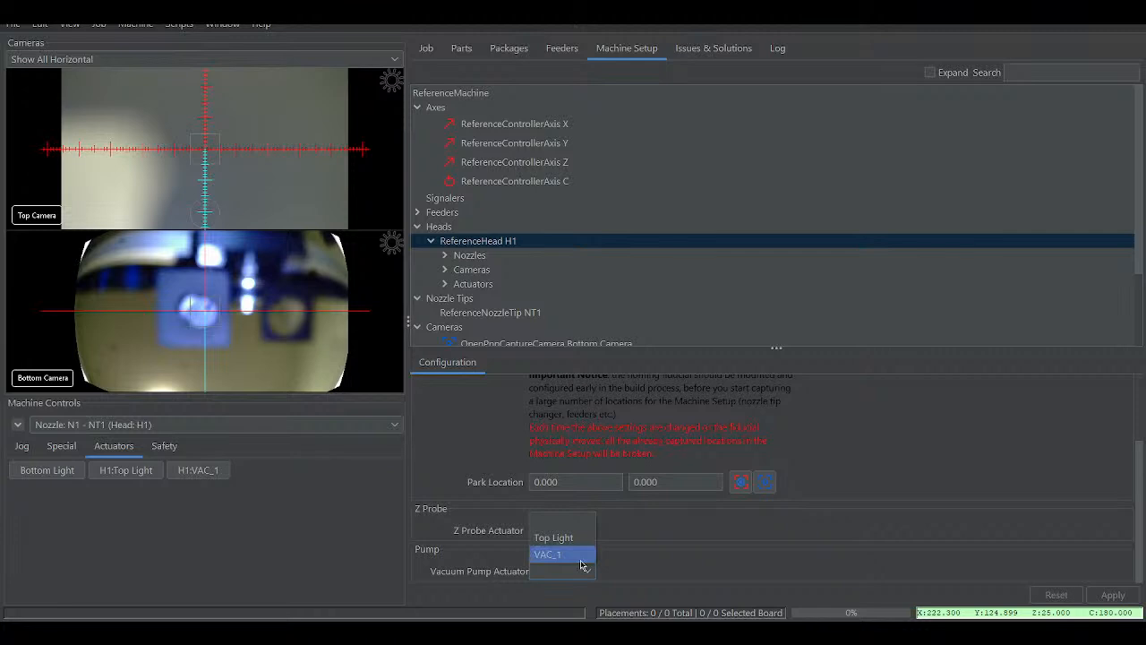
click(581, 556)
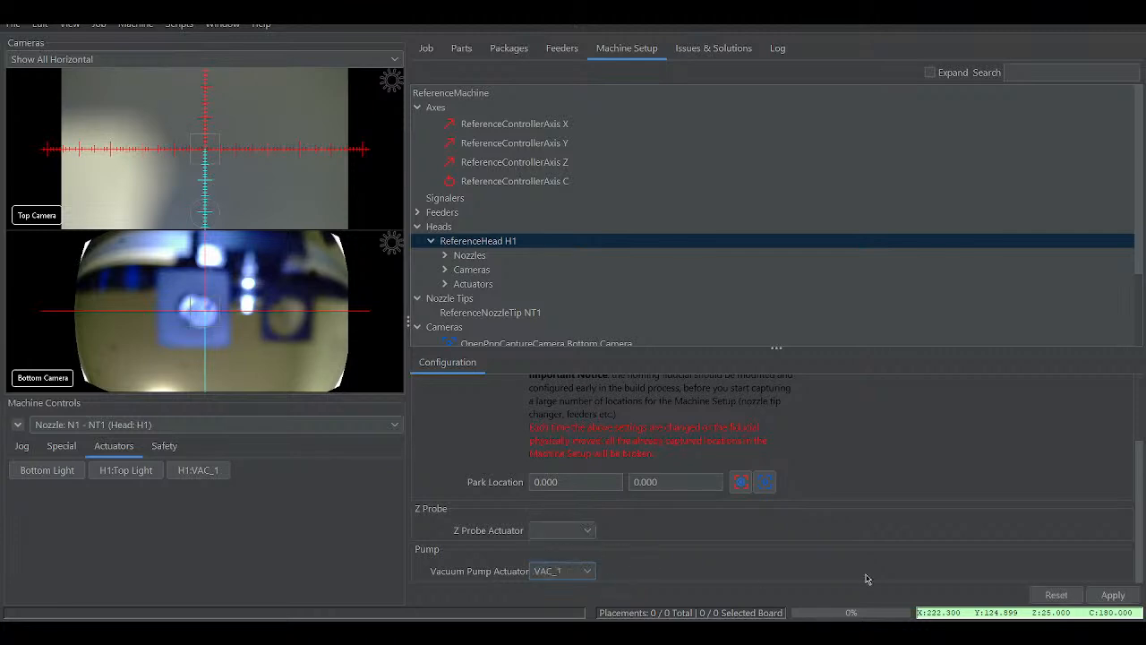
click(1109, 594)
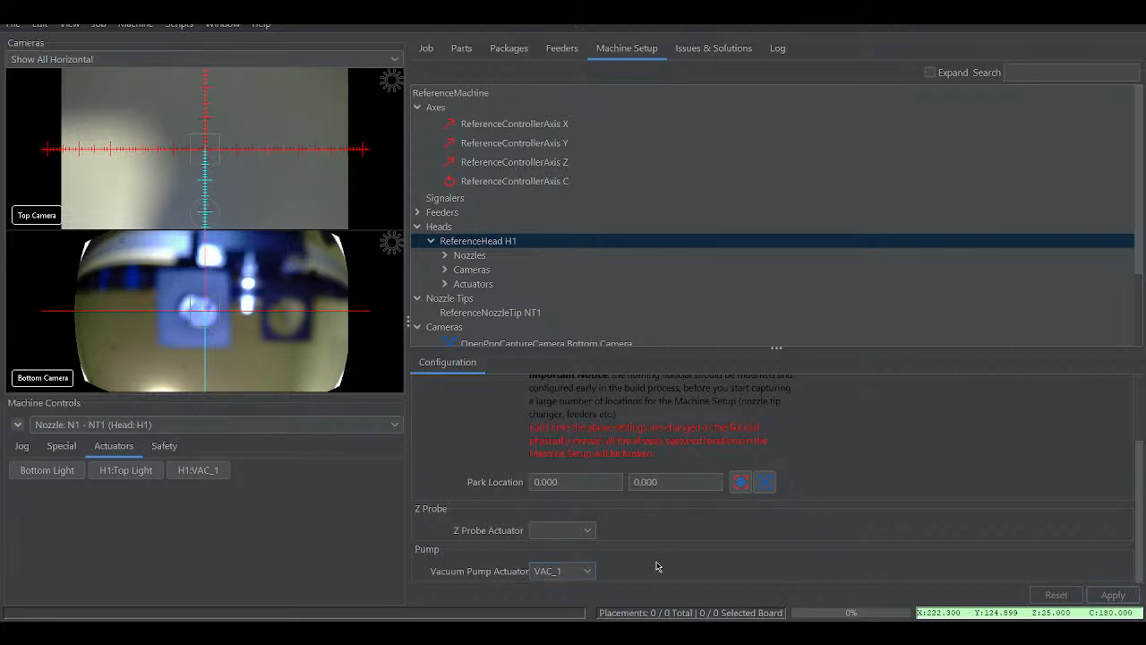
- Check head H1's actuators and compare the position settings of the Top Camera and the Bottom Camera
scroll(655, 565, up, 3)
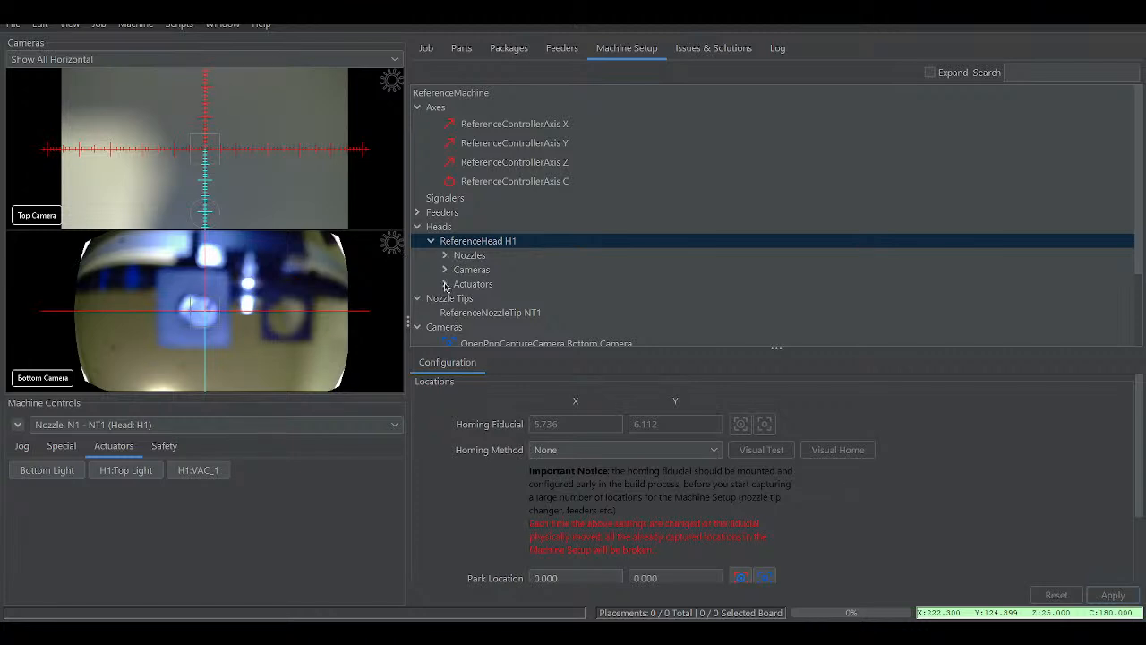
click(445, 285)
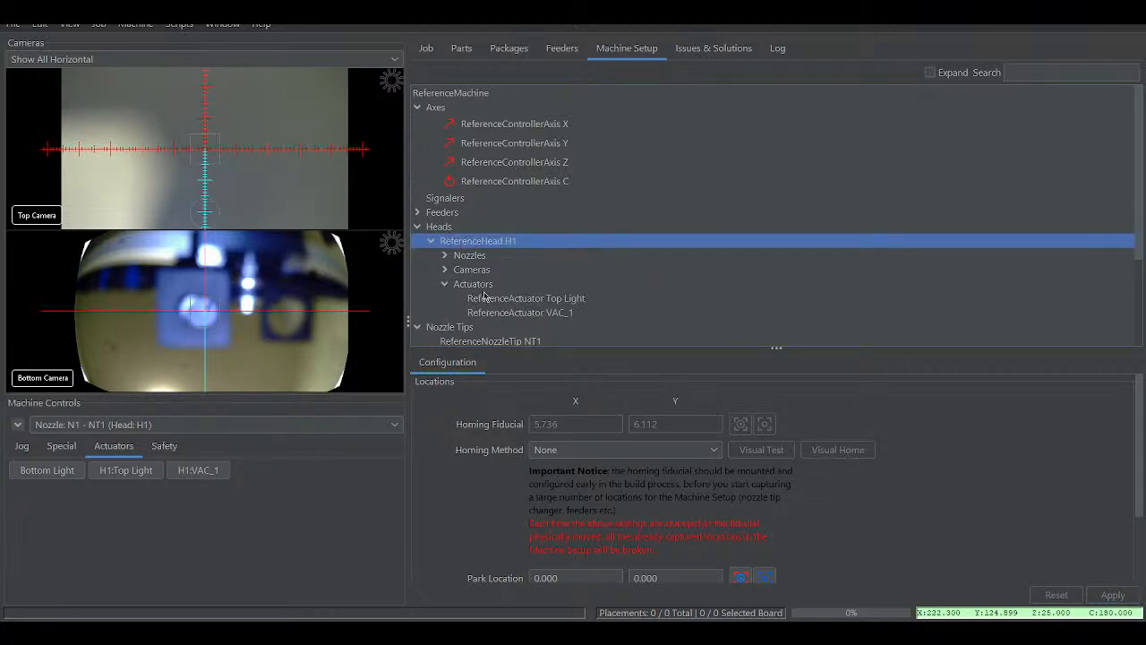
click(445, 270)
click(504, 291)
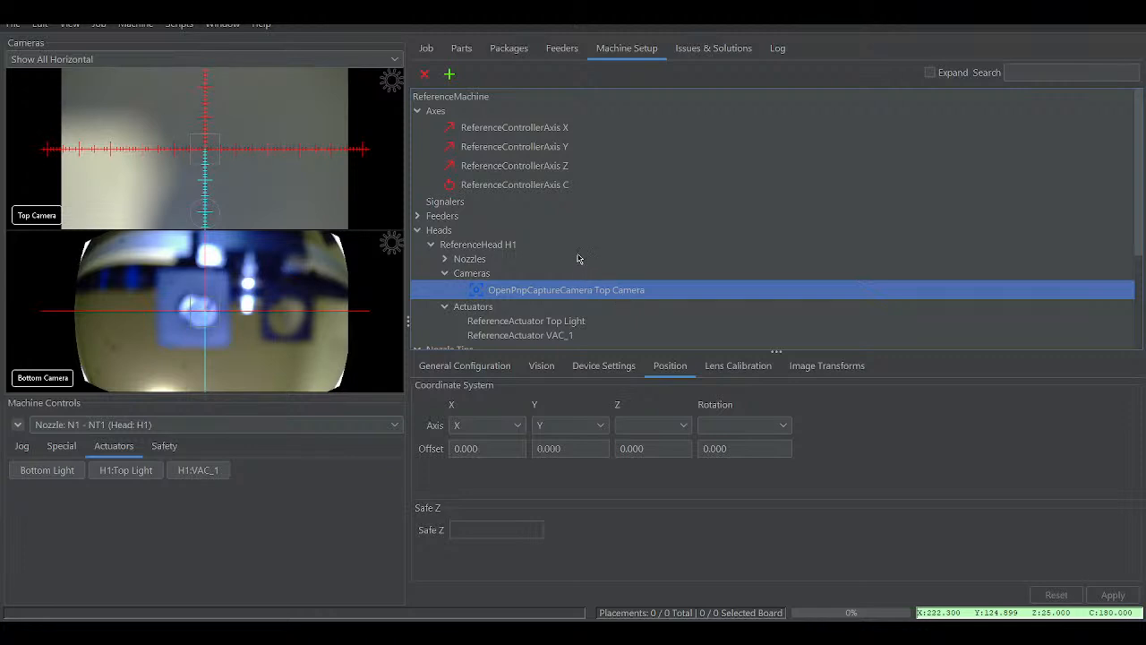
scroll(582, 268, down, 1)
scroll(586, 286, down, 2)
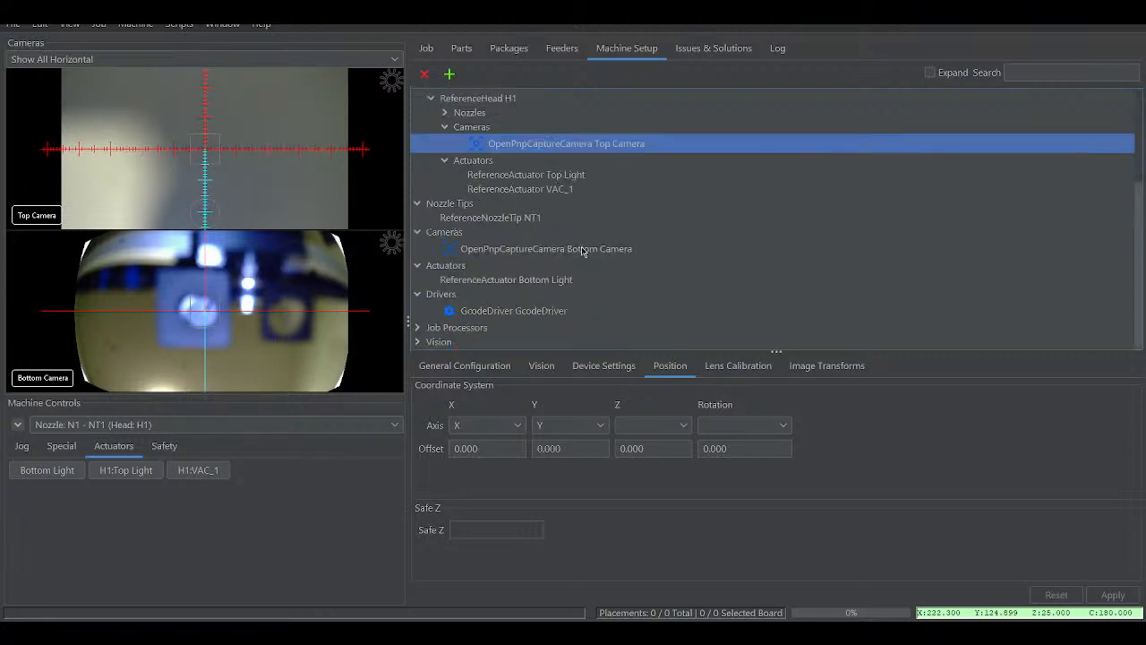
click(582, 250)
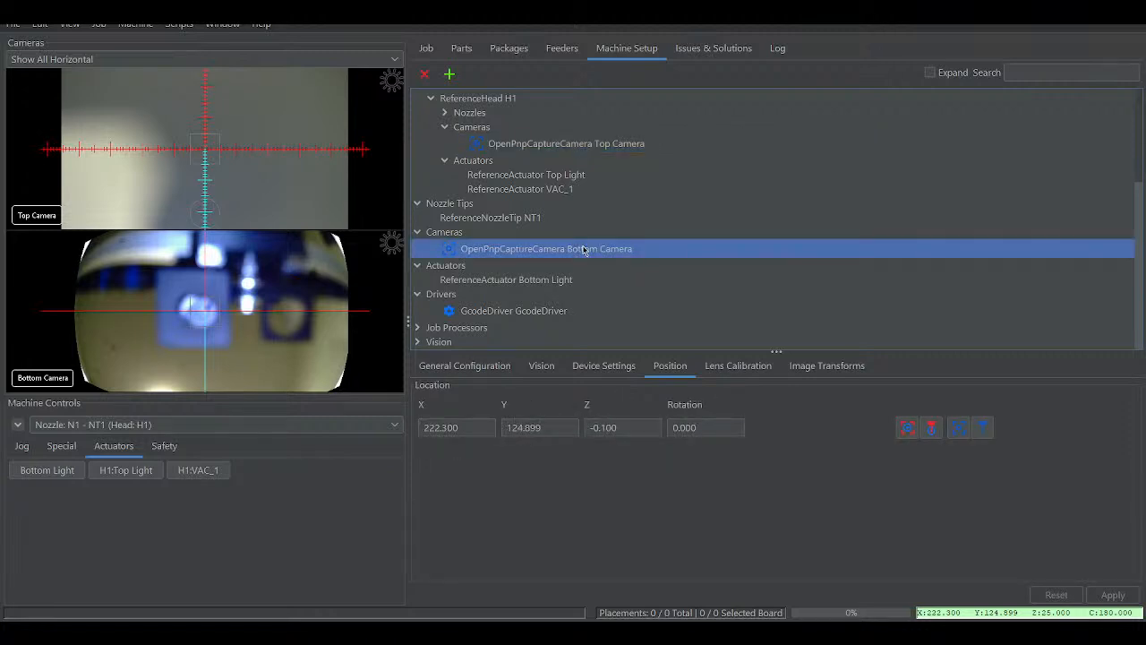
click(604, 145)
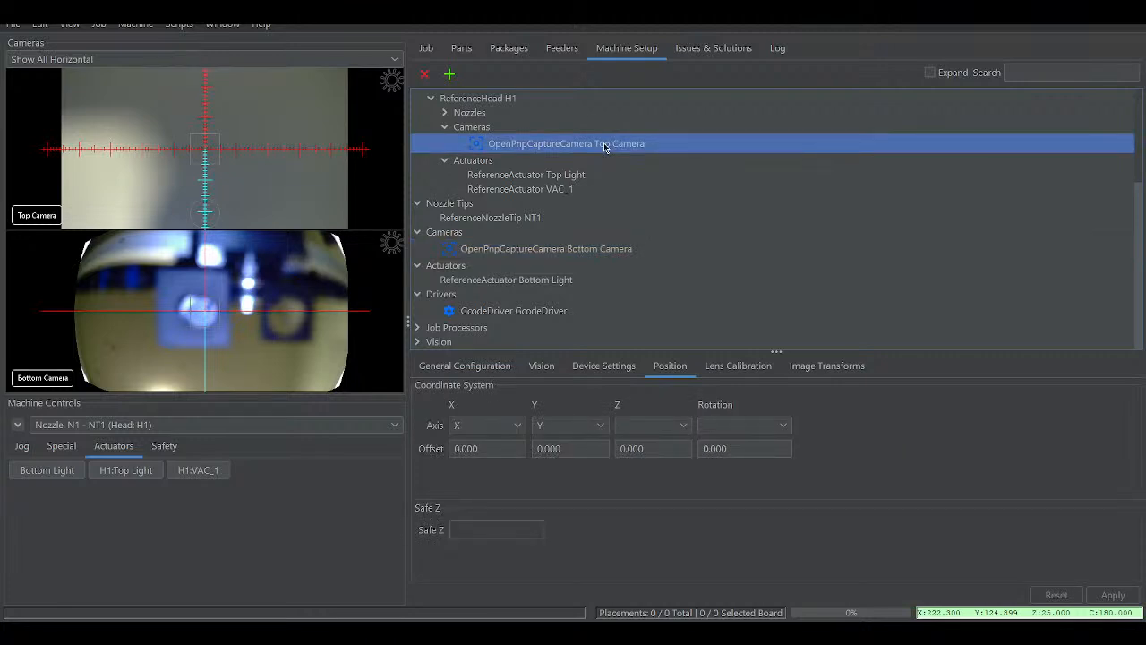
click(533, 250)
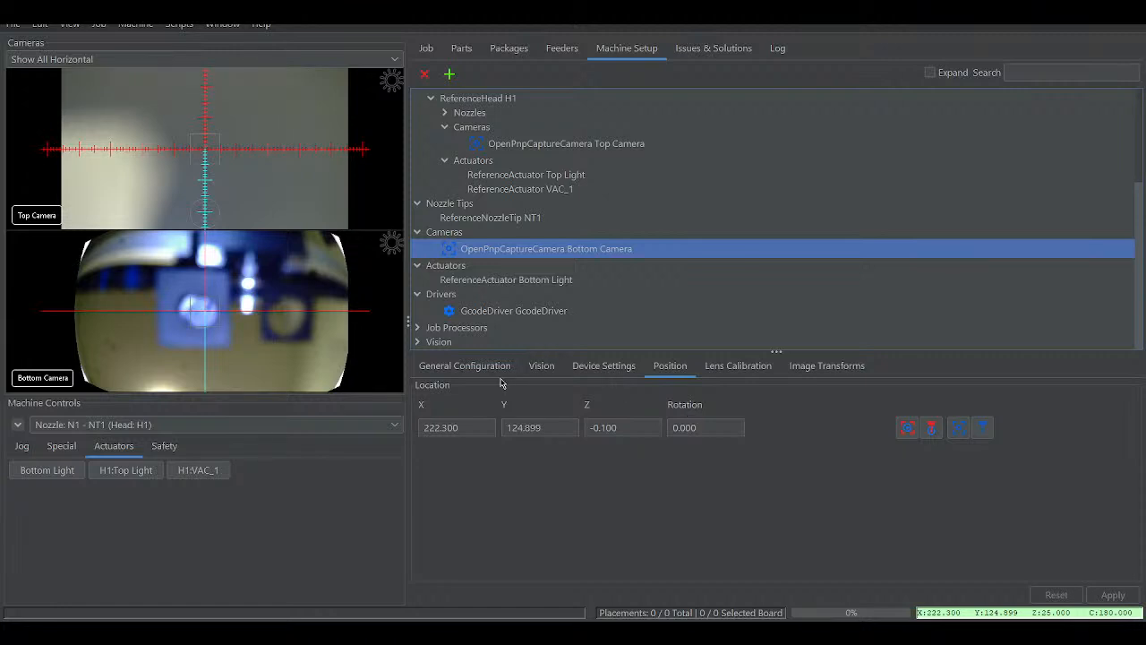
- Disable switching the light off after capture in the Bottom Camera's general configuration
click(471, 369)
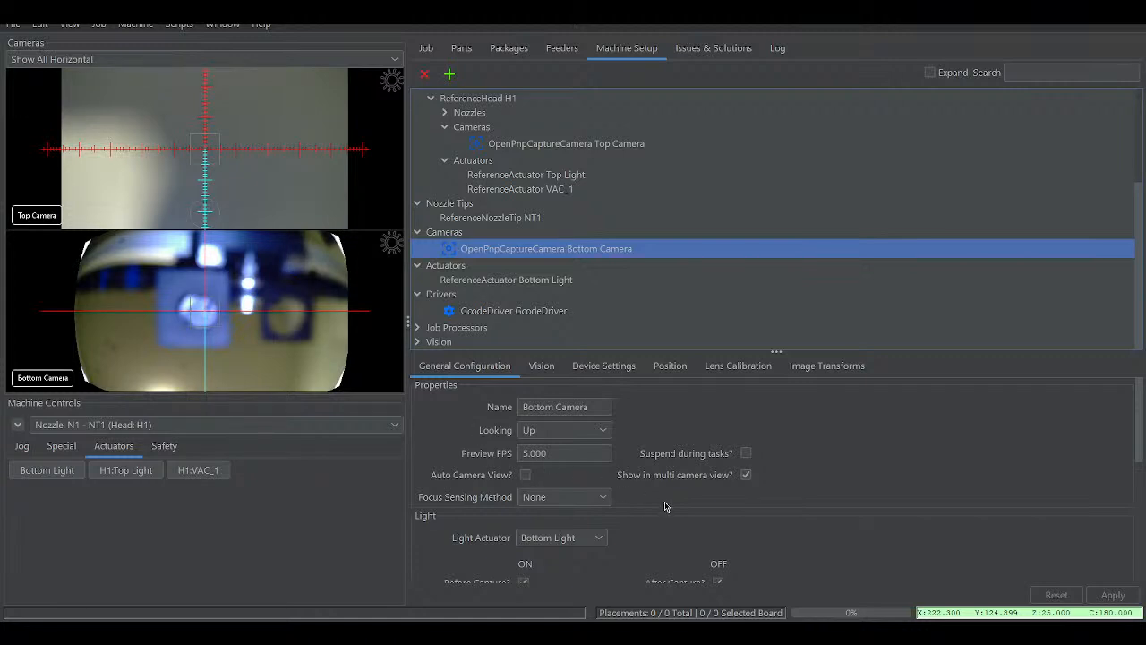
scroll(664, 507, down, 5)
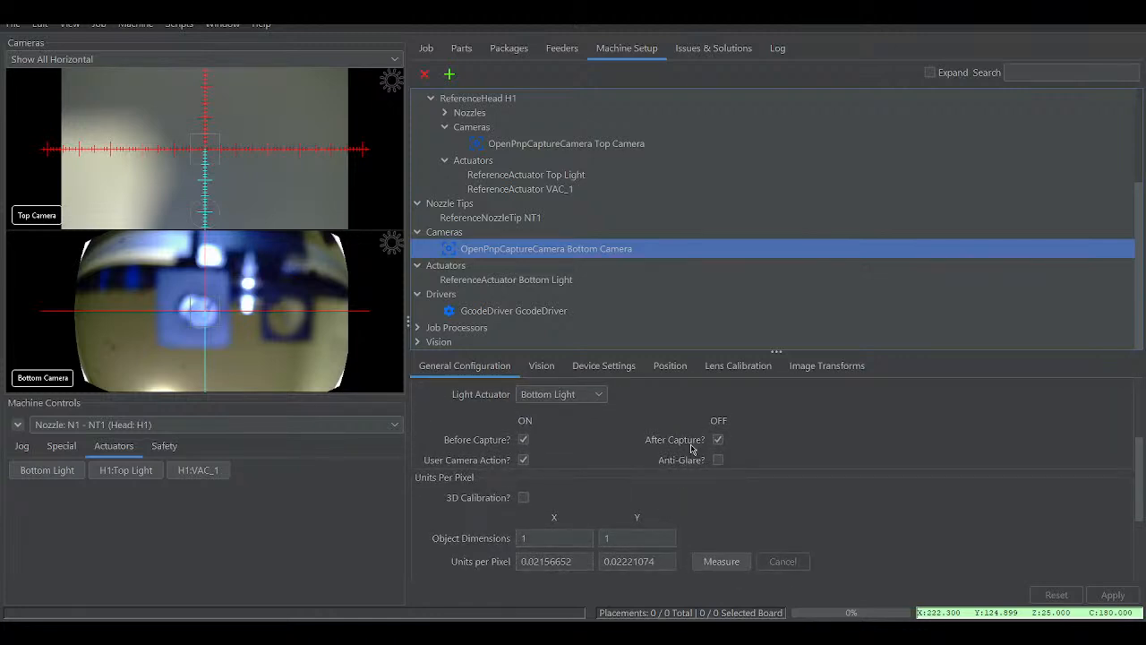
click(718, 440)
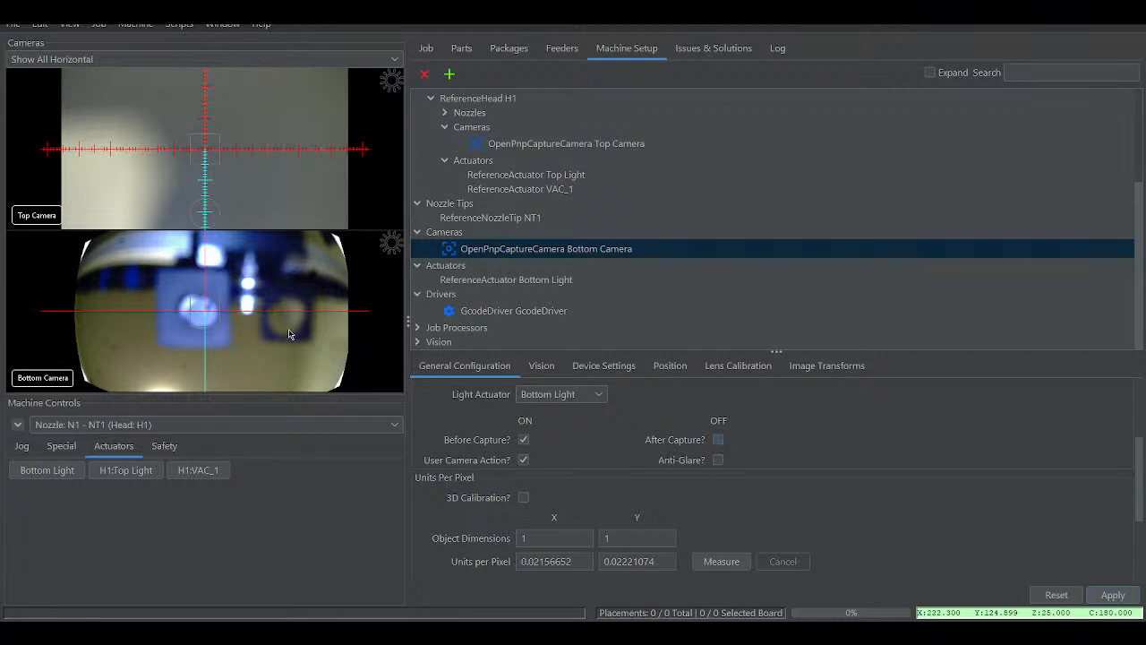
- Try calibrating nozzle tip NT1 with the Bottom Camera's changed light setting and dismiss the error
click(500, 218)
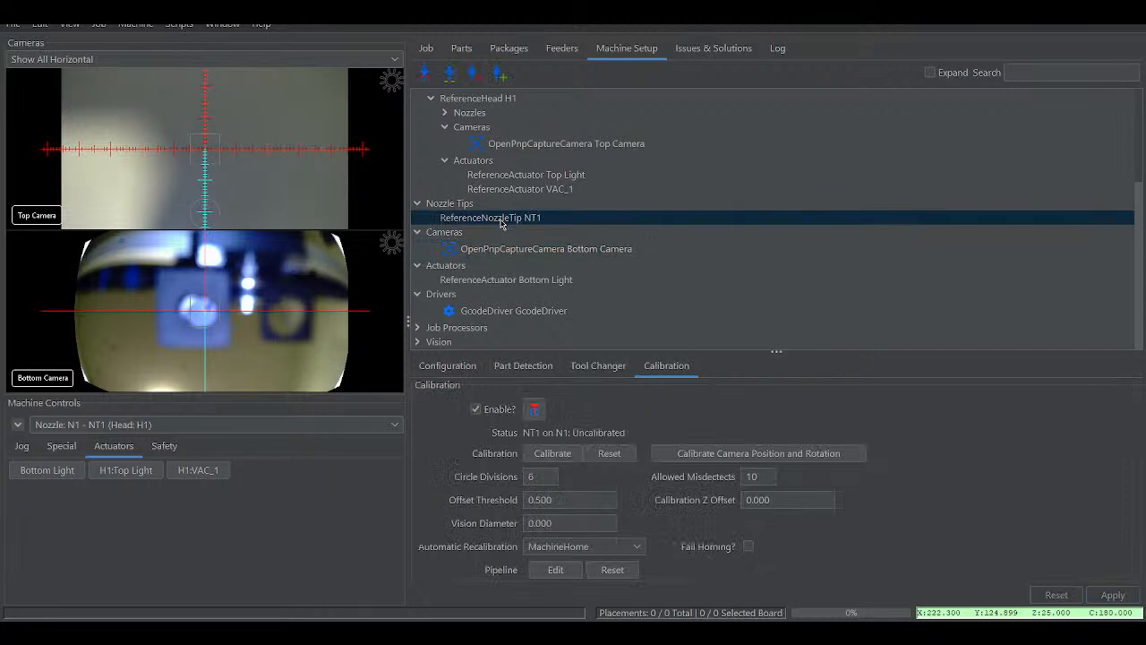
click(553, 453)
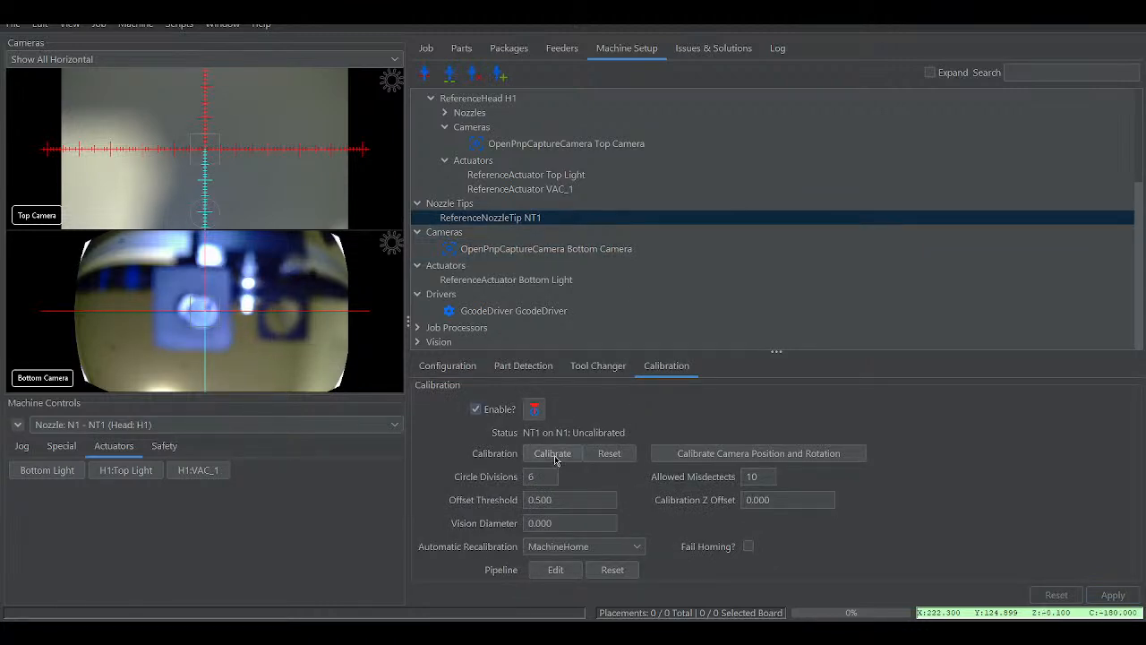
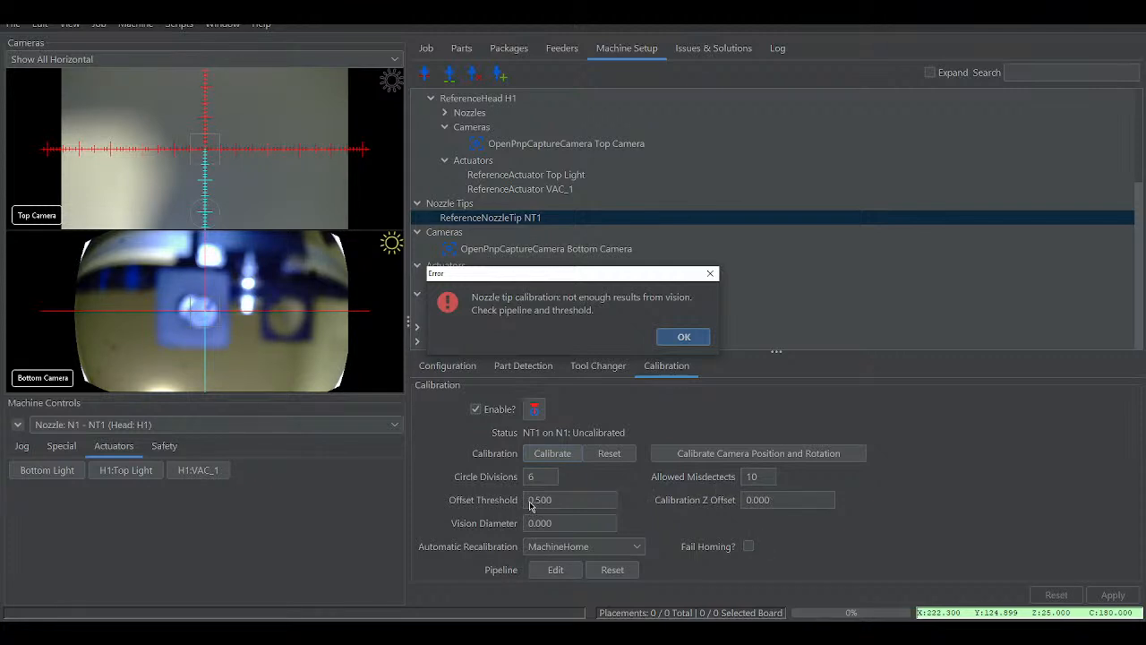
click(681, 337)
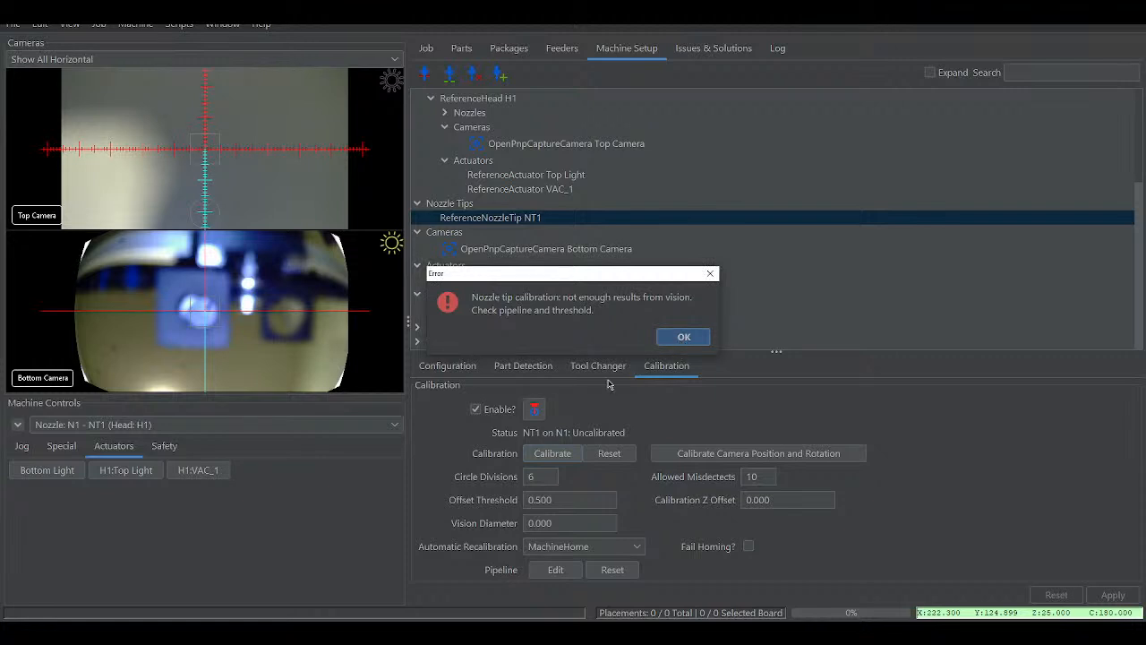
- Set nozzle tip NT1's calibration offset threshold to 1.500 and apply the change
click(536, 503)
click(535, 504)
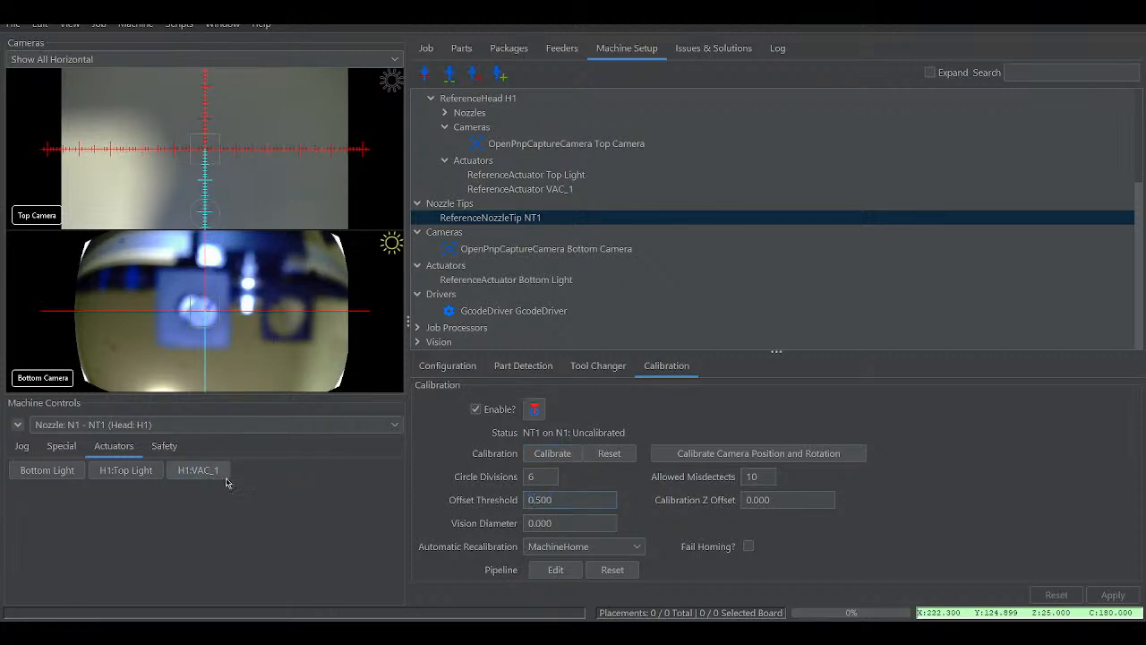
key(BackSpace)
text(1)
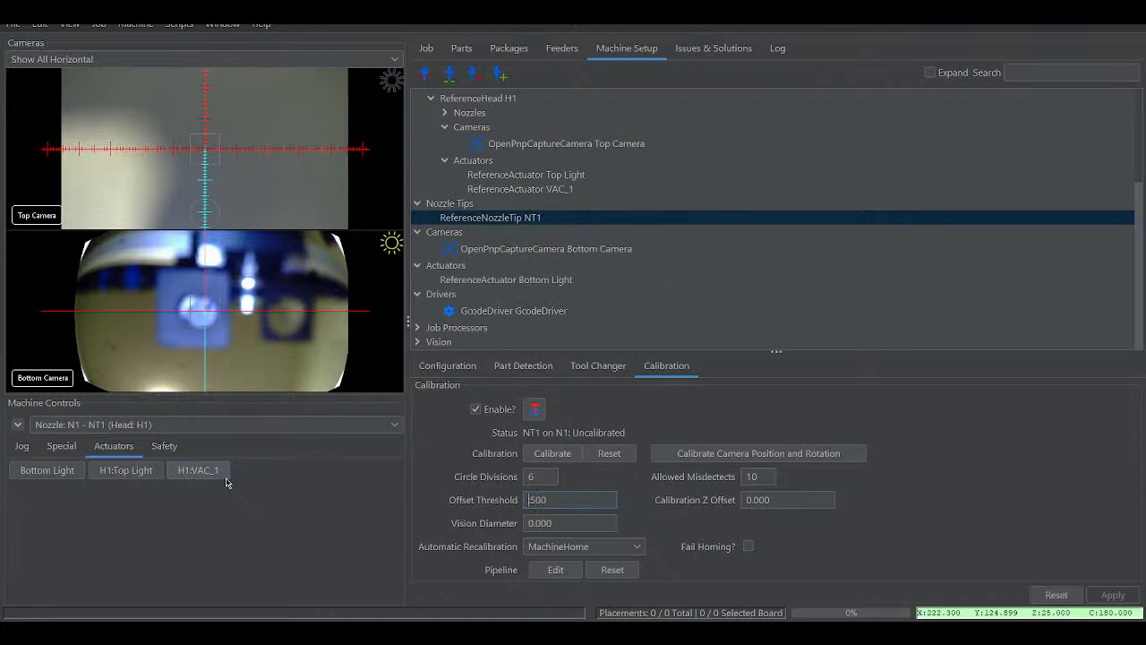
click(1115, 598)
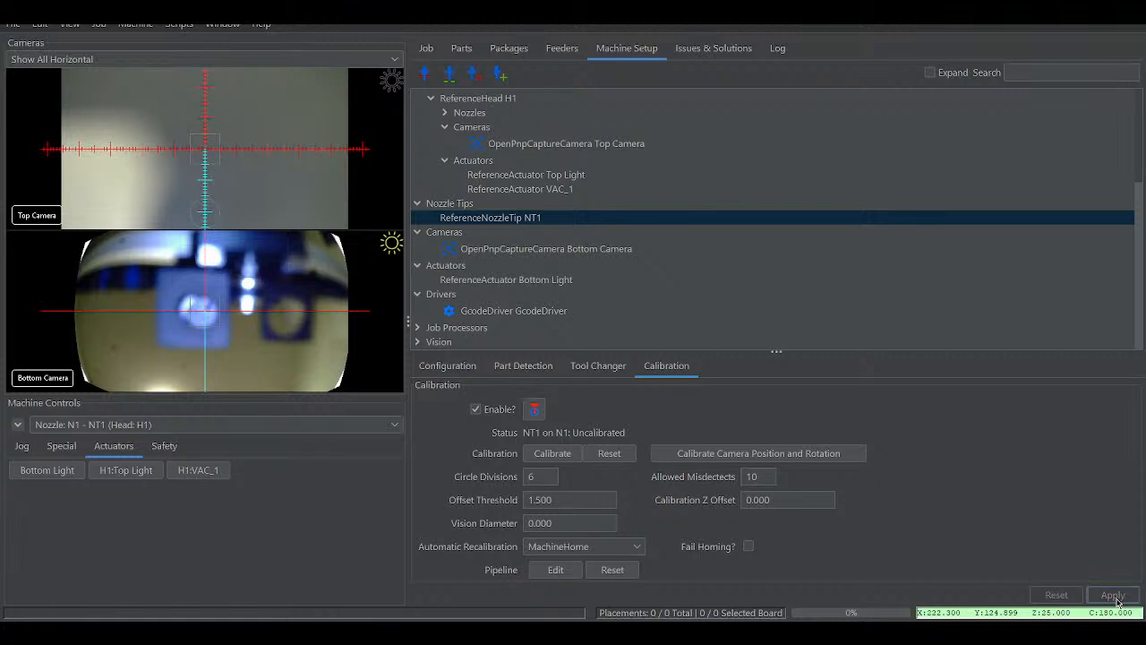
- Try calibrating nozzle tip NT1, position it over the Bottom Camera, try calibrating again, and dismiss the errors
click(561, 457)
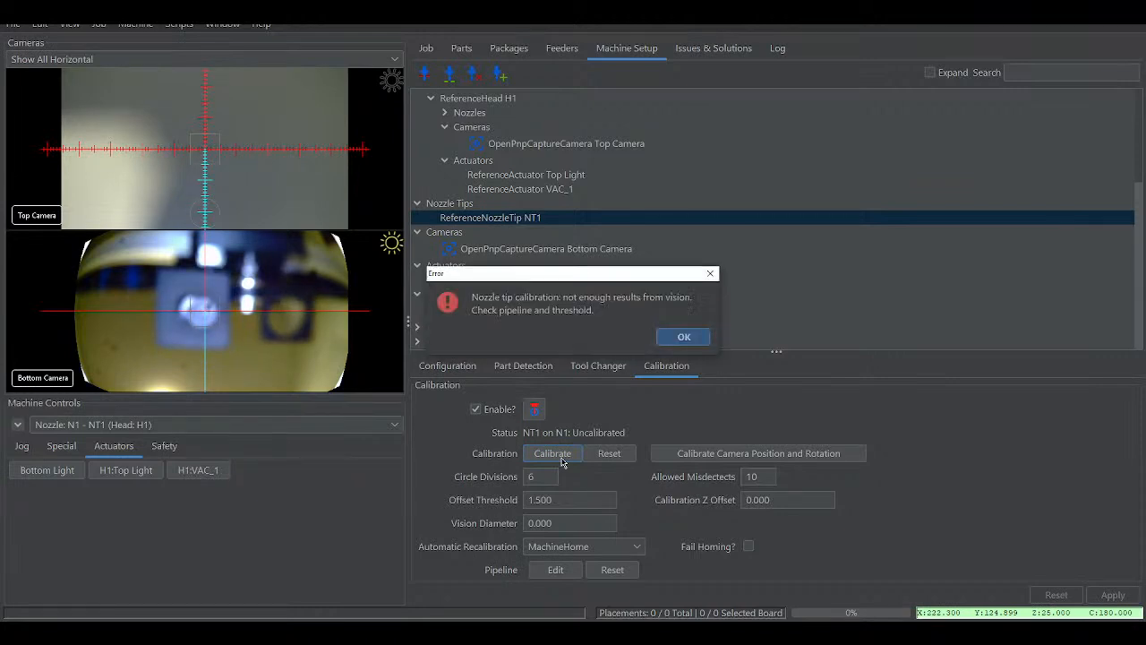
click(684, 338)
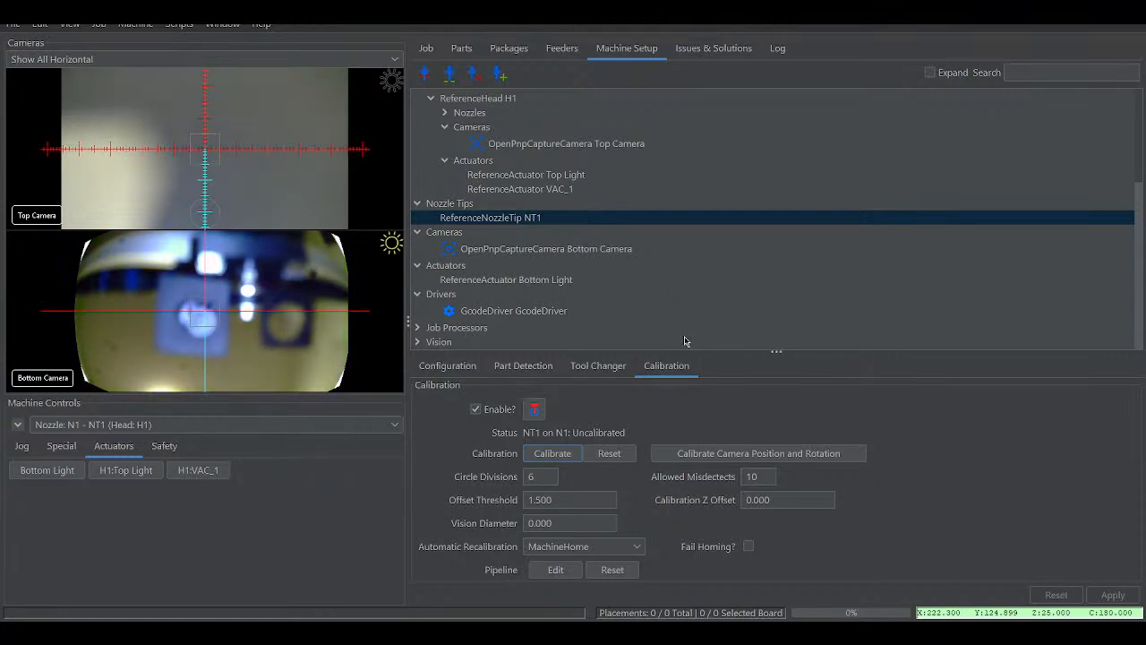
click(534, 410)
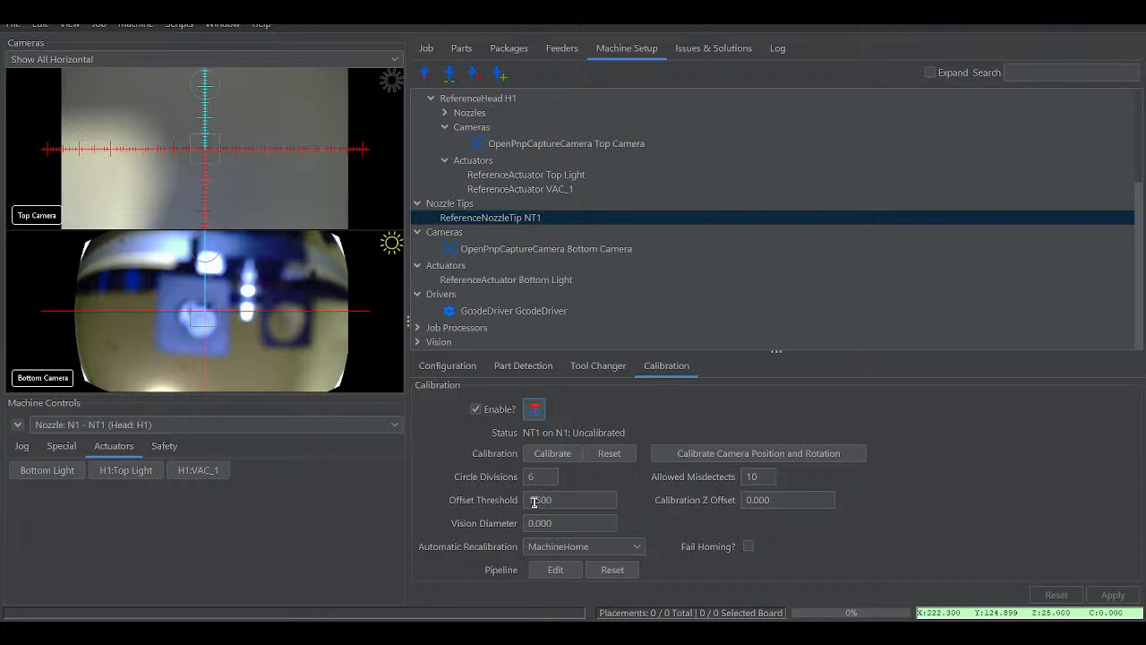
click(535, 454)
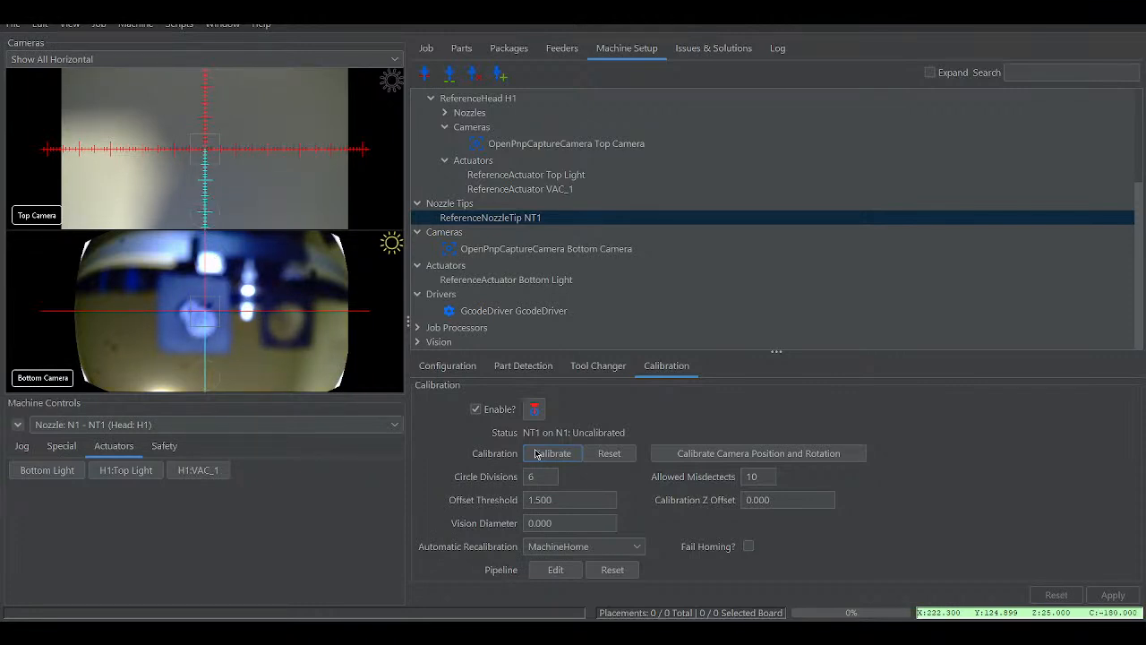
click(20, 448)
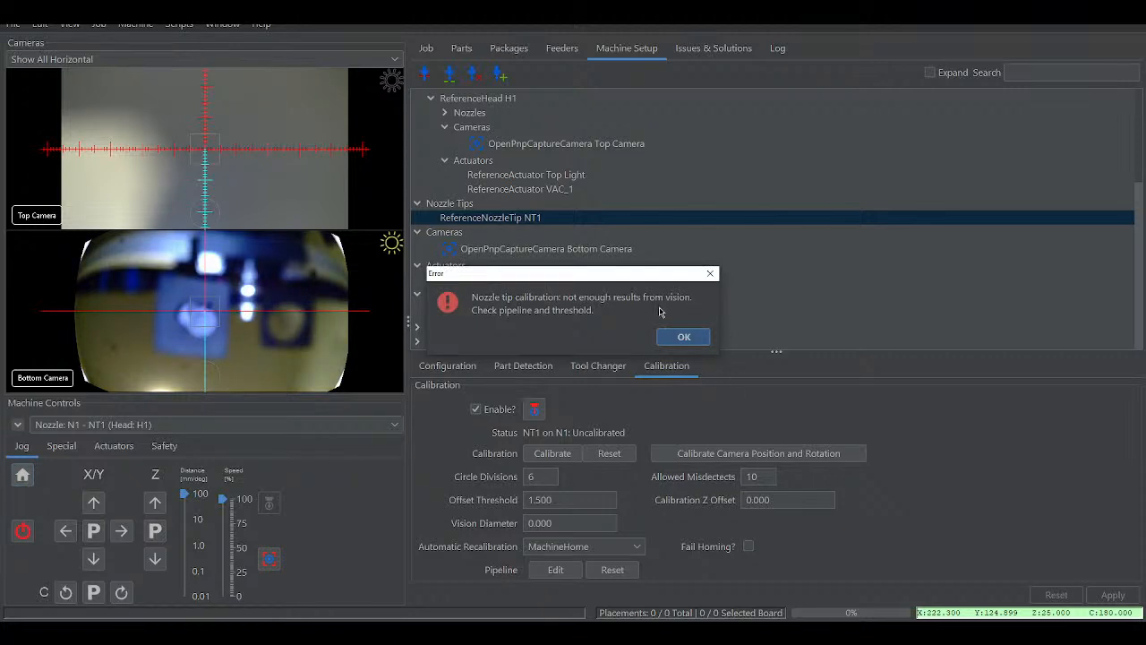
click(679, 337)
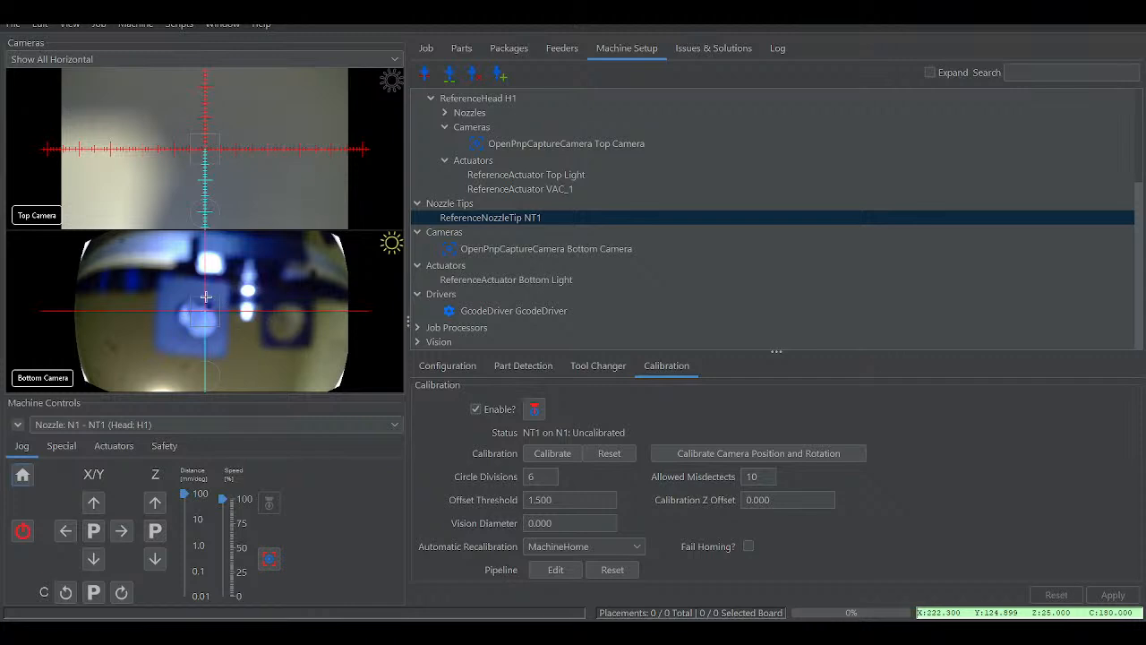
- Try the Bottom Camera's image with vertical flipping disabled, and restore the vertical flip
click(498, 251)
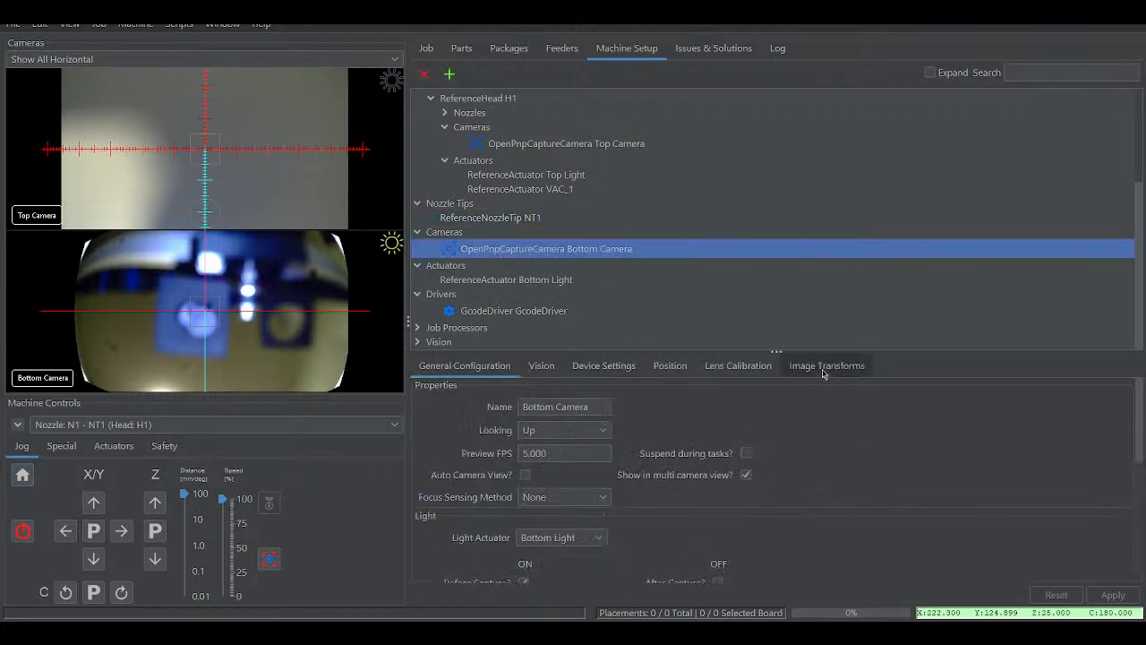
click(823, 366)
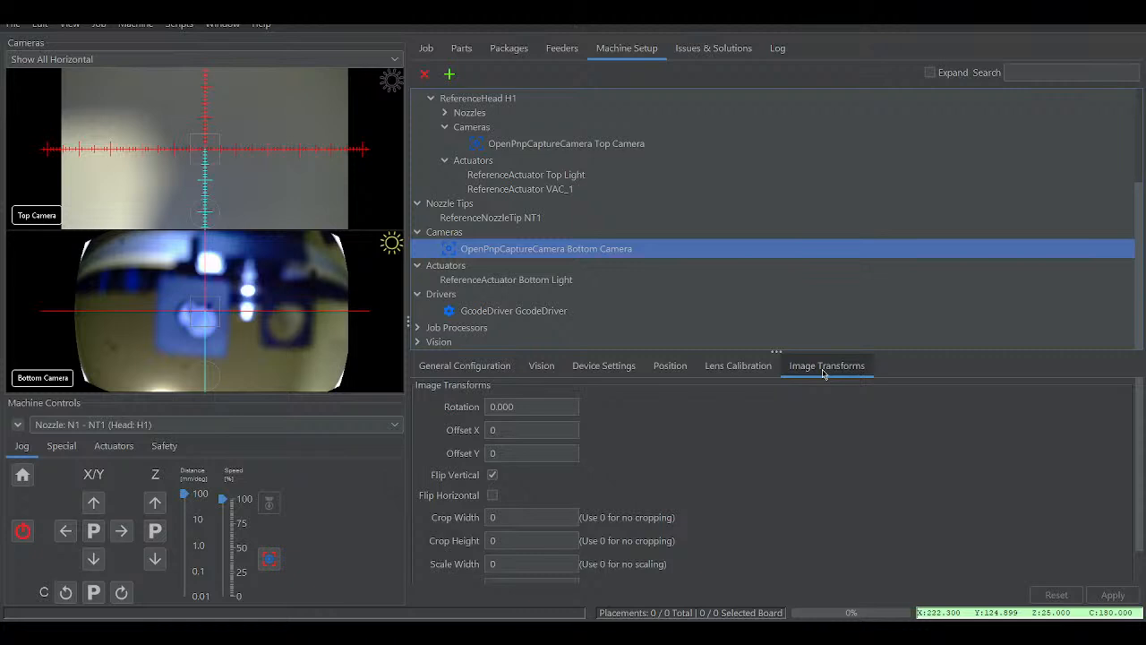
click(492, 476)
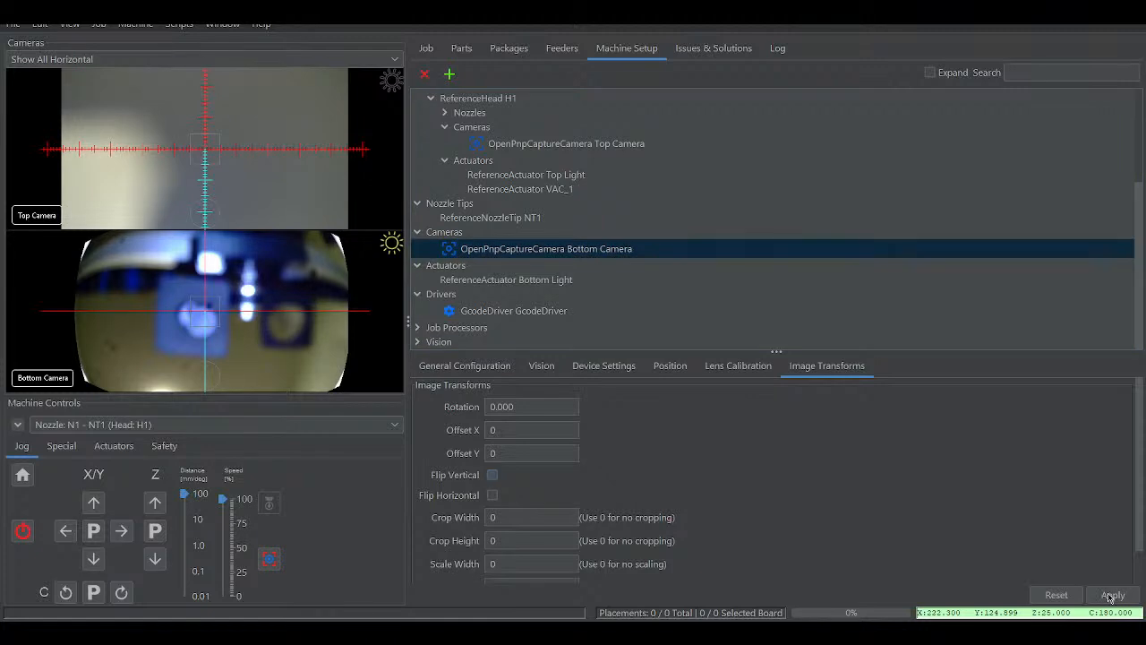
click(1110, 595)
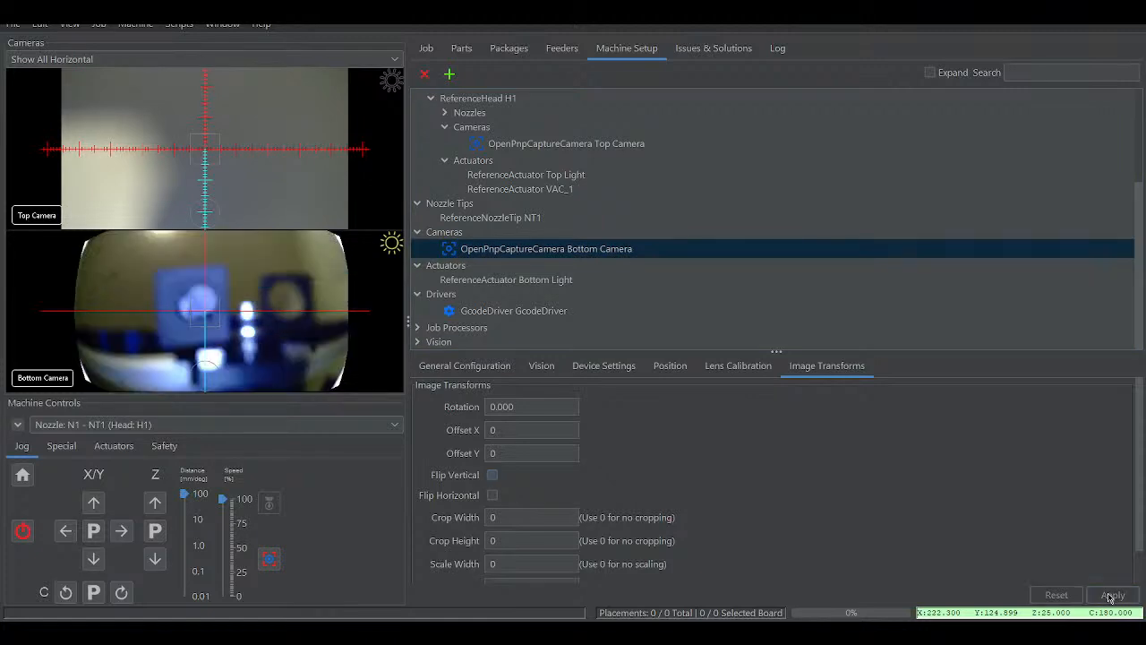
click(493, 475)
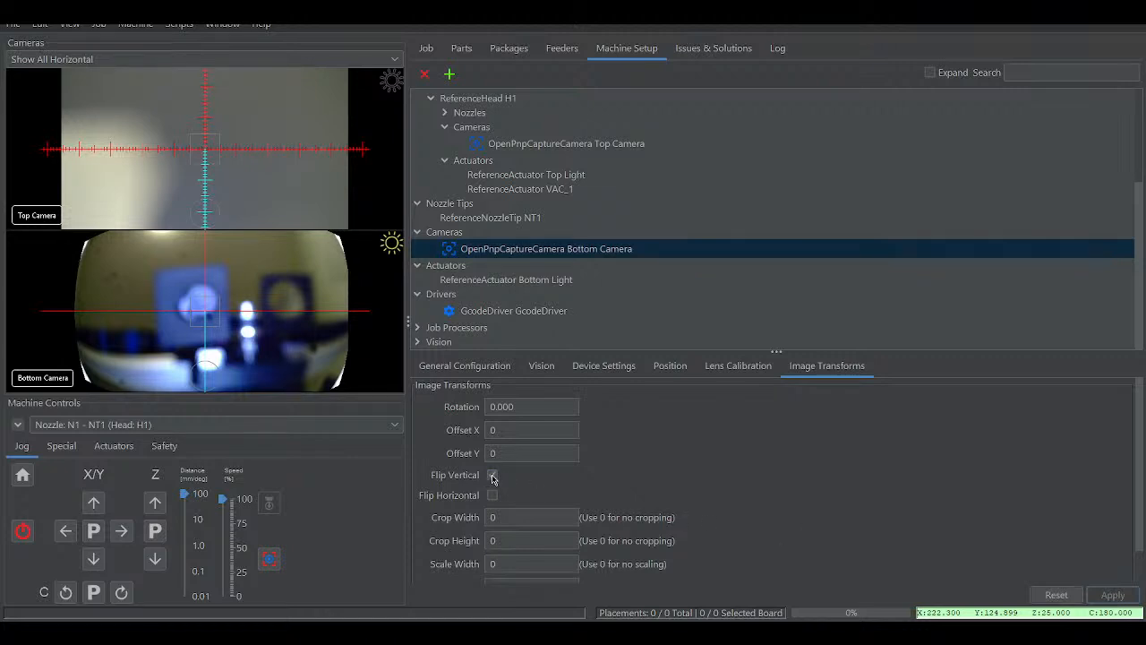
click(1110, 595)
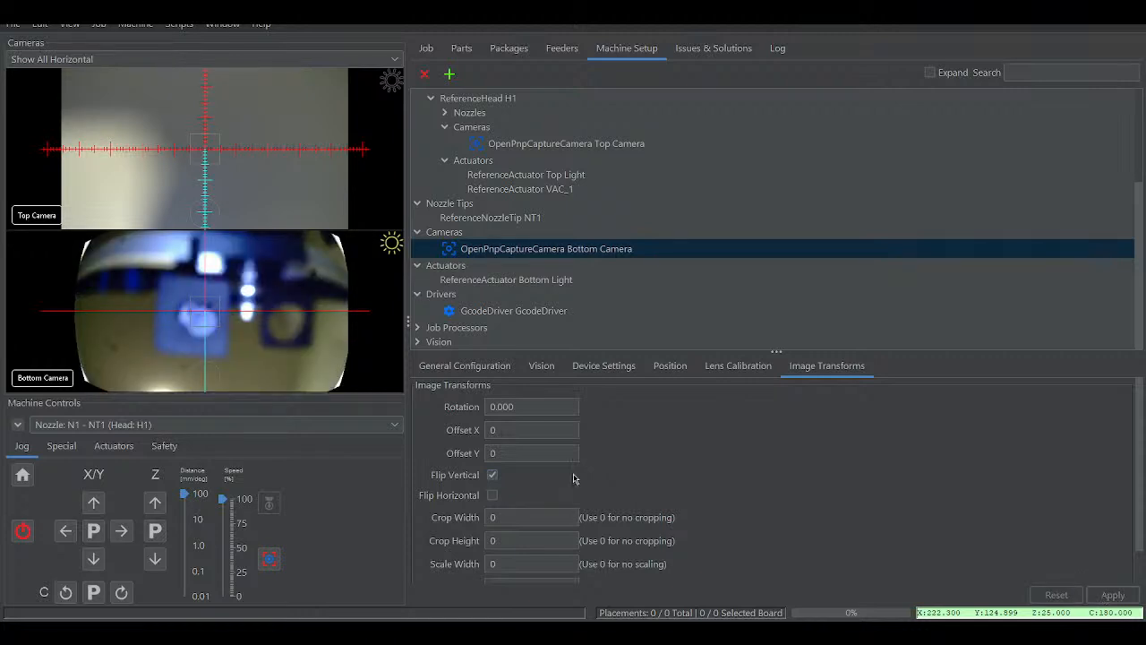
- Home the machine and set nozzle tip NT1's calibration offset threshold to 0.500
click(23, 477)
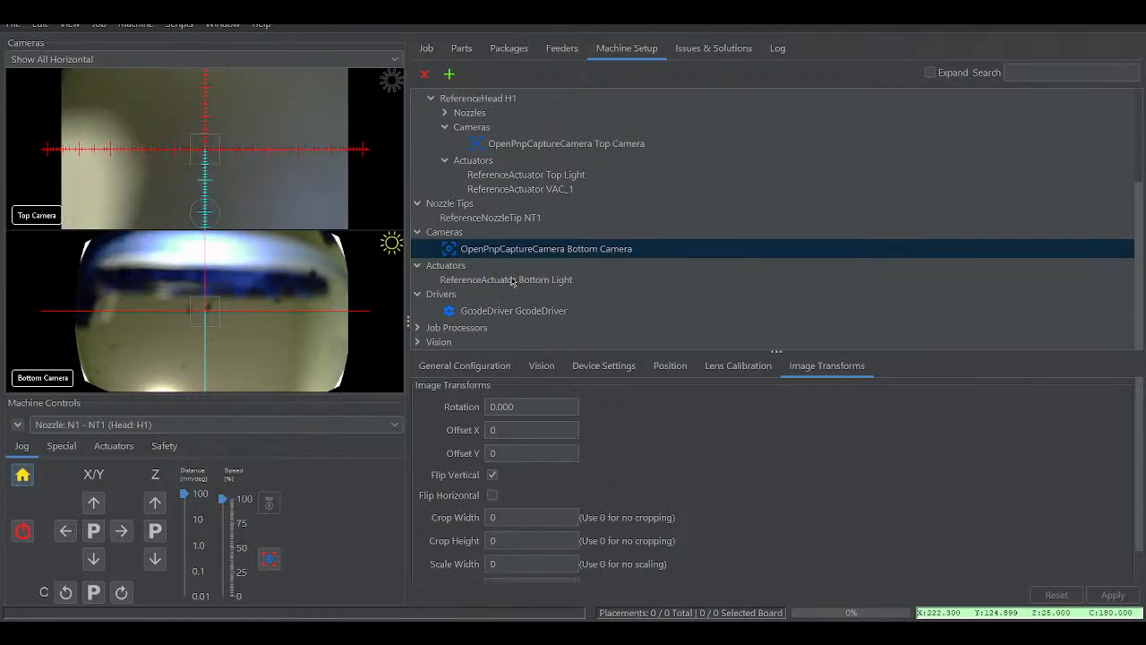
click(495, 218)
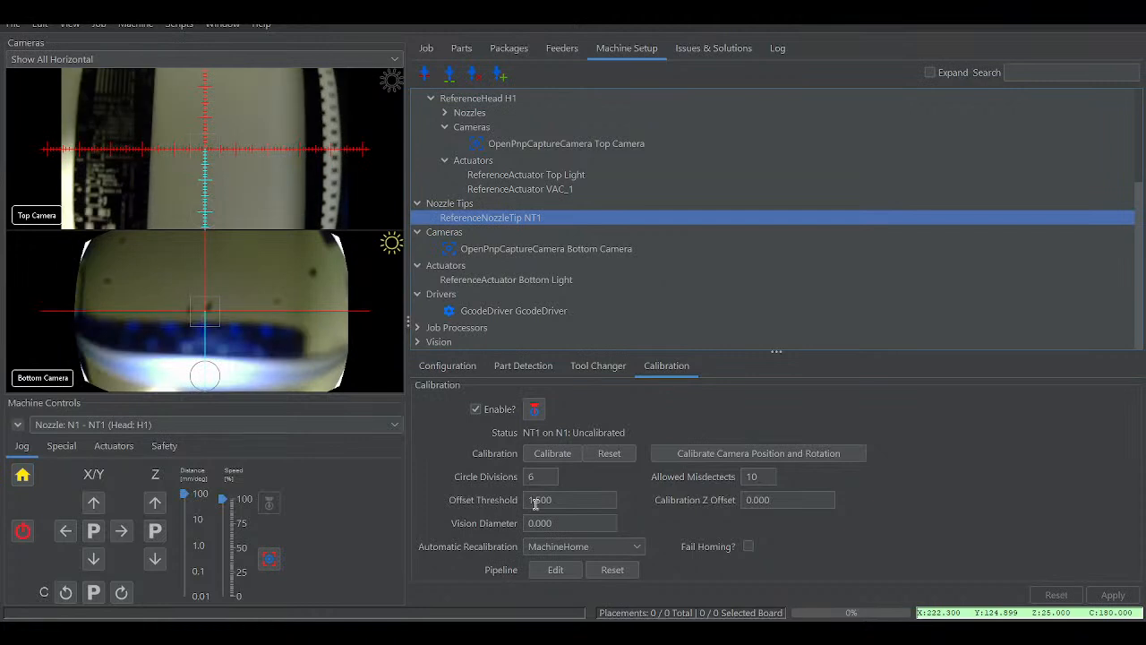
key(Tab)
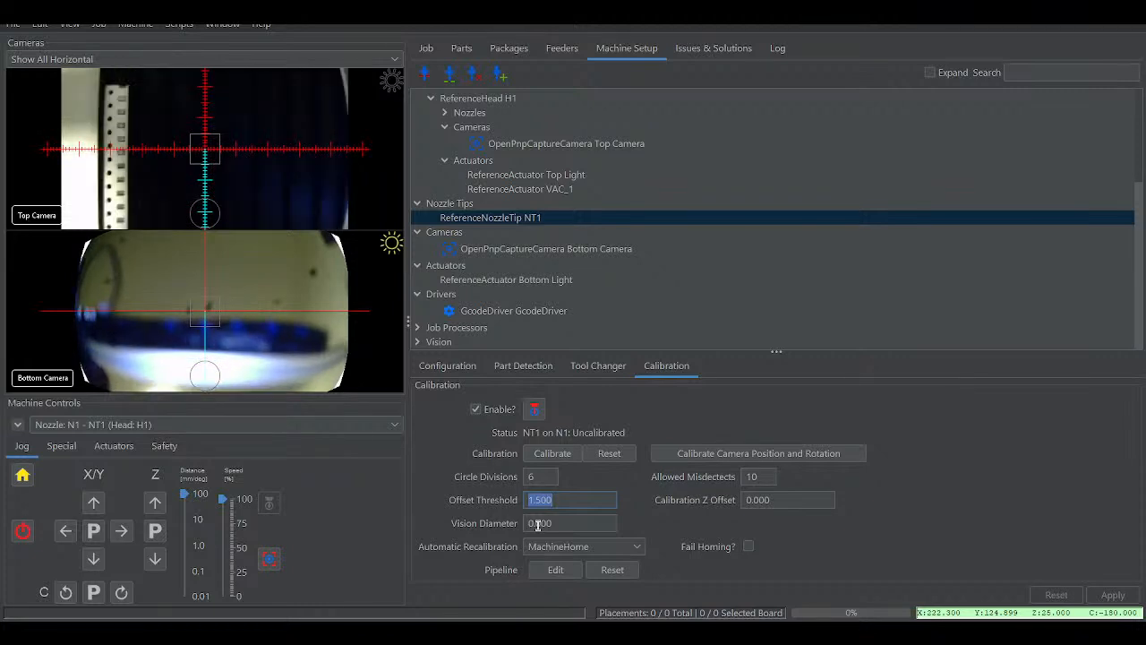
key(Right)
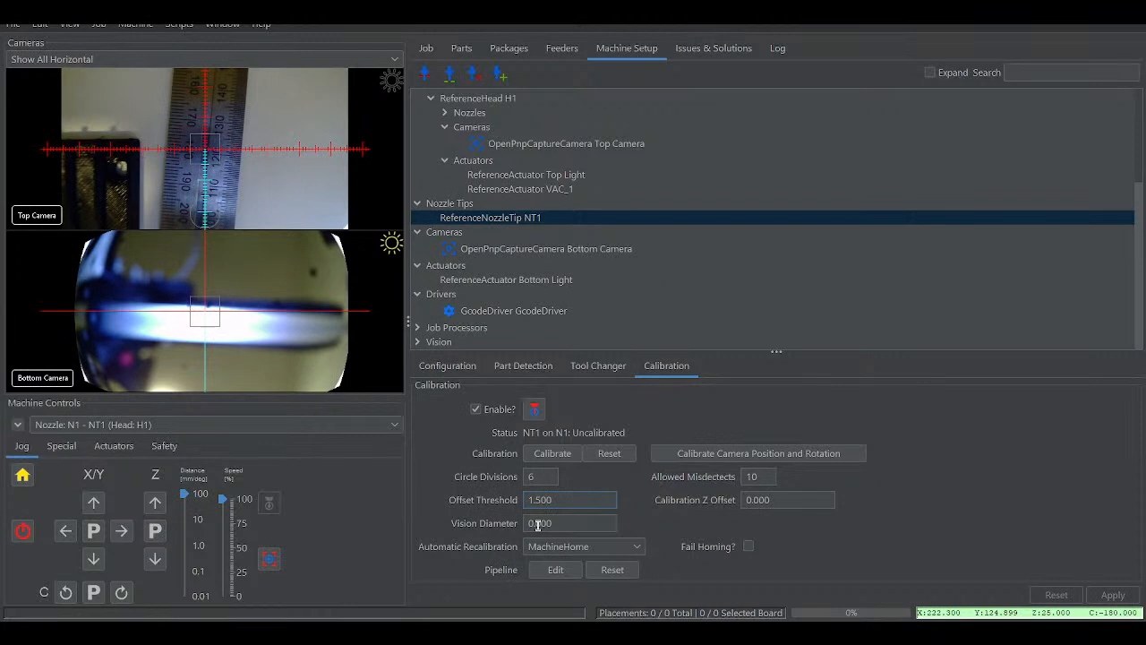
key(Delete)
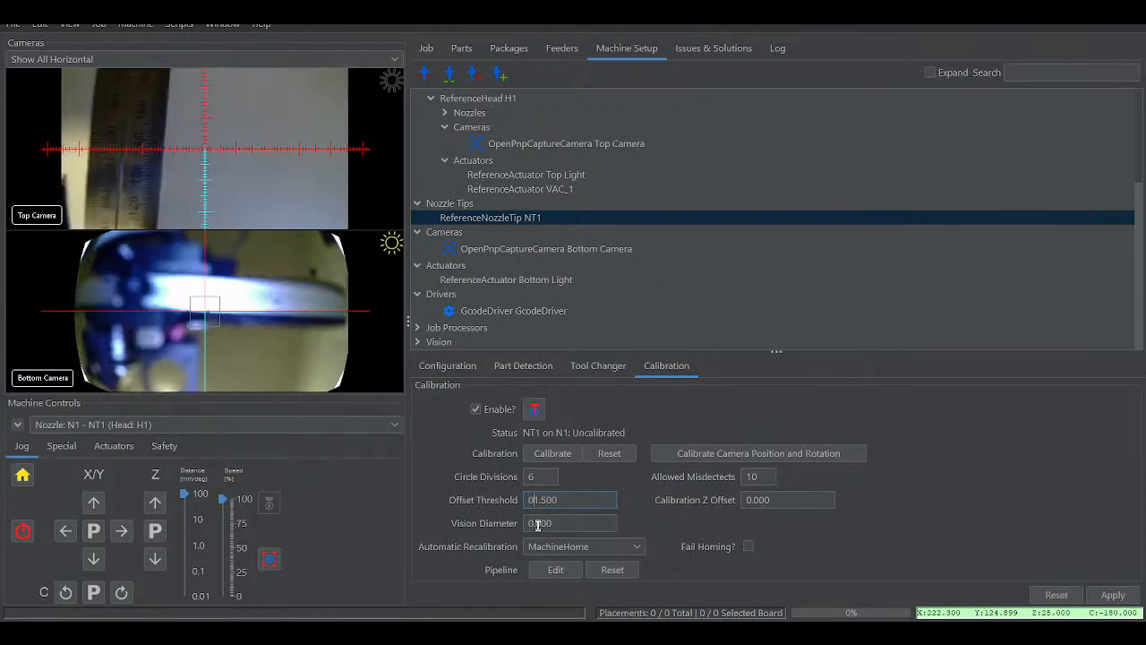
text(0)
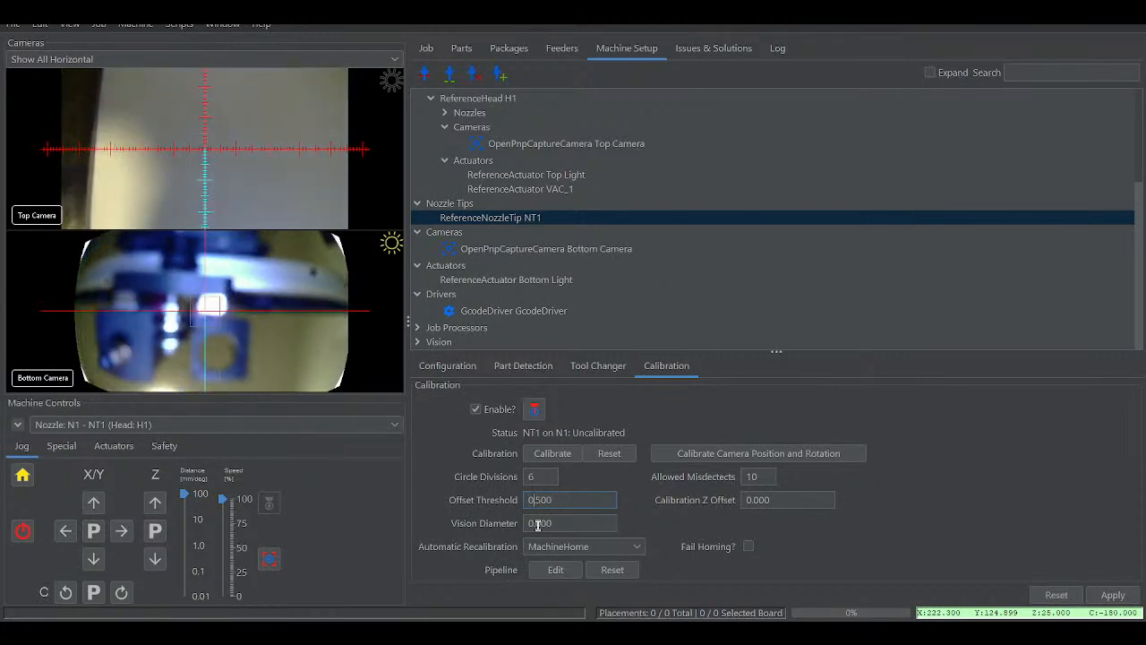
- Set NT1's allowed misdetects to 0, apply the changes, and reset the calibration, dismissing the error
double_click(766, 479)
click(752, 476)
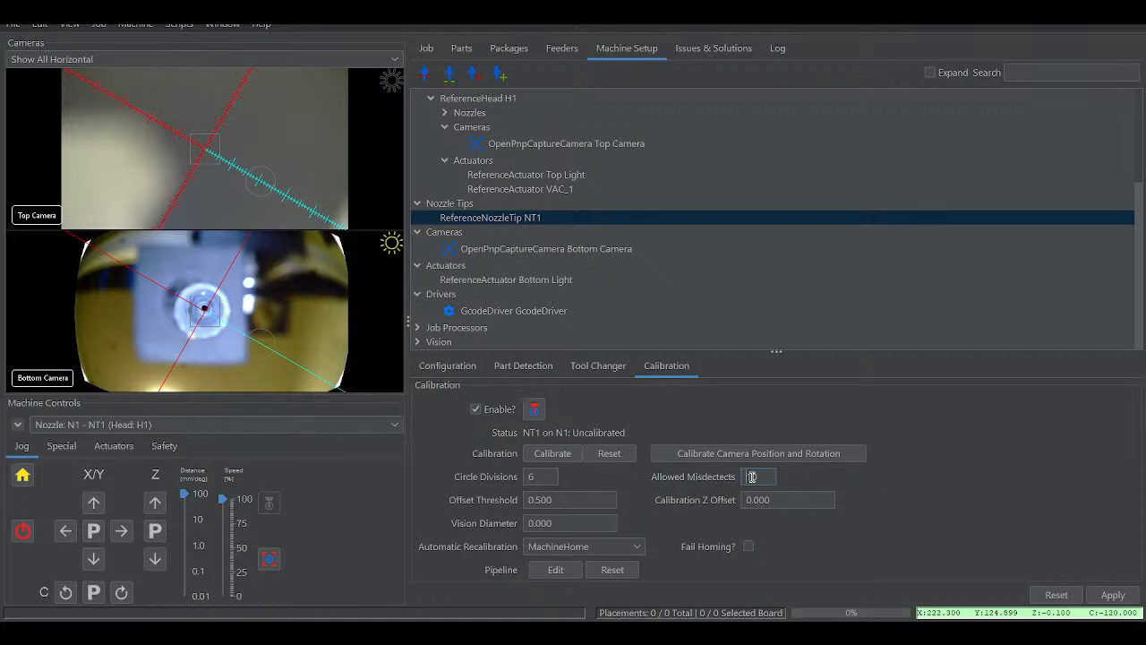
key(Delete)
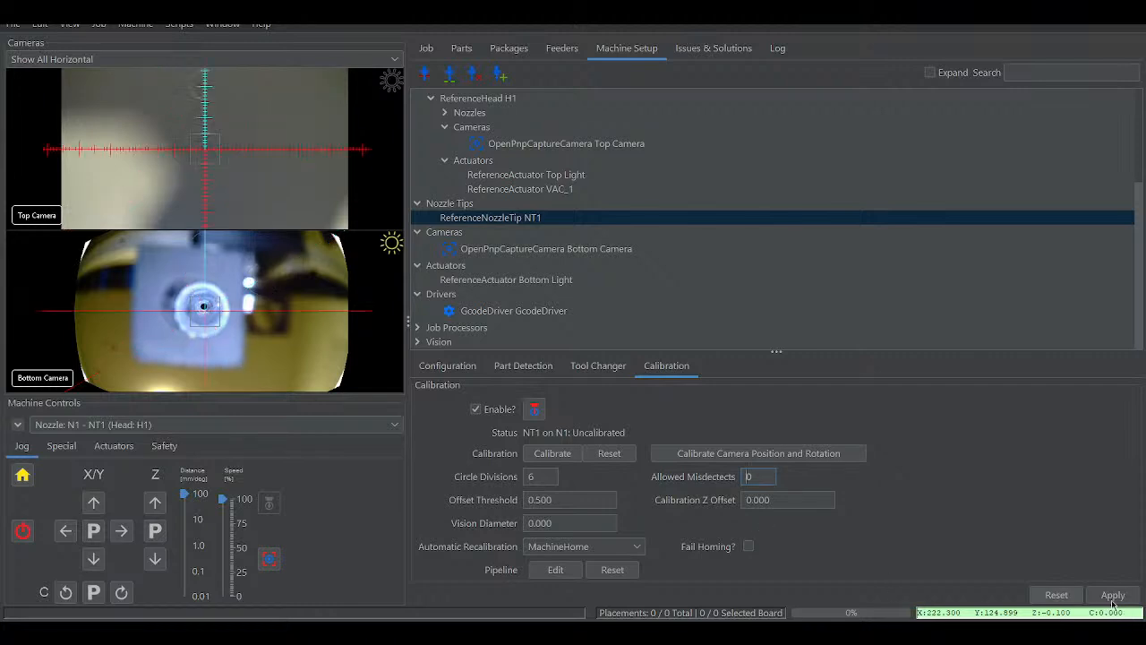
click(1112, 602)
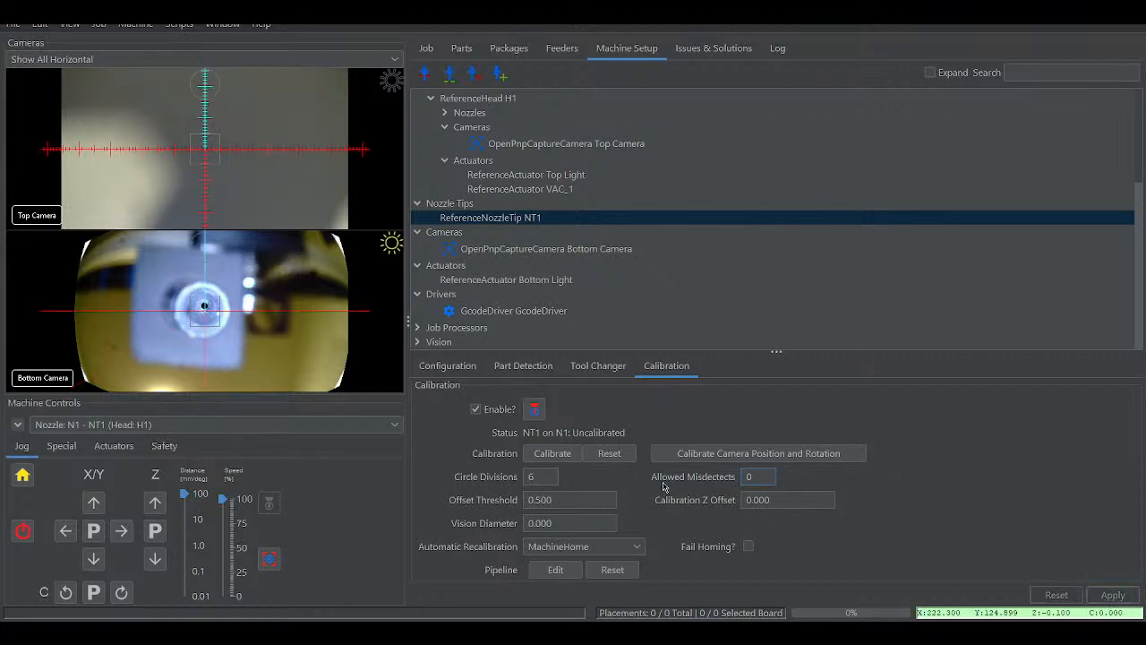
click(613, 456)
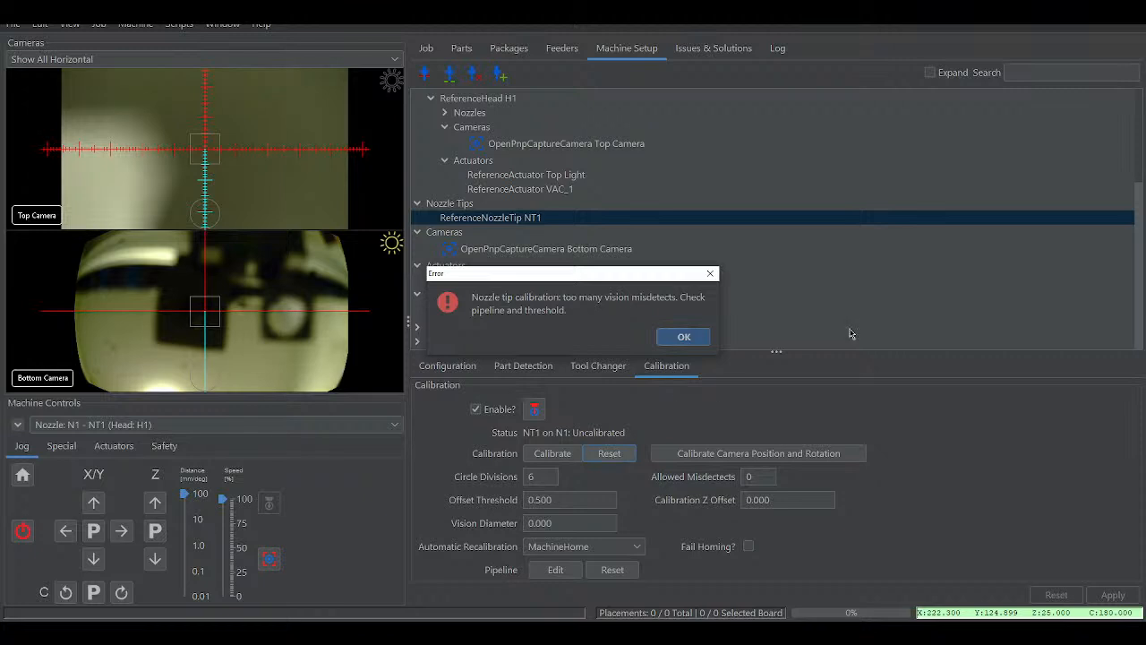
click(684, 337)
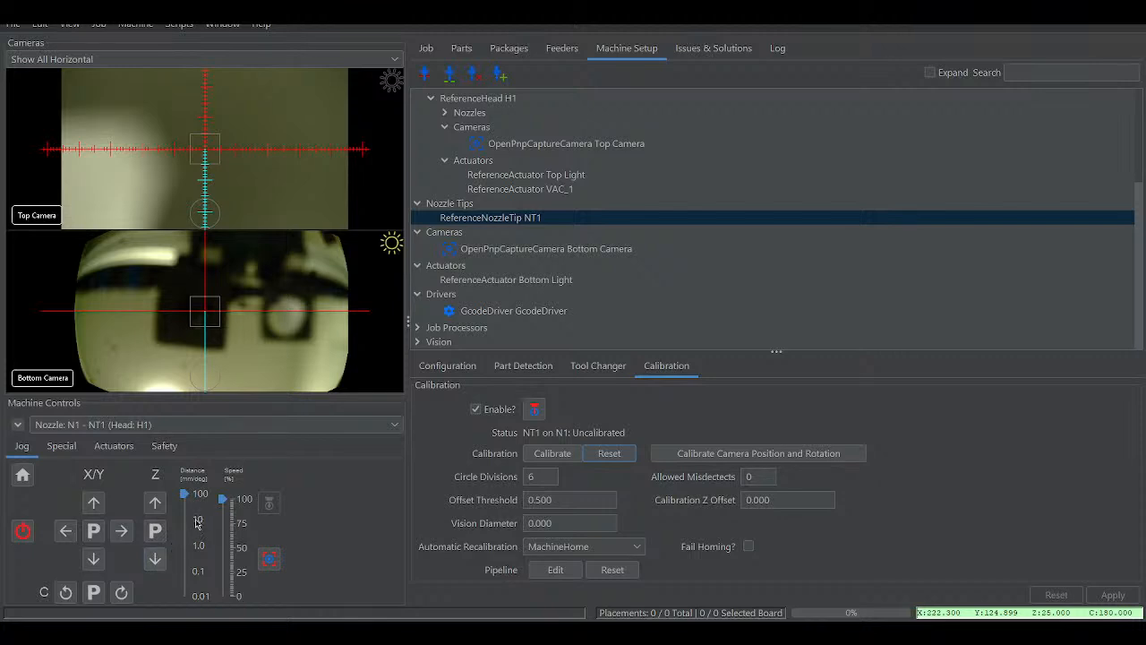
- Lower nozzle N1 to Z -5.000 in 10 mm steps and inspect its tip in the Bottom Camera view with the light on
click(156, 560)
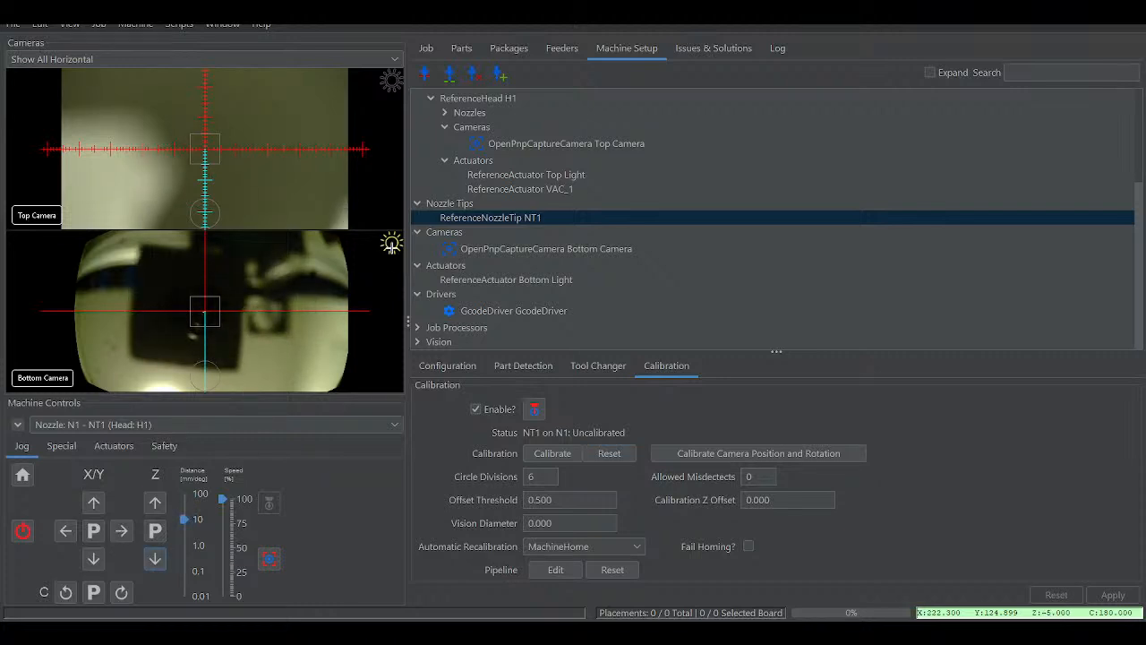
click(392, 244)
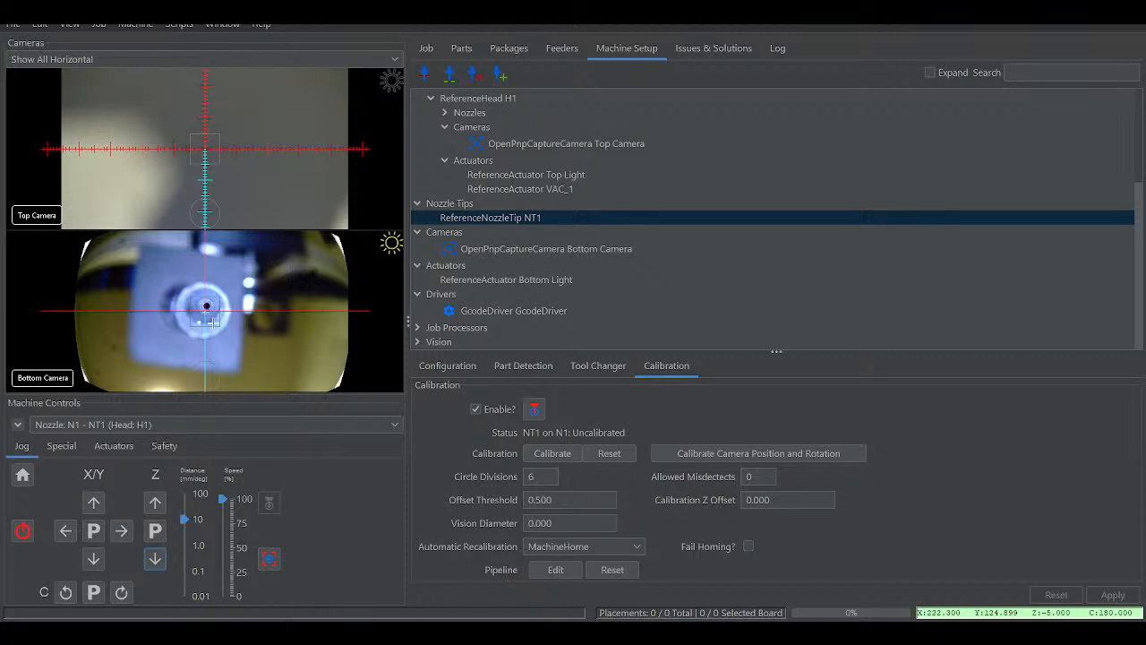
scroll(207, 306, up, 3)
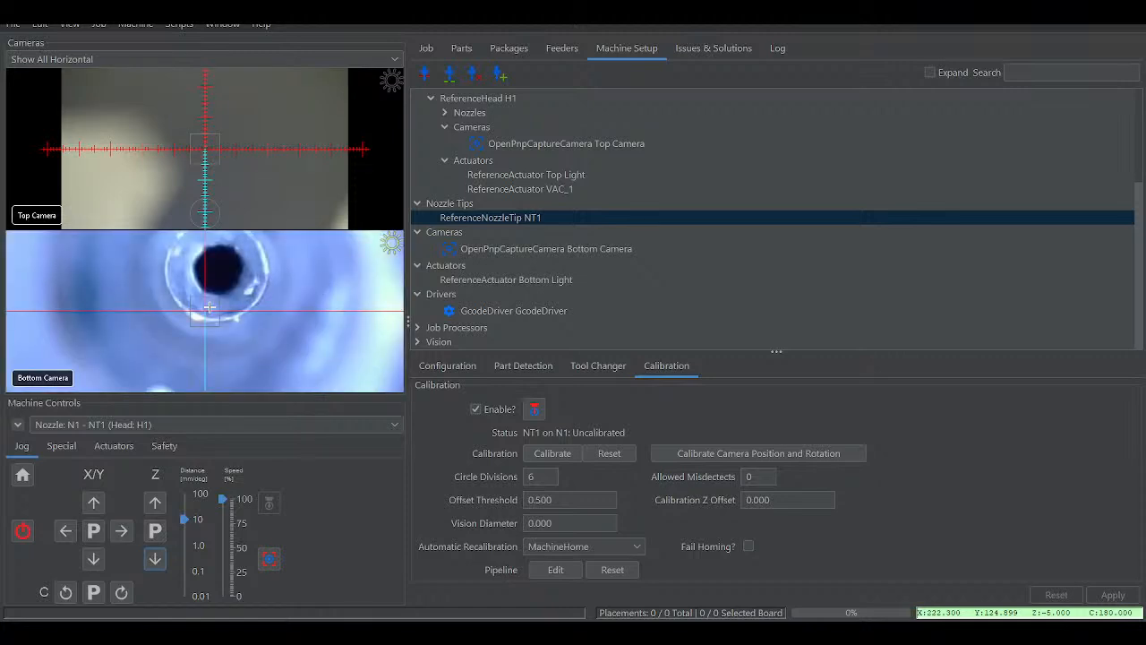
scroll(208, 306, down, 2)
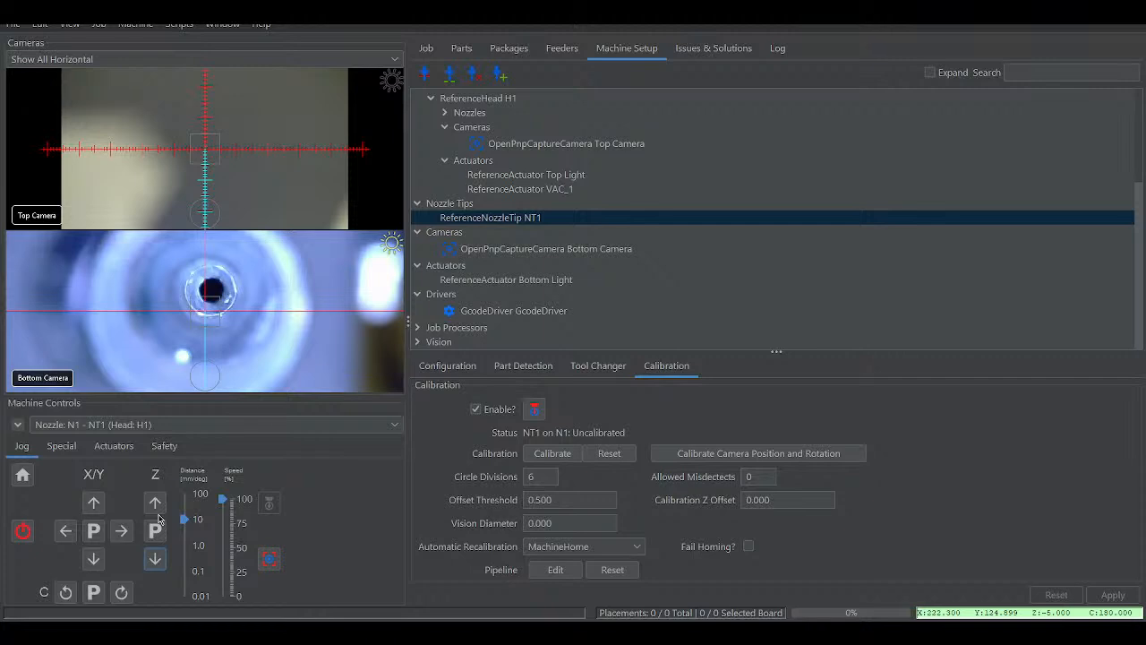
scroll(208, 331, down, 4)
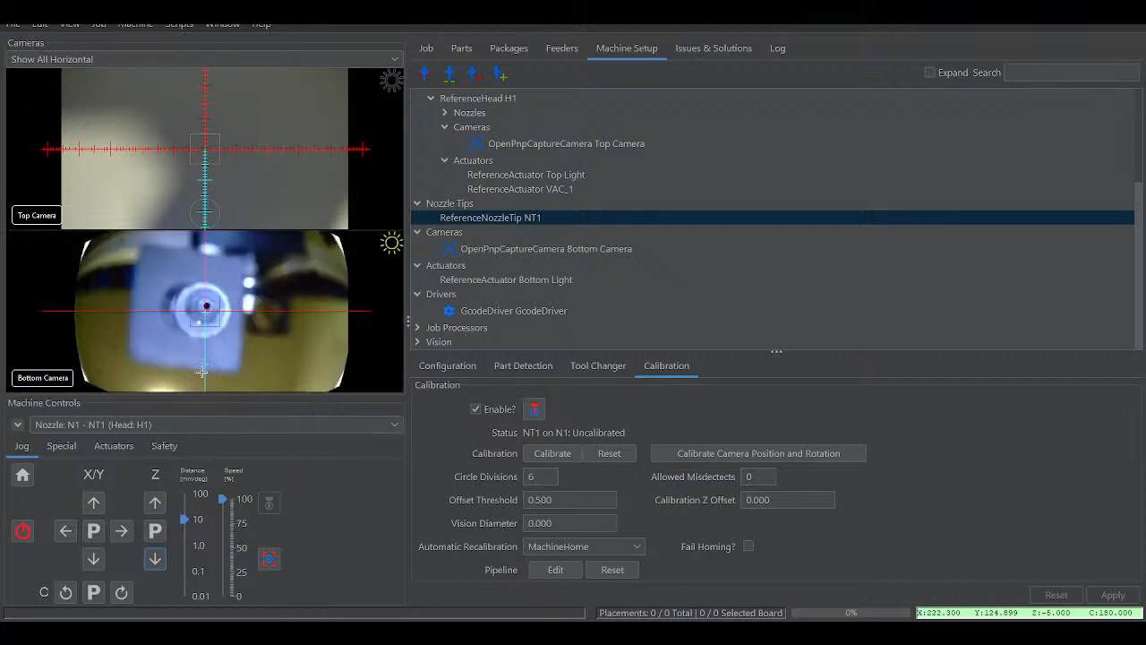
- Open NT1's calibration pipeline and set the MaskCircle stage's diameter to 350
click(554, 570)
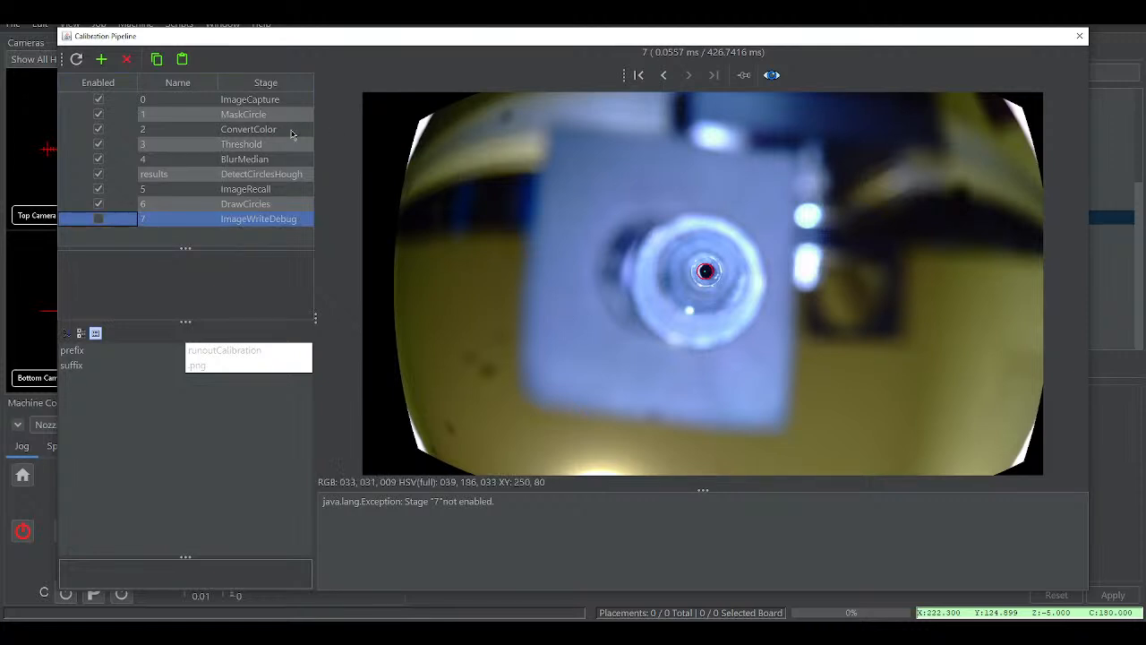
click(77, 65)
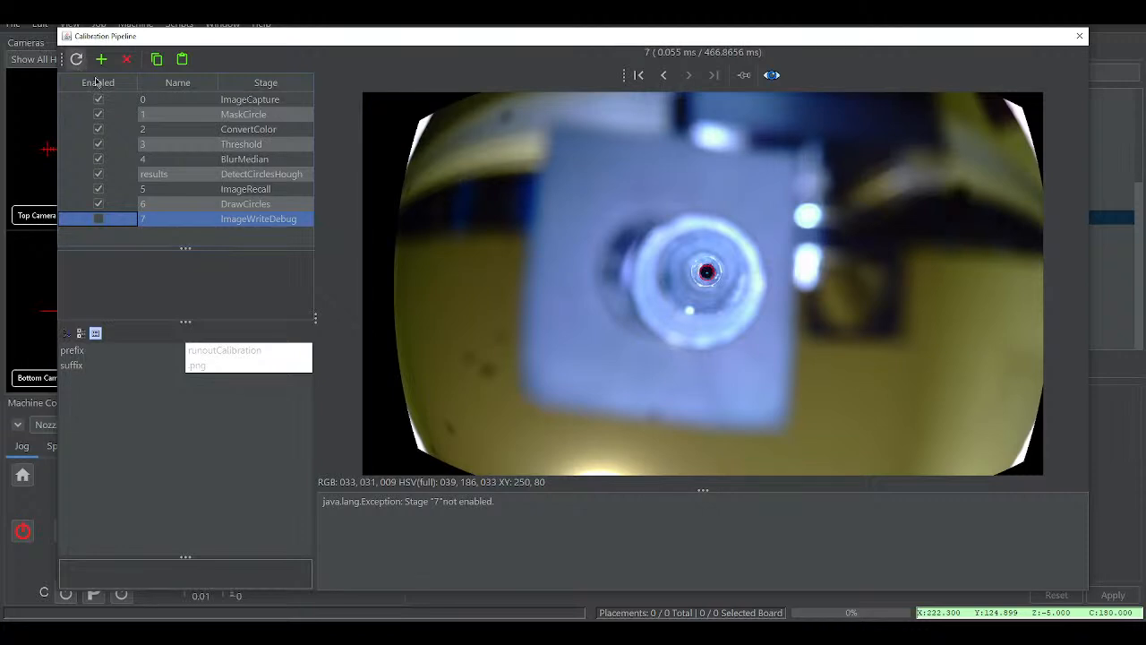
click(198, 114)
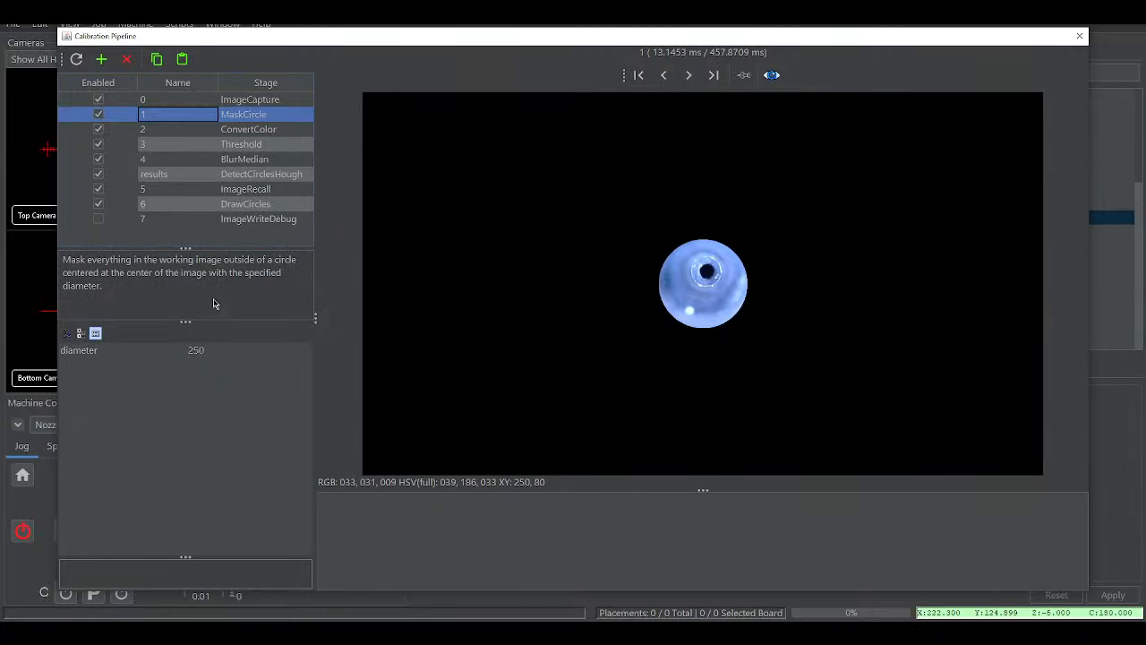
click(207, 351)
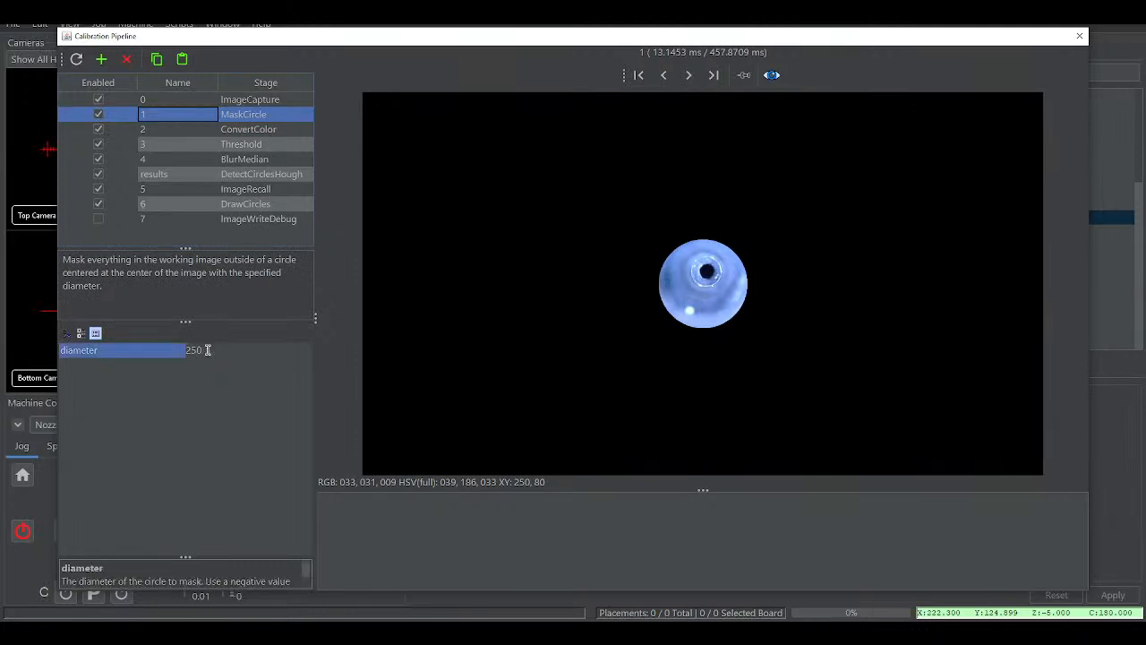
drag(207, 350, 160, 354)
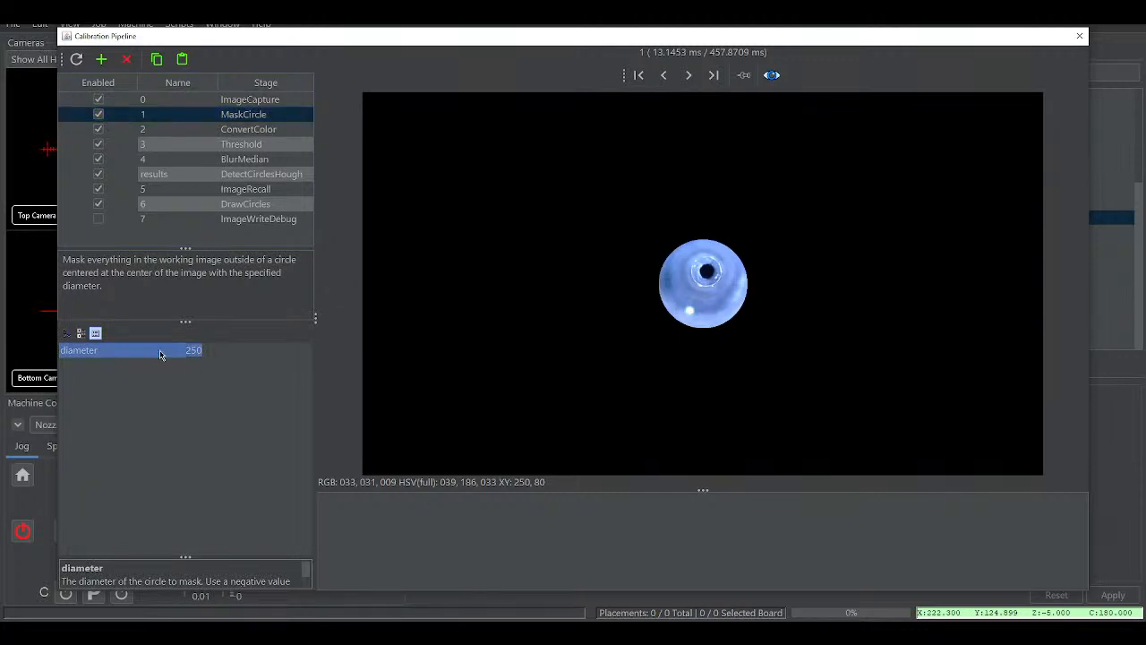
text(350)
key(Return)
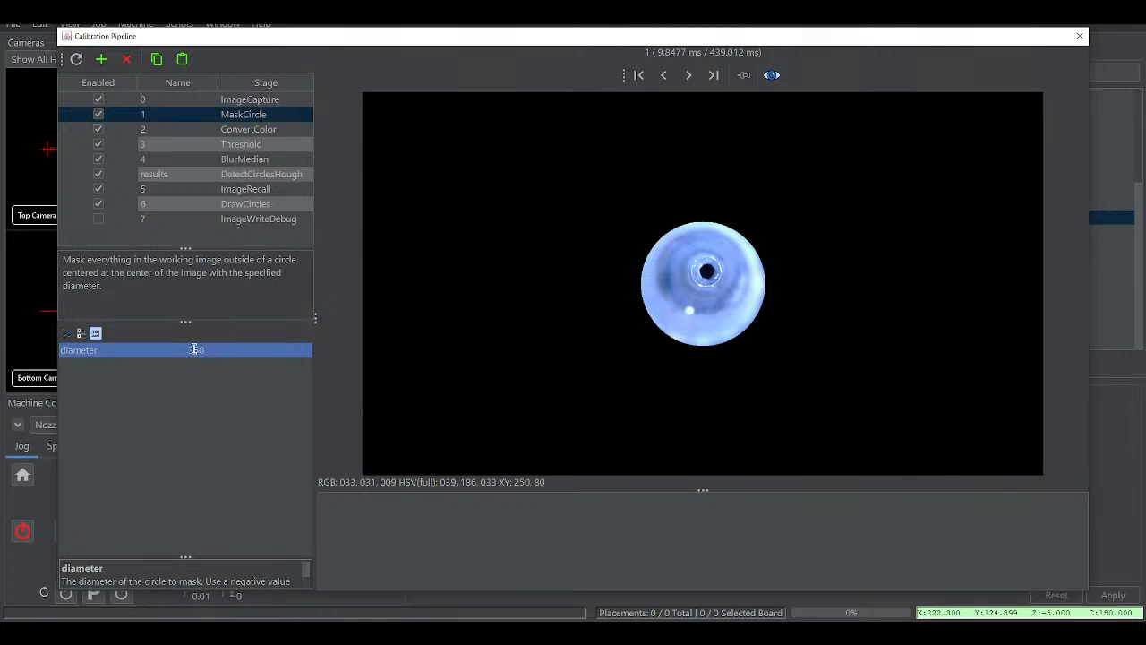
- Increase the MaskCircle stage's diameter to 450
double_click(195, 351)
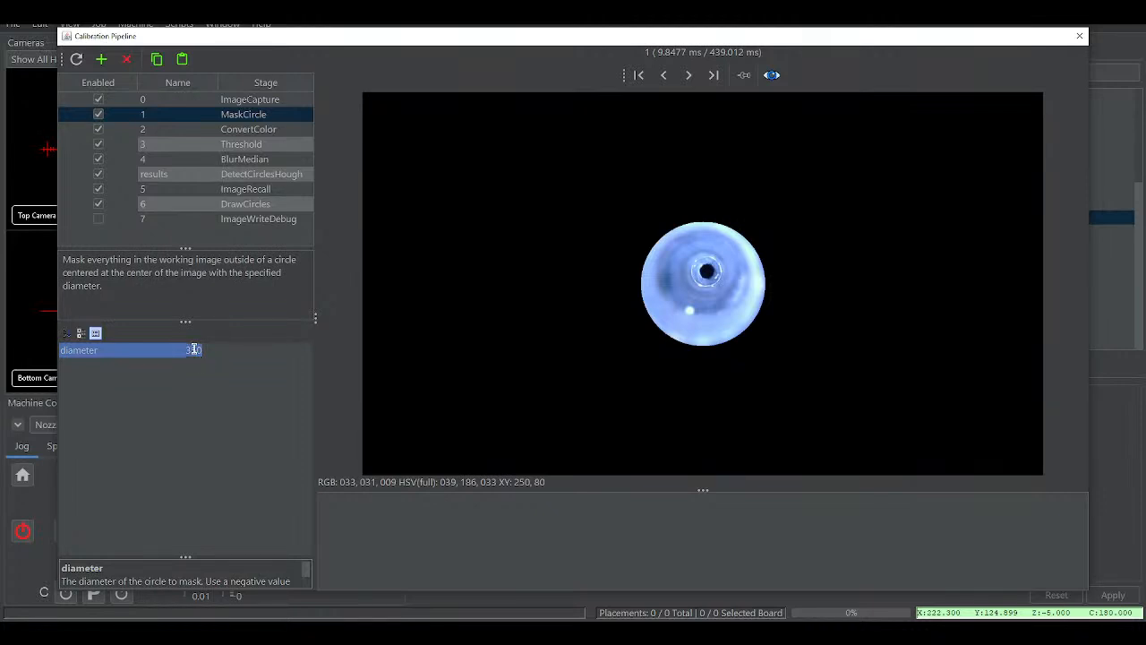
text(400)
key(Return)
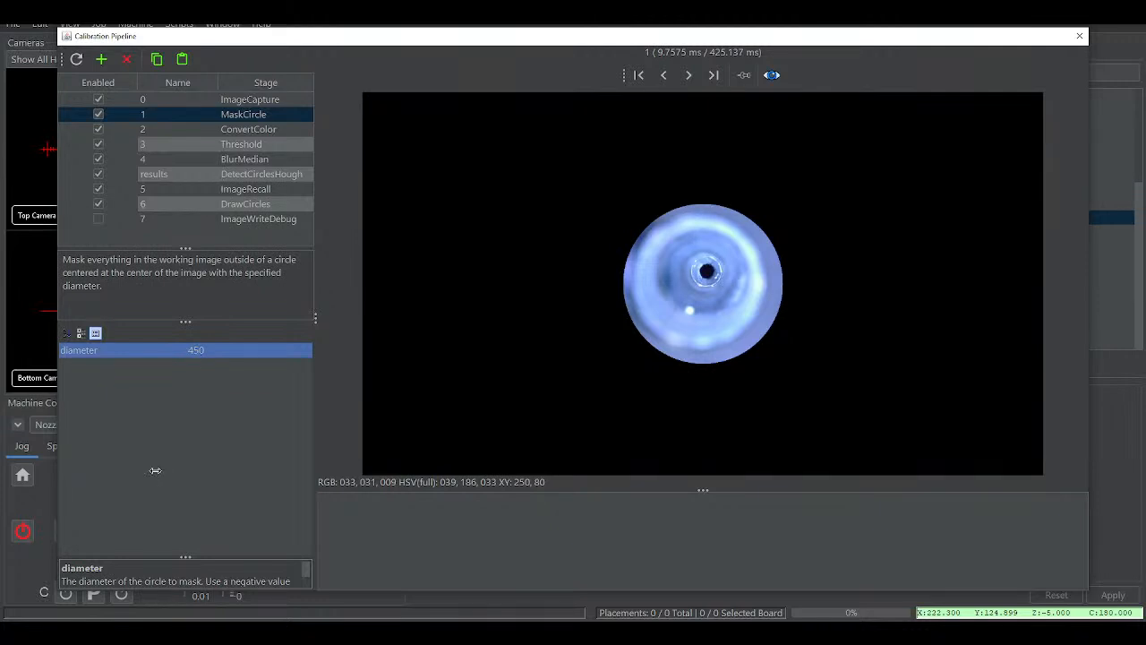
- Check the ConvertColor stage's image and try a threshold of 20 in the Threshold stage
click(176, 131)
double_click(180, 135)
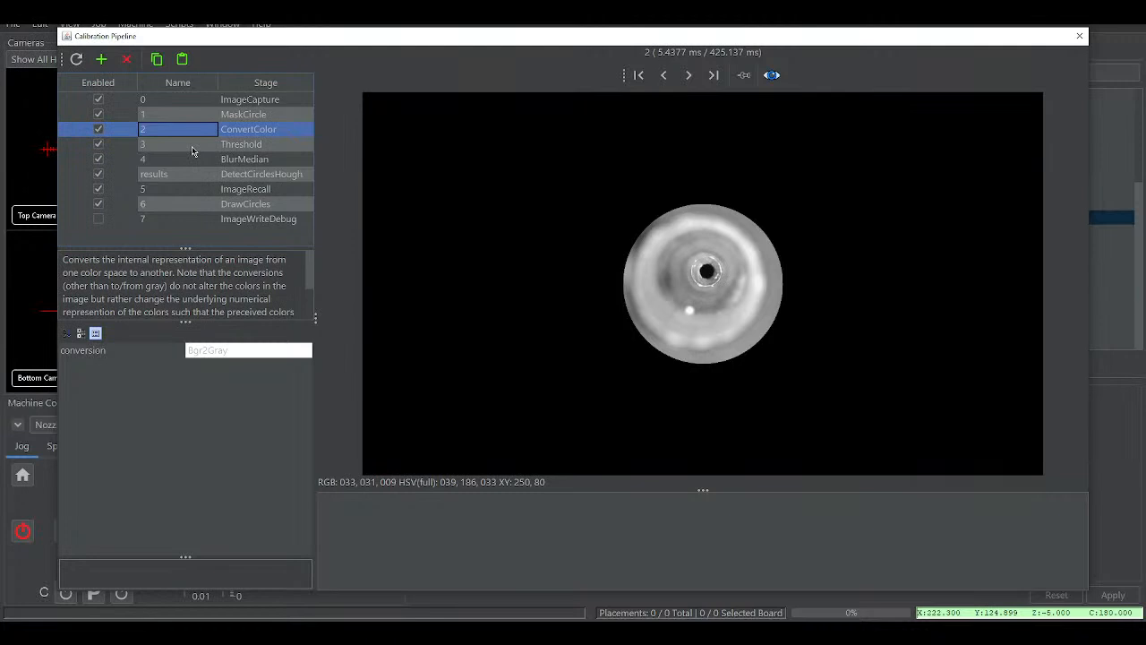
click(191, 146)
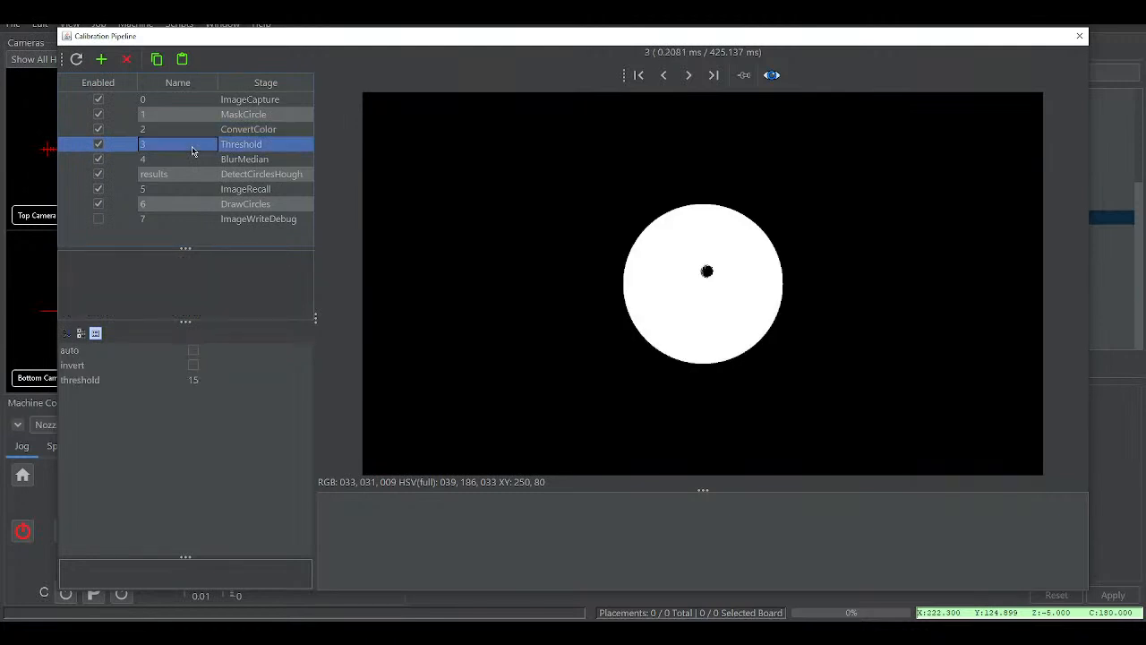
click(194, 381)
click(193, 380)
key(Left)
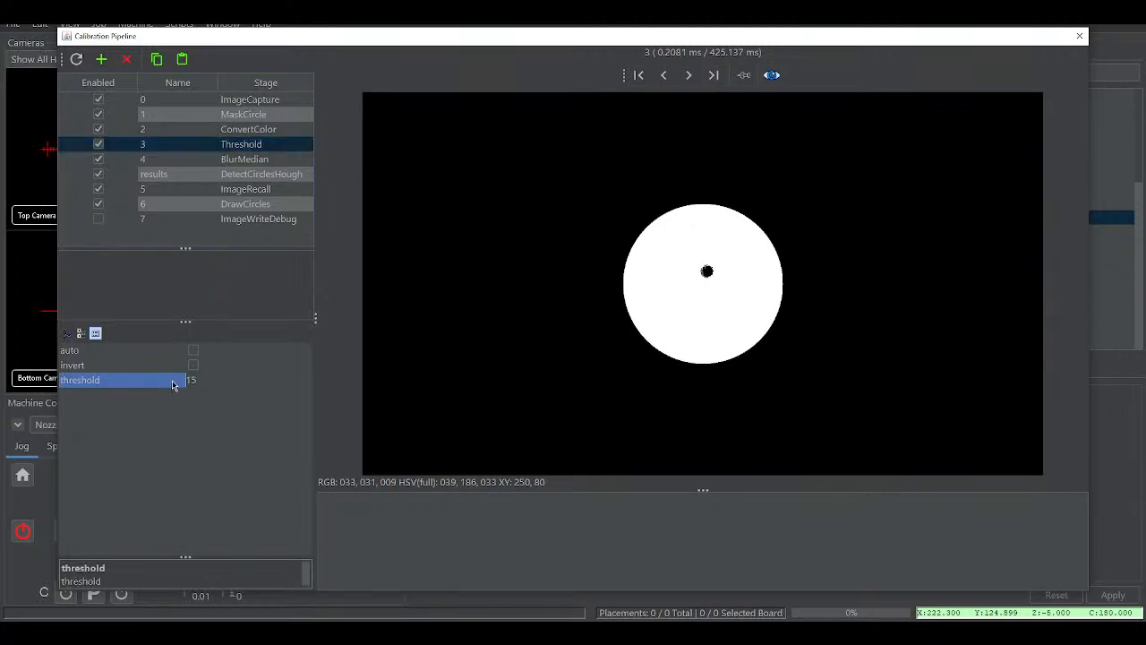
text(20)
key(Return)
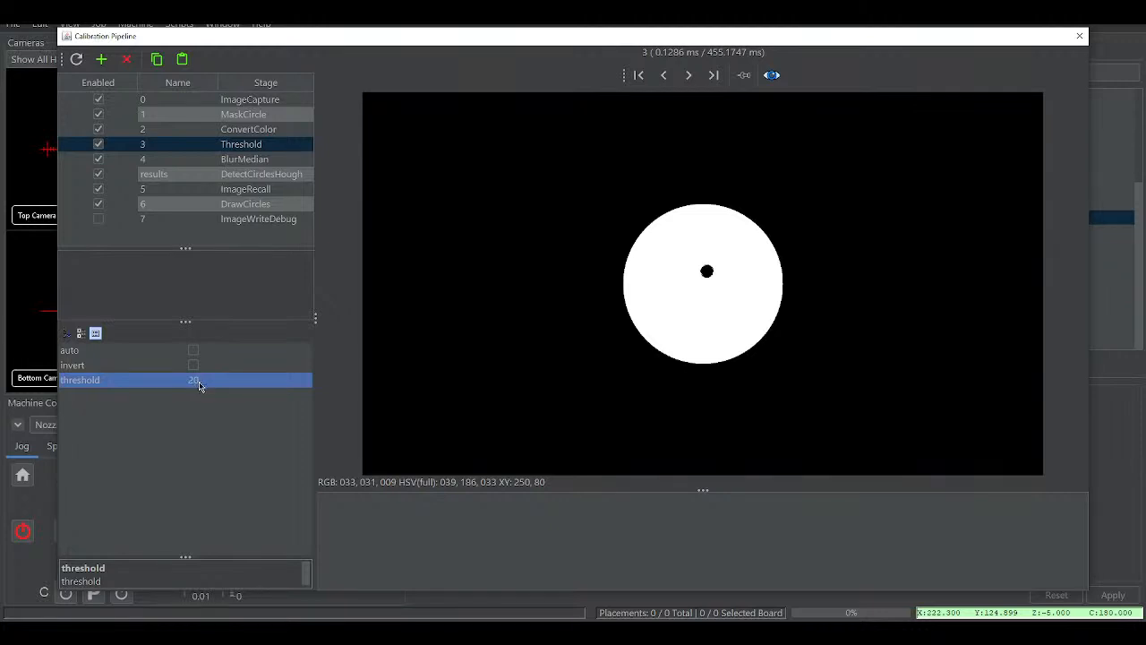
- Set the Threshold stage's threshold to 25
double_click(199, 383)
double_click(212, 380)
key(BackSpace)
text(5)
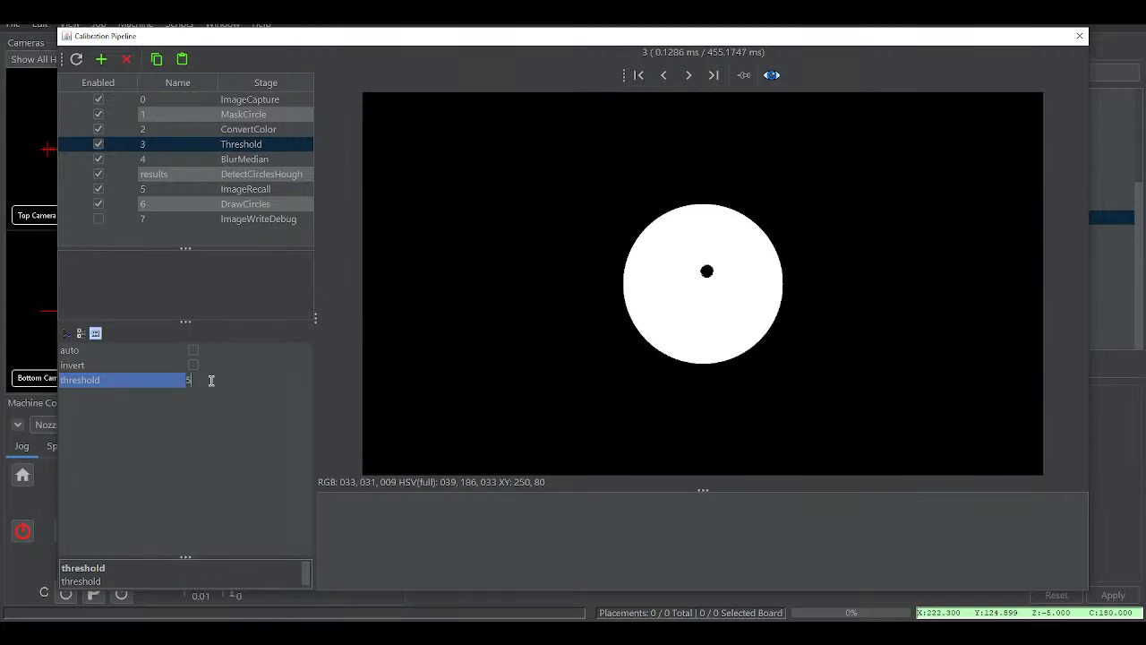
text(5)
key(Return)
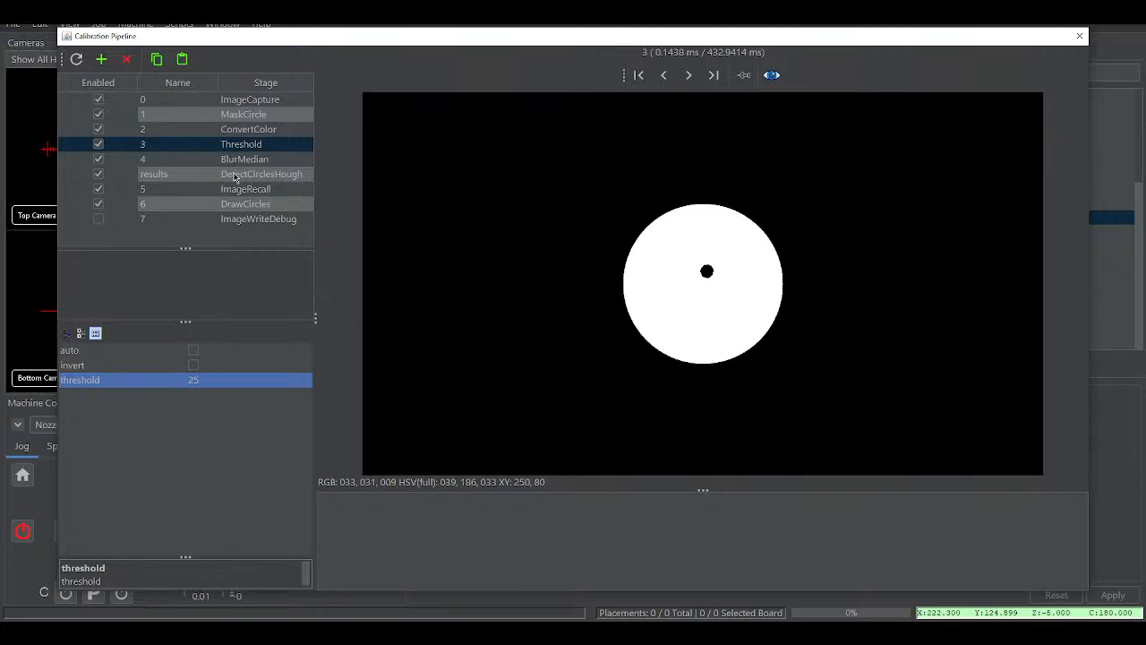
- Review the stages from BlurMedian to DrawCircles, enable the ImageWriteDebug stage, and close the pipeline editor
key(Down)
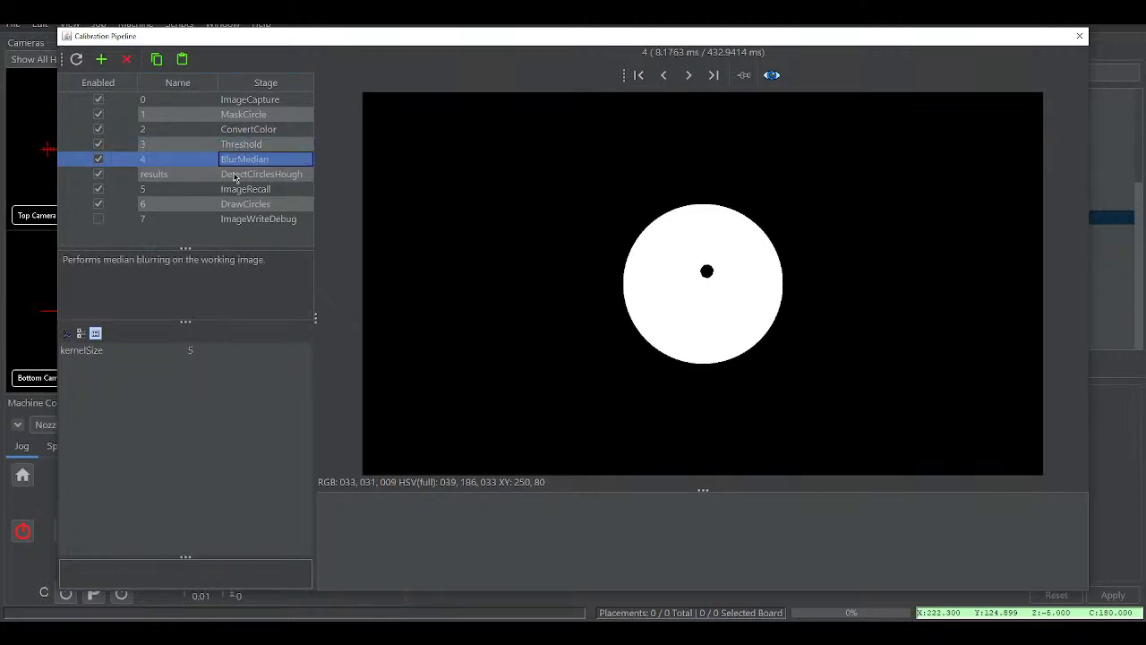
key(Down)
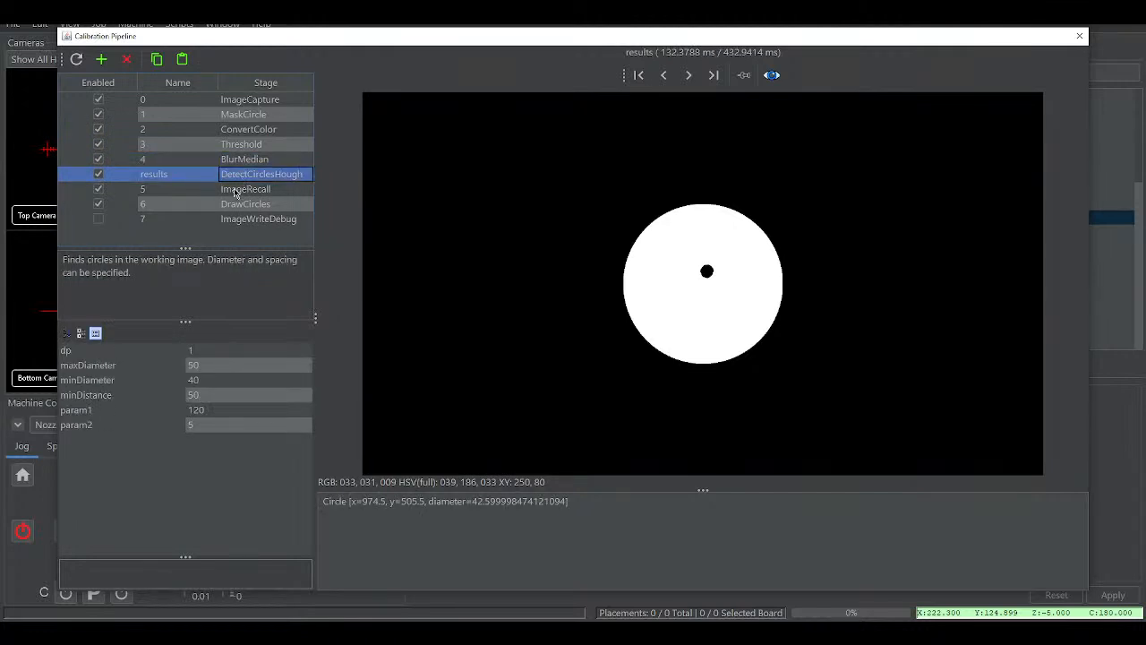
click(235, 191)
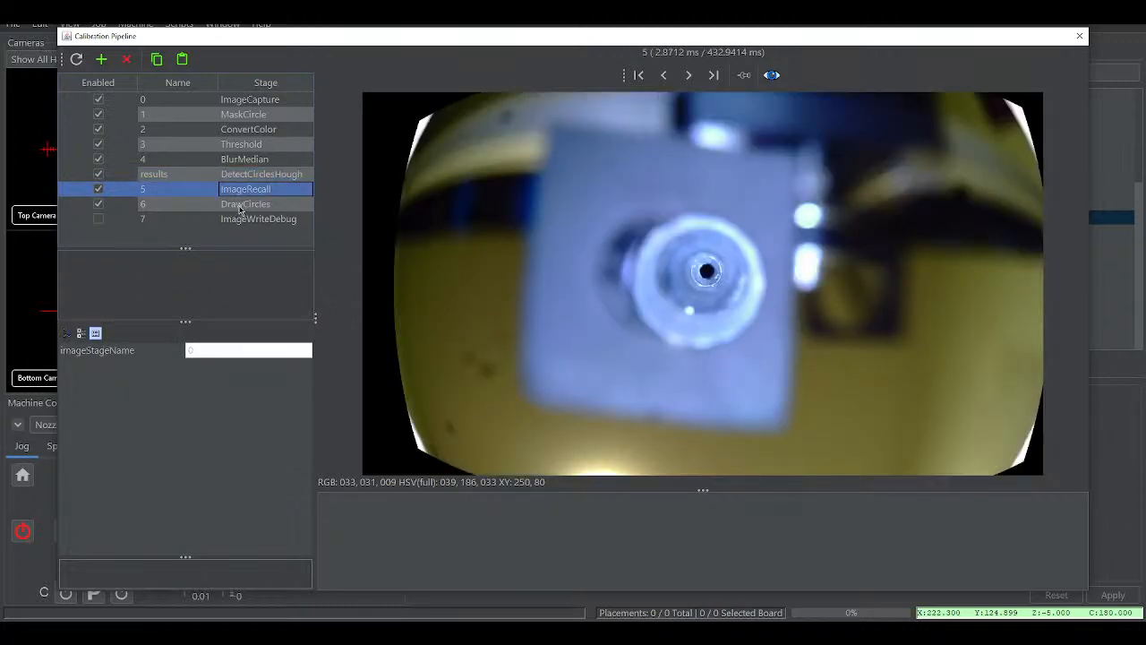
click(240, 205)
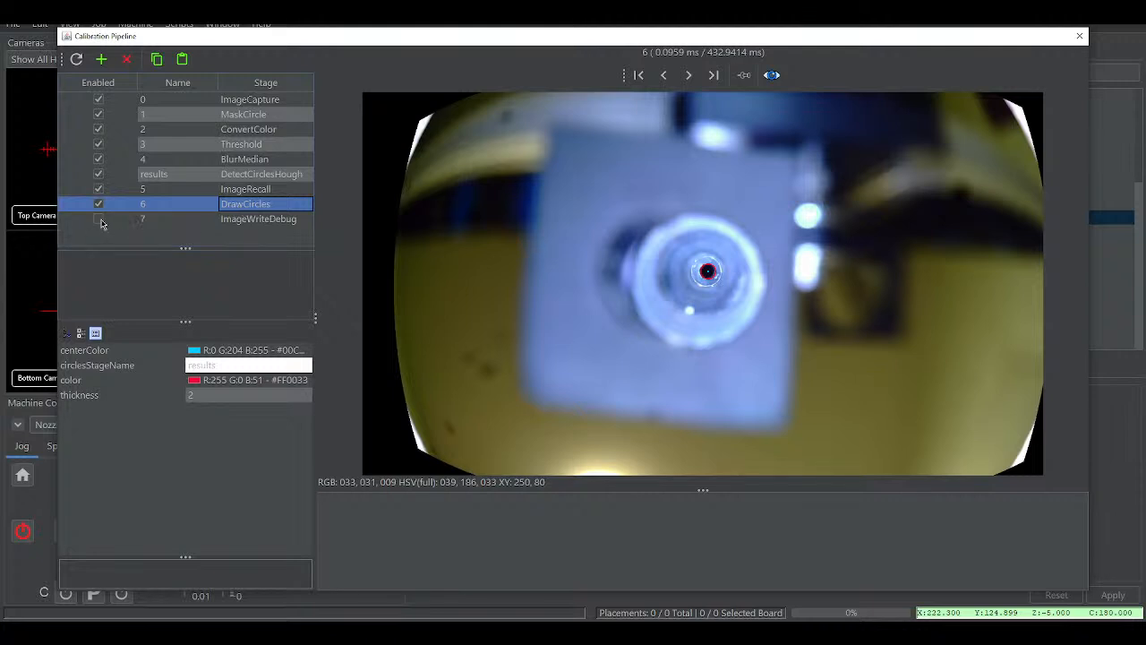
click(265, 223)
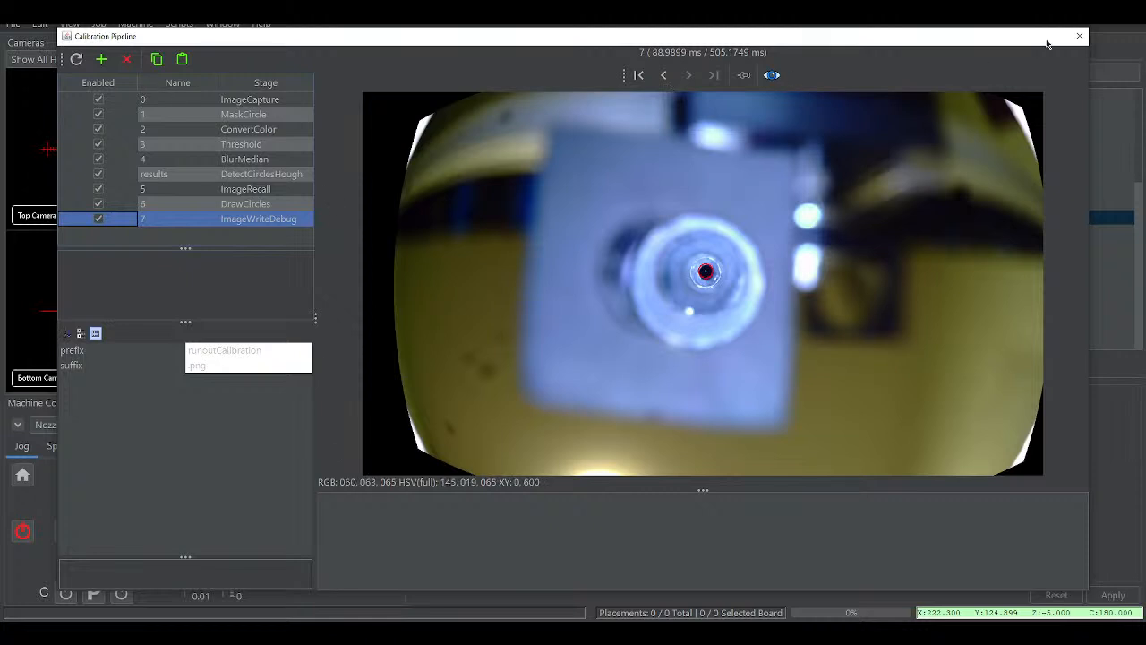
click(1078, 36)
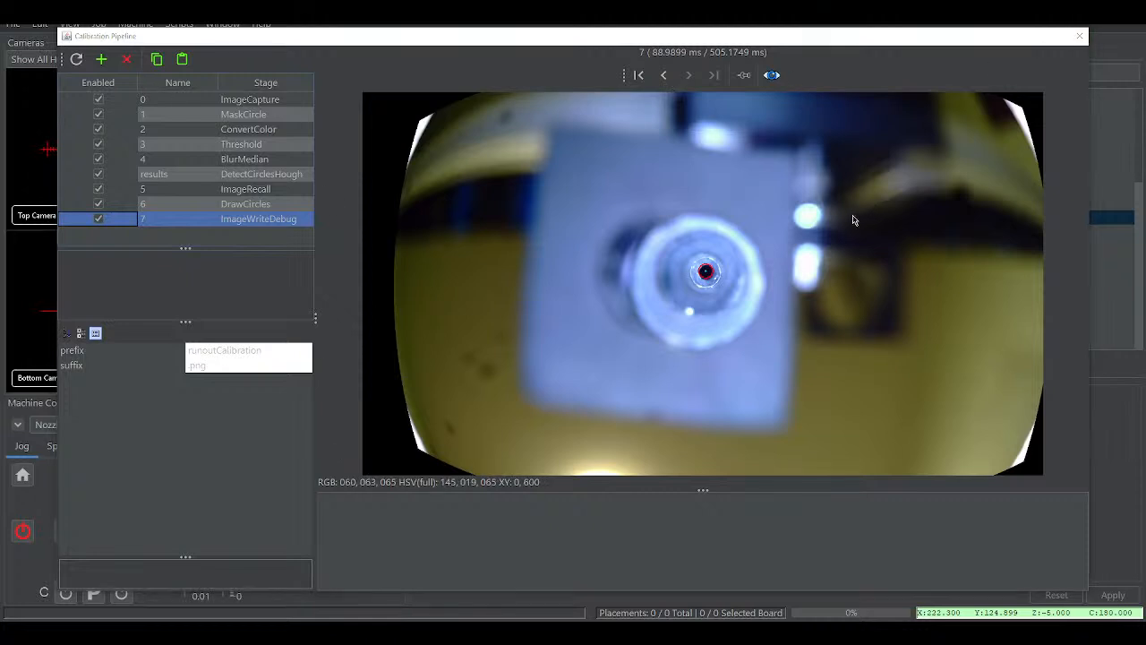
click(528, 337)
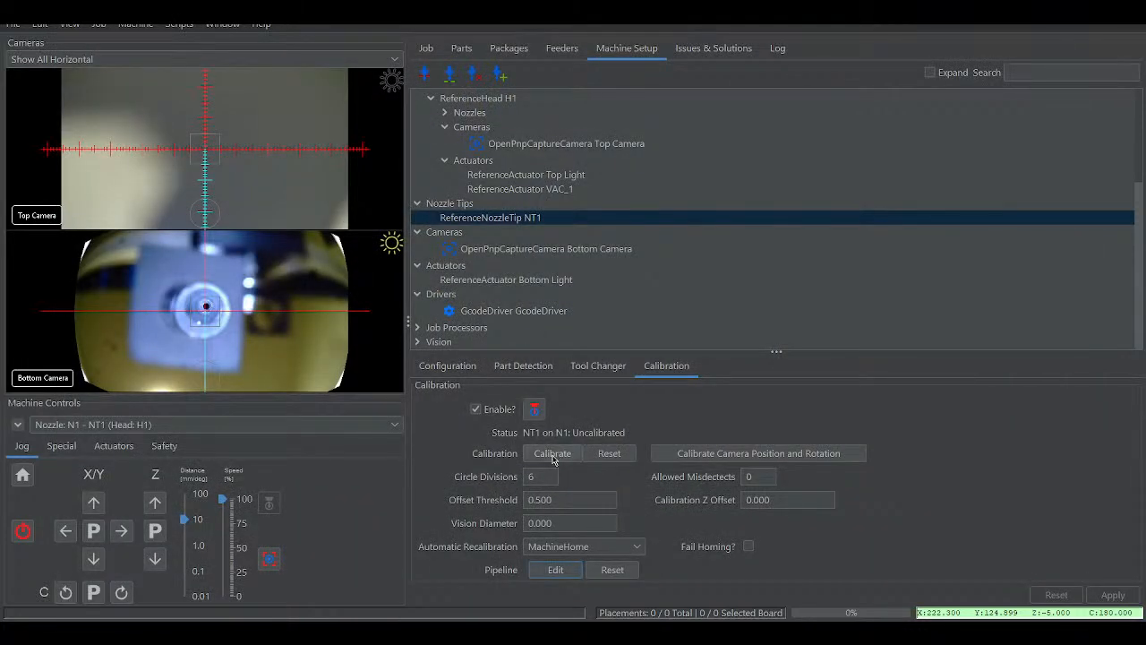
- Try to calibrate nozzle tip NT1 with the edited pipeline, dismiss the error, and save the configuration
click(553, 454)
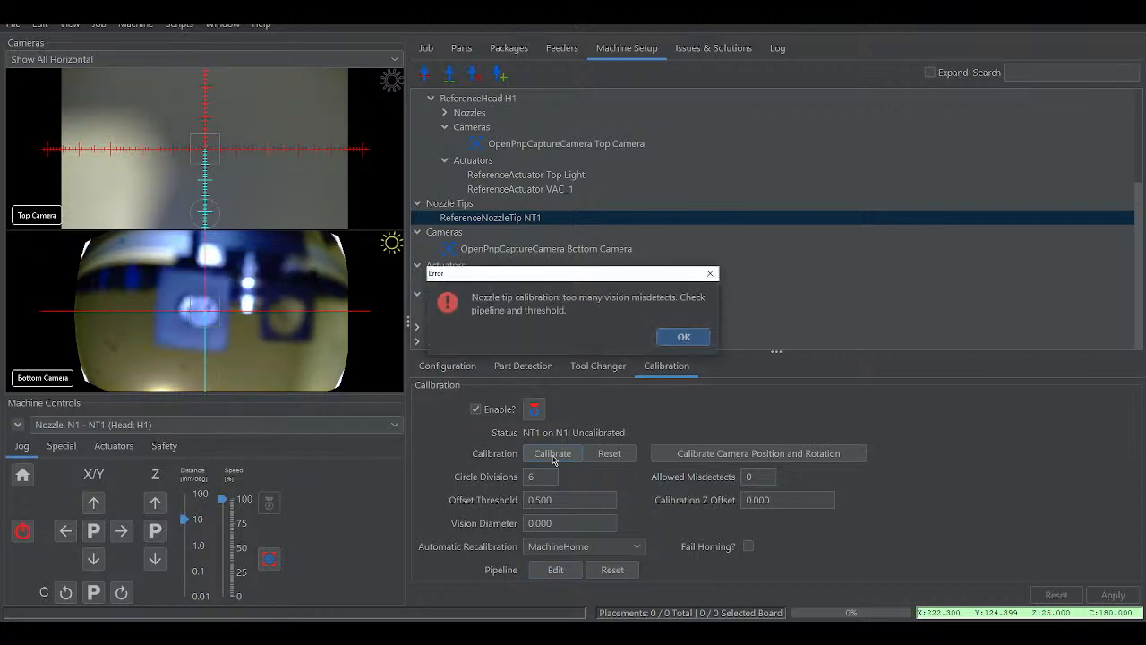
click(679, 337)
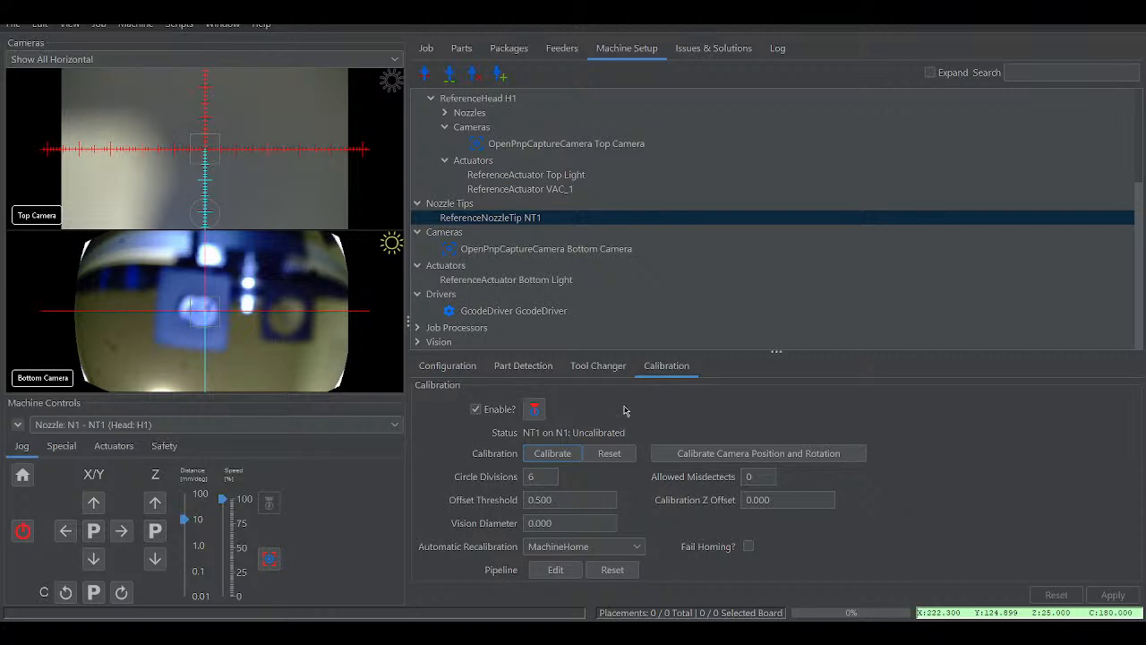
click(13, 29)
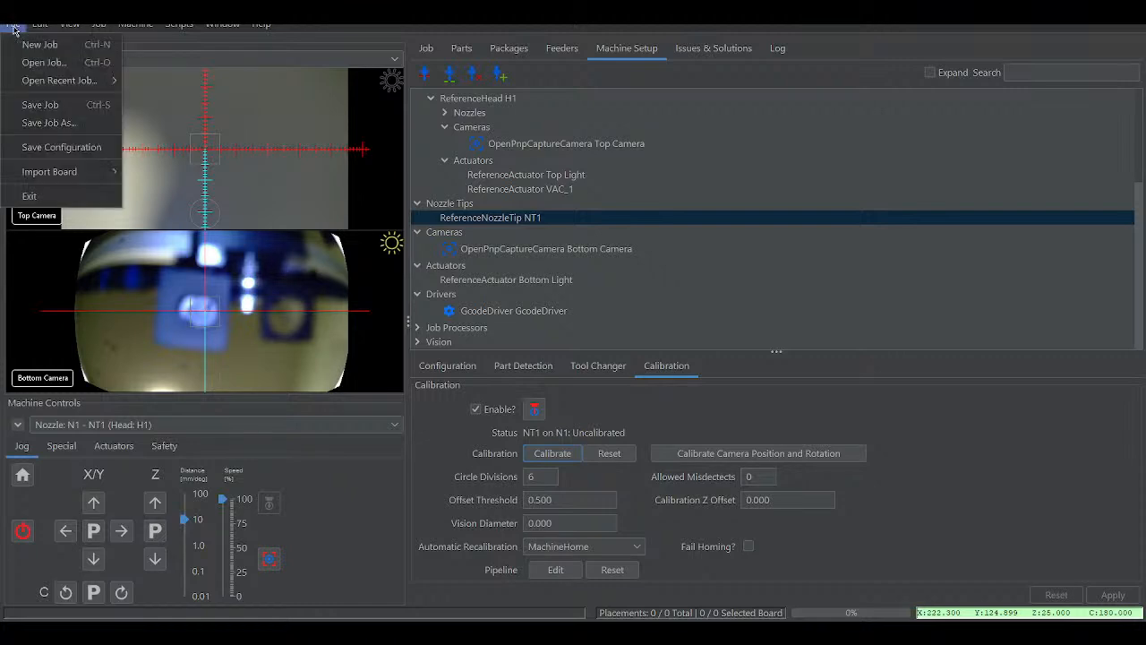
click(59, 147)
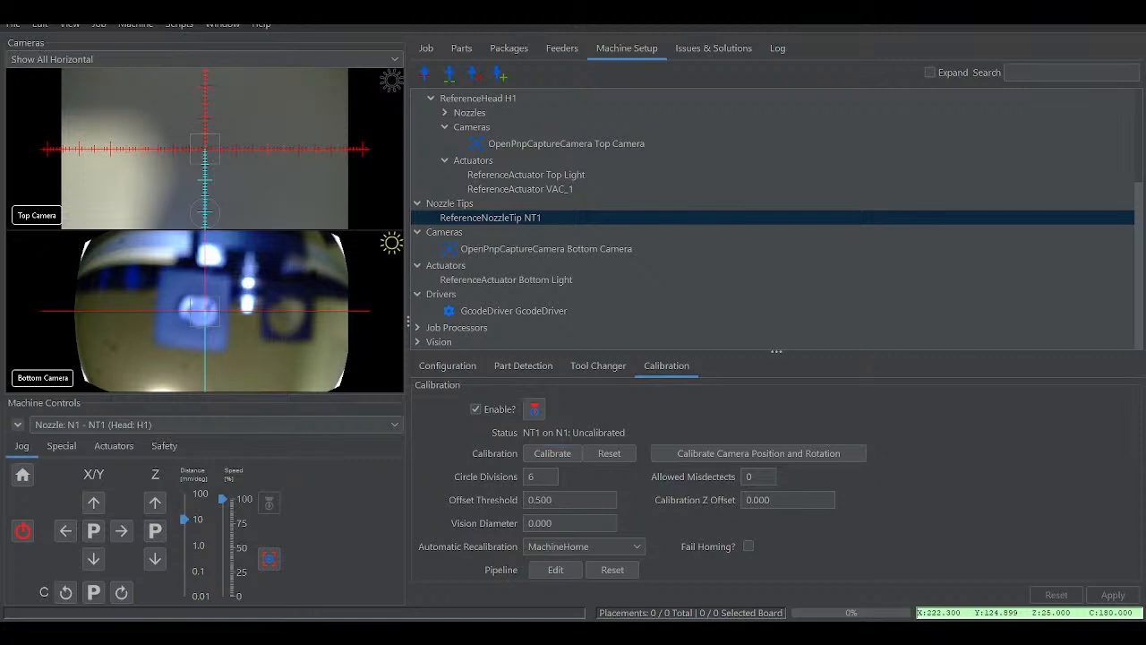
click(13, 26)
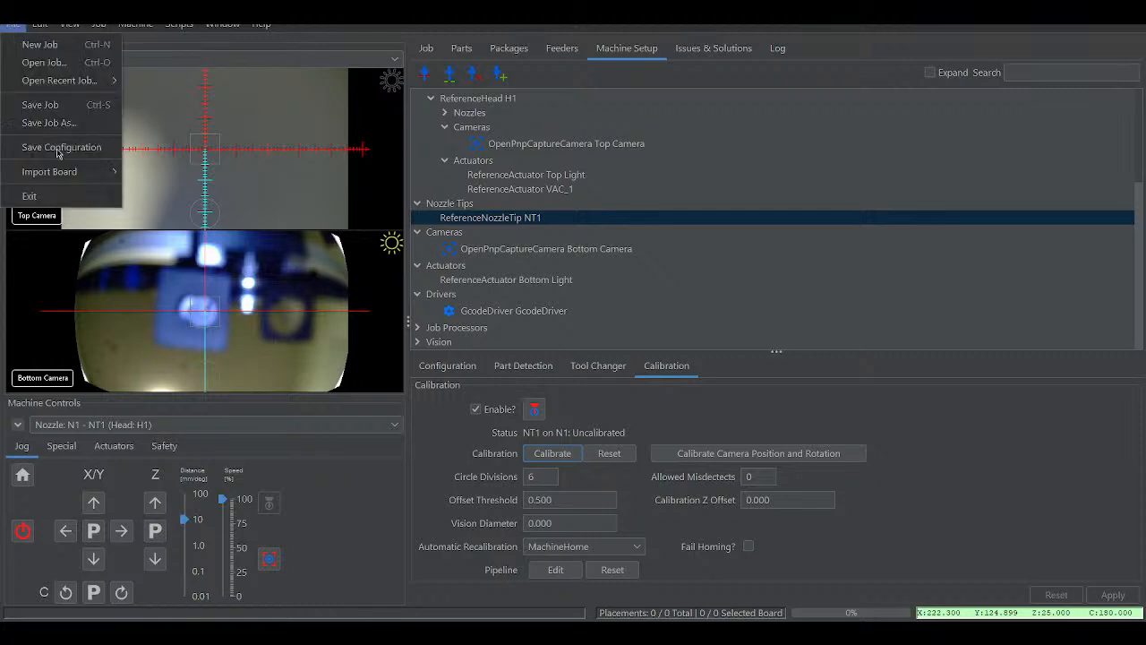
click(68, 149)
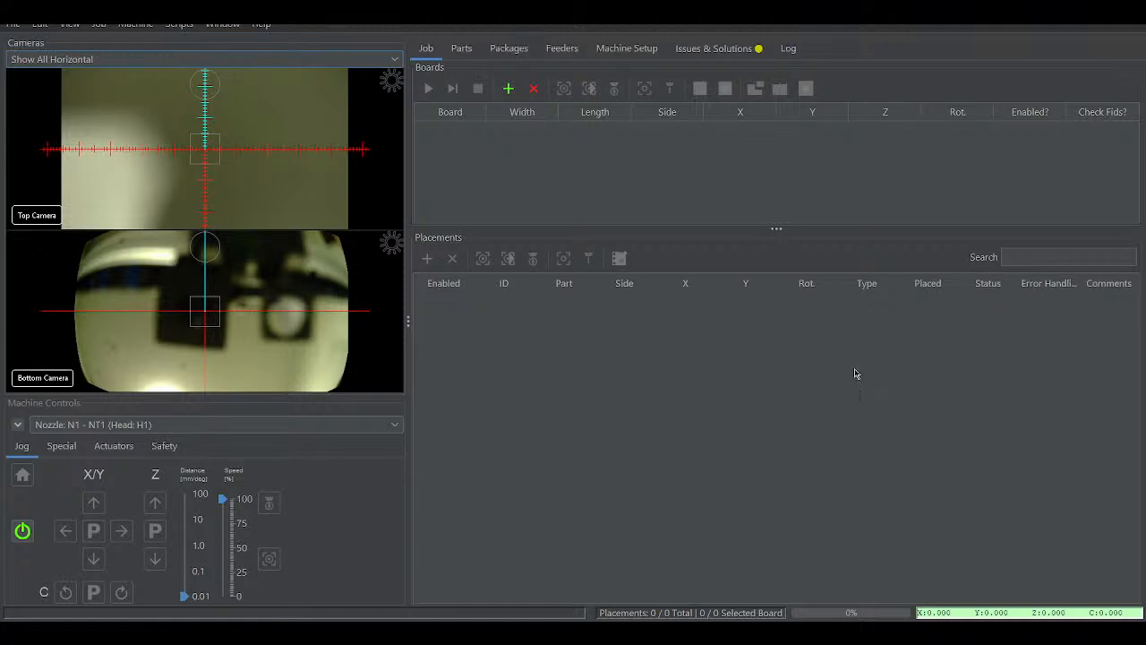
- Power on the machine connection and accept the Enable Auto Camera View solution for the Bottom Camera
click(22, 531)
click(22, 531)
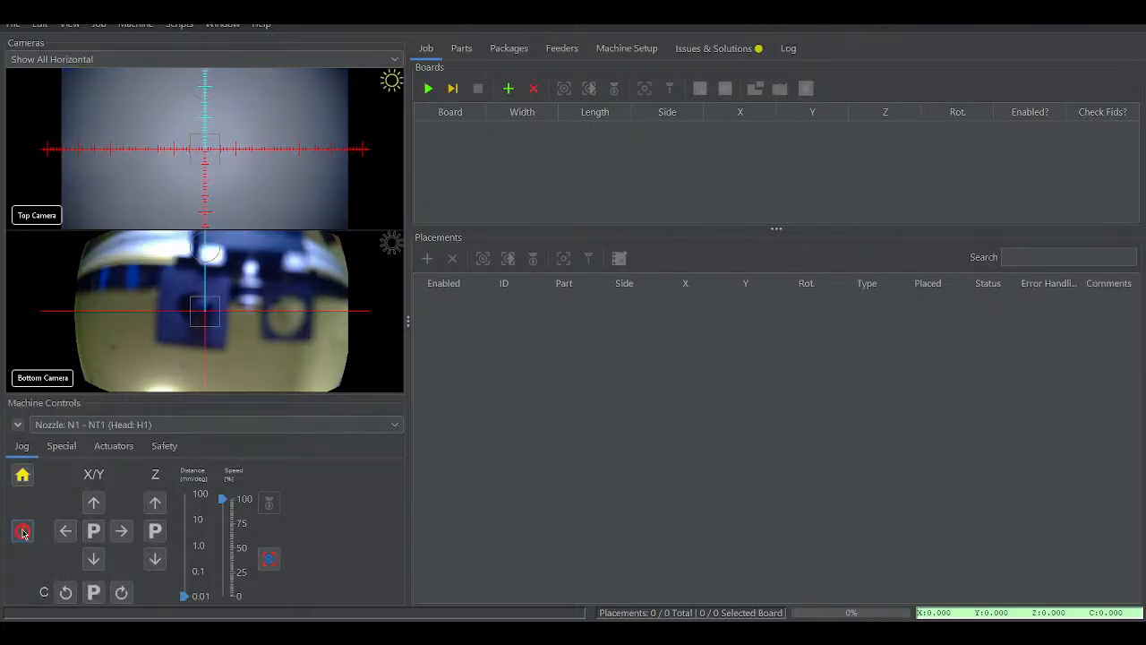
click(646, 55)
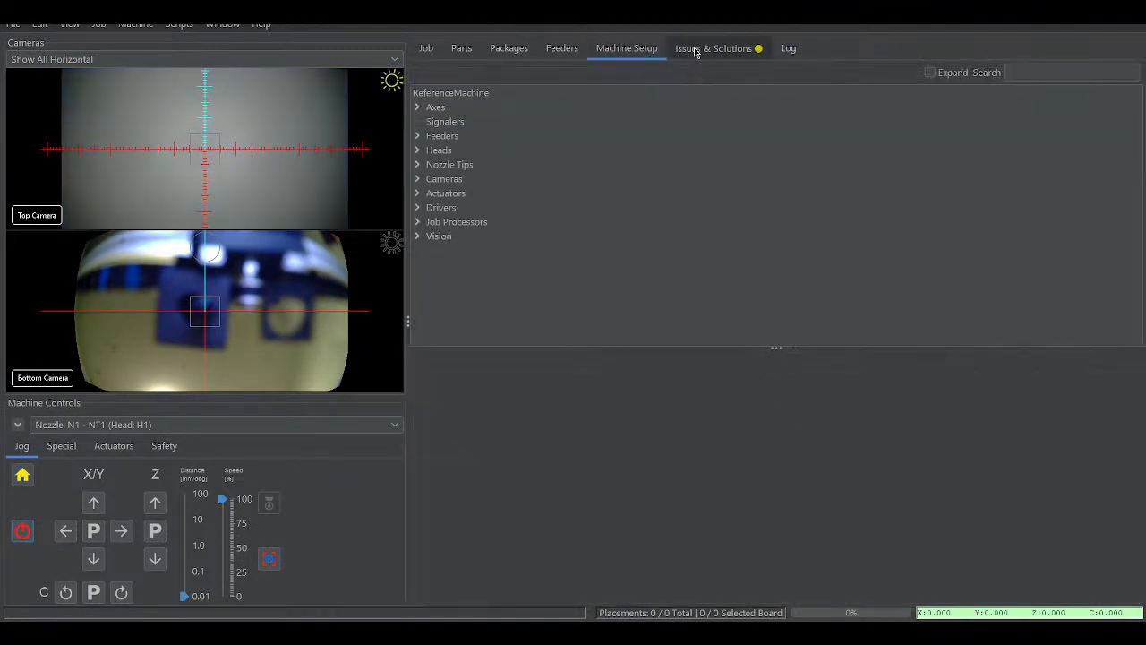
click(695, 51)
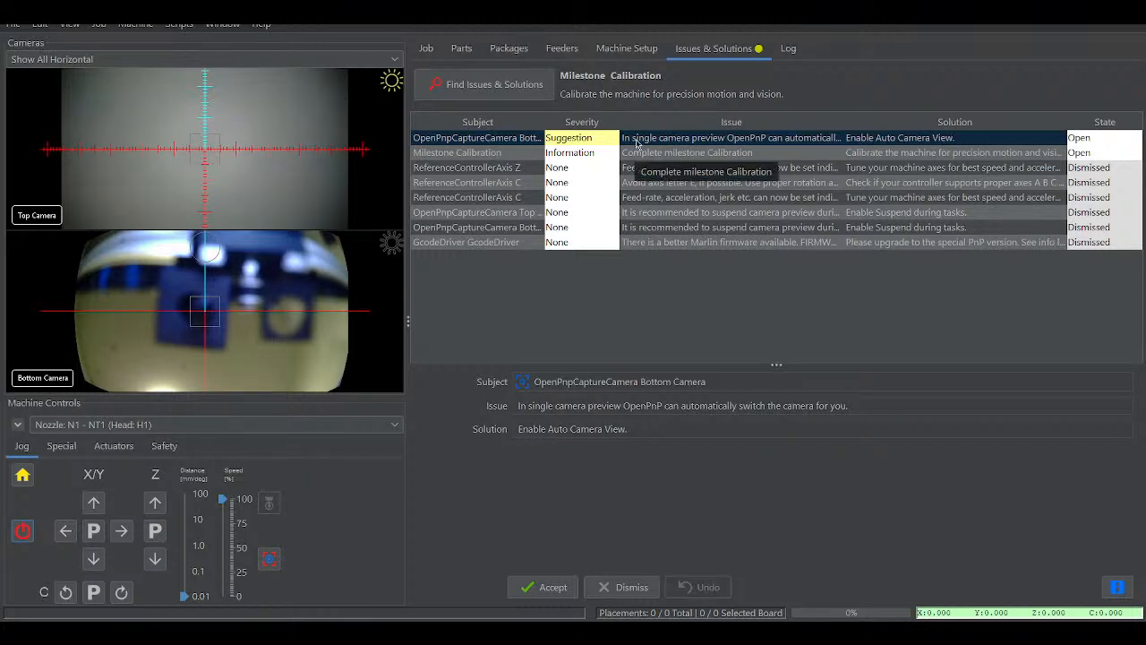
click(541, 589)
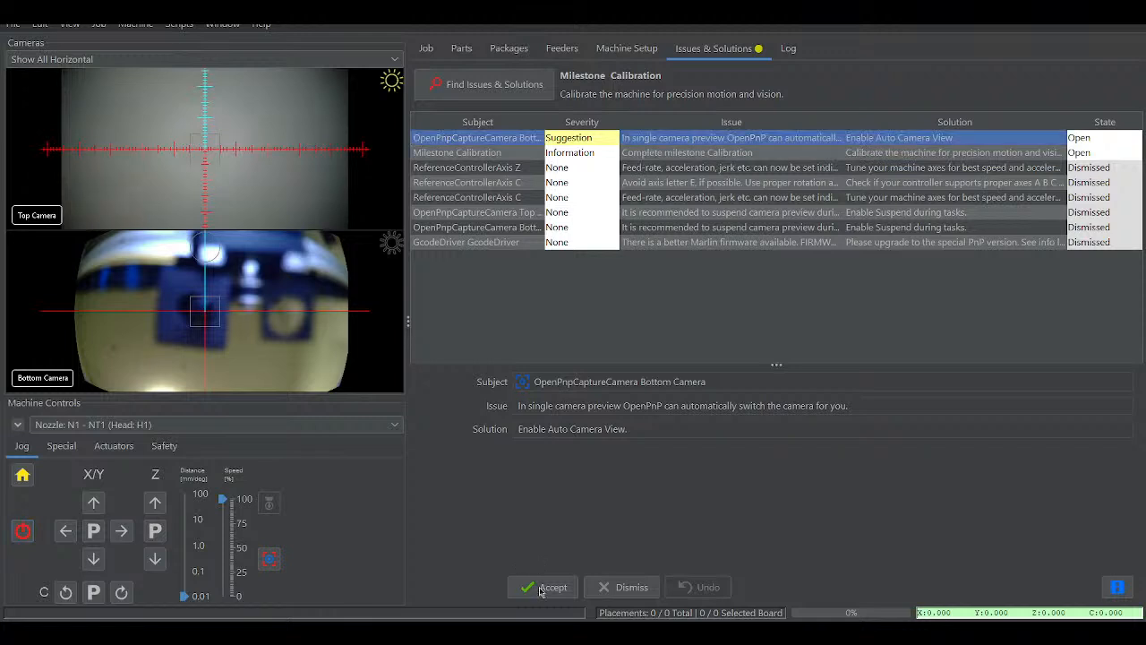
click(541, 588)
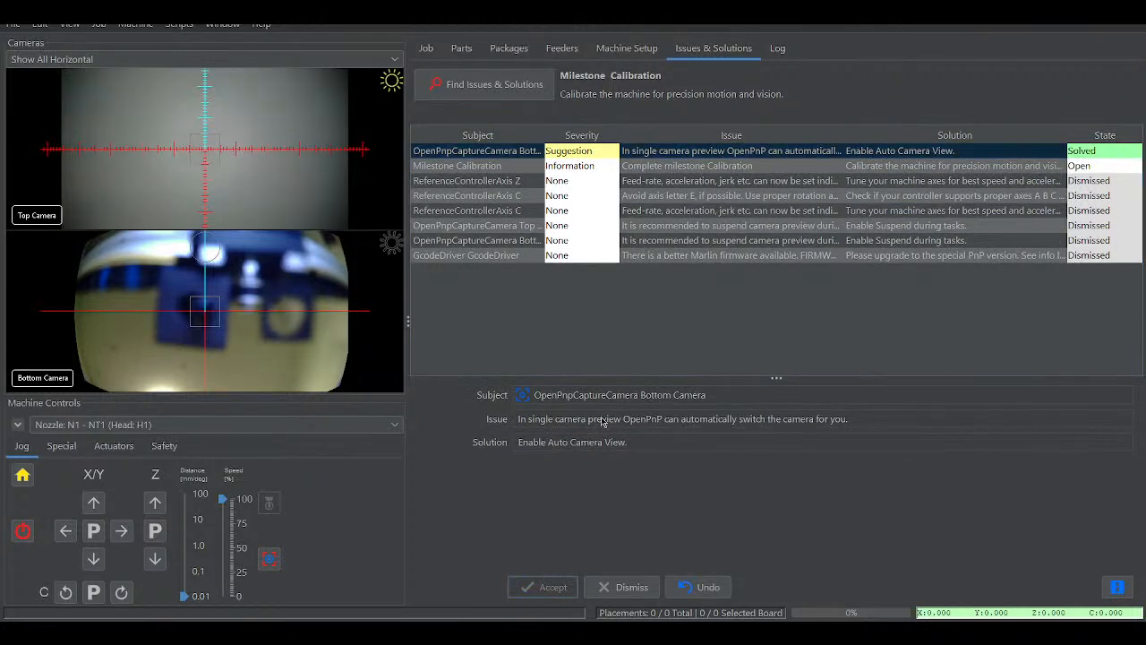
- Reopen the dismissed preview-suspend issues for the Top and Bottom Cameras, accept Enable Suspend during tasks for both, and refresh the issues list
click(654, 228)
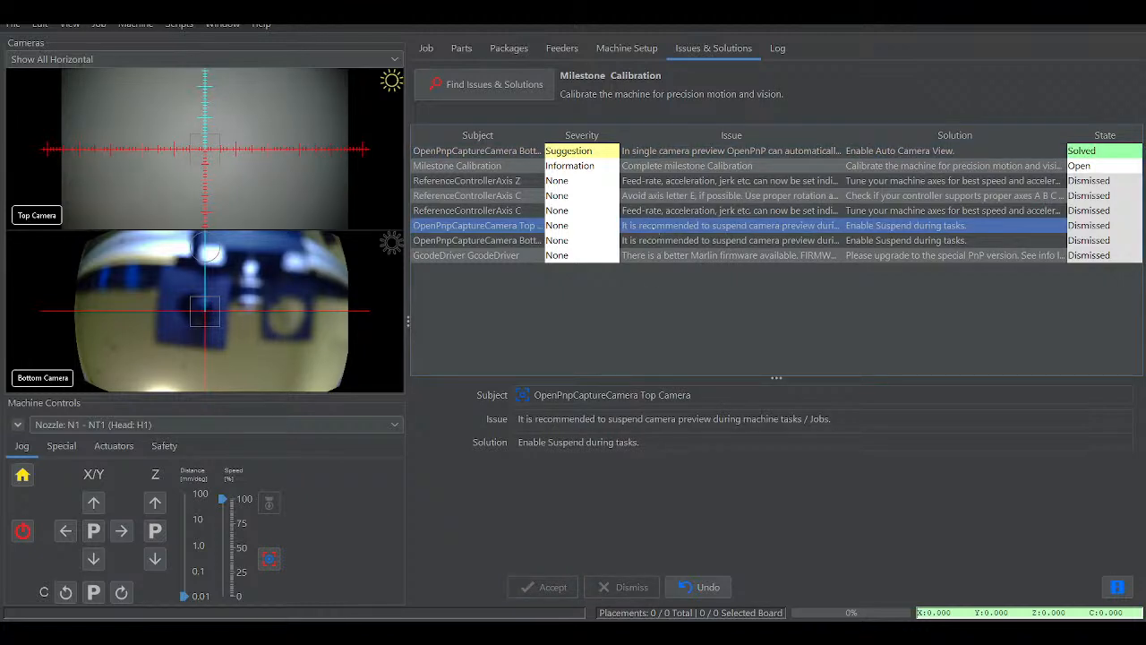
click(706, 588)
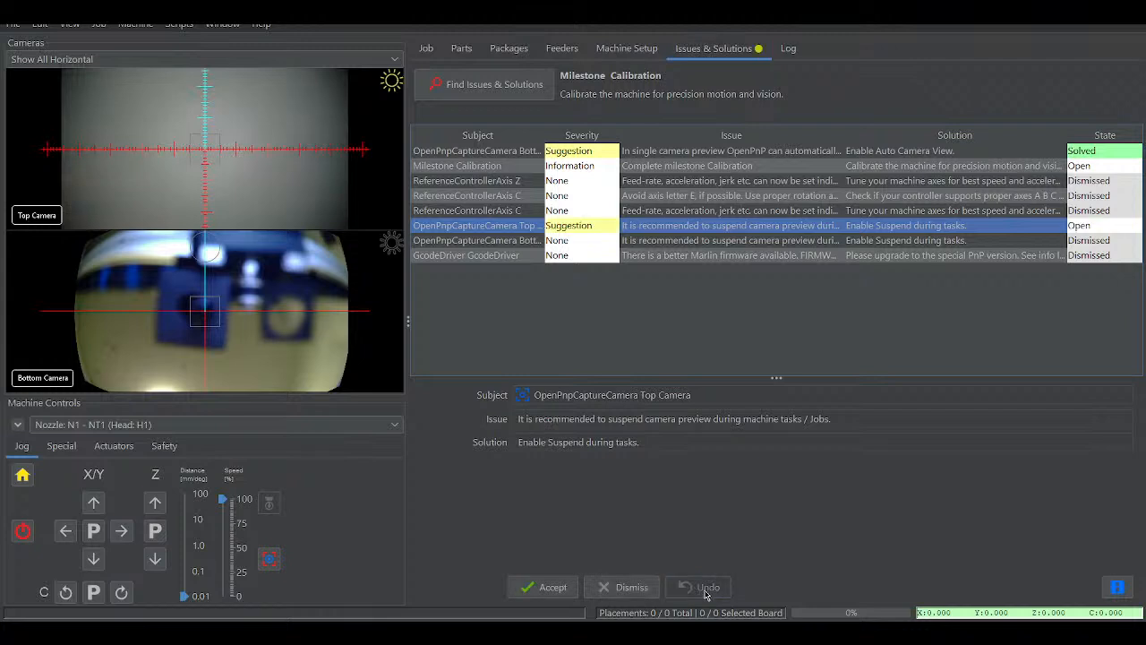
click(658, 242)
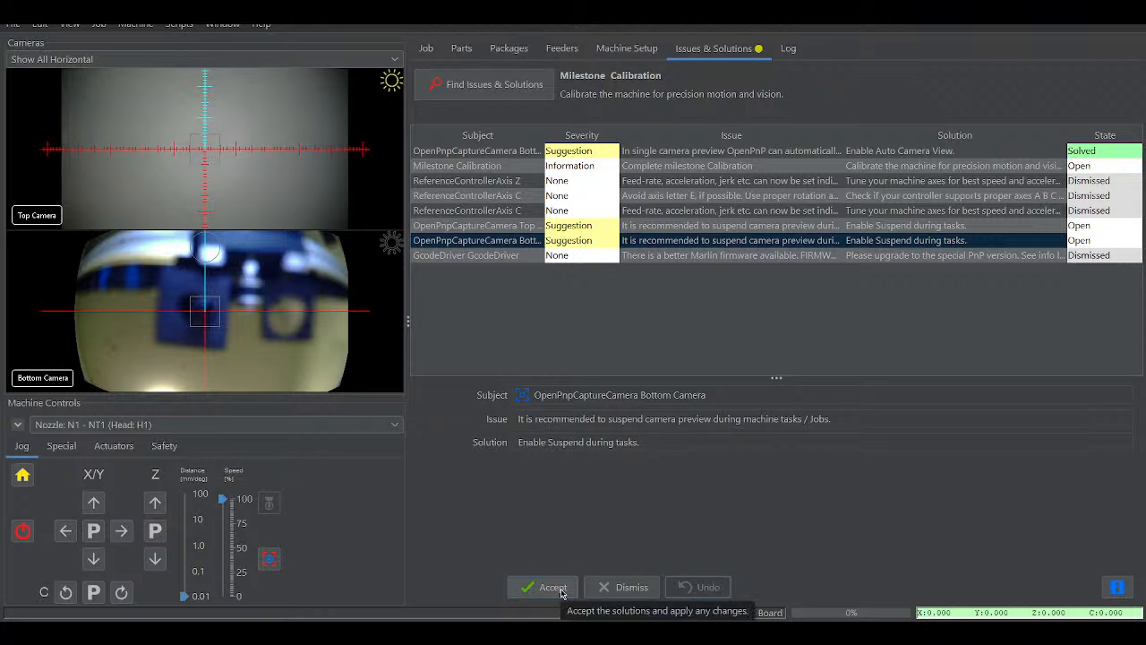
click(550, 587)
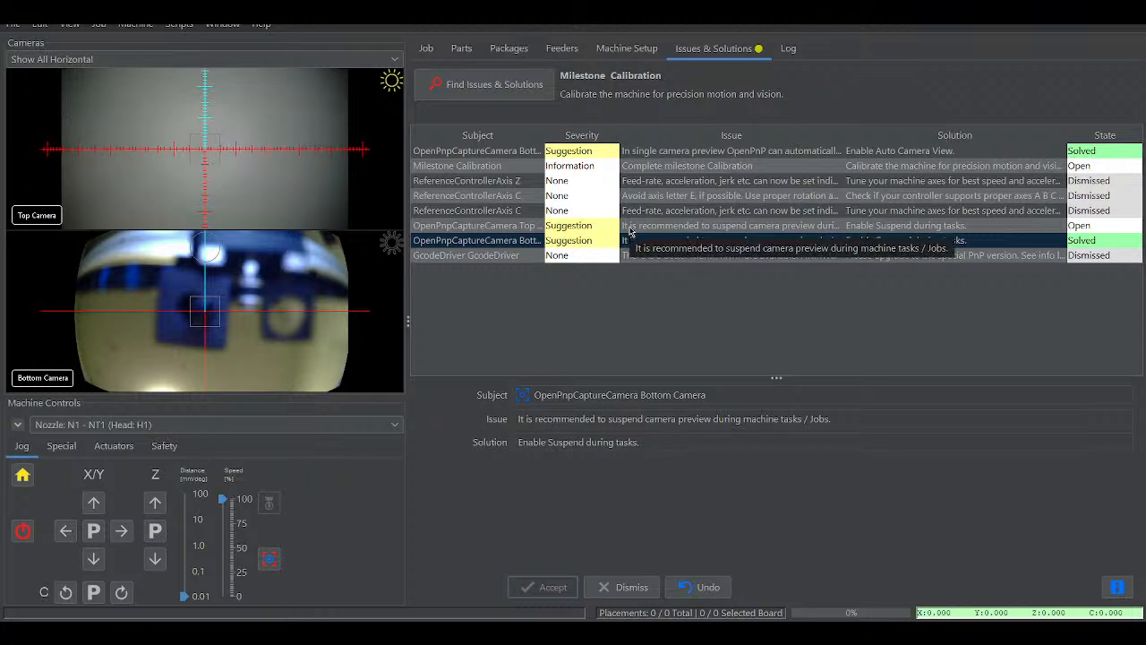
click(630, 225)
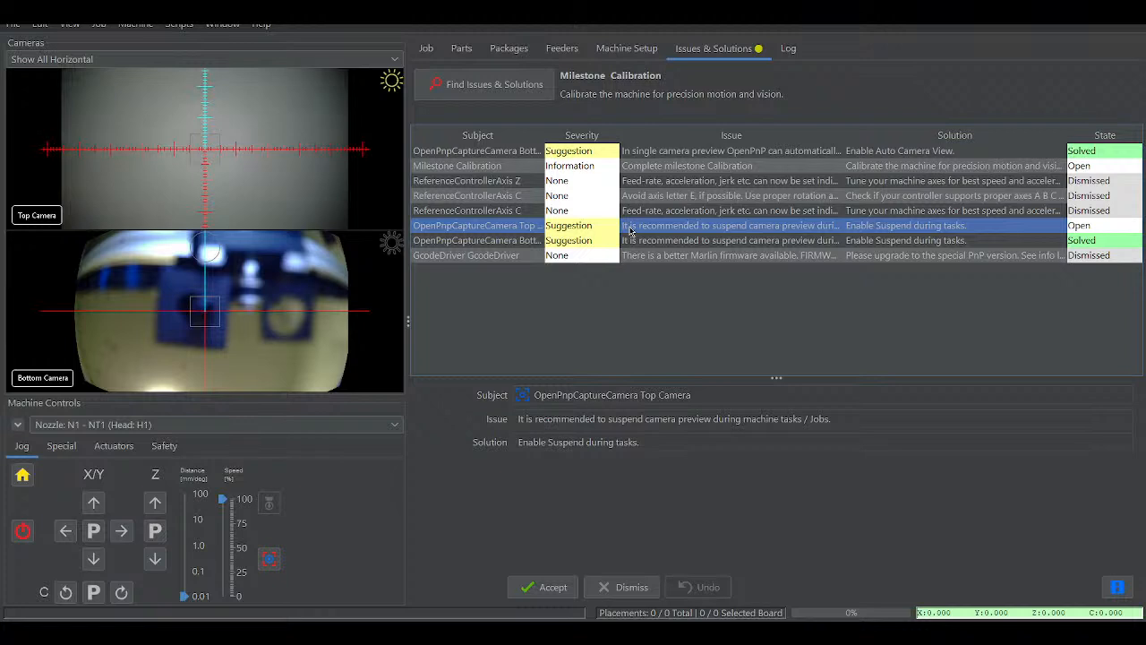
click(560, 587)
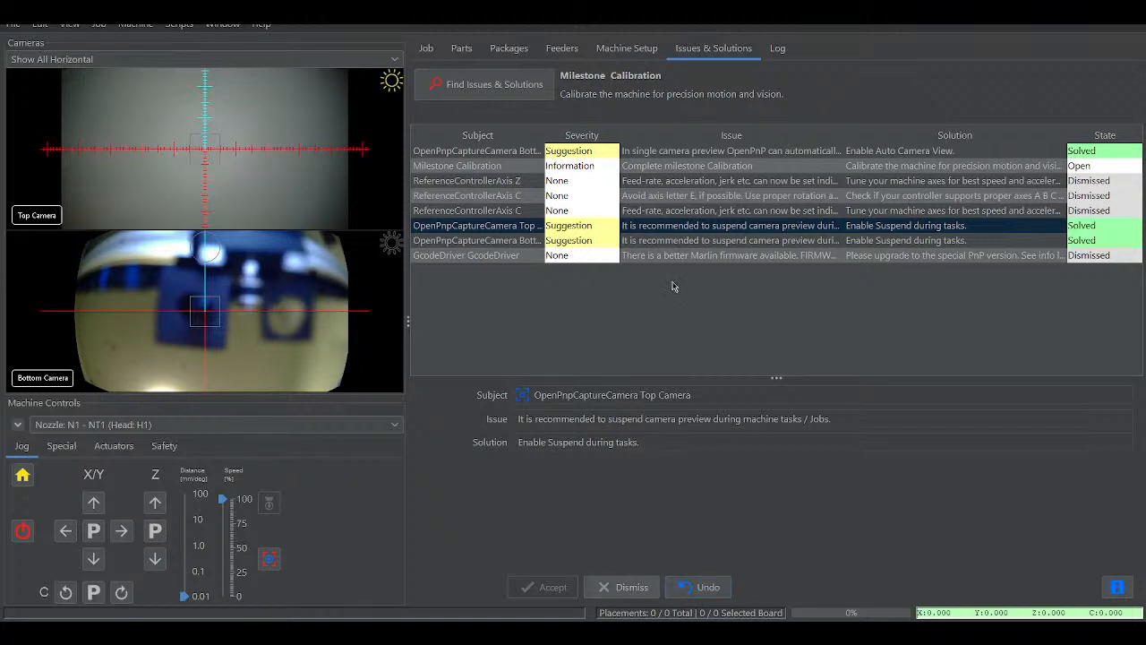
click(535, 87)
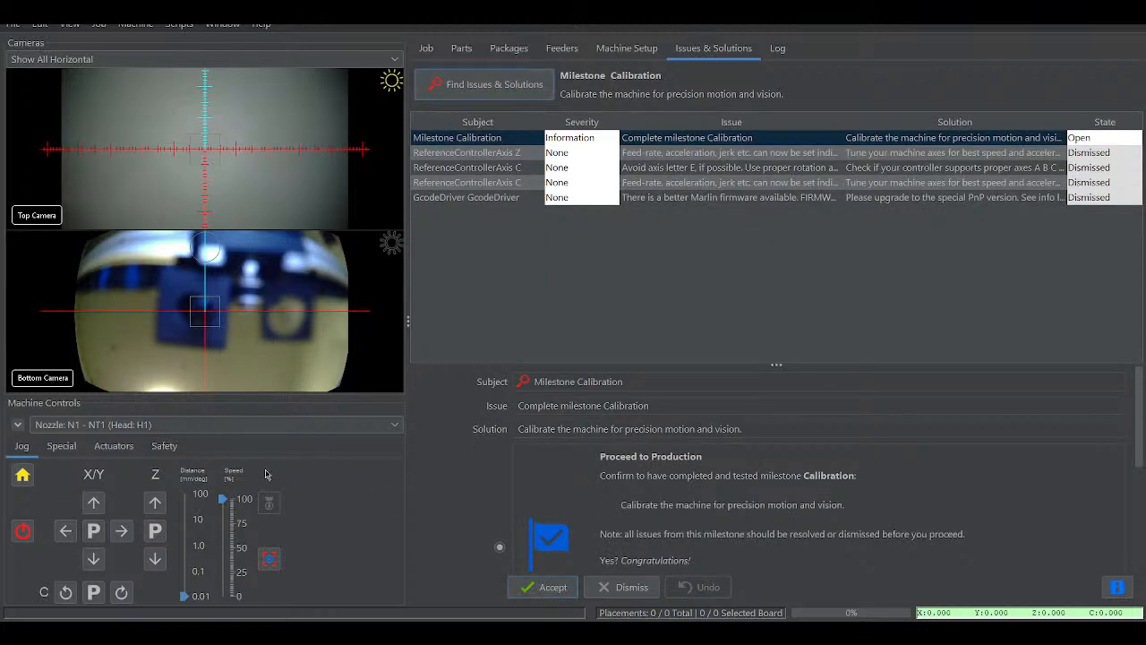
- Open the calibration settings of nozzle tip NT1 in the machine setup and try to calibrate the tip
click(622, 48)
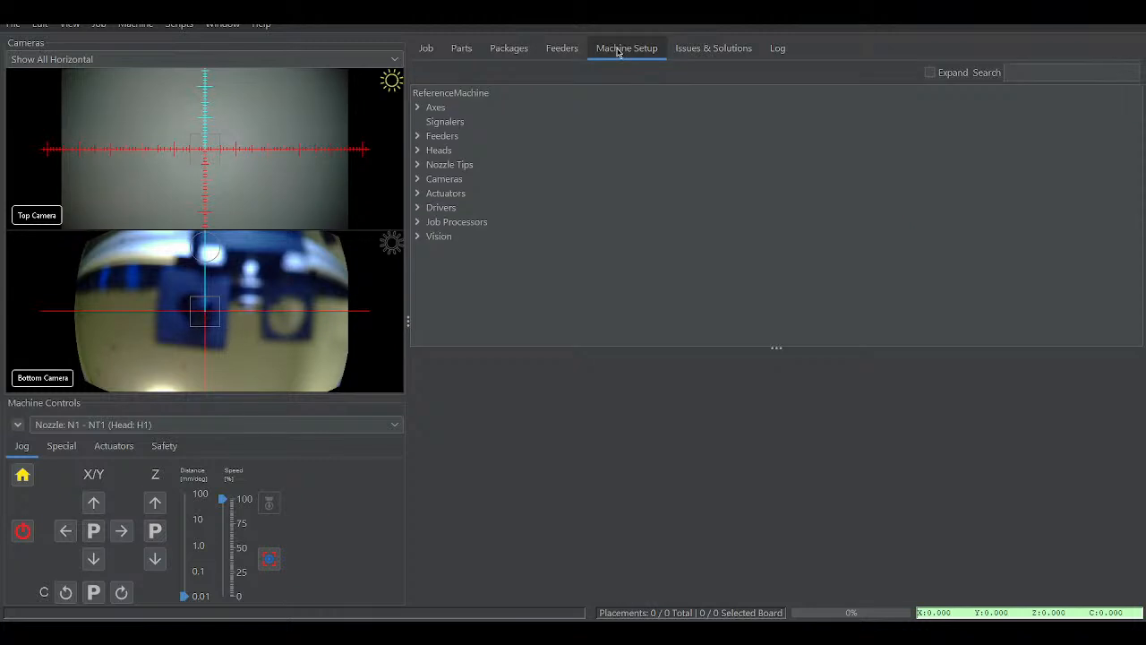
click(418, 209)
click(418, 209)
click(418, 165)
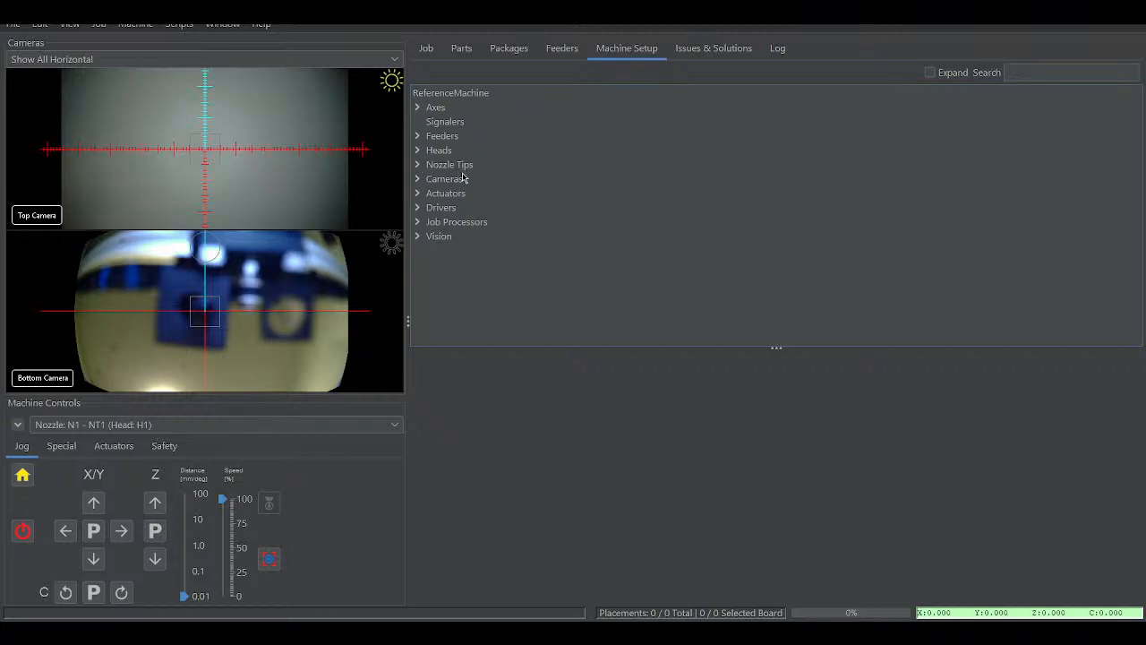
click(464, 180)
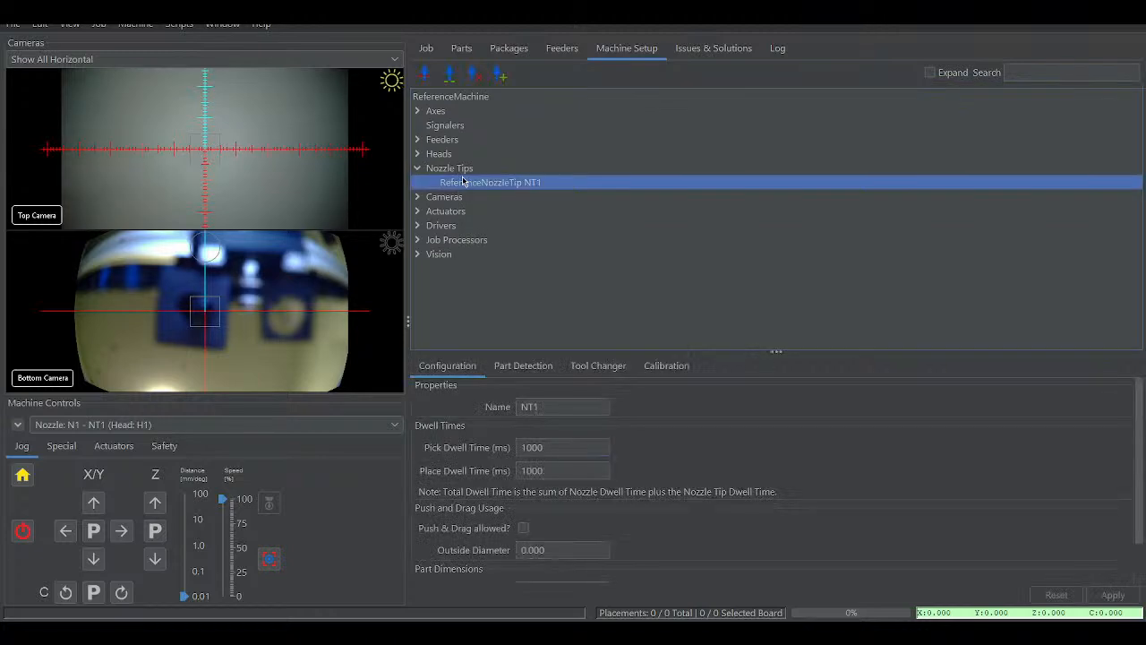
click(658, 369)
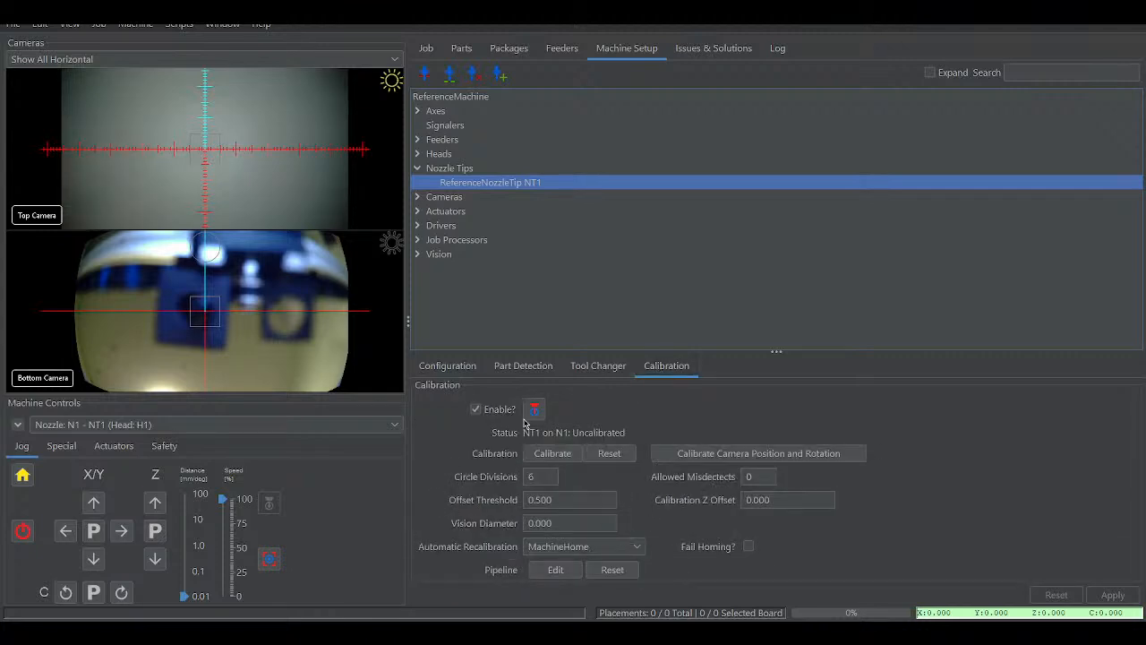
click(544, 457)
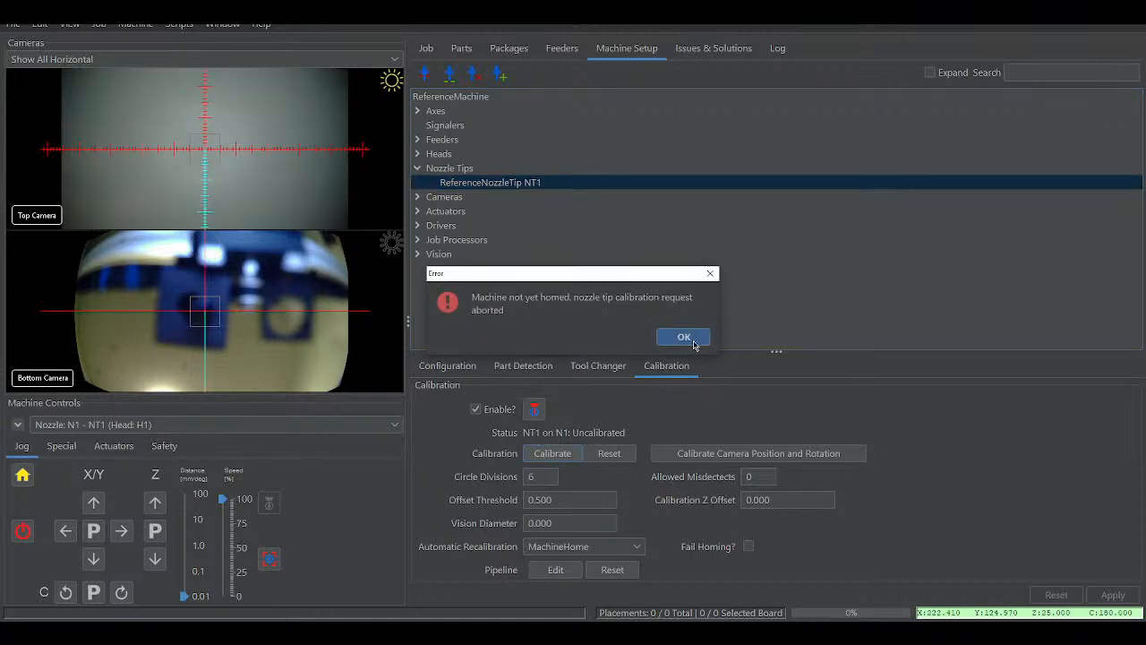
click(683, 336)
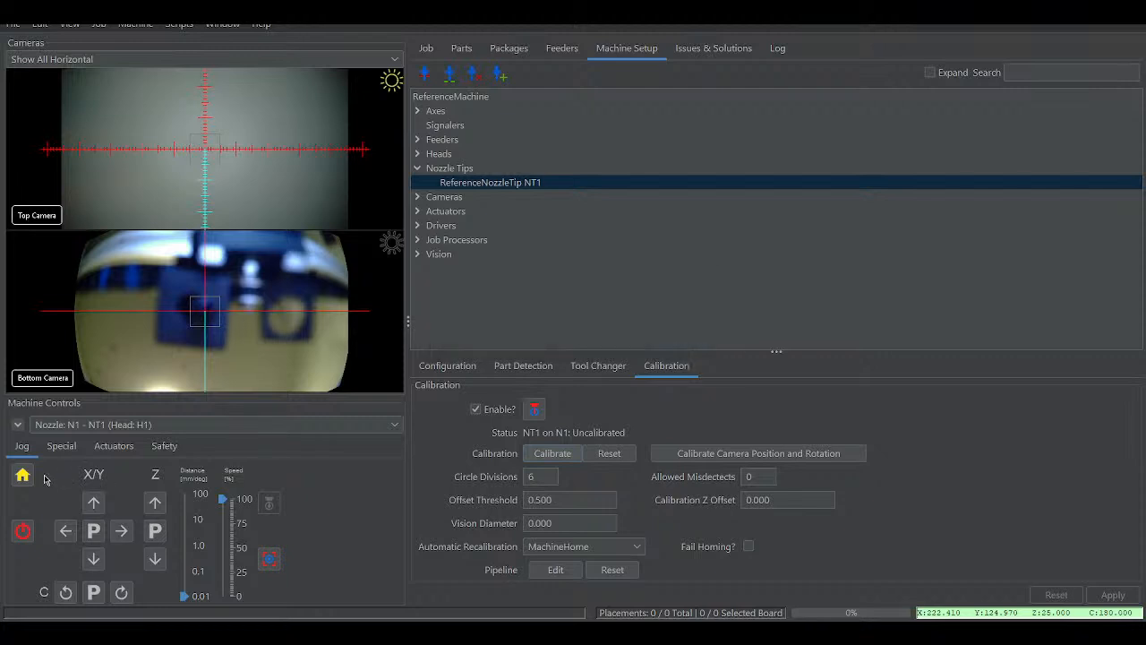